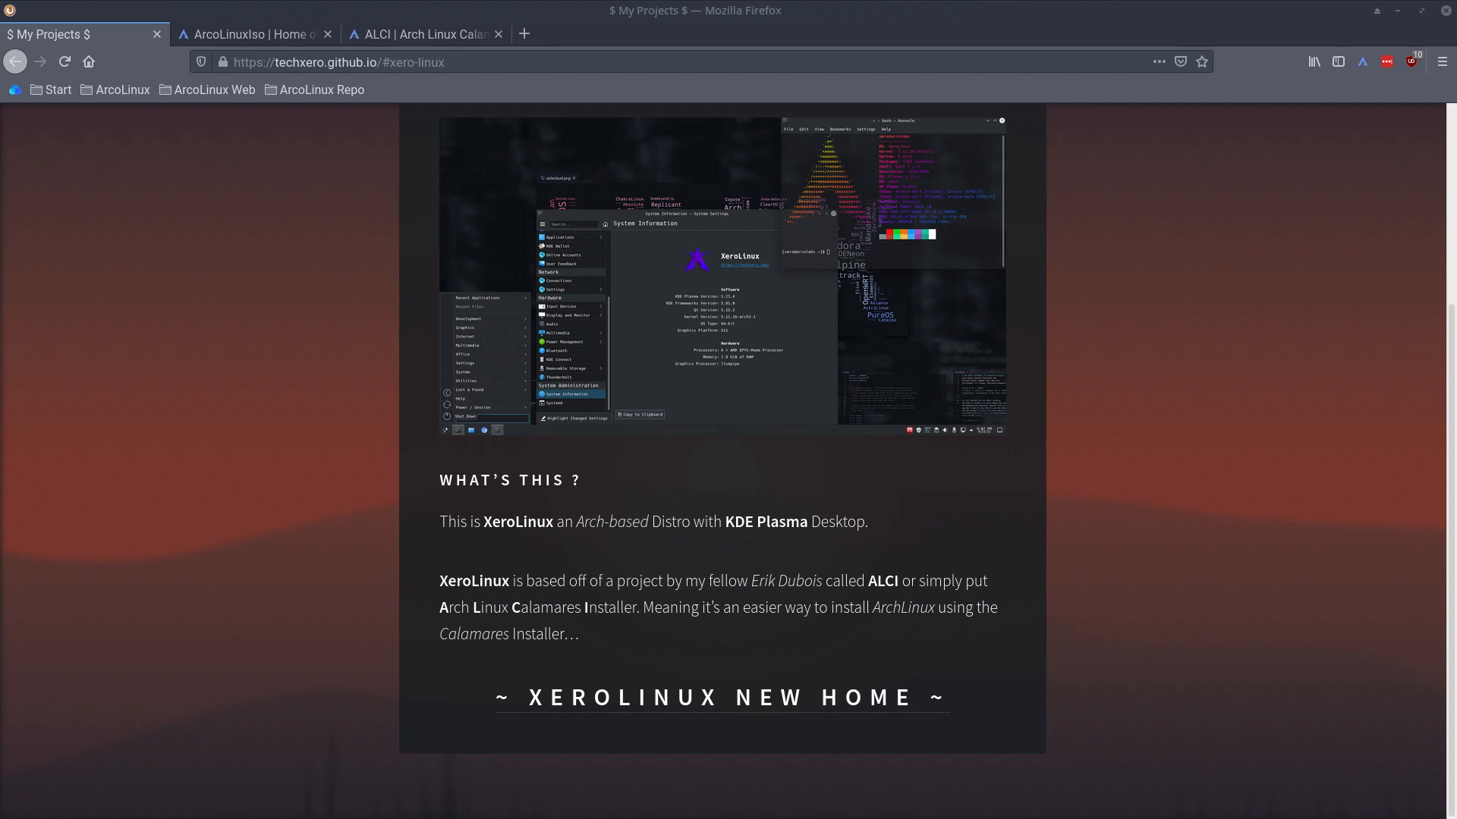
- Scroll the XeroLinux techxero.github.io page, then switch to the 'ArcoLinuxIso | Home' tab
scroll(286, 445, up, 3)
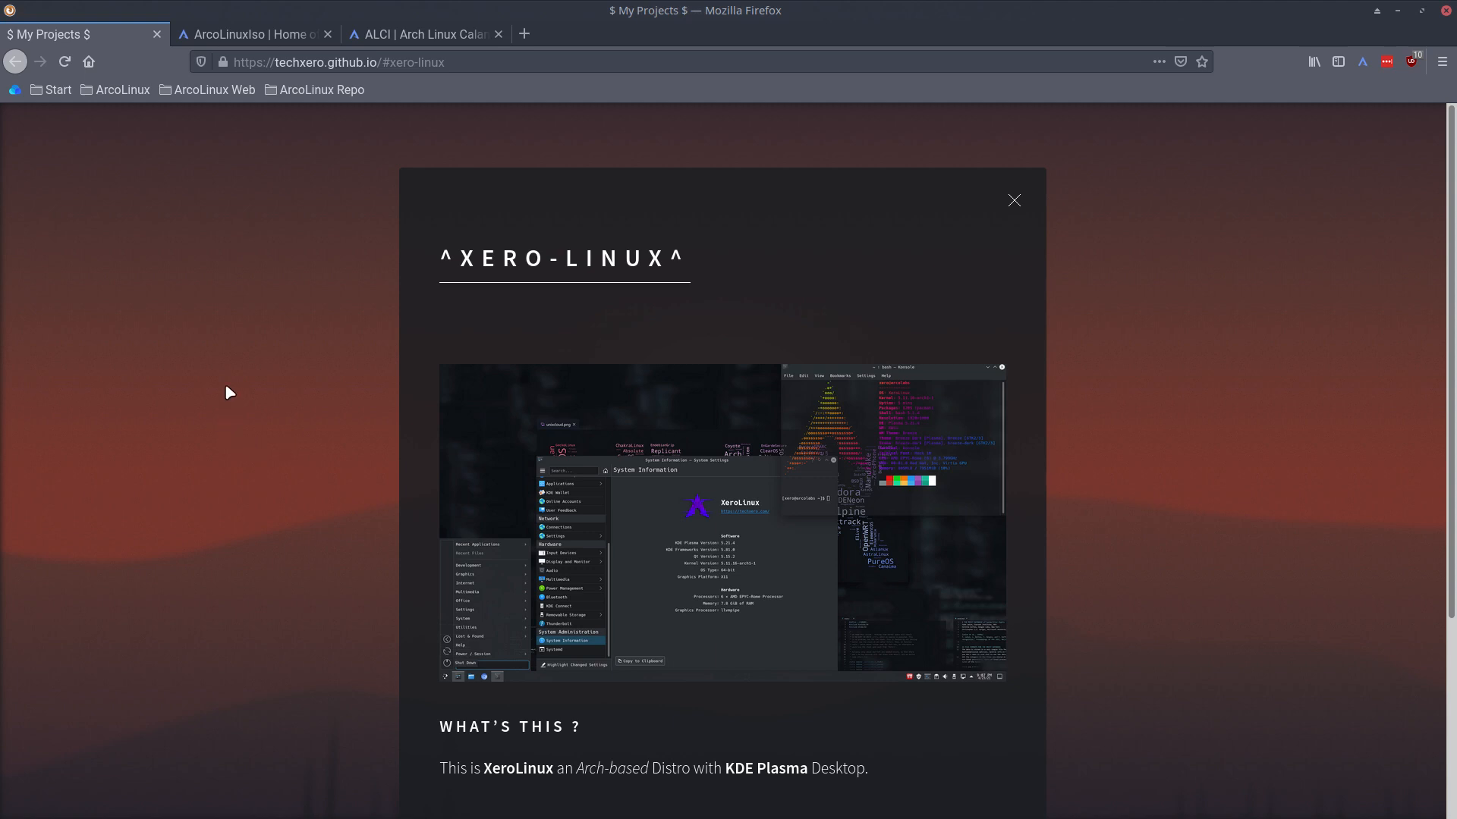
click(243, 34)
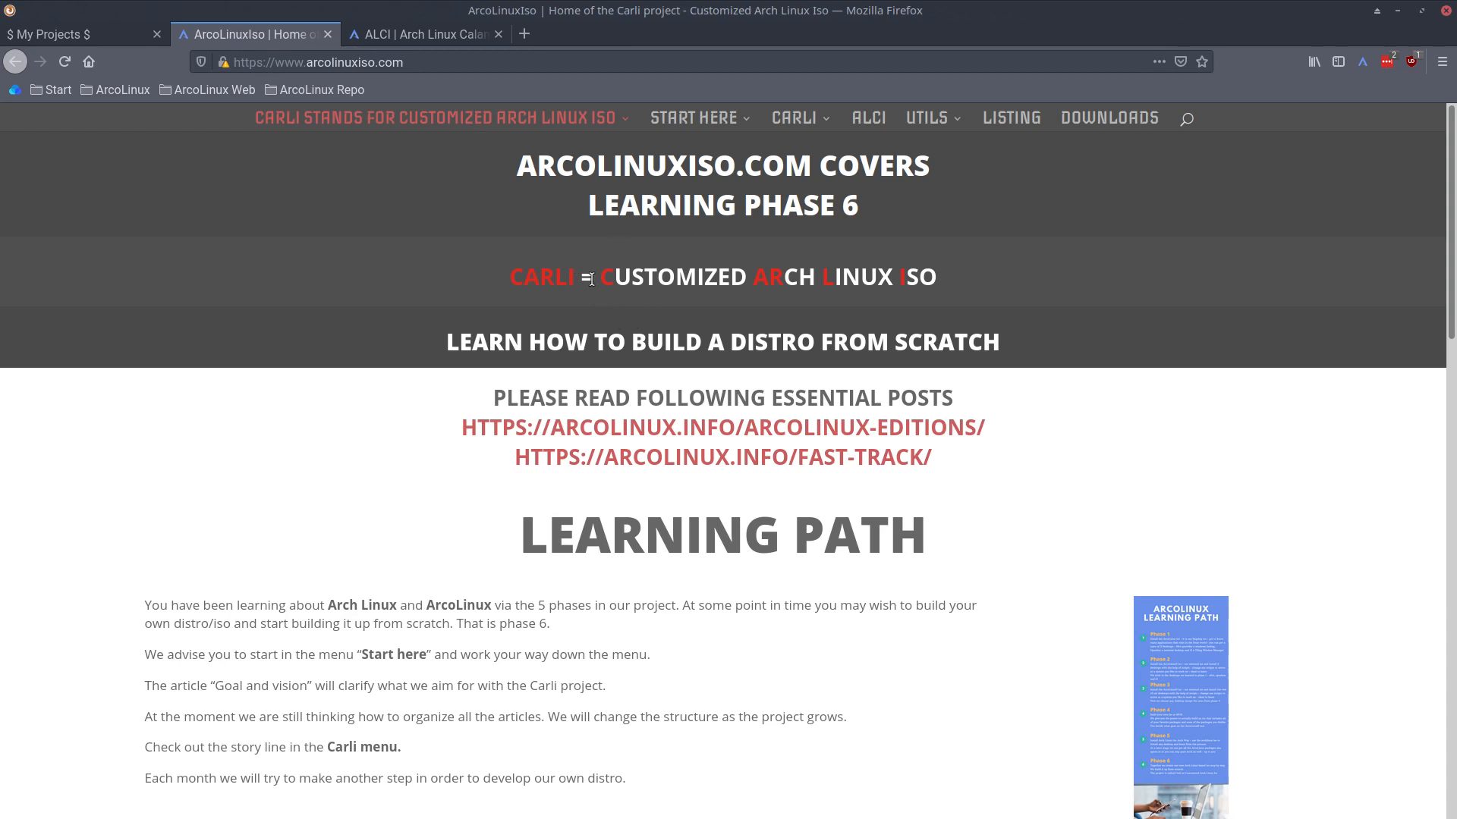
- Highlight the Customized Arch Linux ISO heading, view the ALCI site, then return to '$ My Projects $'
drag(591, 280, 976, 284)
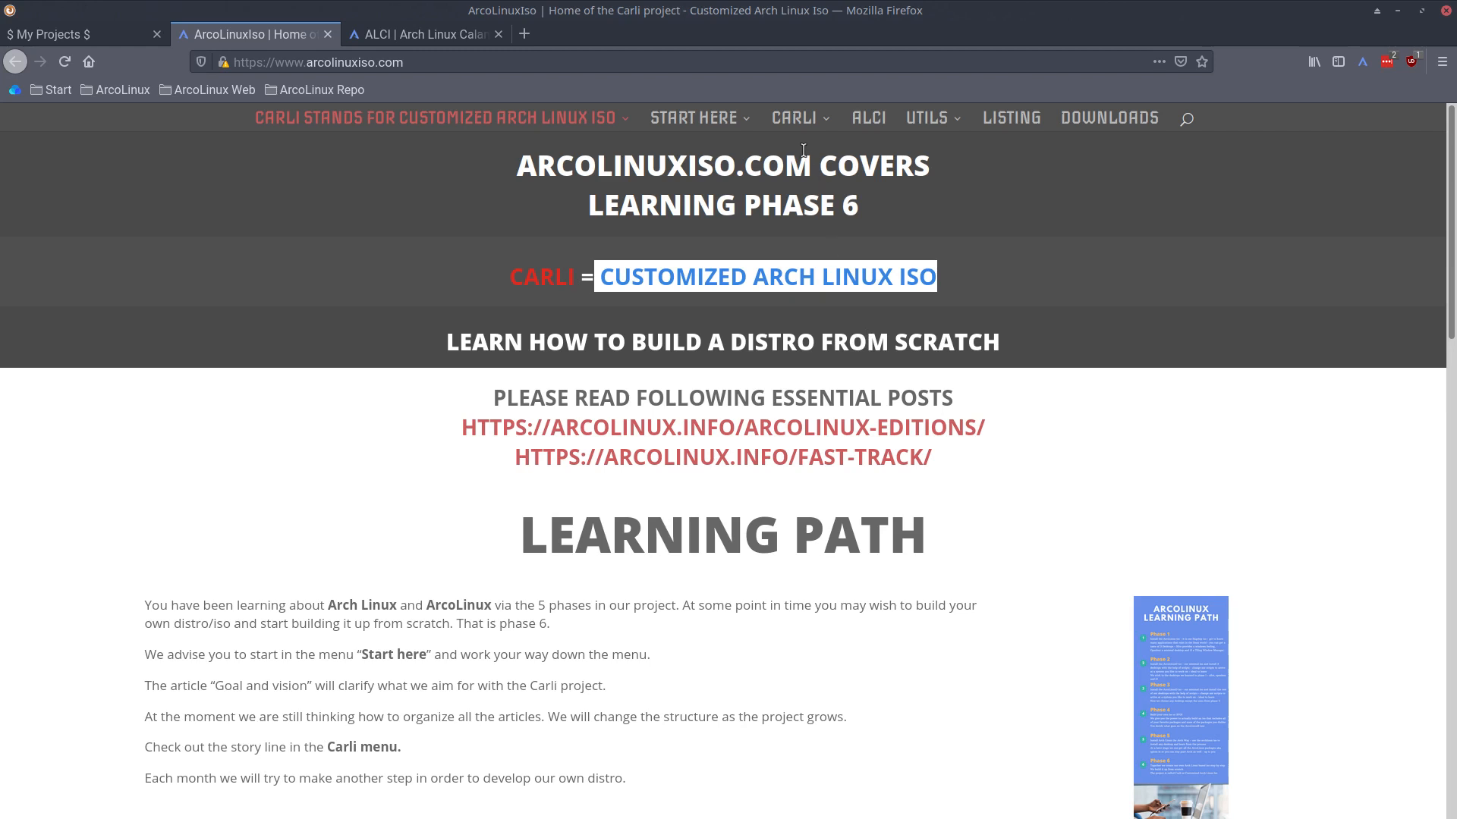
mouse_move(802, 125)
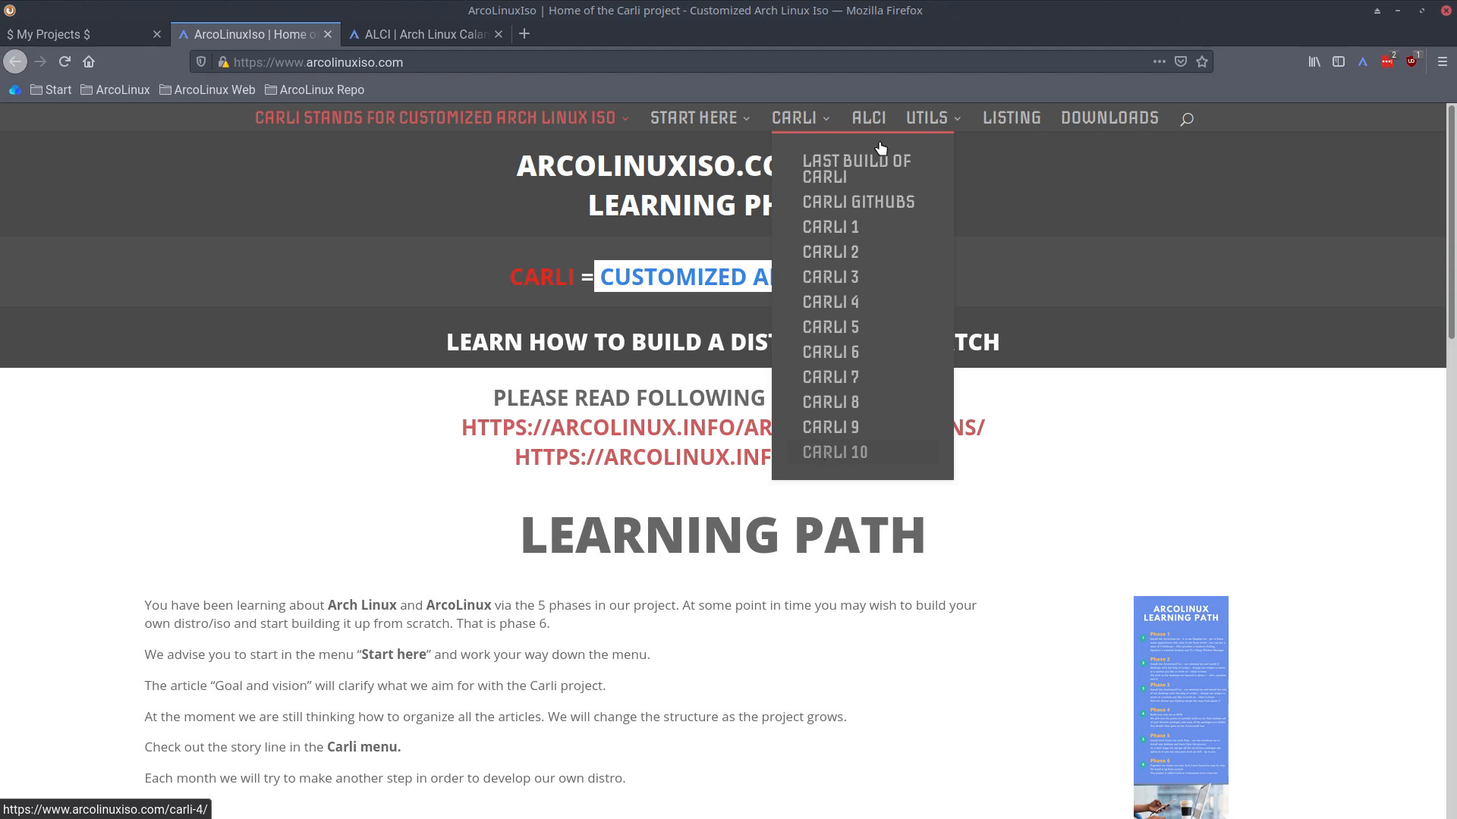
click(403, 37)
scroll(521, 462, up, 3)
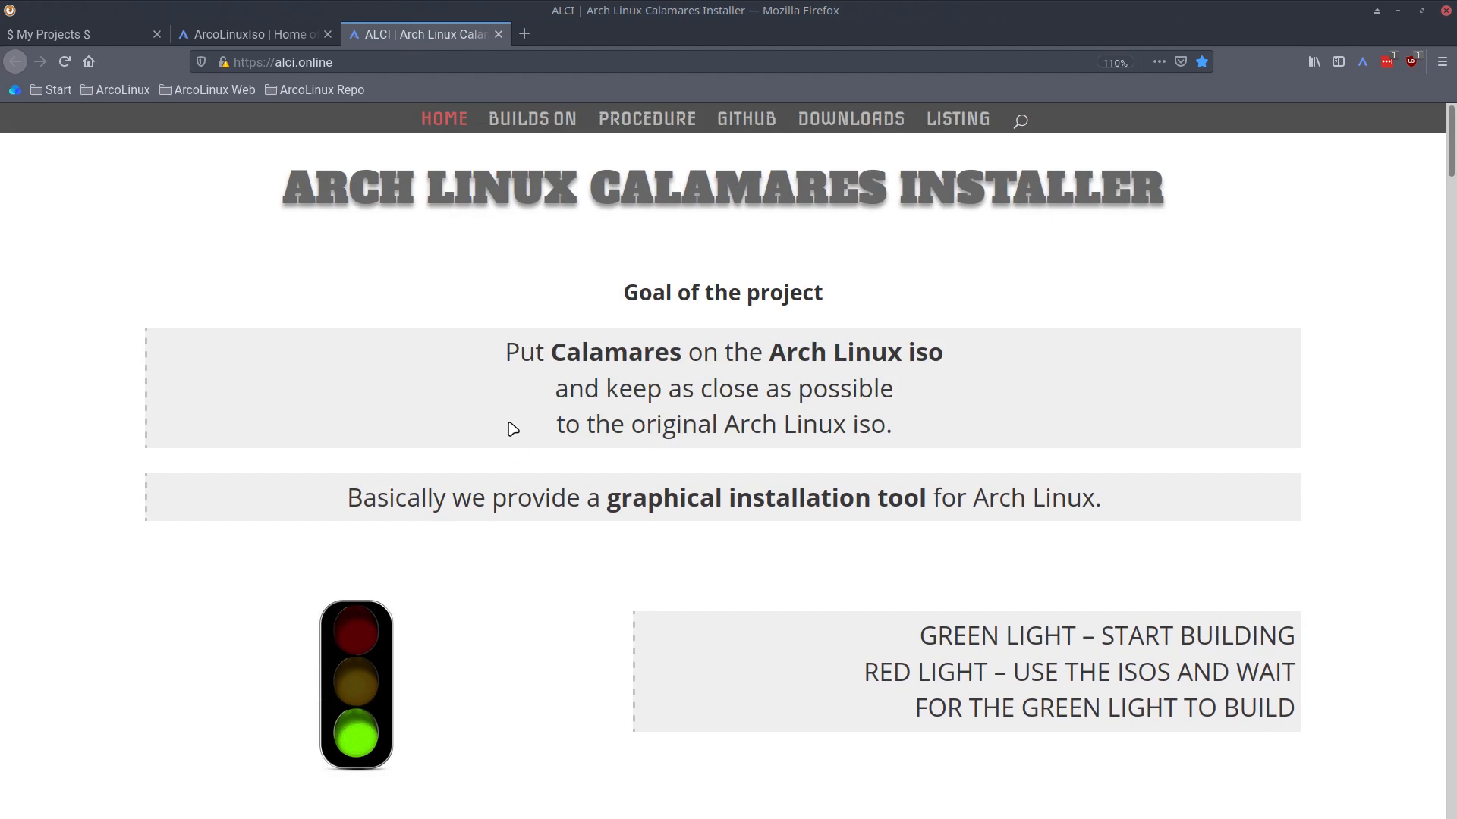
click(91, 35)
scroll(339, 561, down, 3)
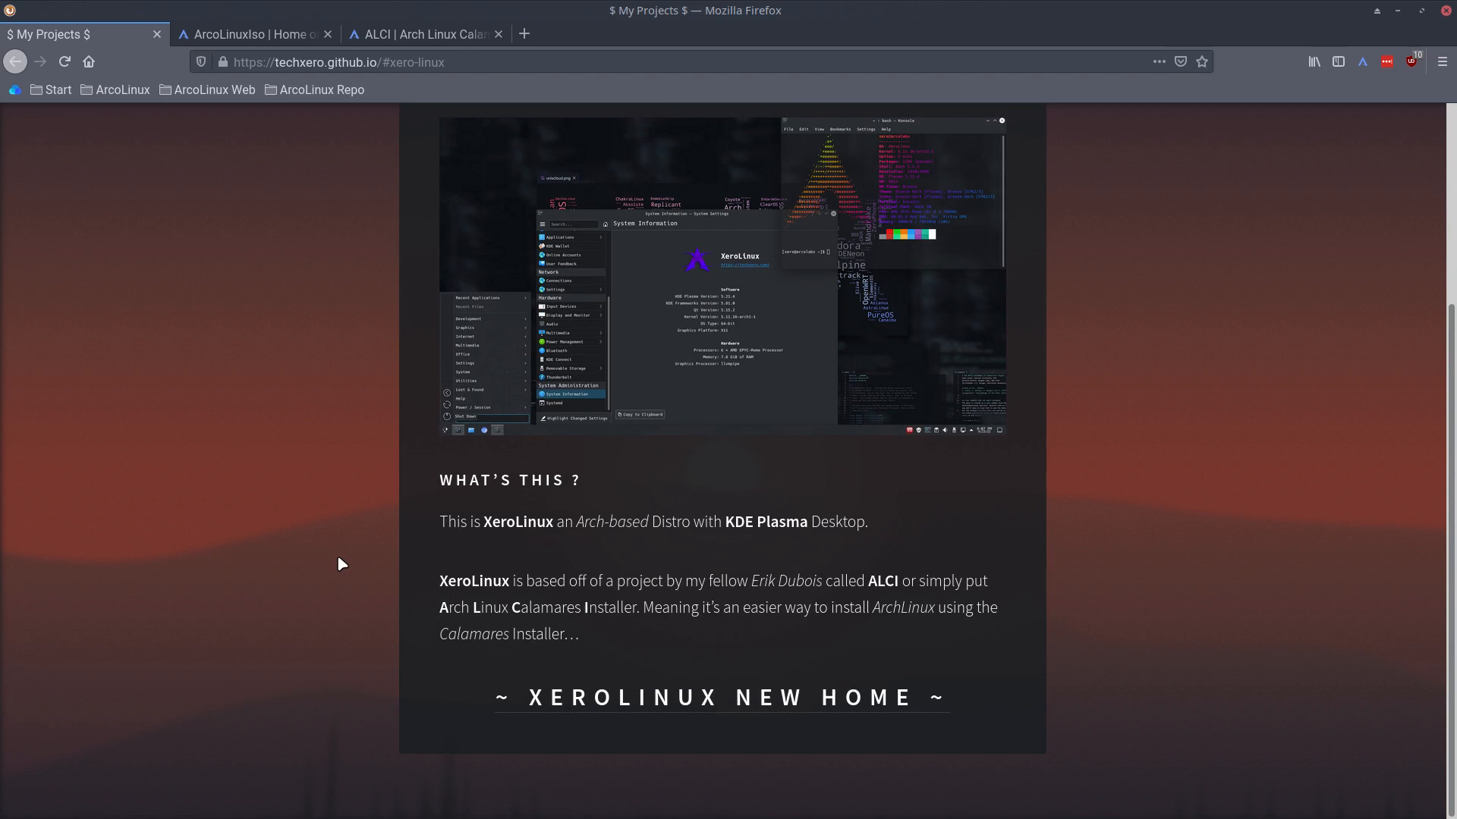
- Start the xerolinux VM full screen, boot the first install-medium entry, then return to Firefox
click(1400, 12)
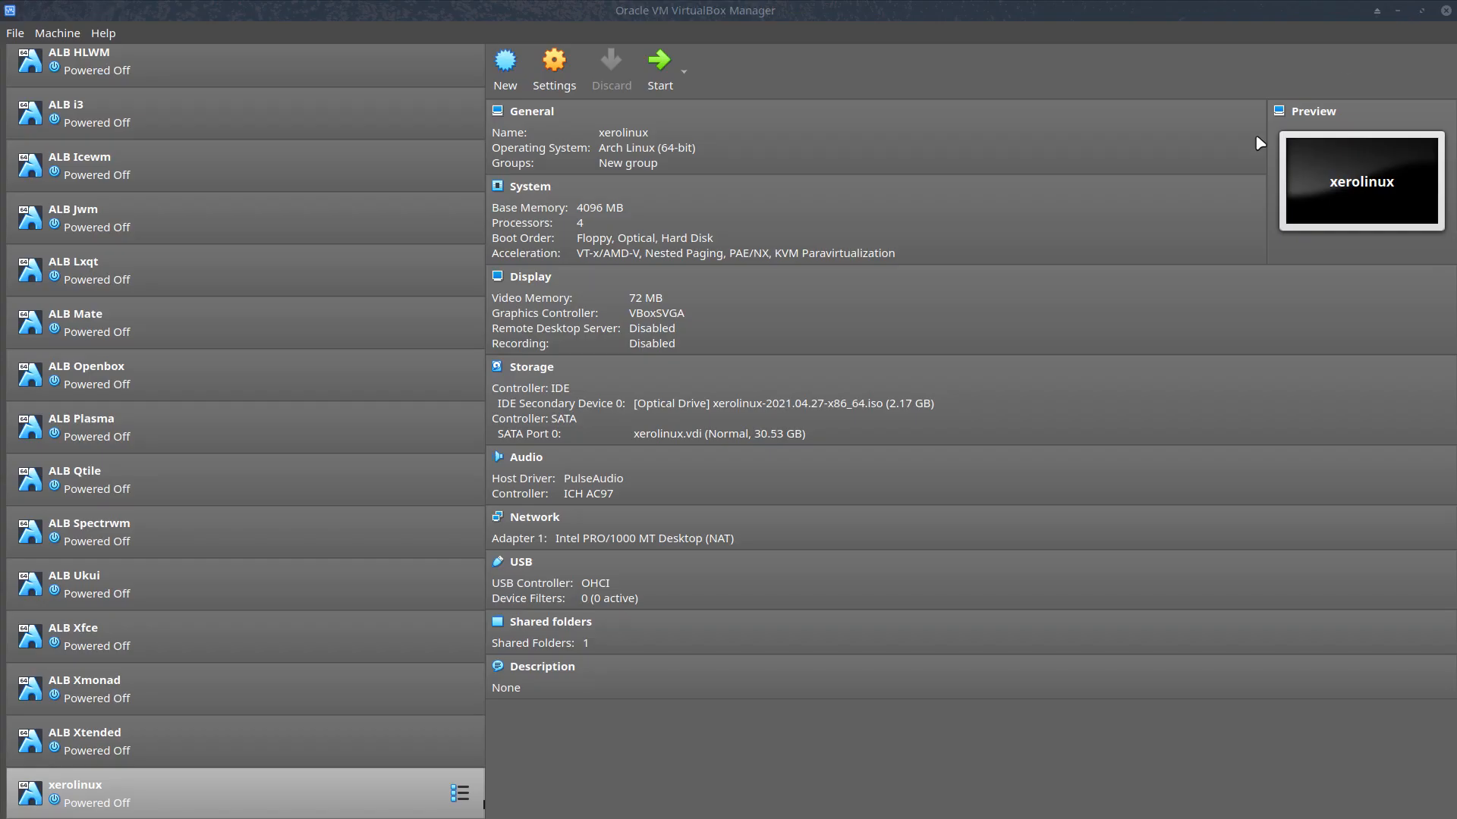
click(659, 70)
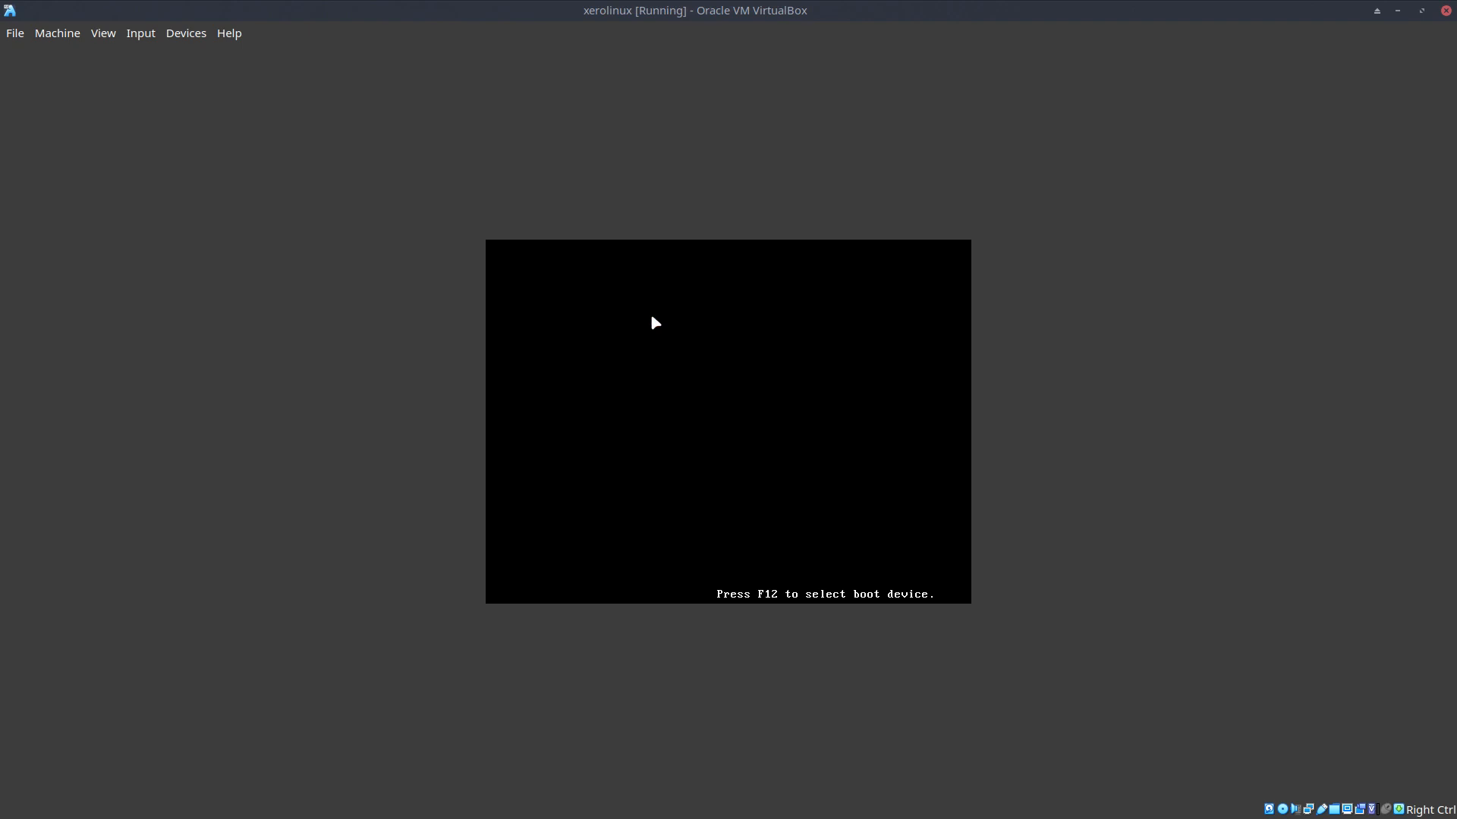
key(Control_R+f)
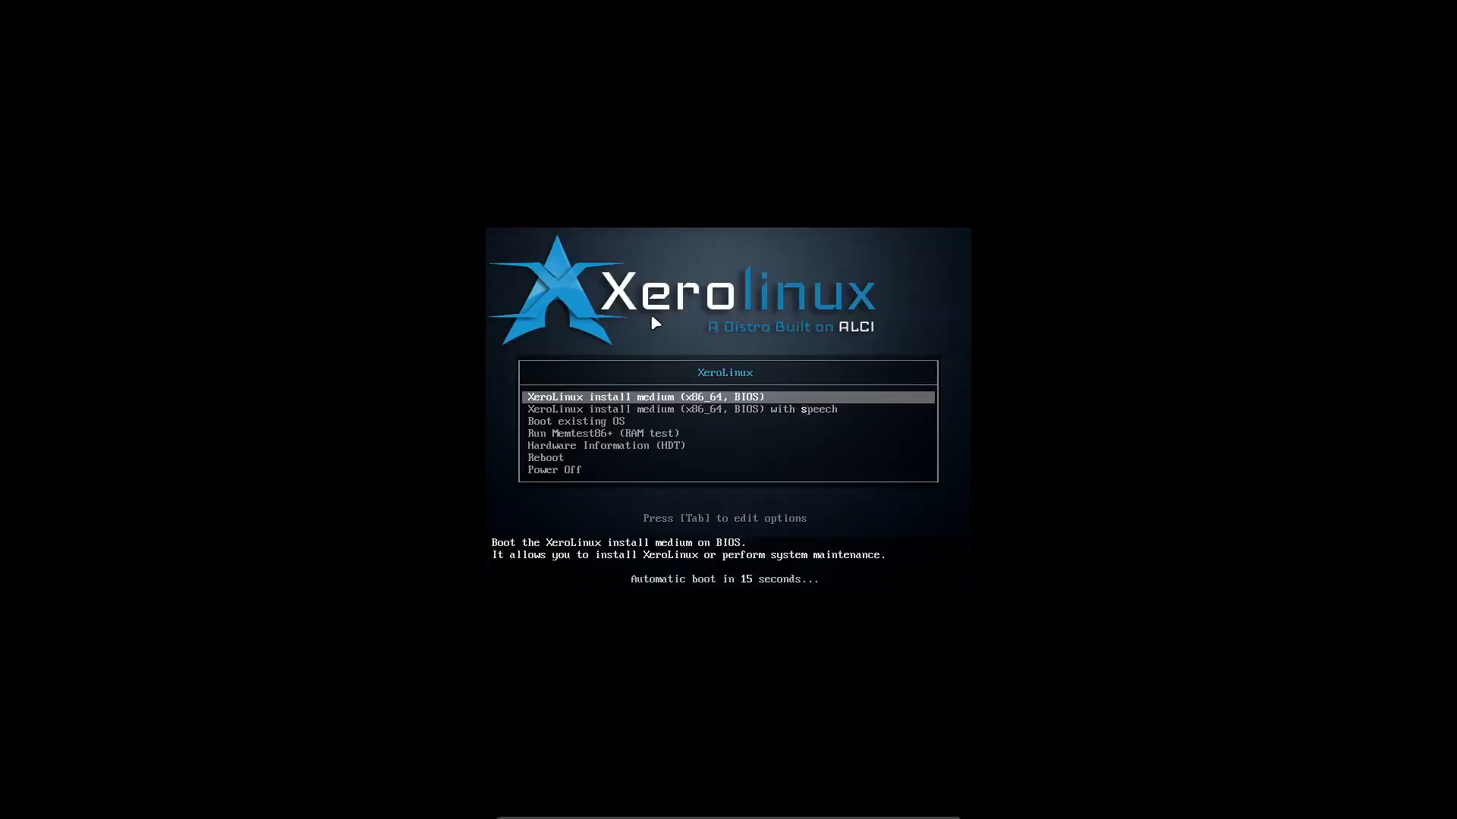
key(Down)
key(Down)
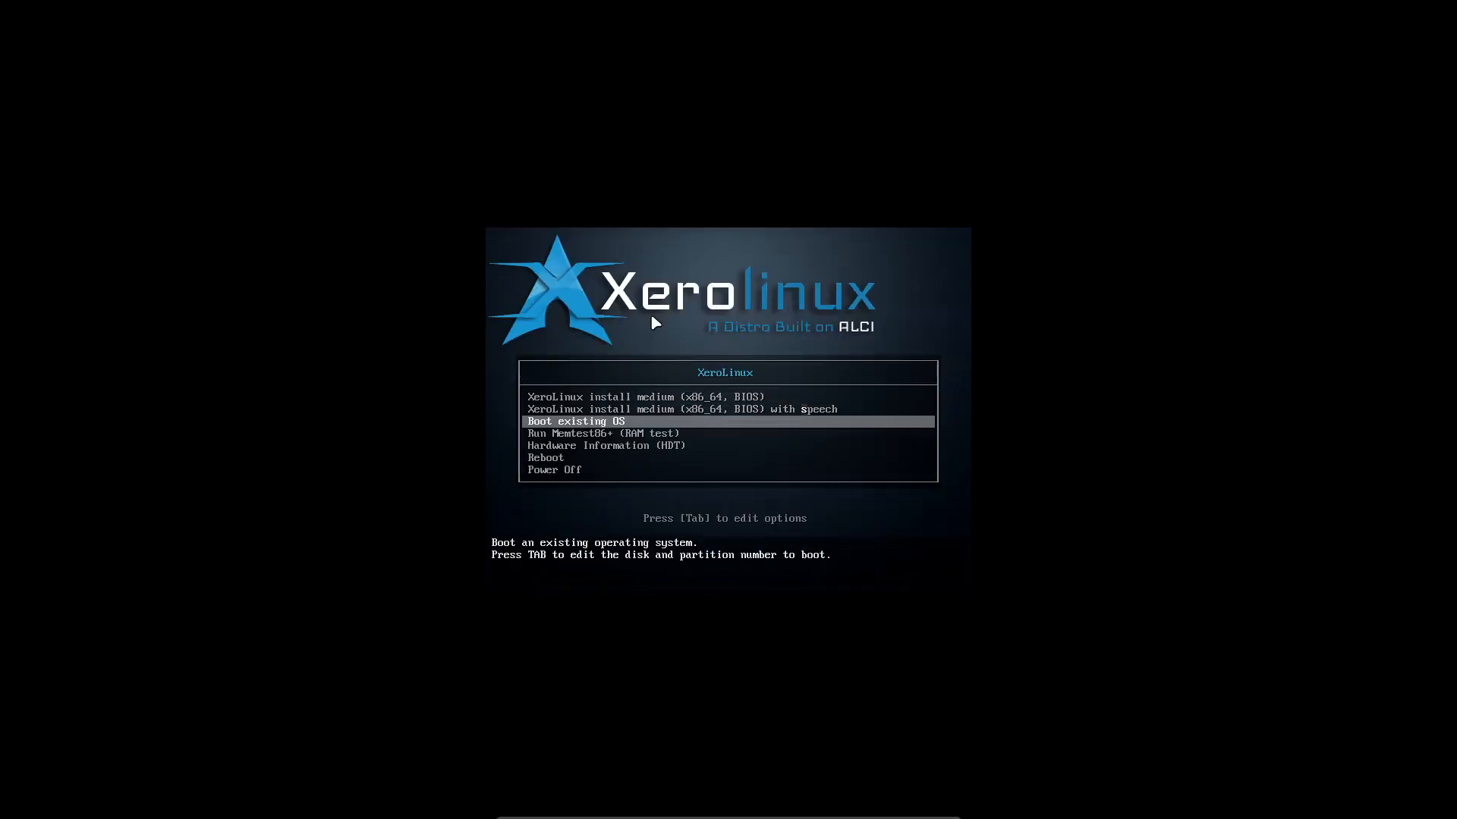
key(Up)
key(Up)
key(Return)
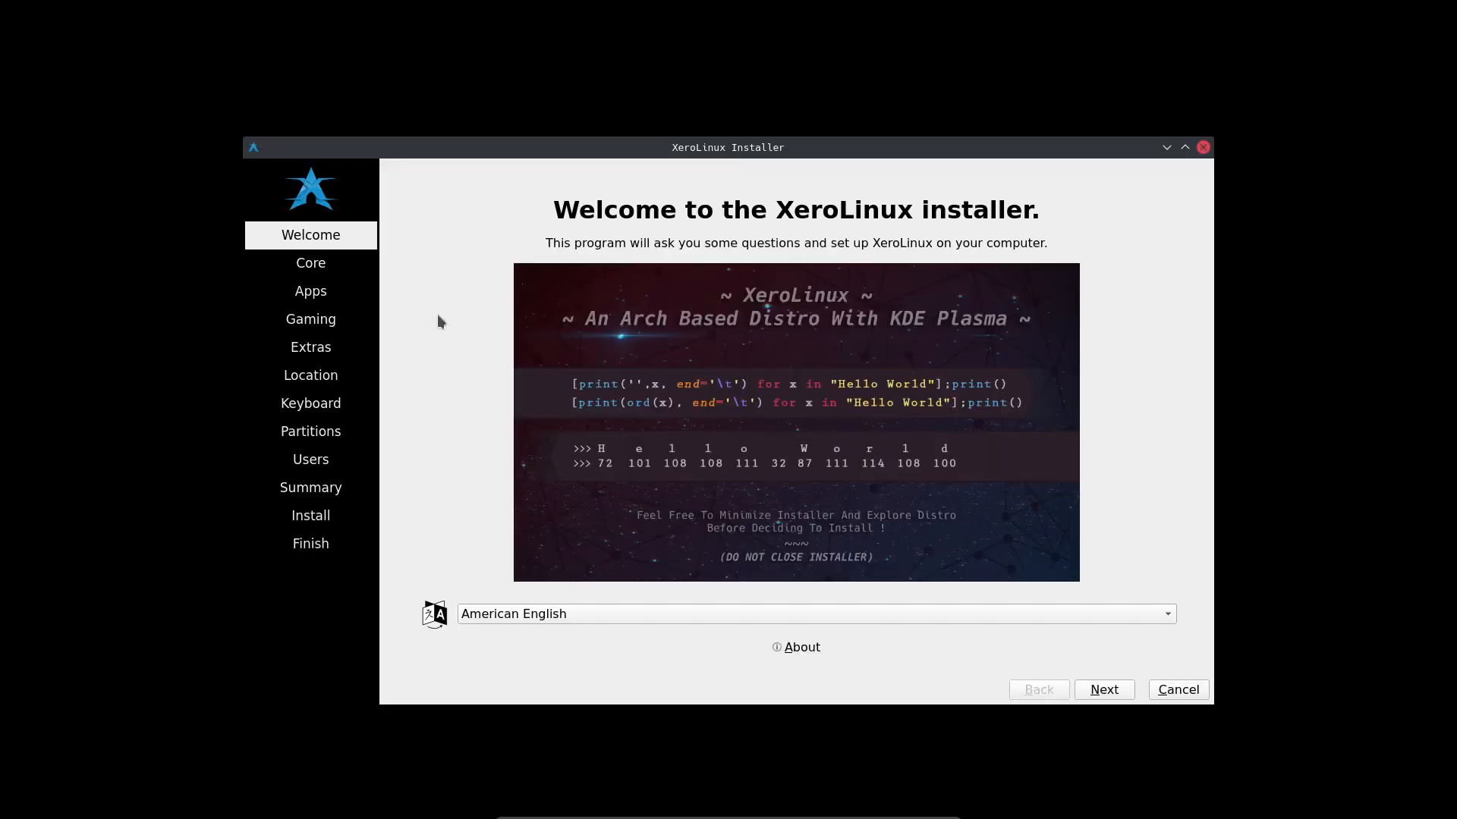
key(alt+Tab)
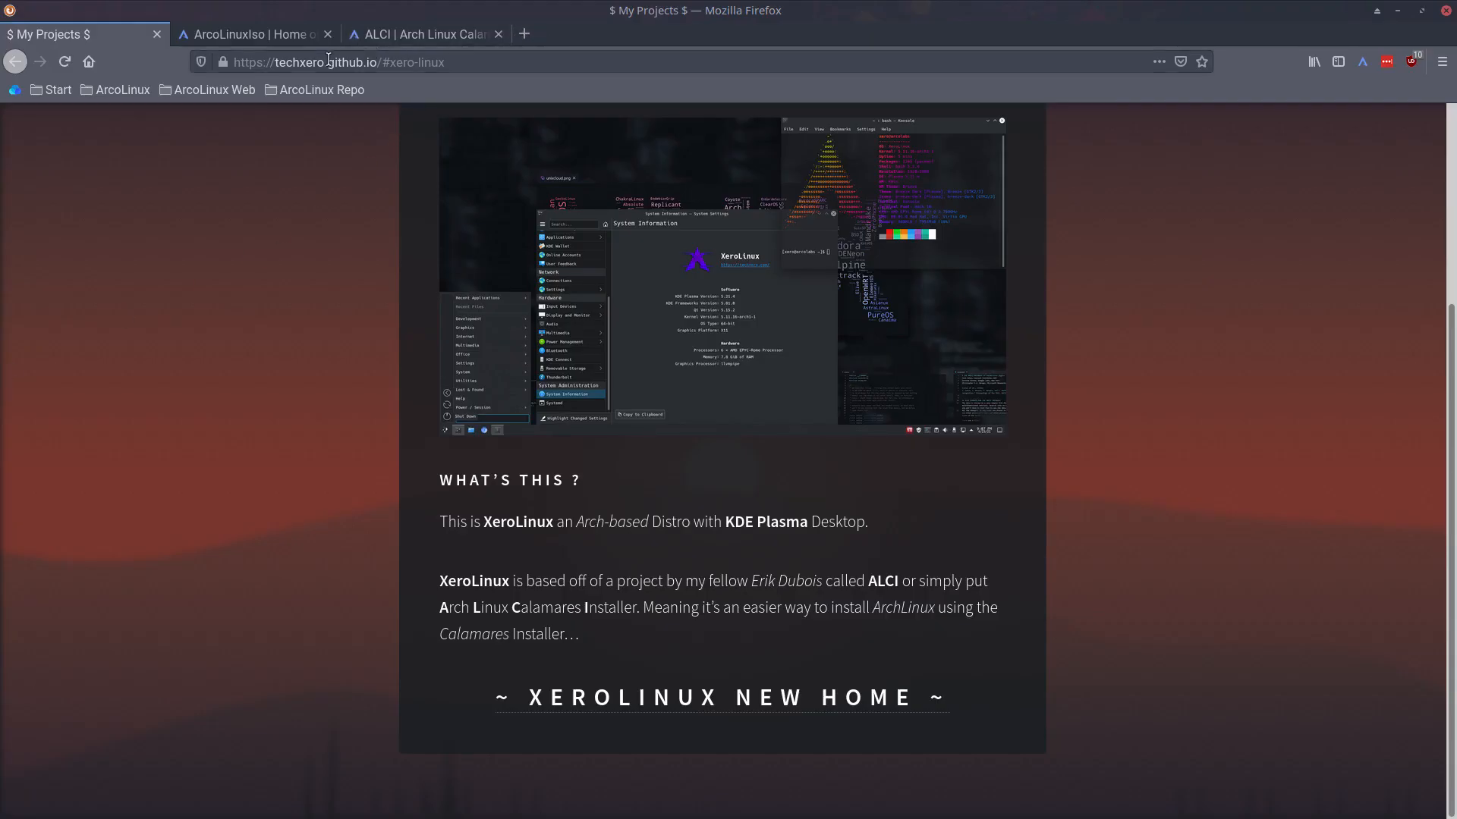
- Open the BYOI ArcoLinuxB Icewm post via the ARCOLINUXB menu and highlight text in its second step
click(272, 36)
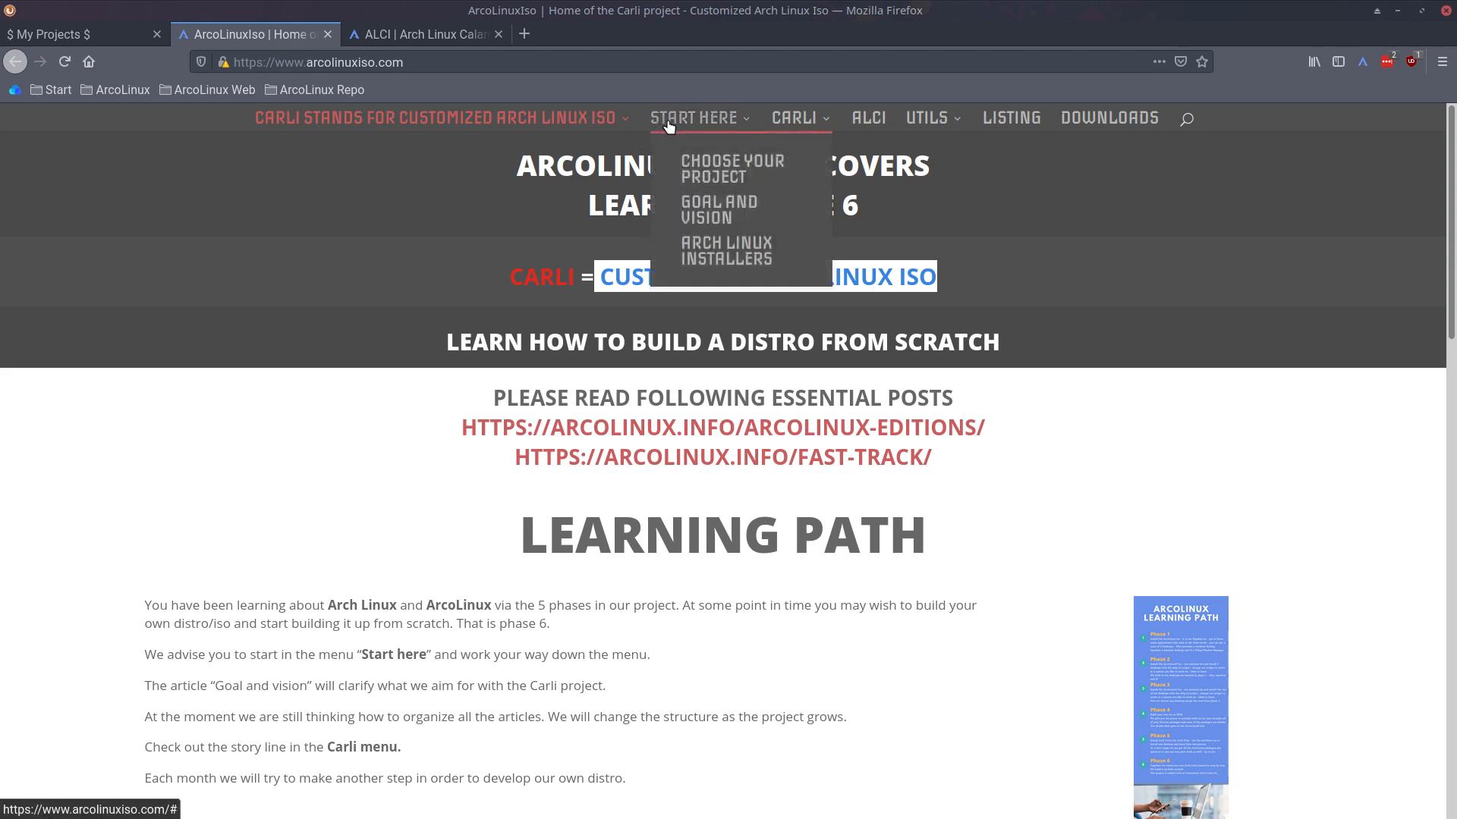
mouse_move(595, 121)
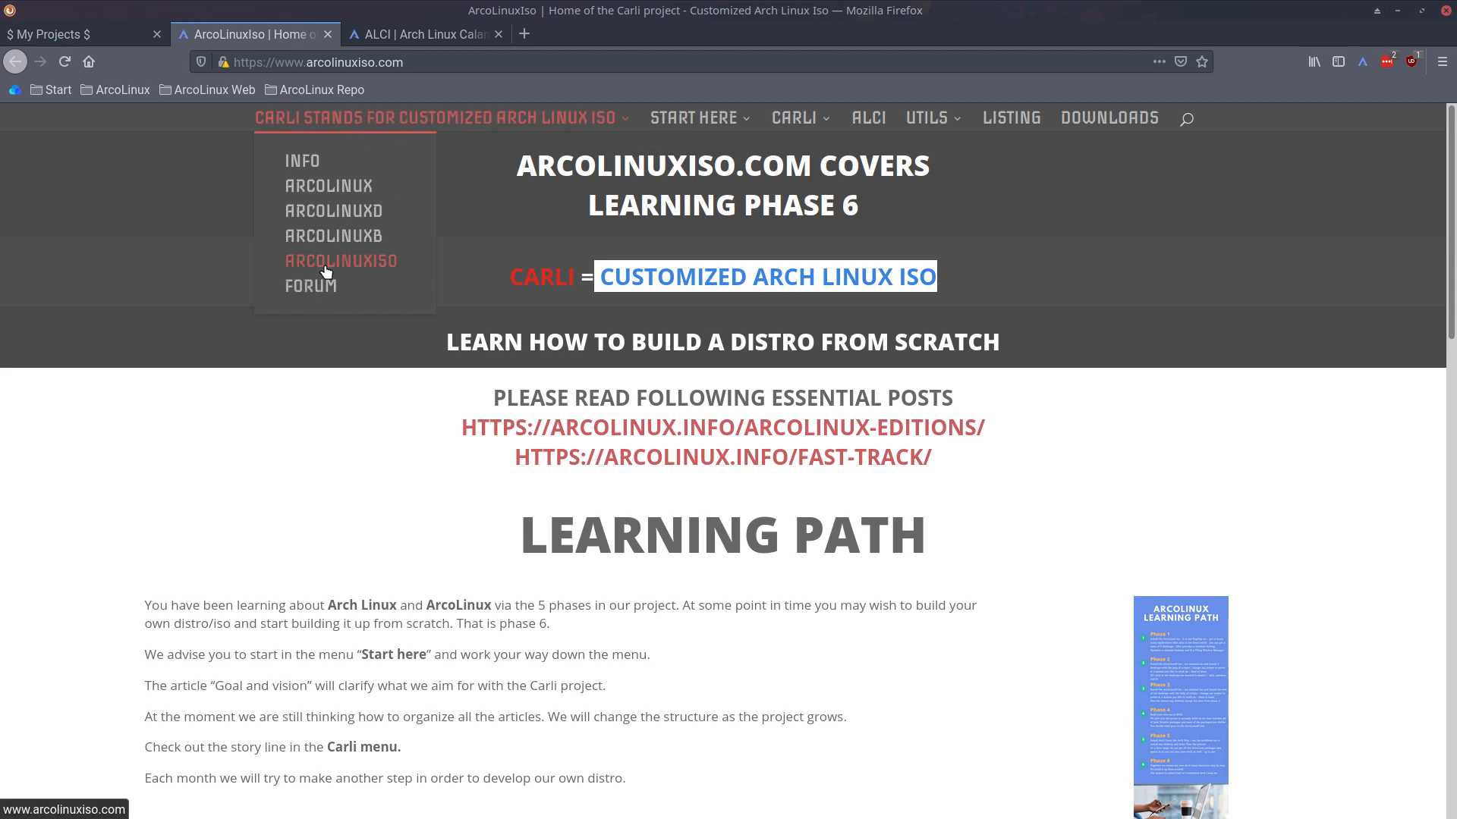
click(328, 236)
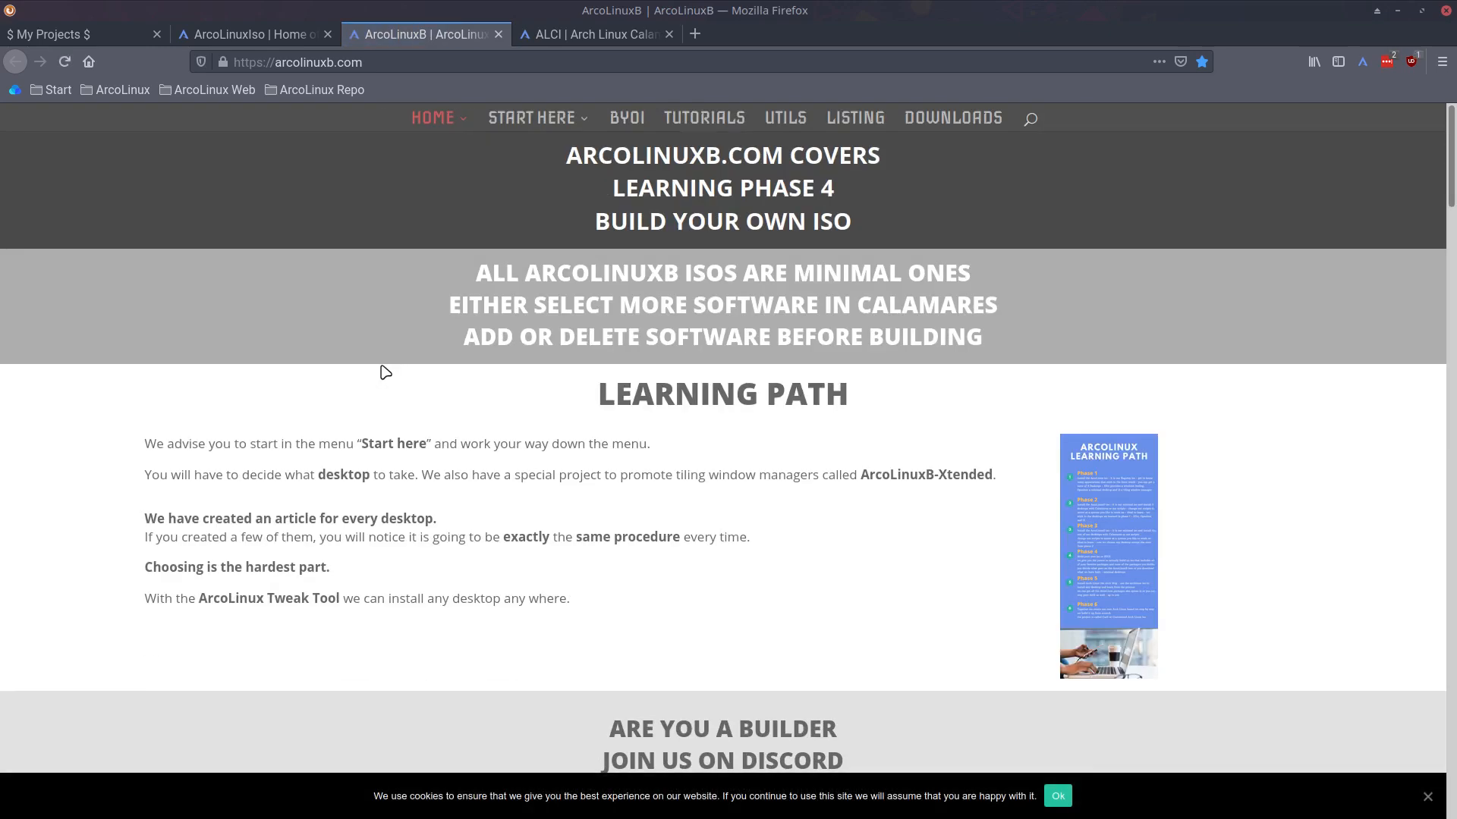
click(632, 119)
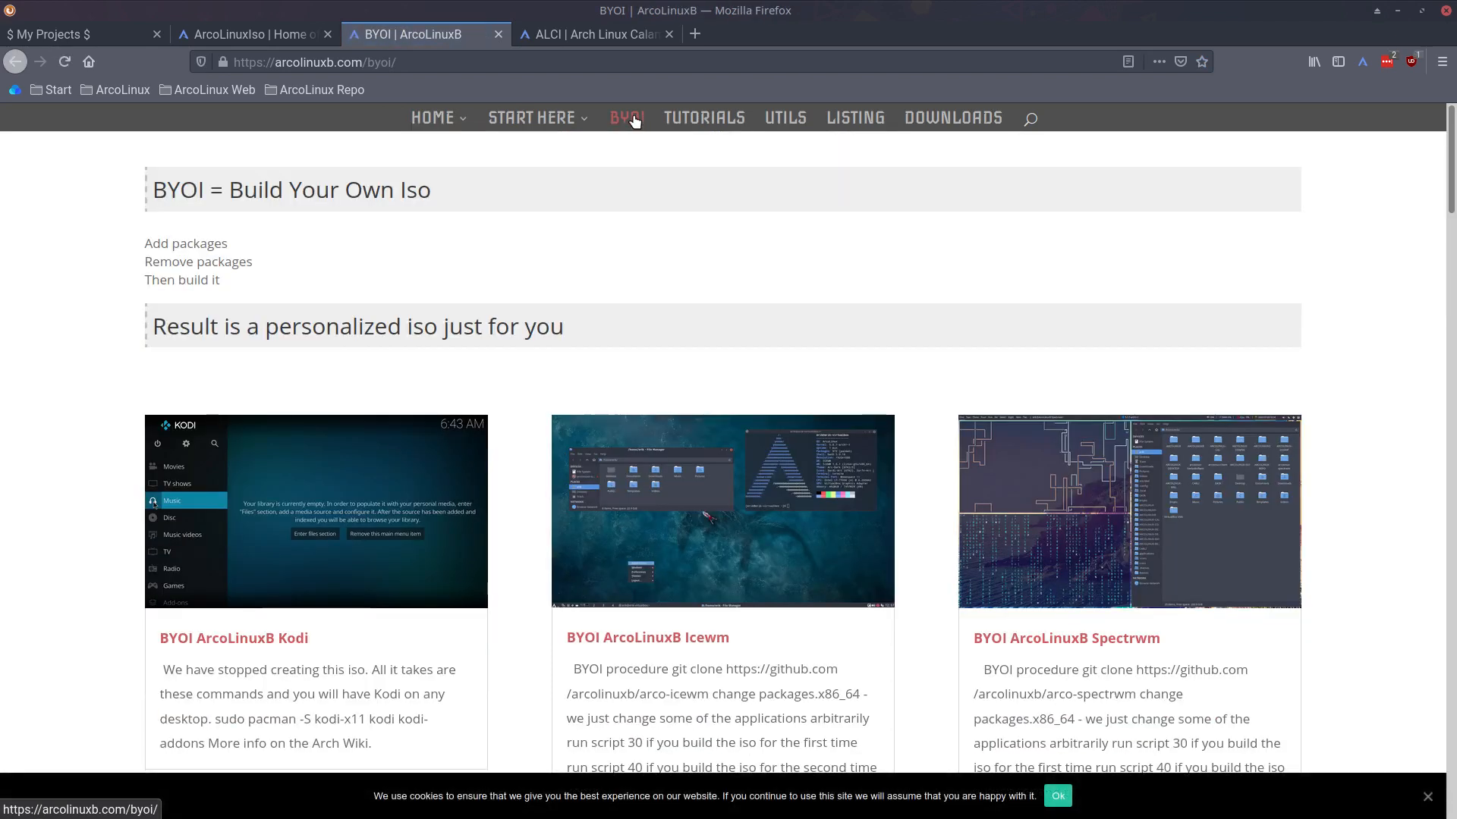
click(673, 522)
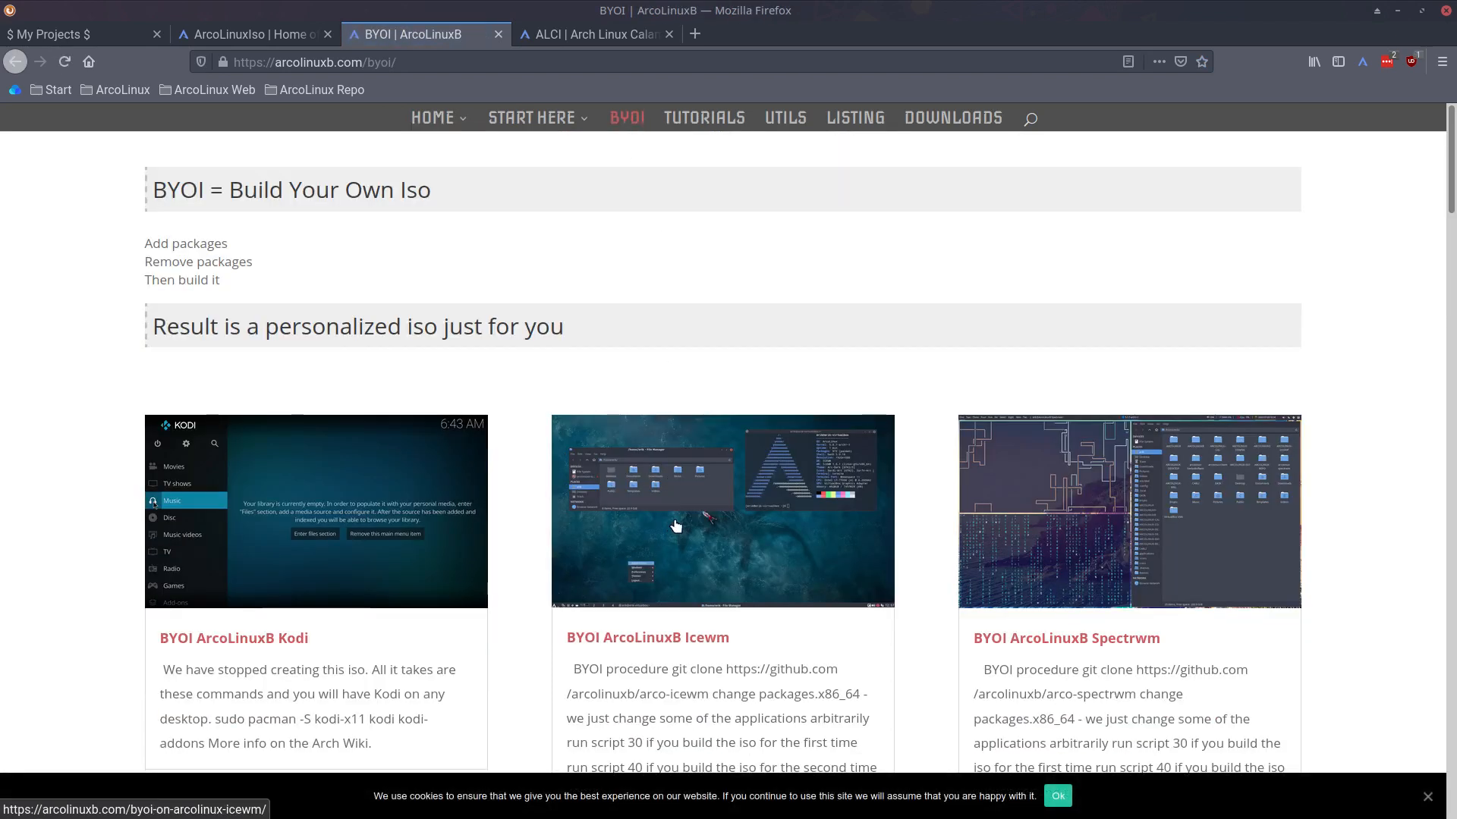
scroll(680, 391, down, 10)
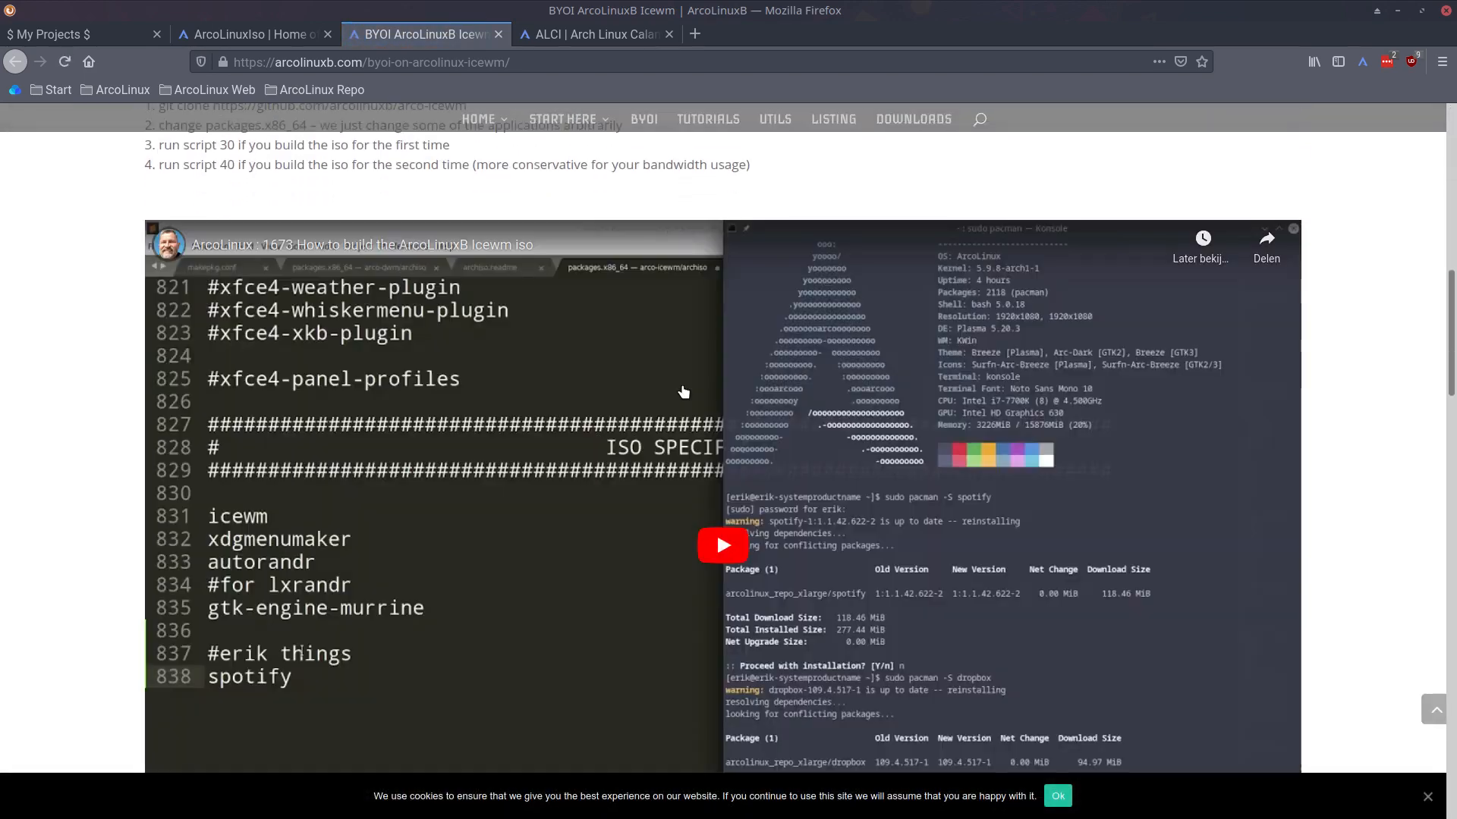
scroll(680, 391, up, 5)
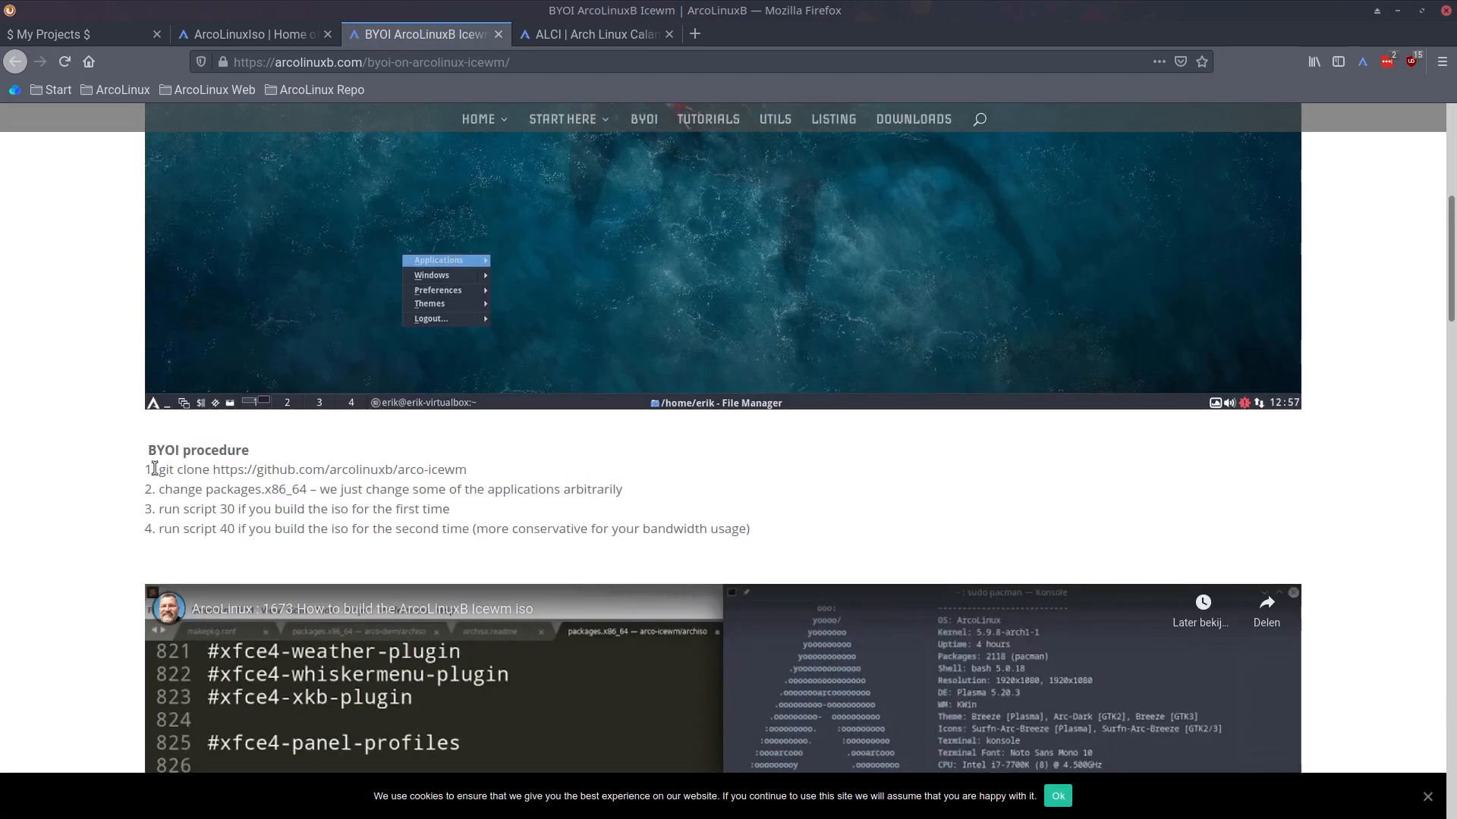
drag(278, 490, 189, 489)
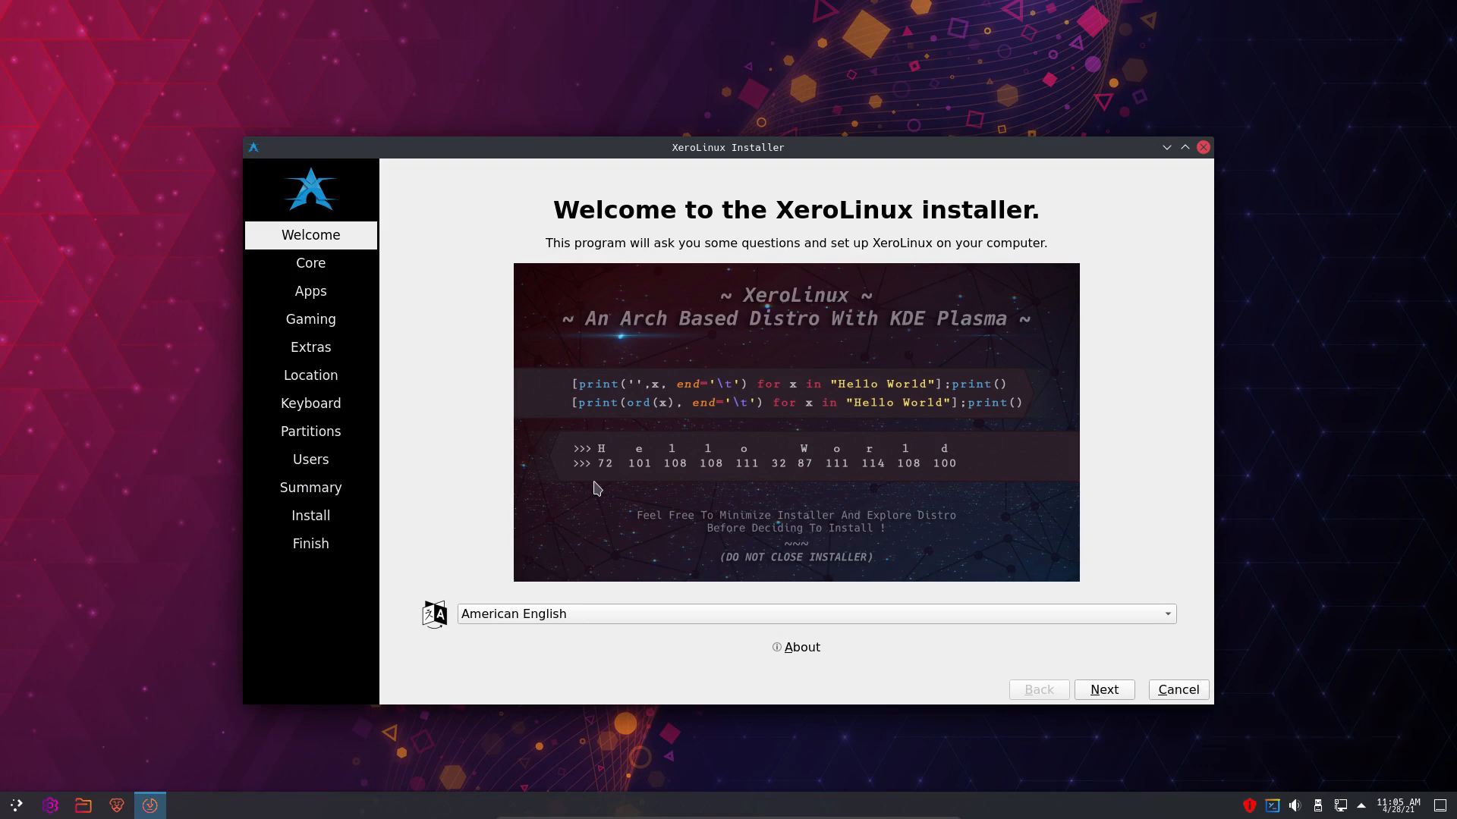
- Launch System Settings beside the installer and show About Calamares, version 3.2.39.3
click(18, 807)
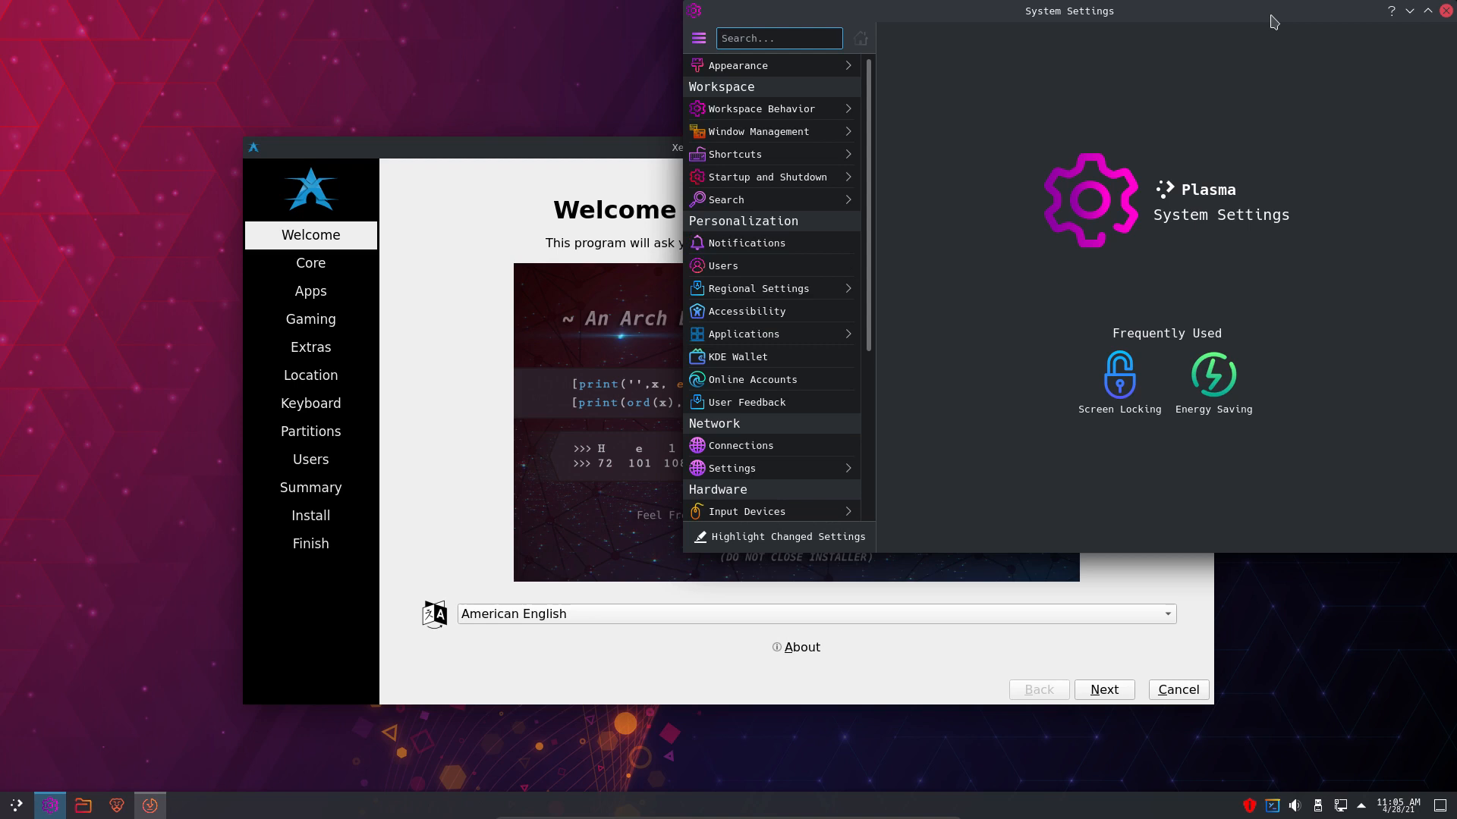
drag(1277, 18, 757, 19)
click(1111, 149)
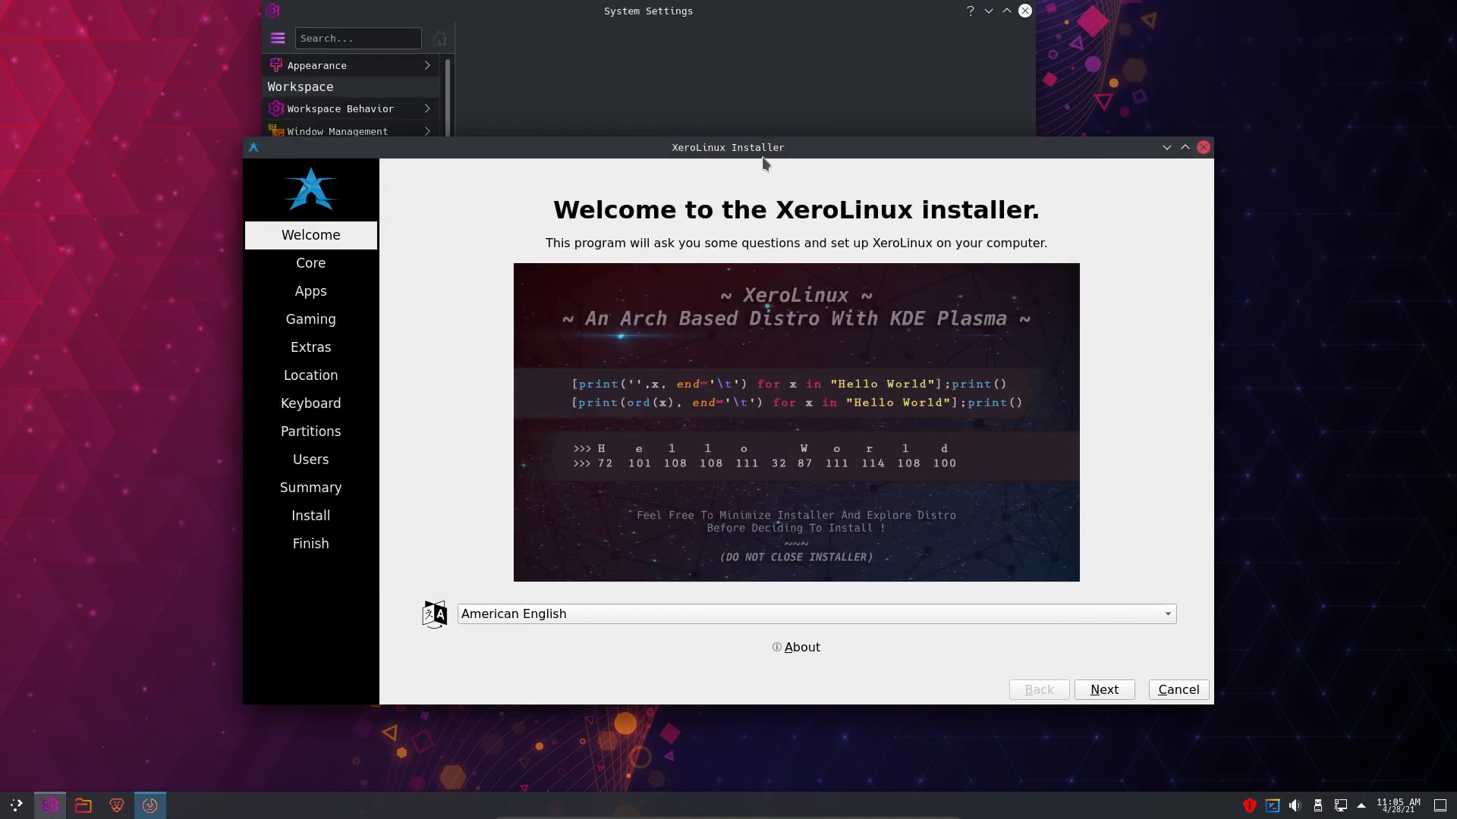
click(780, 45)
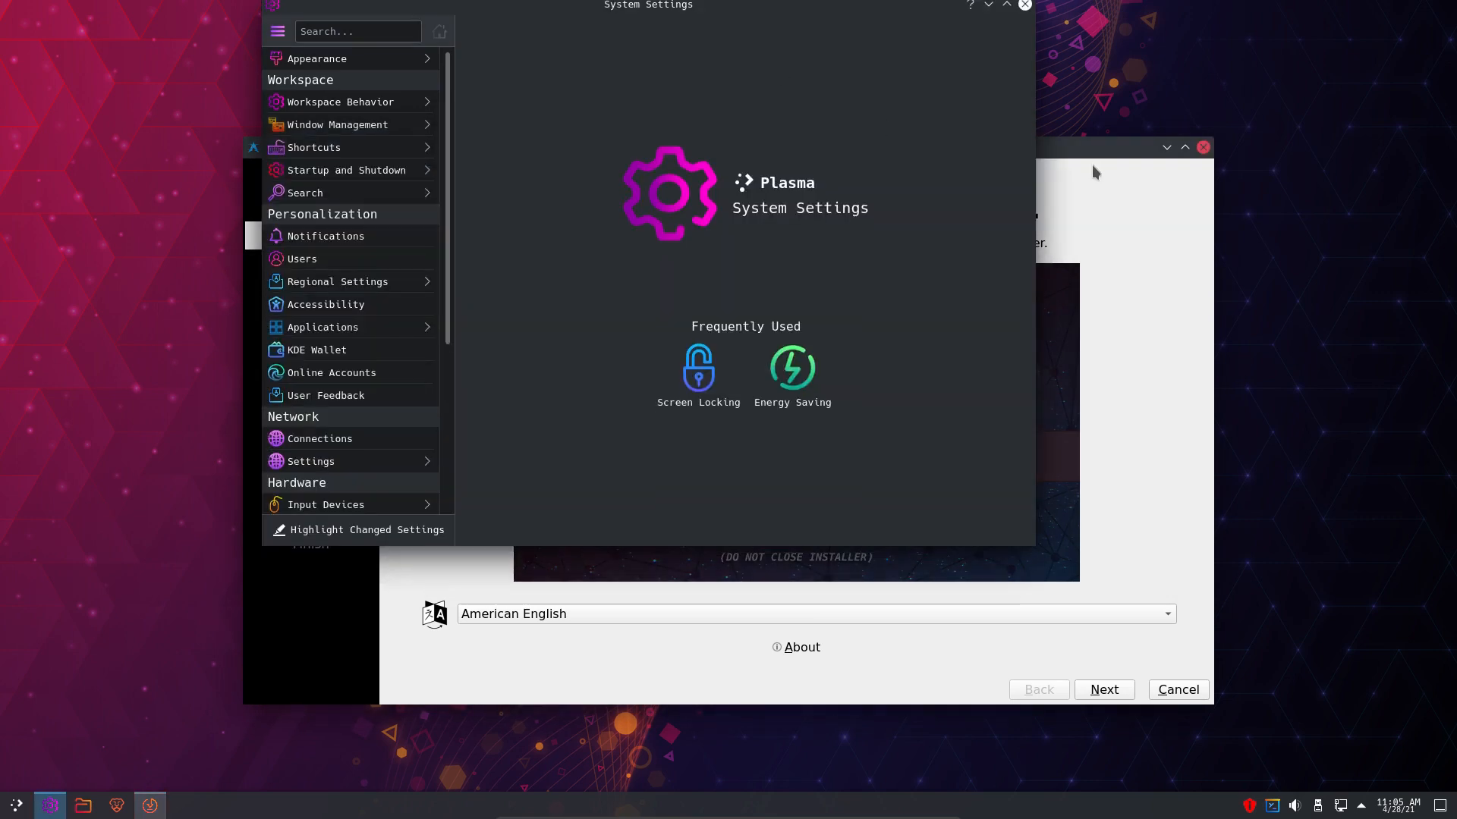
click(1092, 169)
click(912, 116)
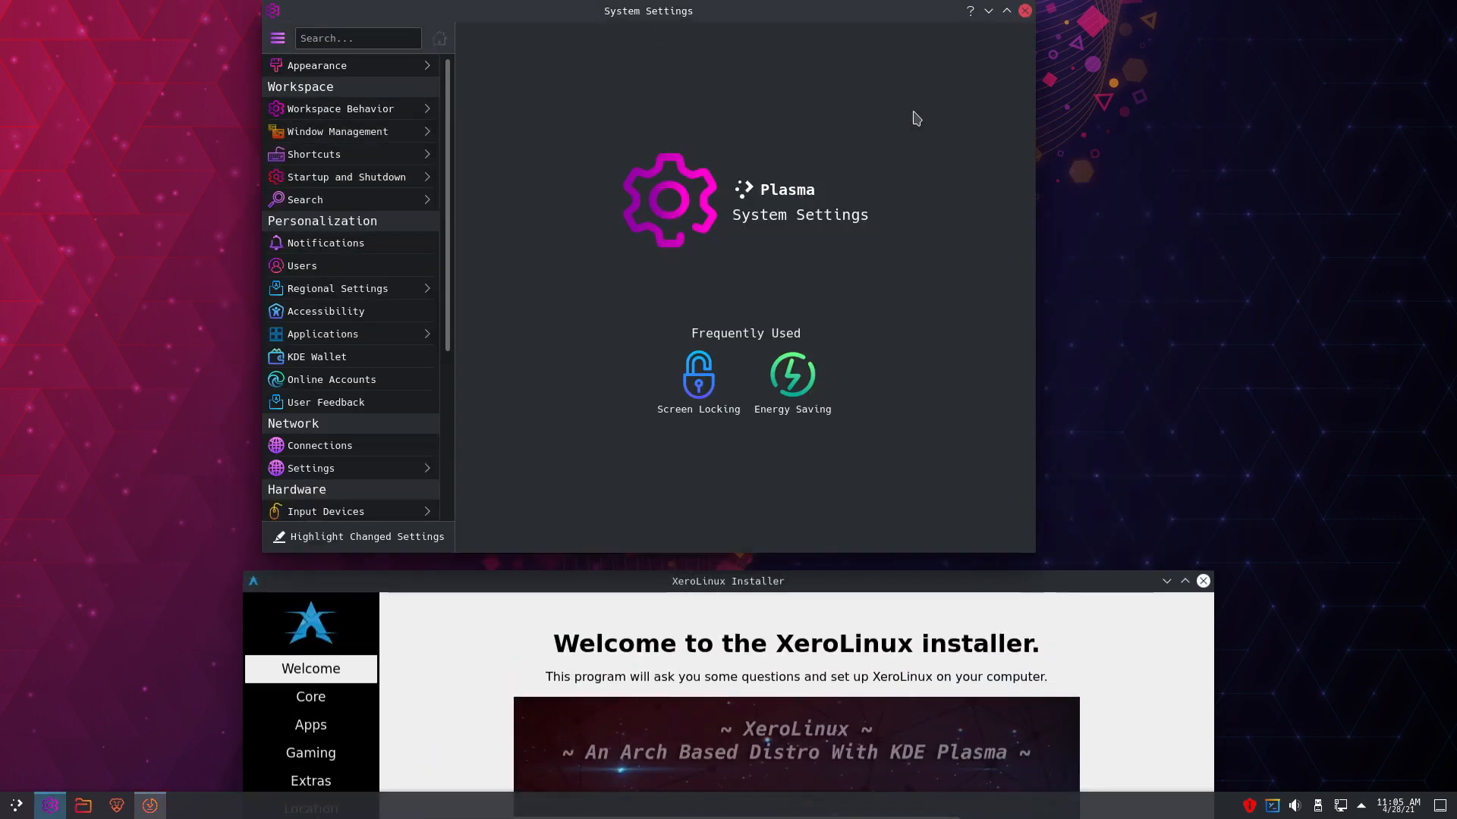
click(1067, 198)
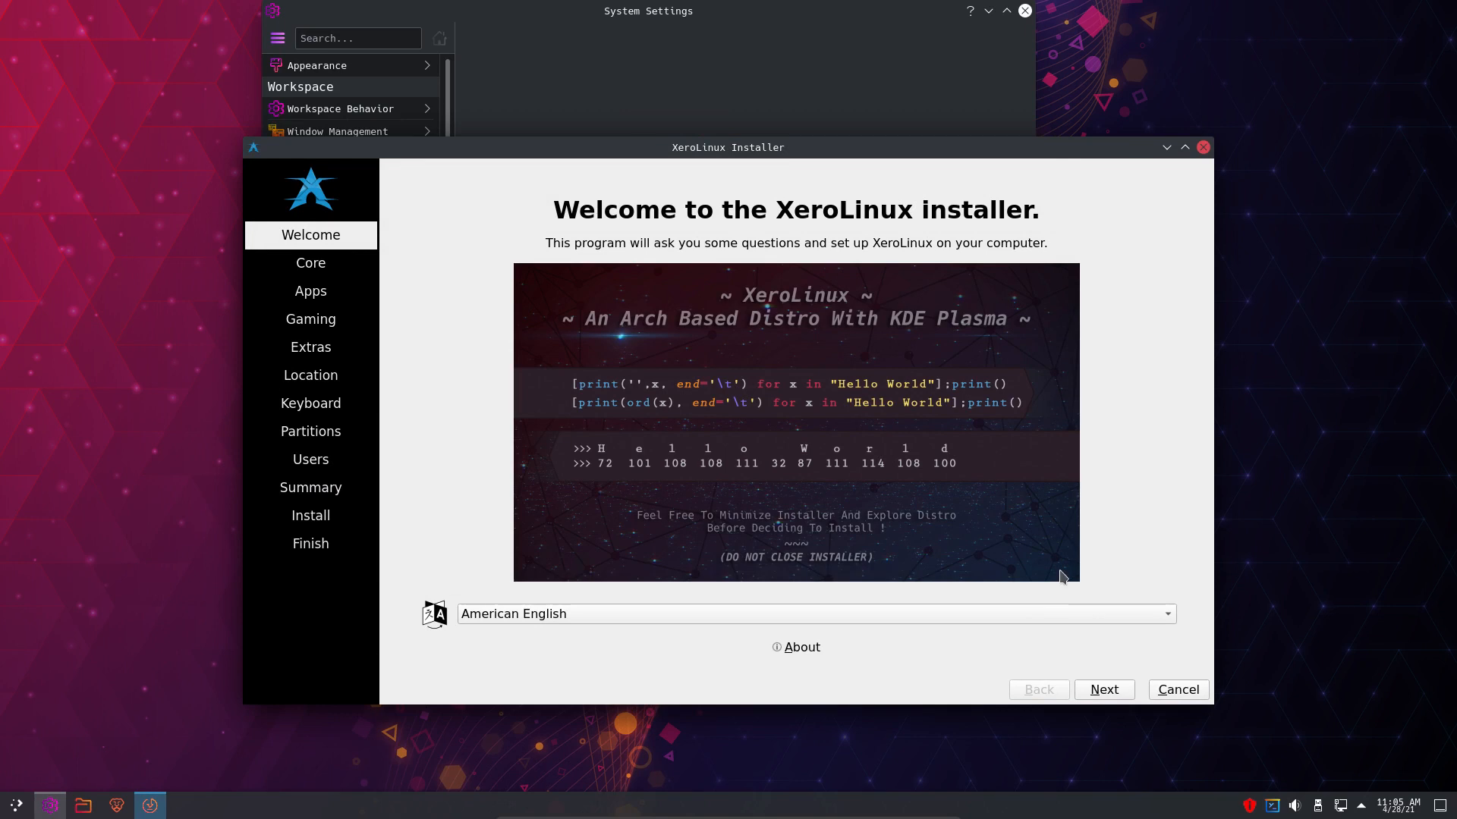
click(817, 647)
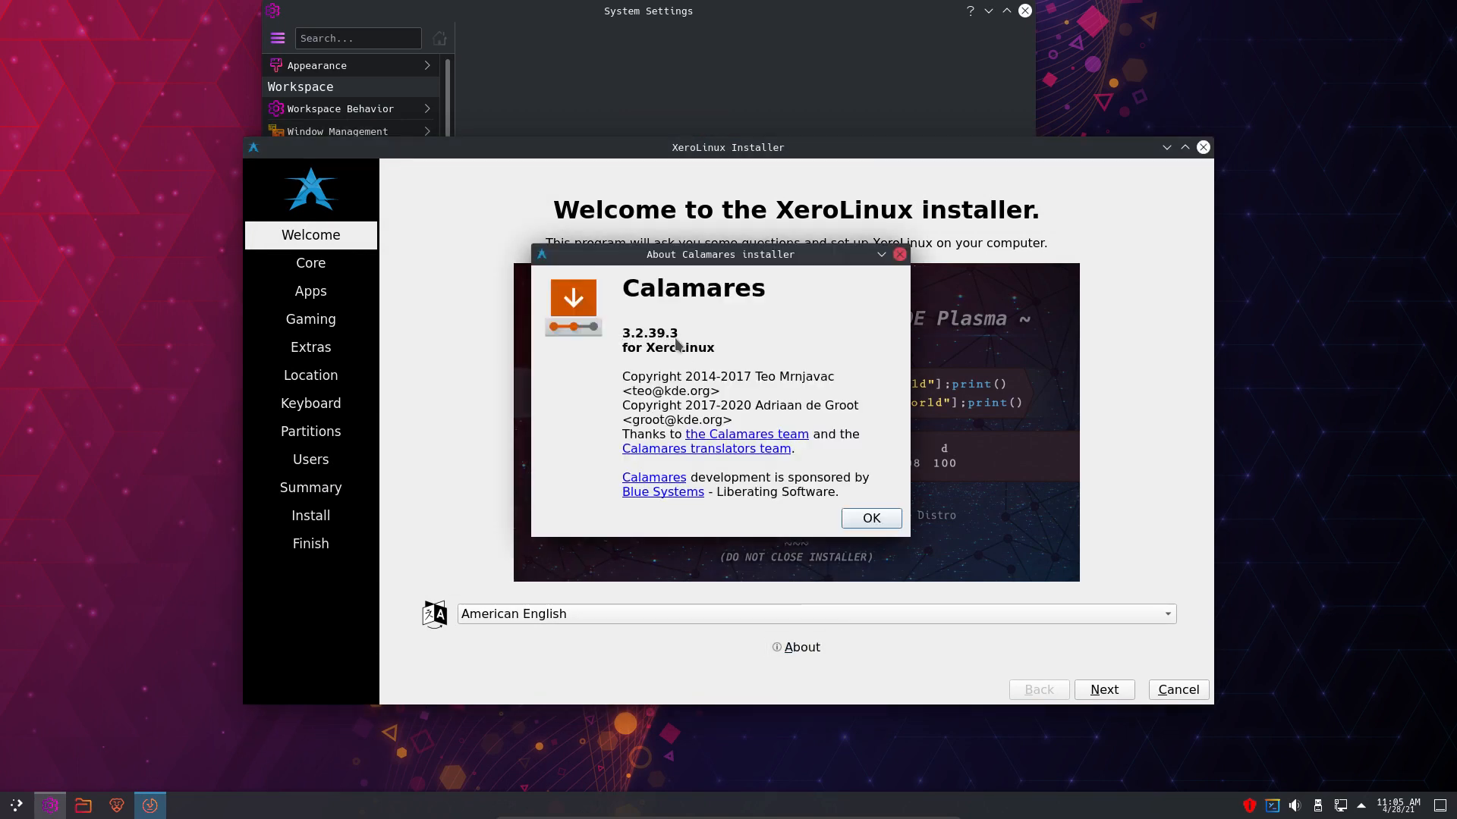
- Close the About dialog, keep American English as the language, and continue to the Core page
click(877, 517)
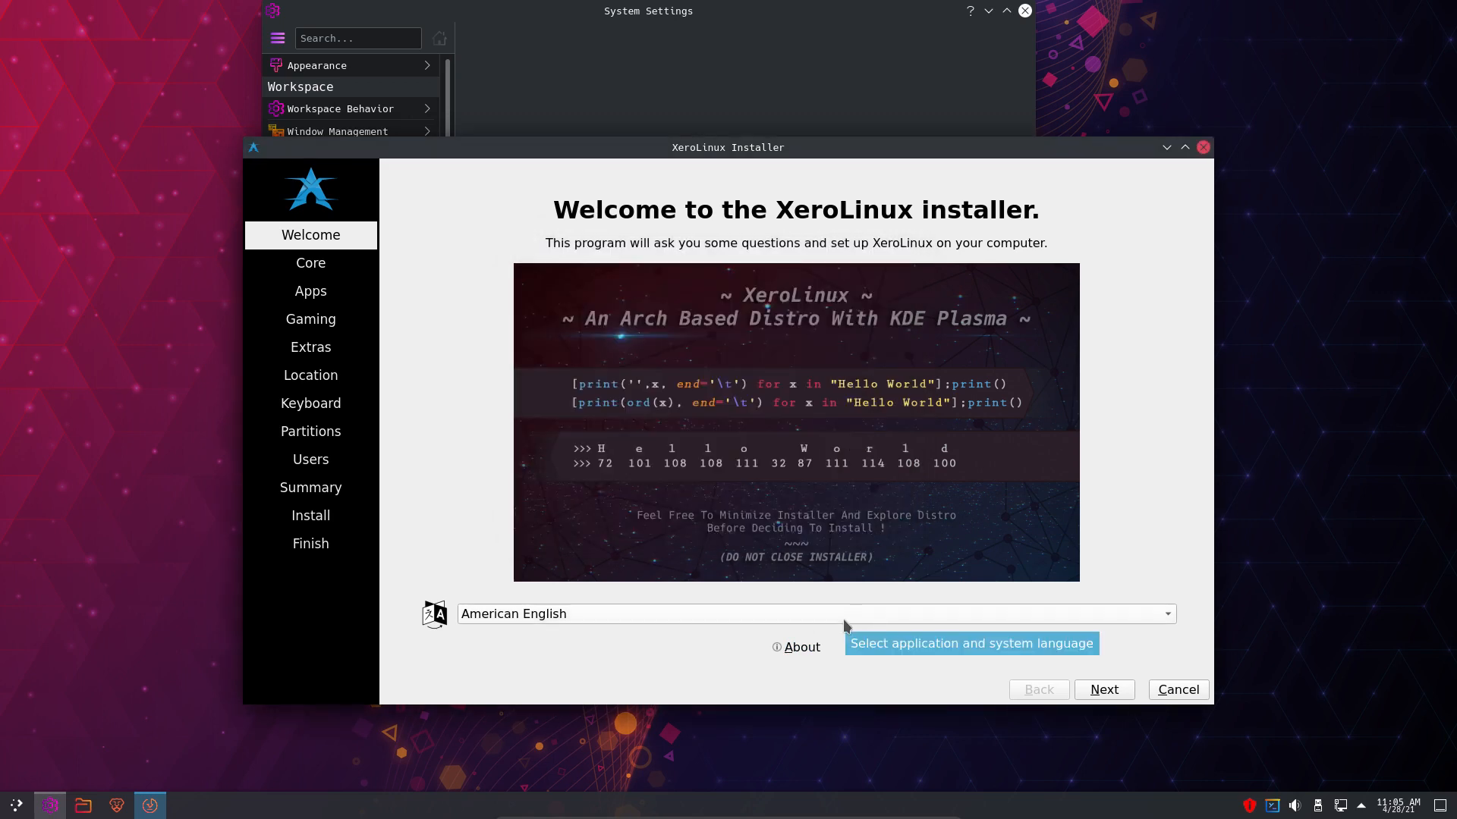
click(544, 611)
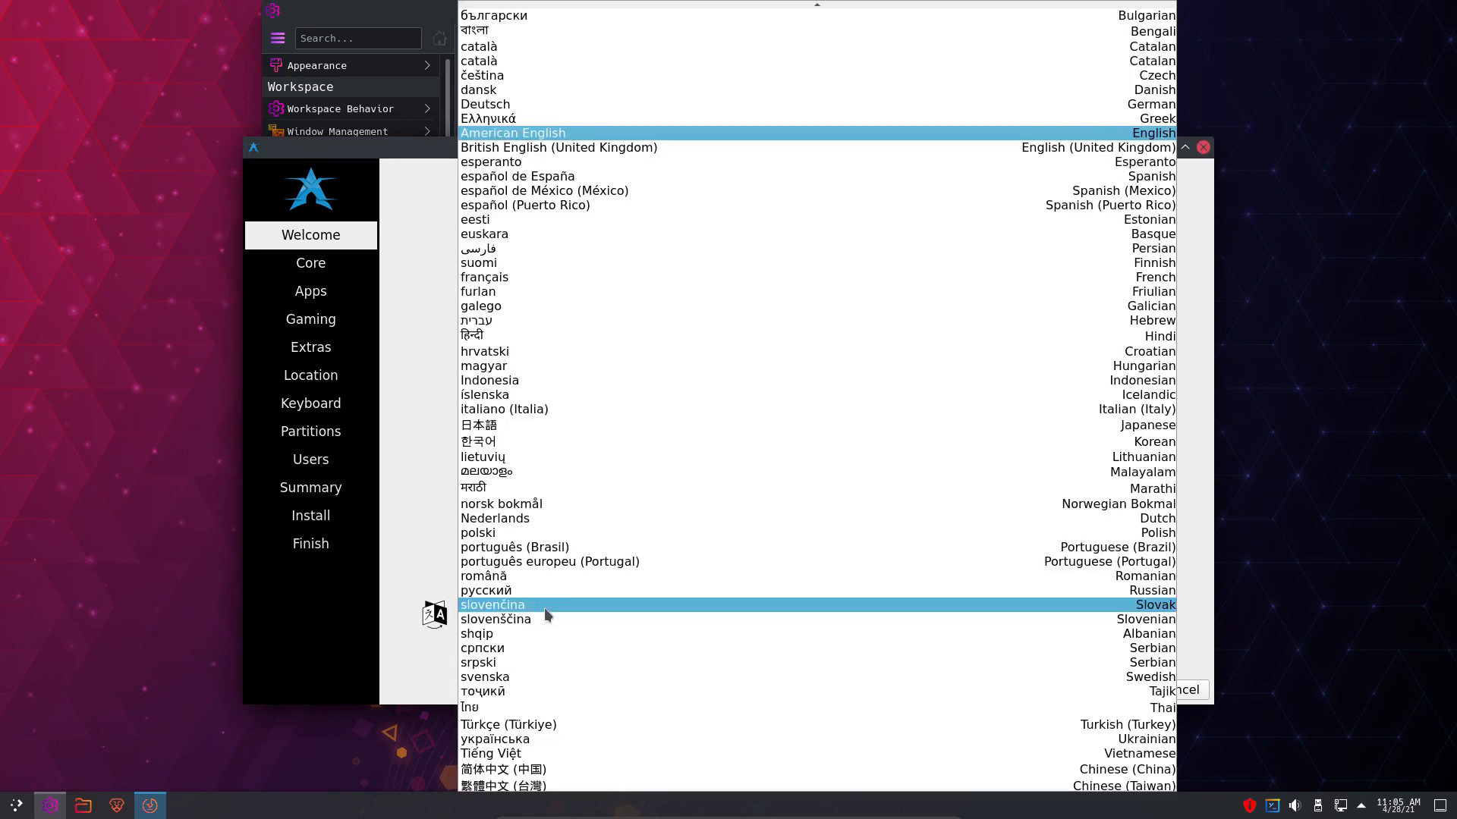
click(417, 603)
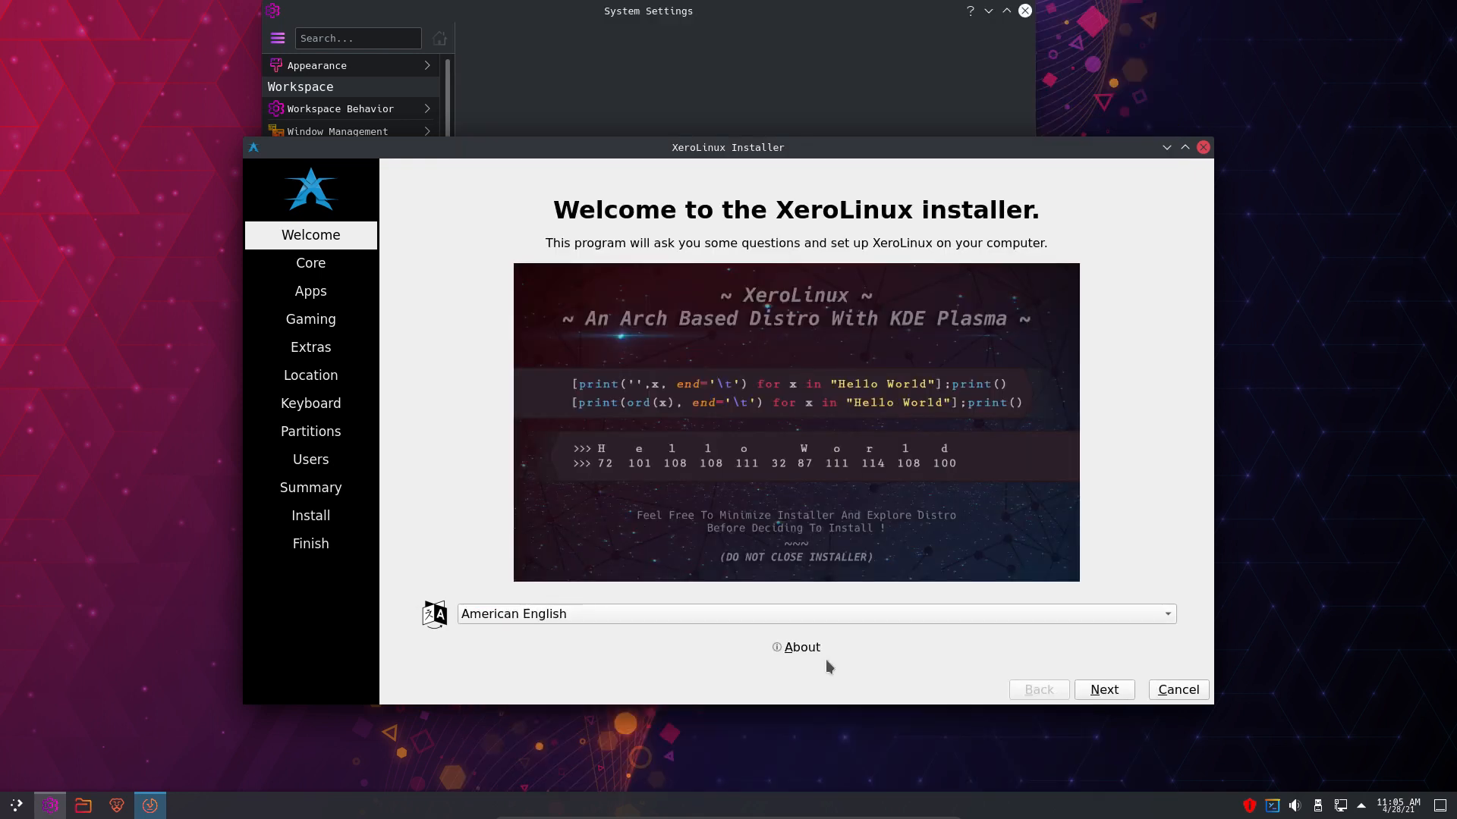
click(1102, 690)
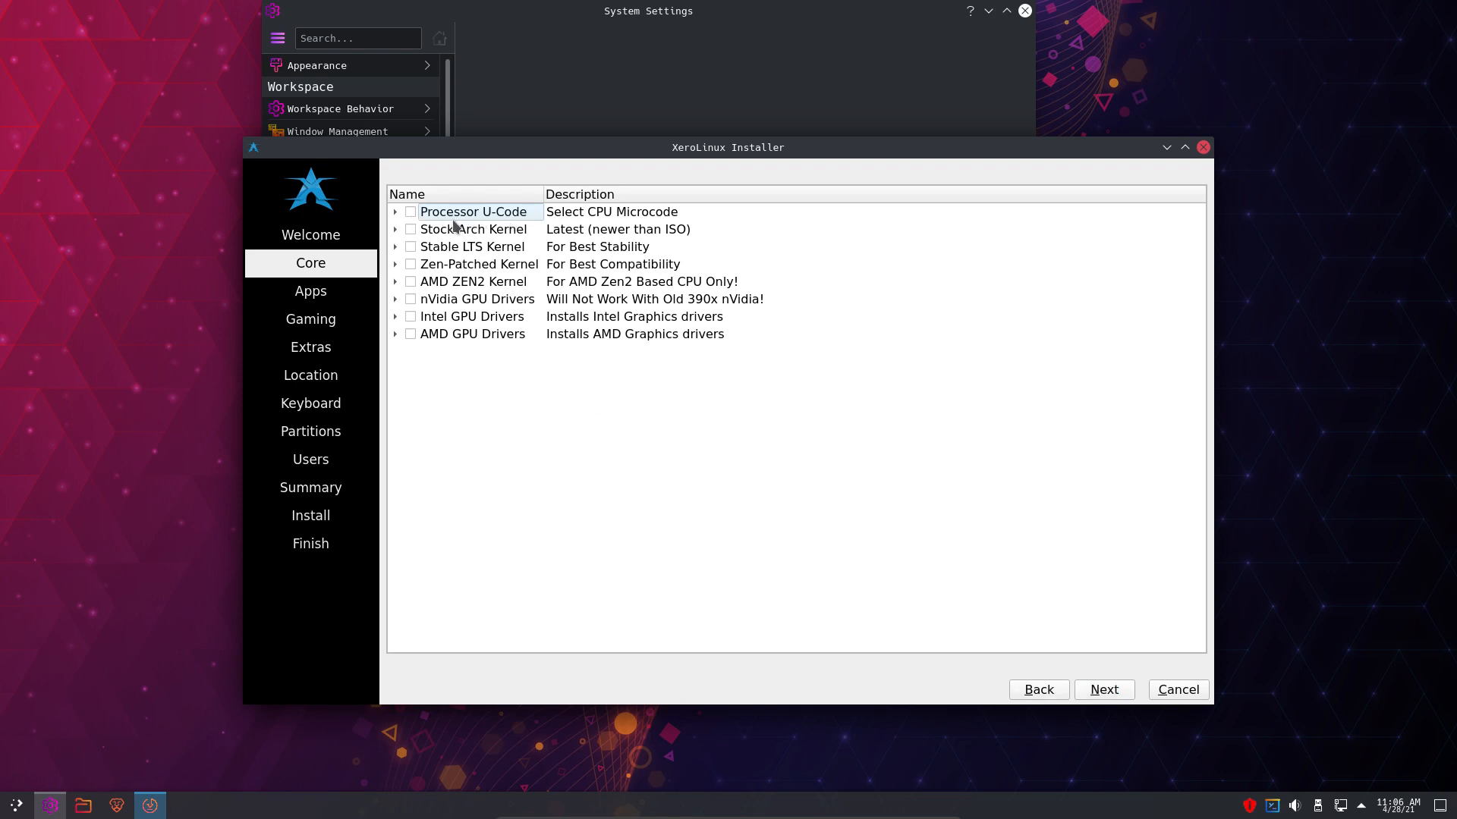
- Expand Processor U-Code, ticking then unticking intel-ucode and amd-ucode so both stay cleared
click(396, 212)
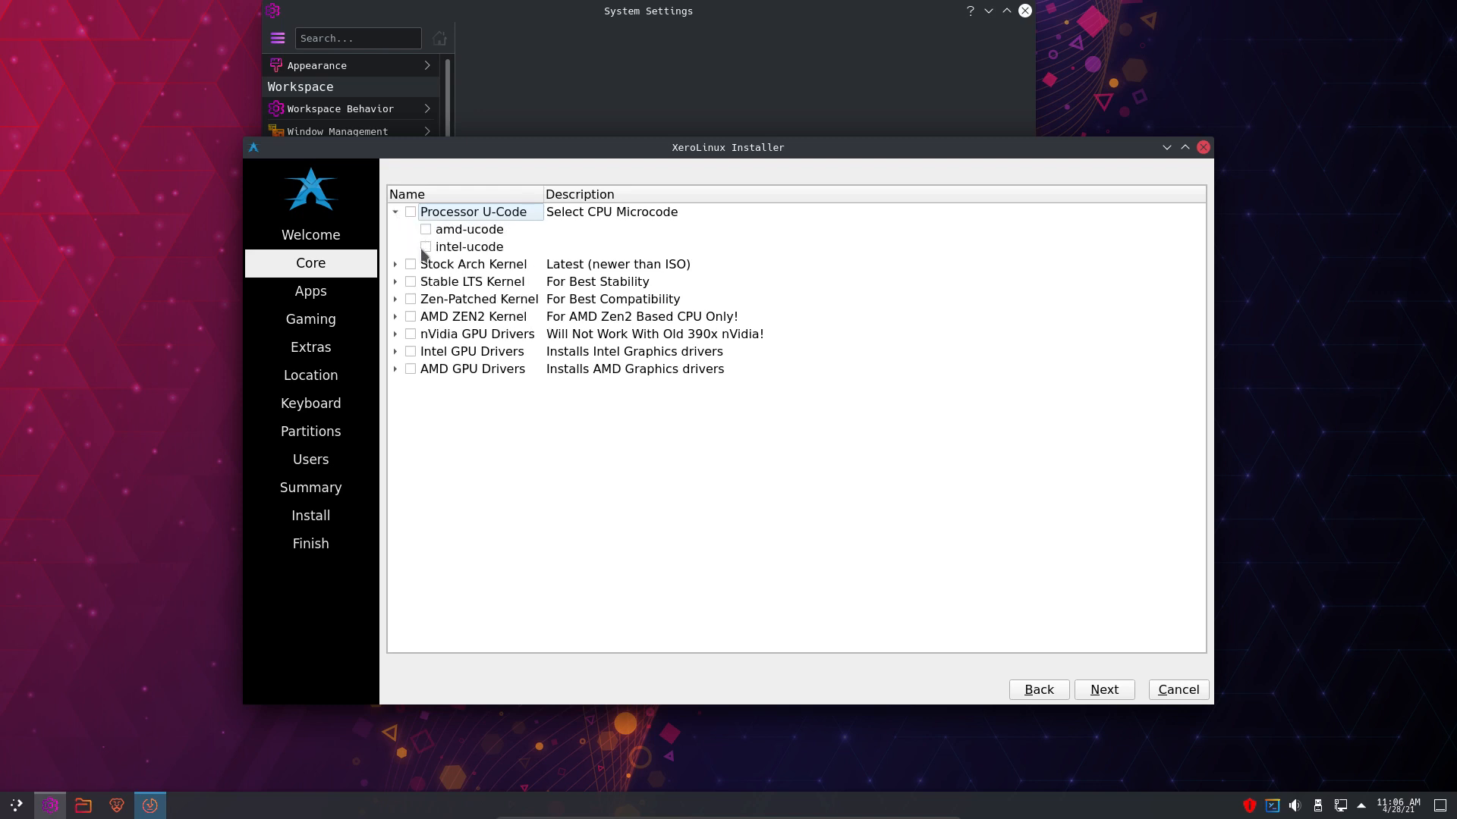
click(426, 246)
click(426, 230)
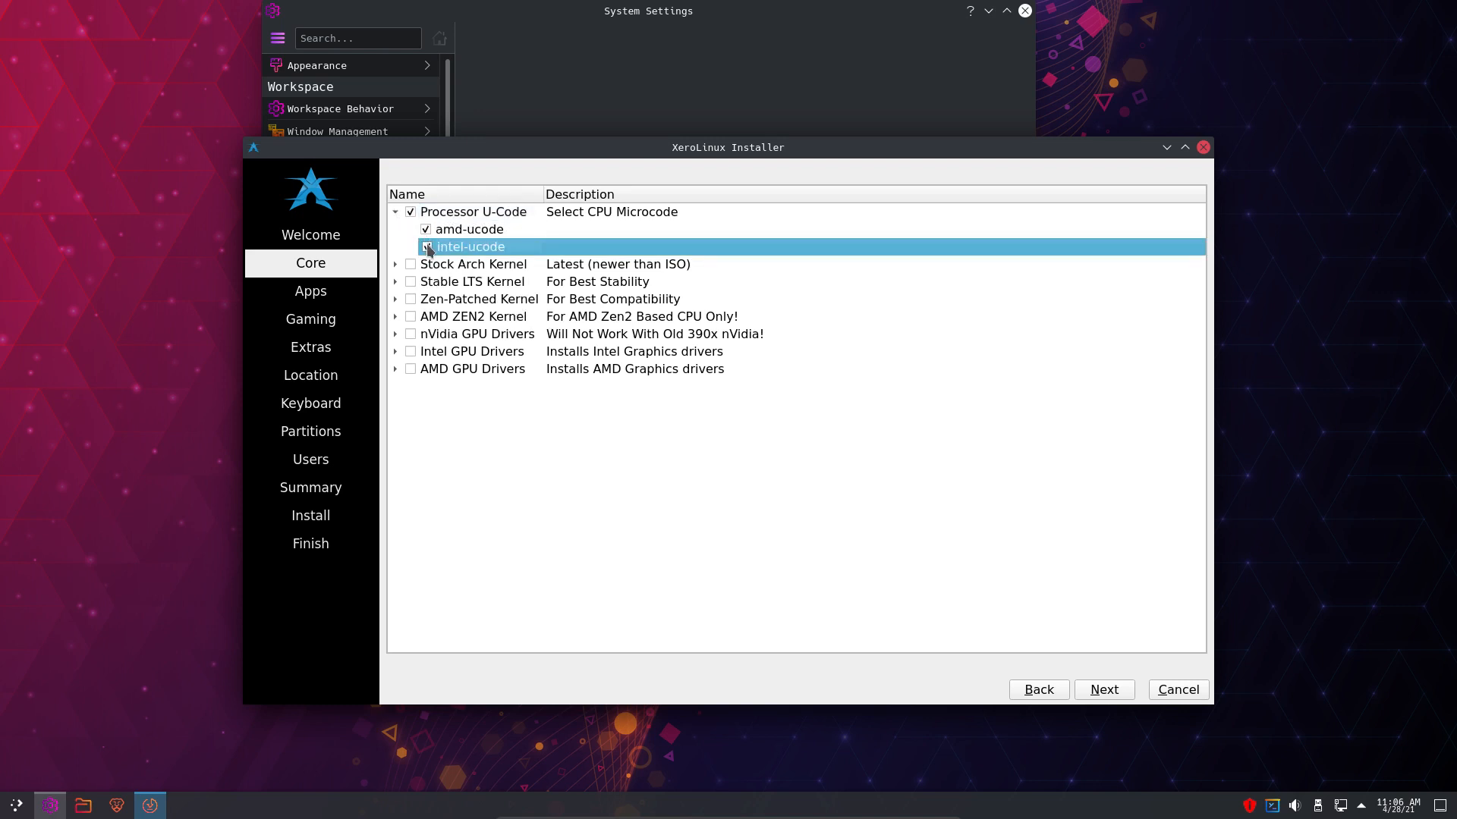
click(425, 229)
click(427, 248)
- Expand the Stock Arch, Stable LTS and Zen-Patched kernel groups, leaving Stock Arch unticked
click(394, 265)
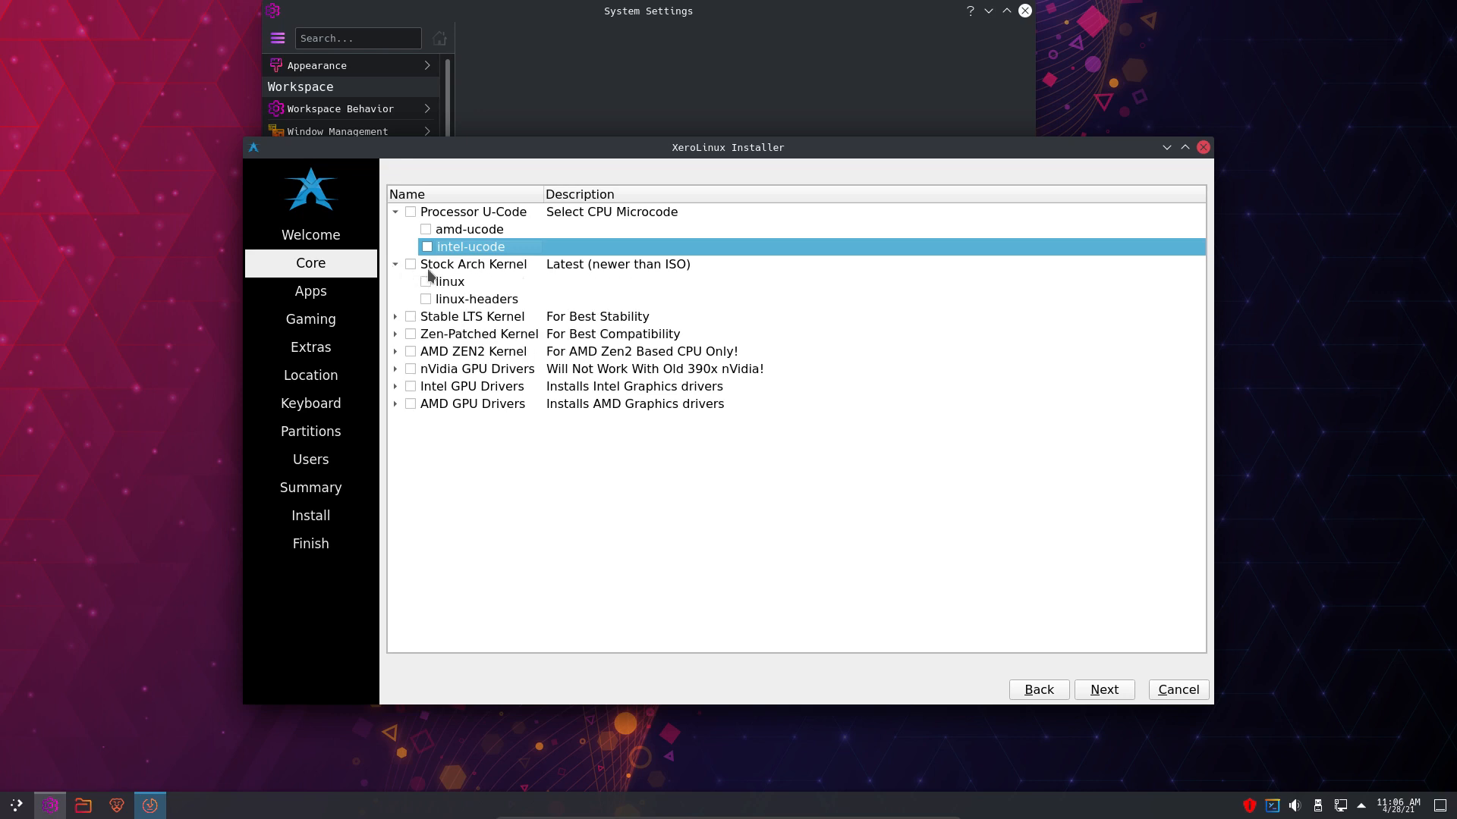
click(465, 267)
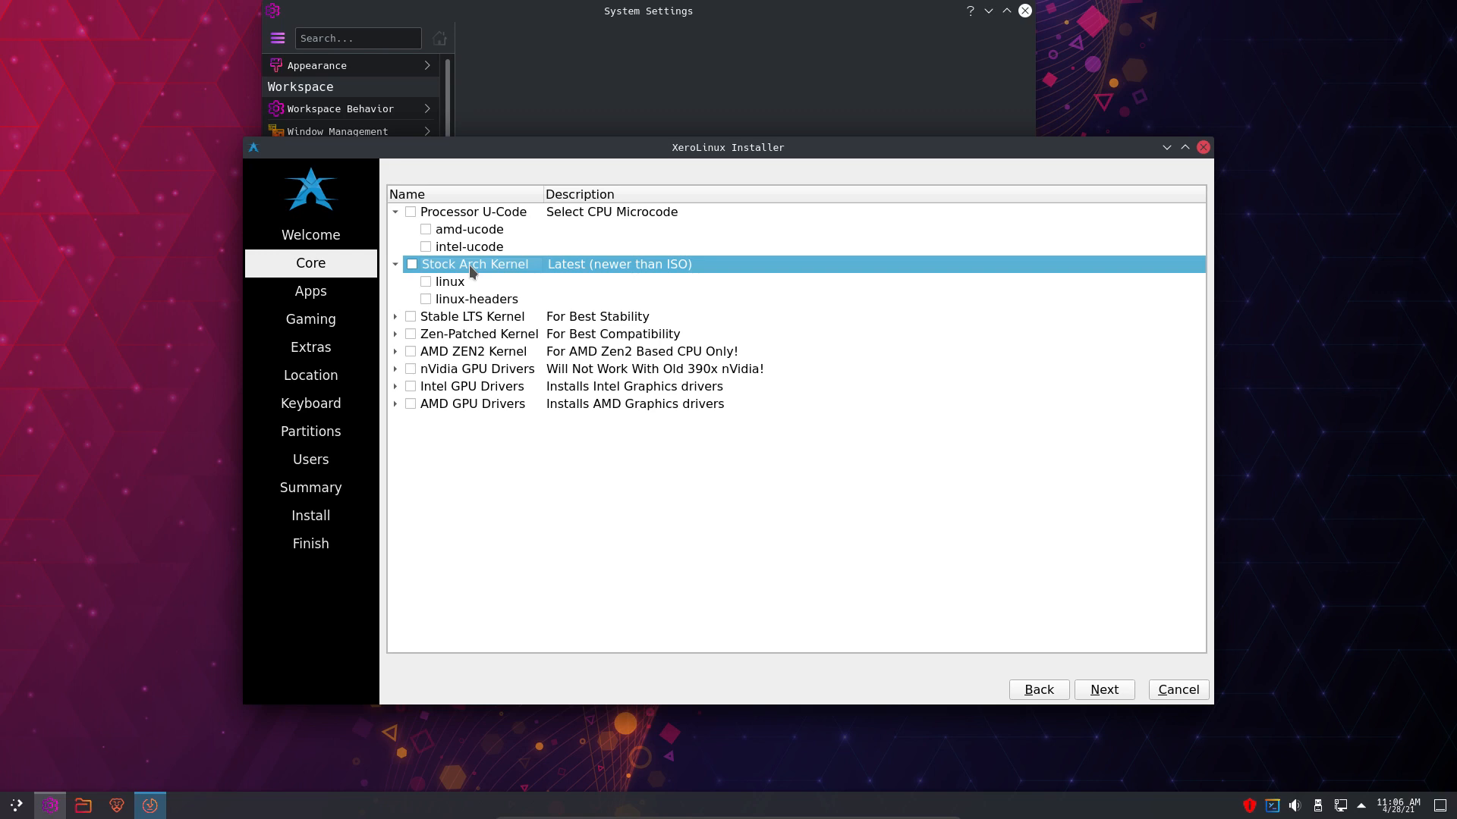
click(412, 264)
click(412, 265)
click(395, 317)
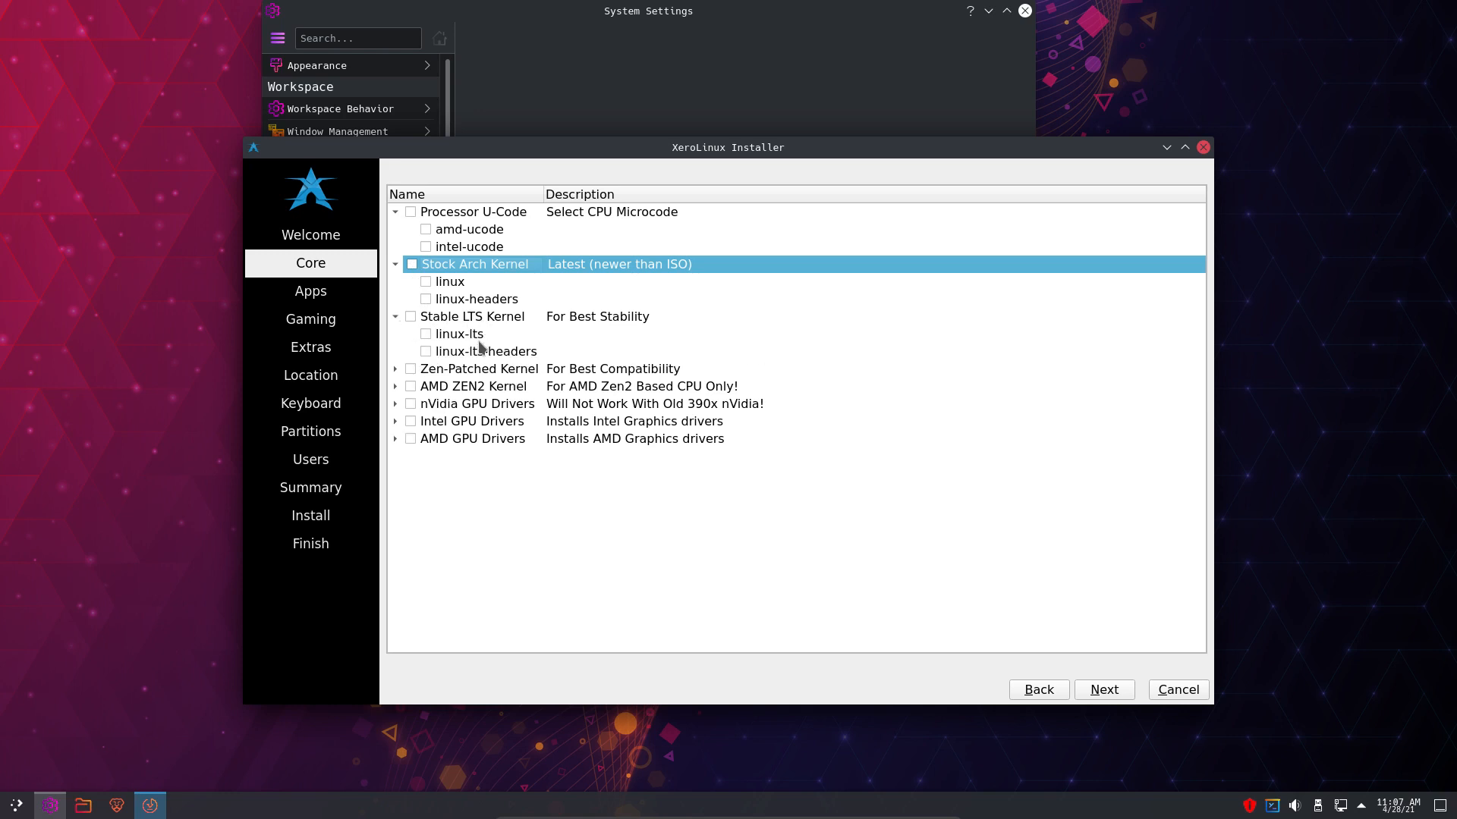
click(396, 370)
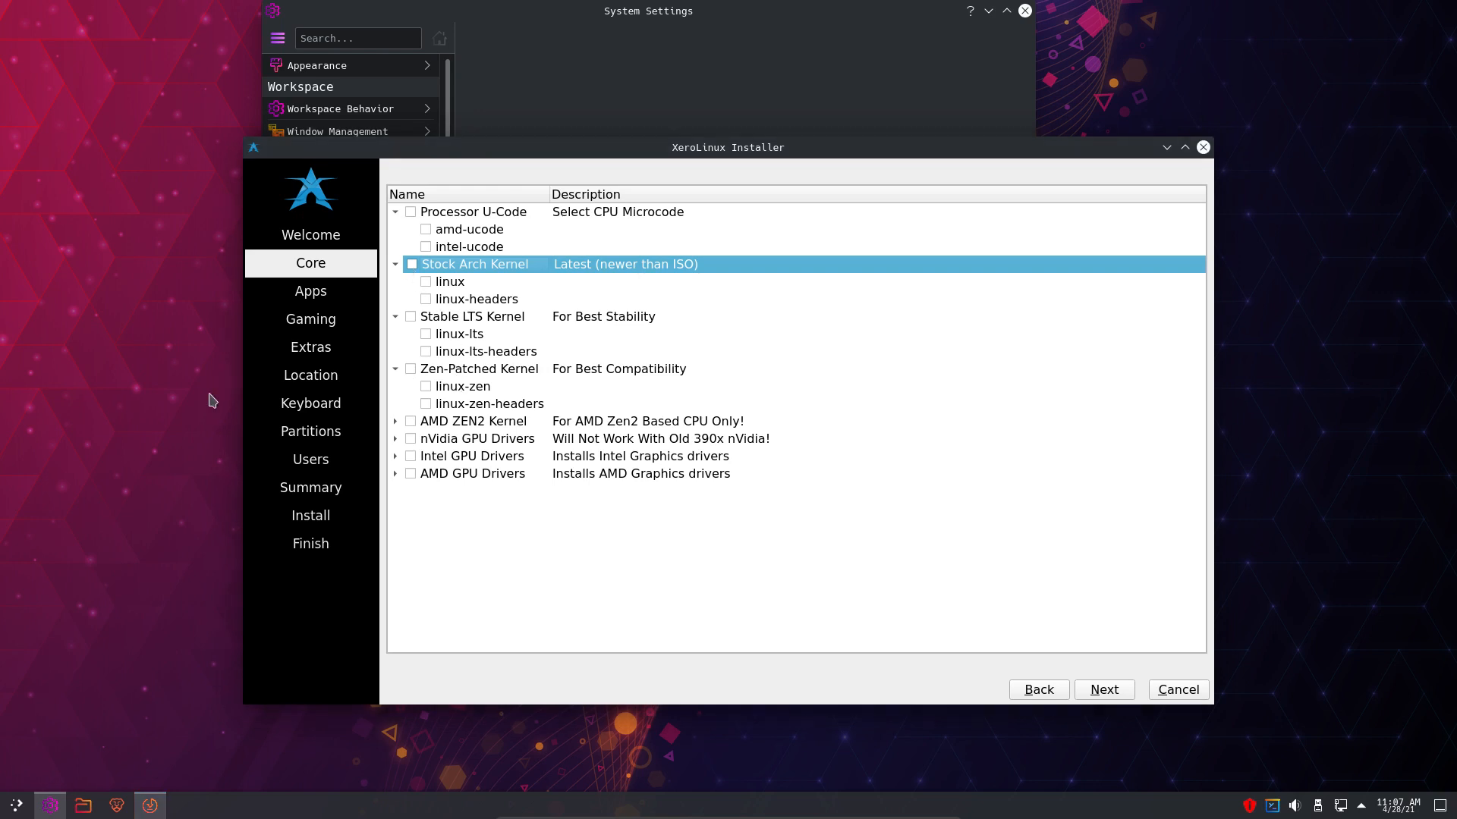
- Confirm kernel 5.11.16-arch1-1 in Konsole's neofetch, close it, and expand the AMD ZEN2 Kernel group
key(ctrl+alt+t)
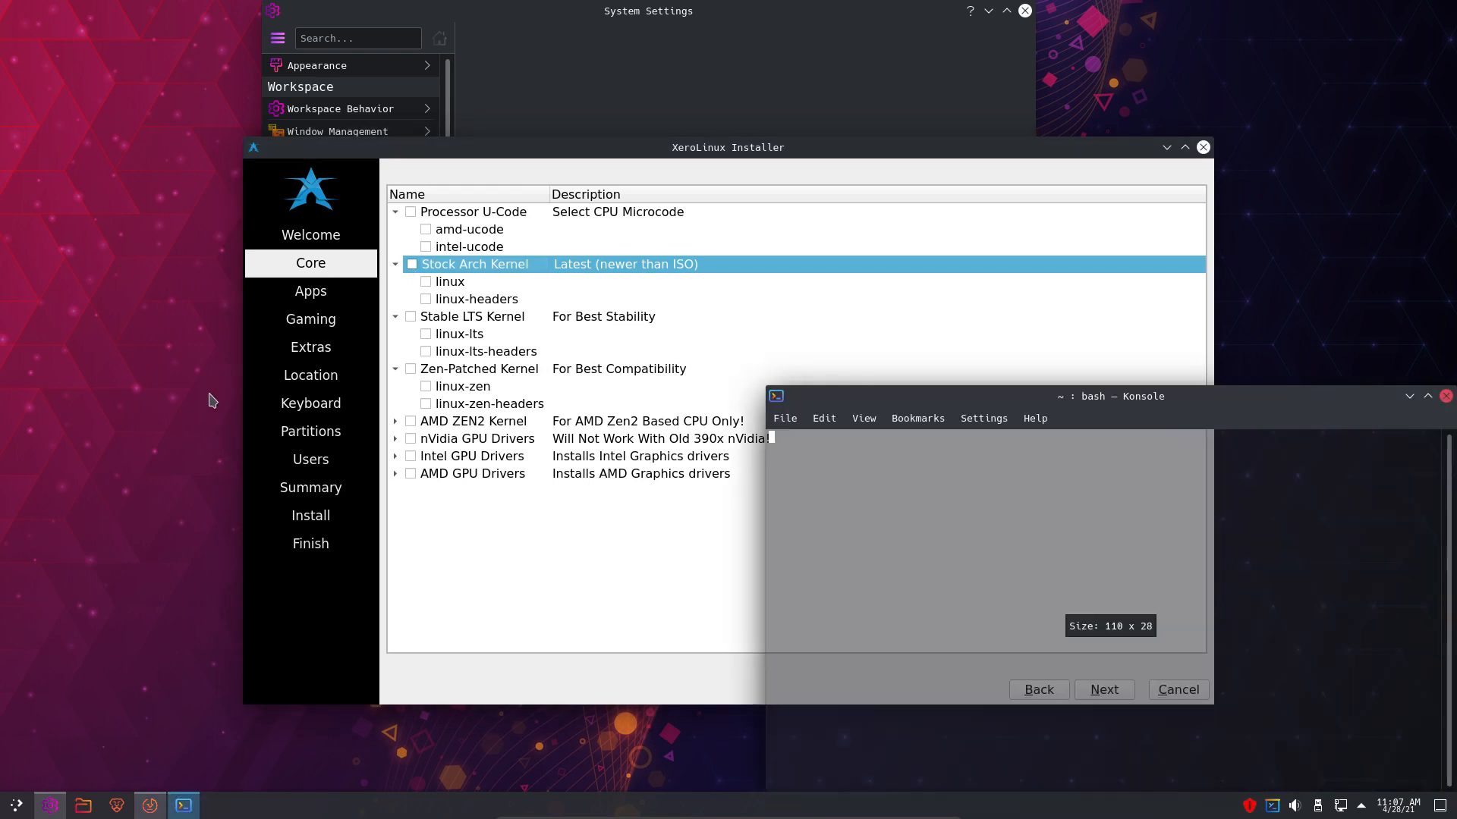
drag(1197, 407, 911, 347)
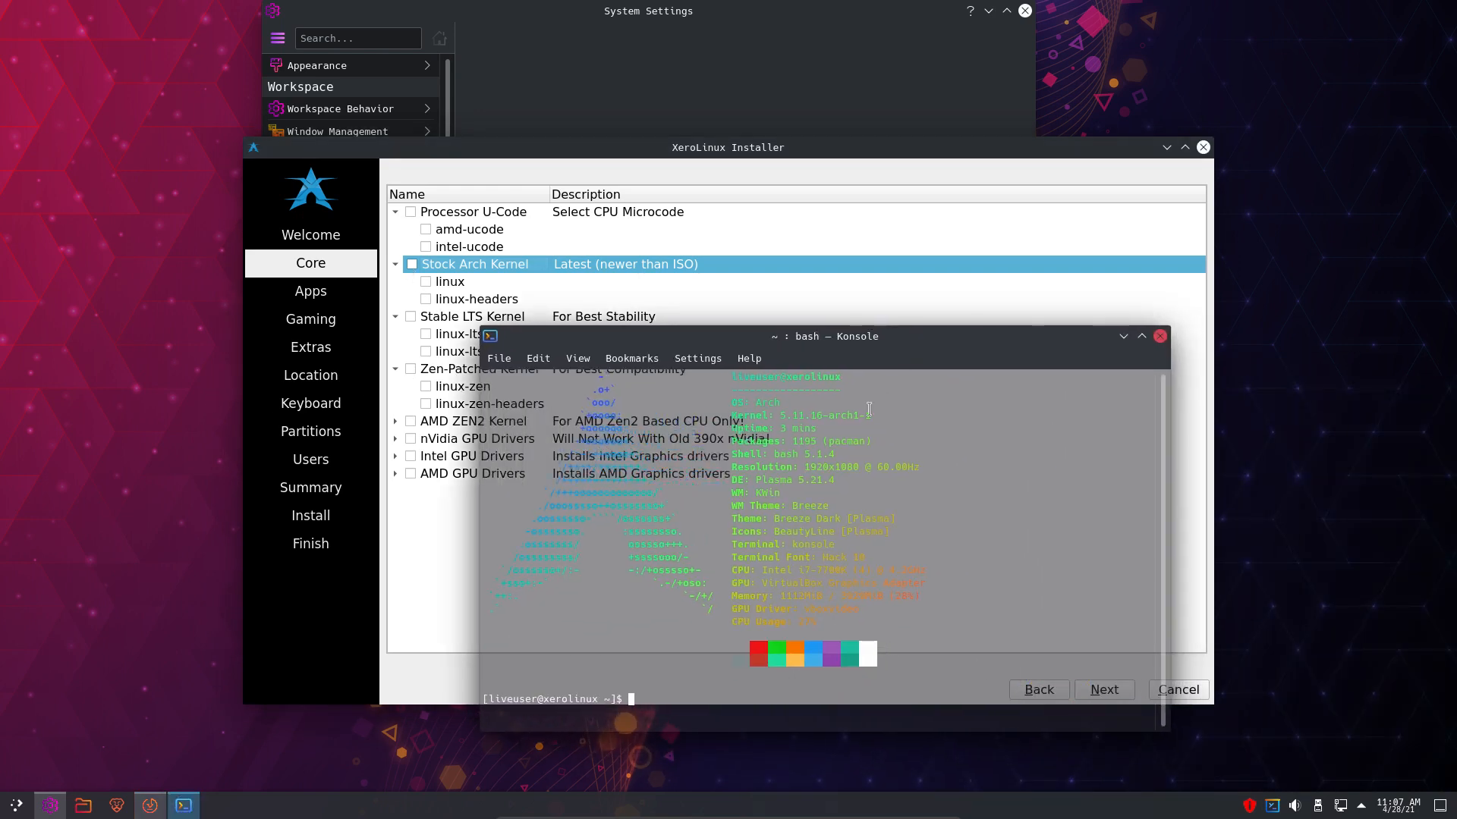
drag(876, 415, 726, 414)
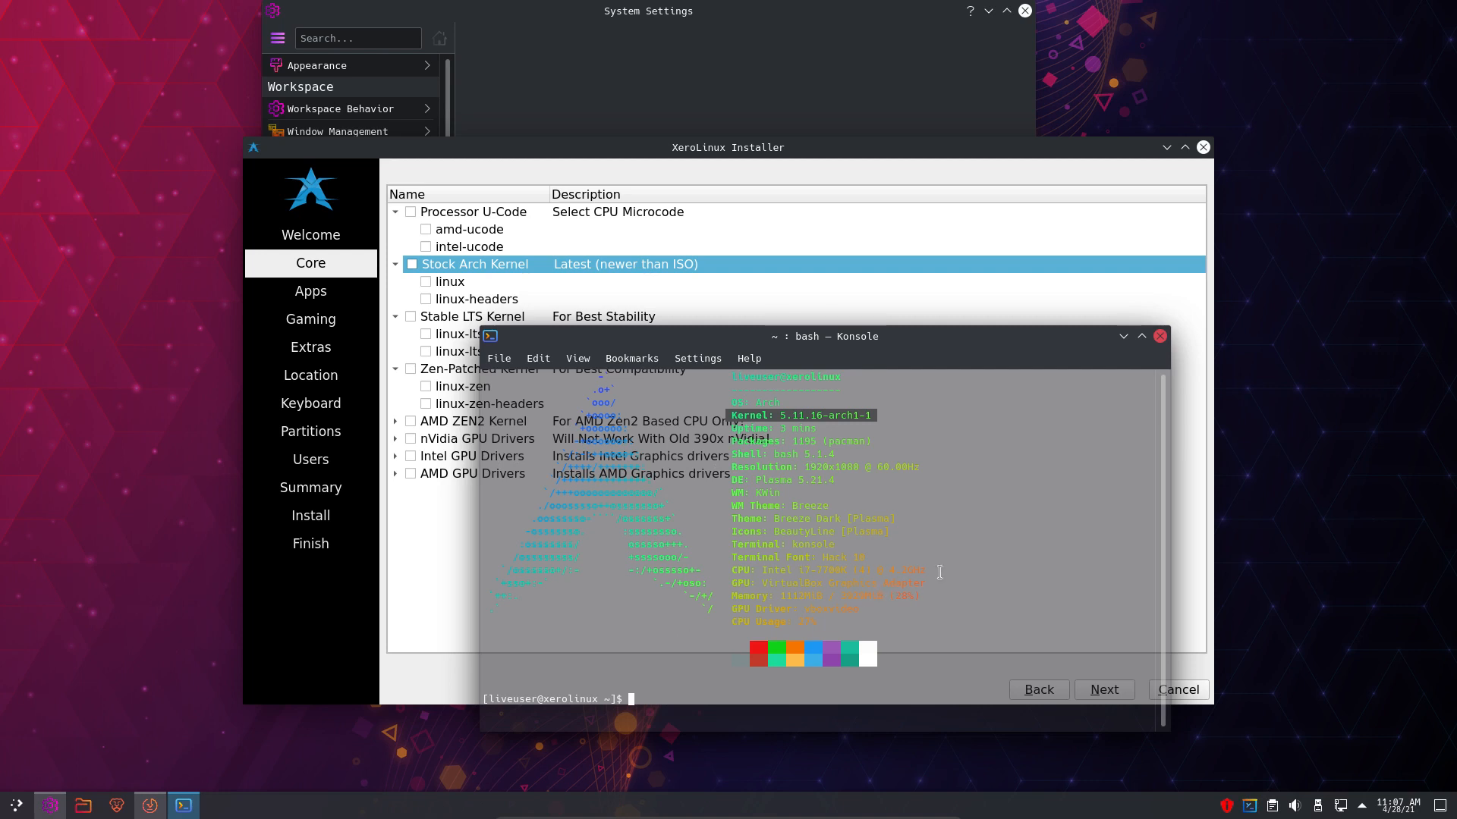
click(1159, 339)
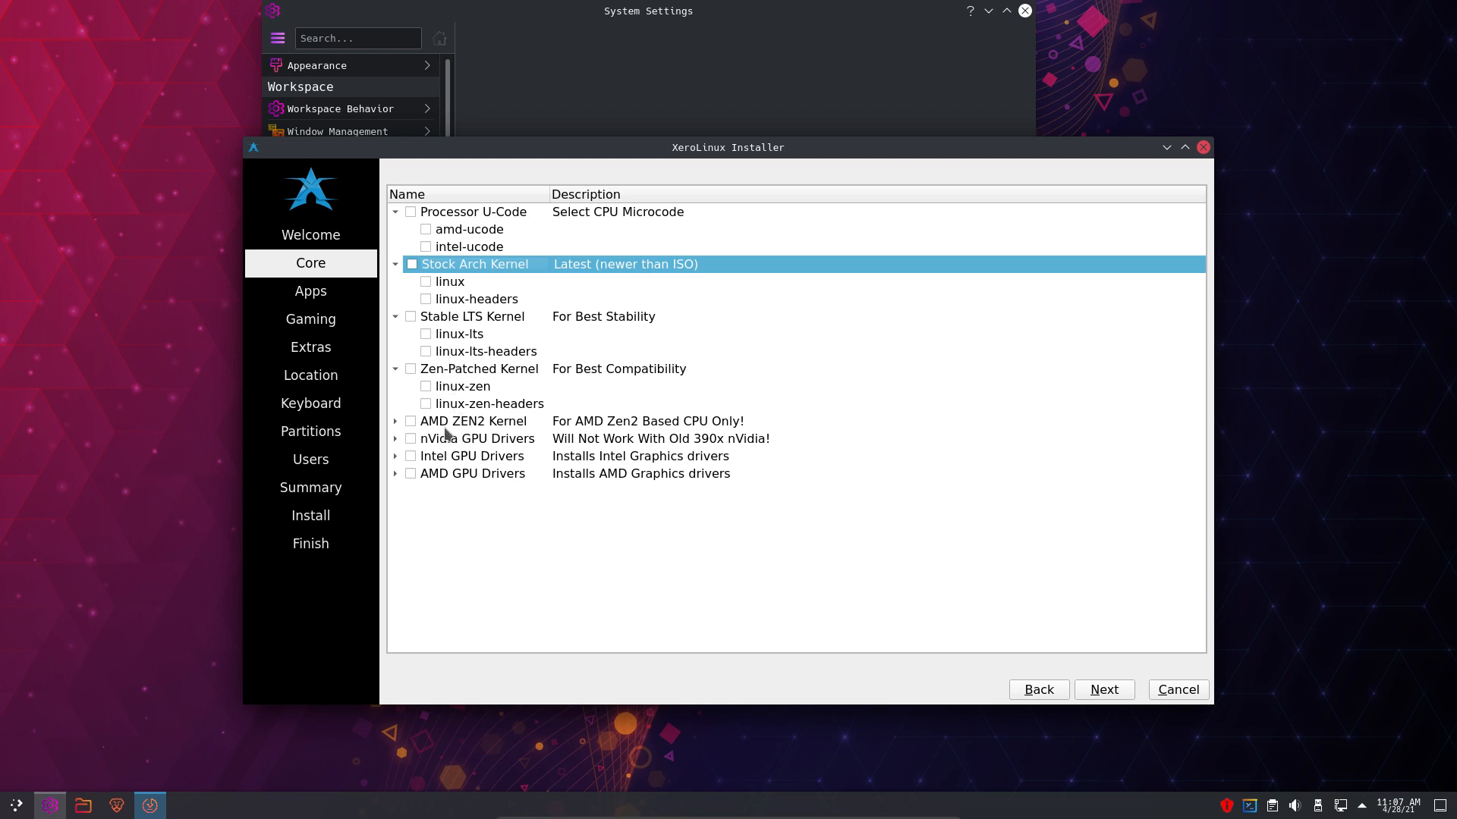
click(391, 423)
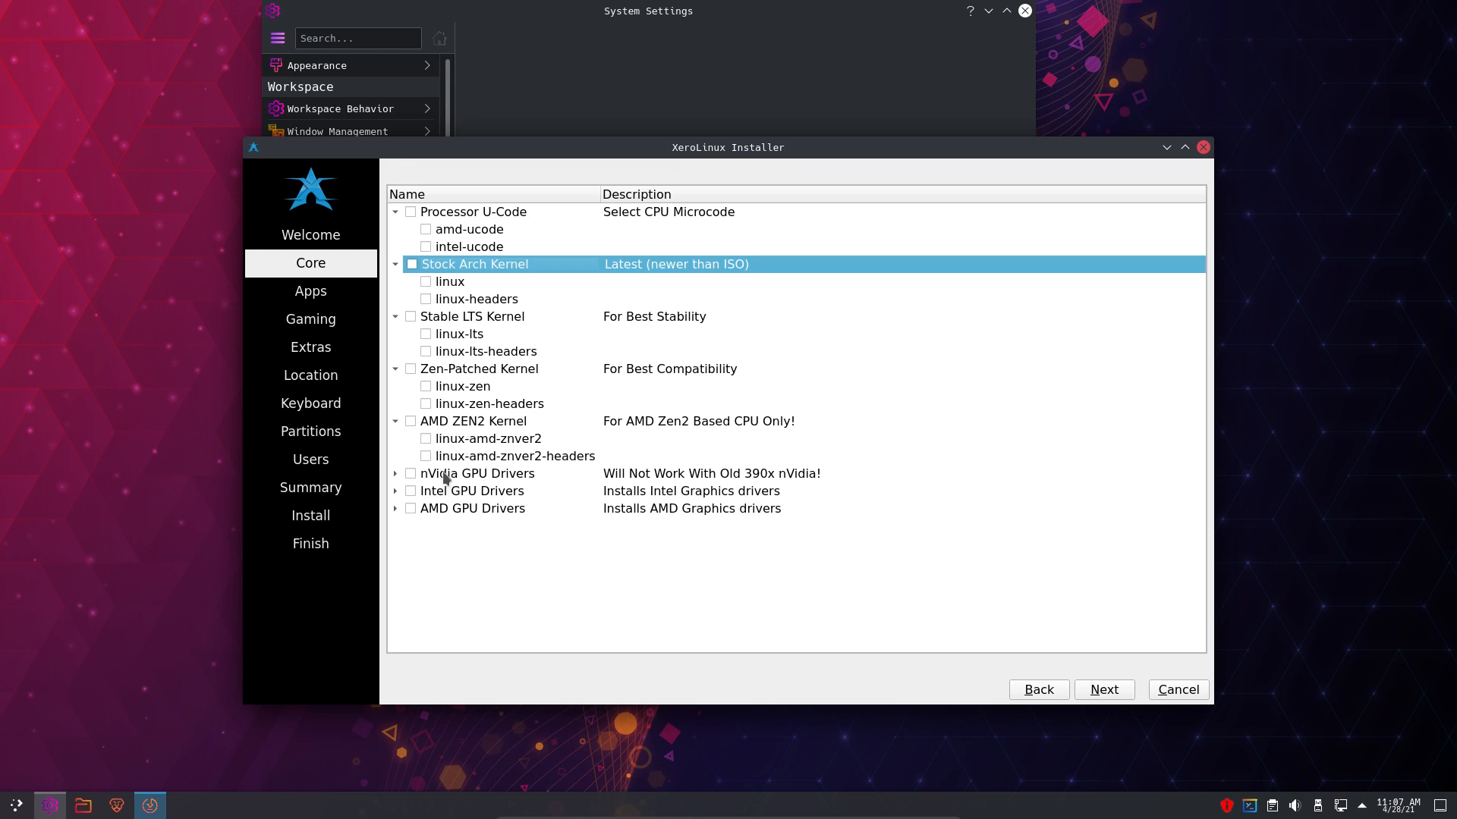
- Expand the nVidia, Intel and AMD GPU Drivers groups, then advance to the Apps page
click(497, 477)
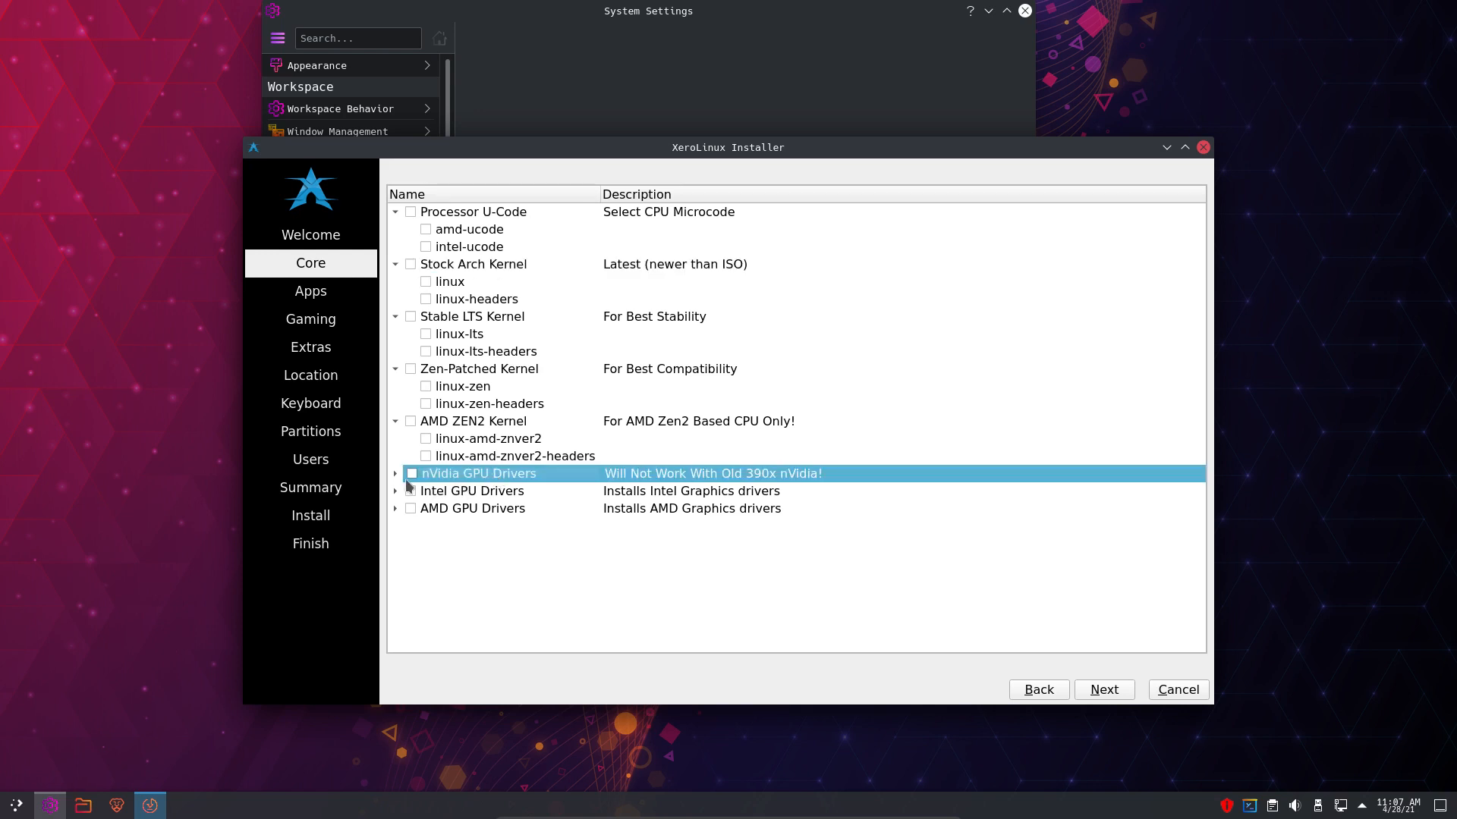
click(395, 474)
scroll(395, 482, down, 1)
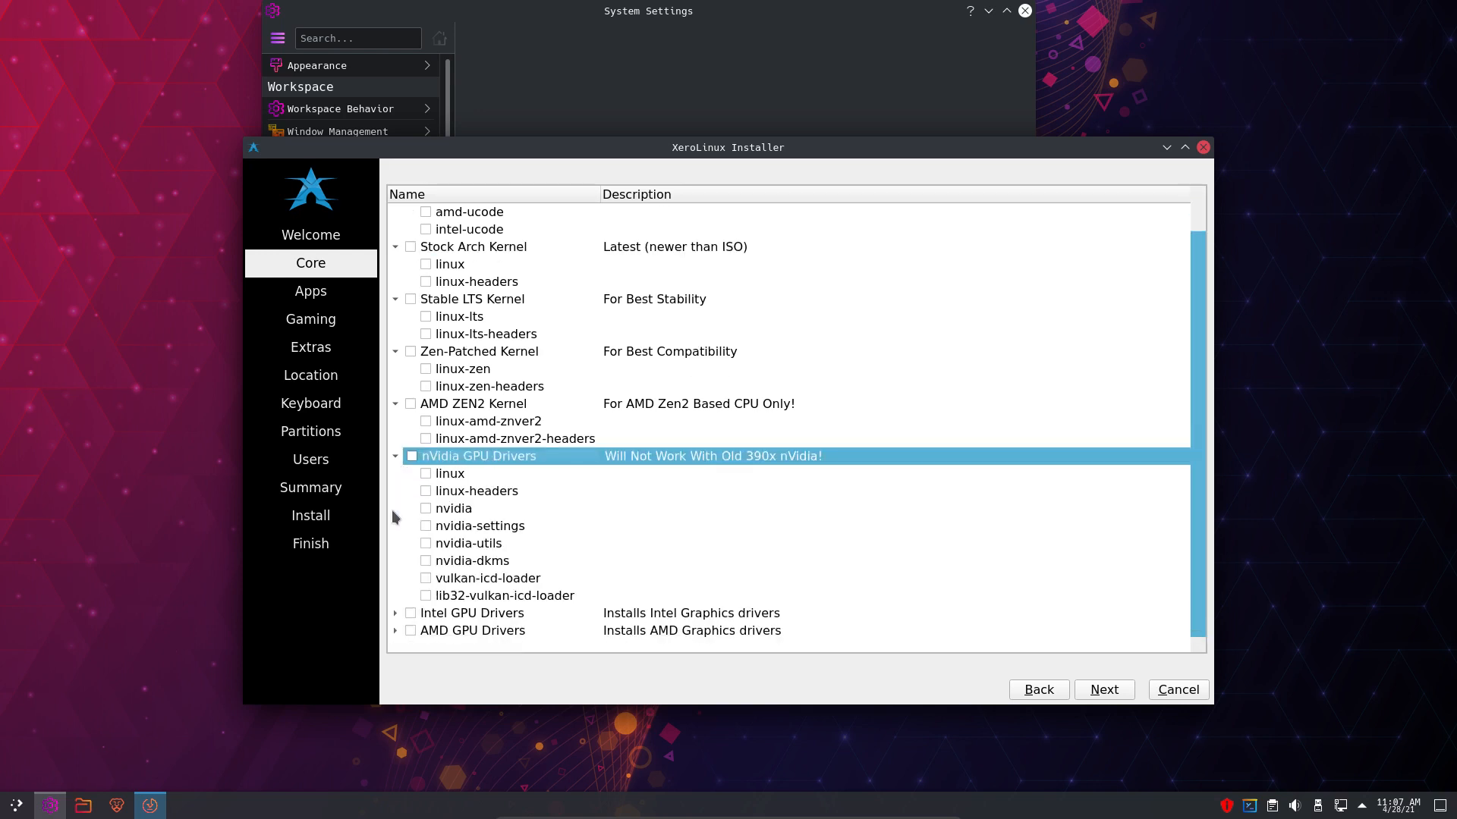
click(394, 612)
scroll(394, 616, down, 2)
click(395, 633)
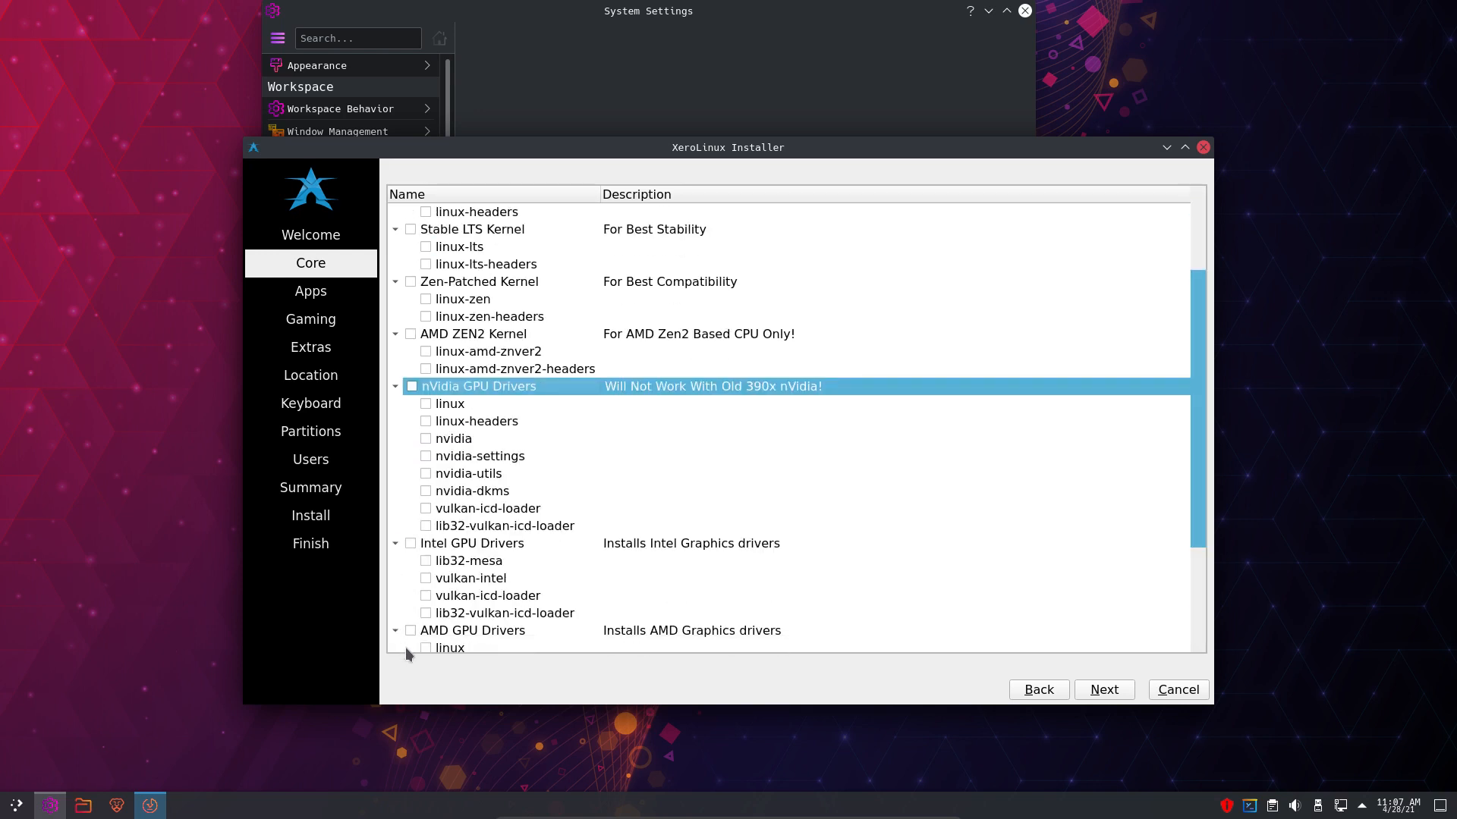
click(1113, 692)
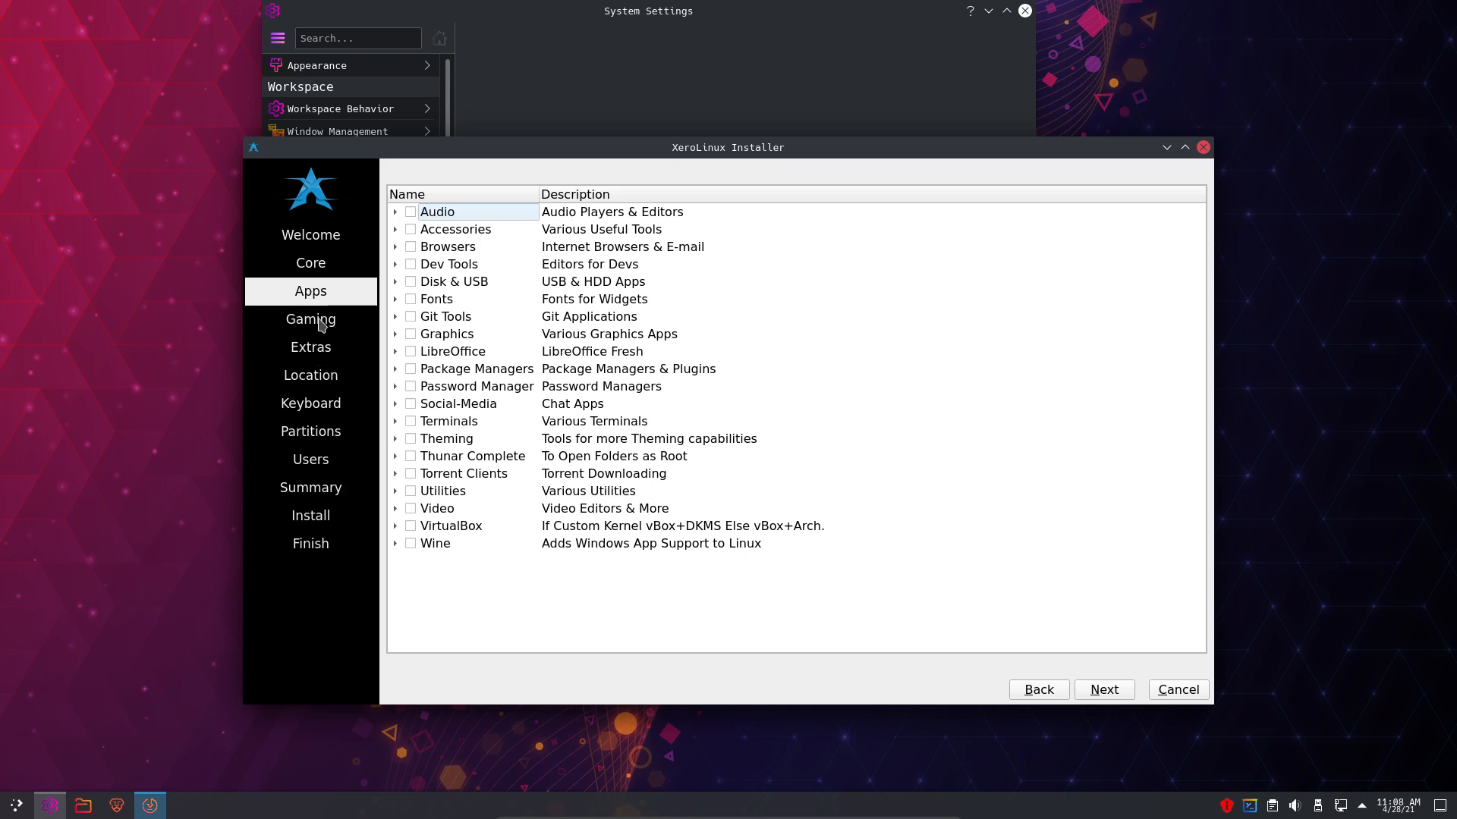
- Page through Gaming, Extras and Location back to Apps, expand Audio, and drag Pamac over the installer
click(1094, 694)
click(1093, 694)
click(1094, 694)
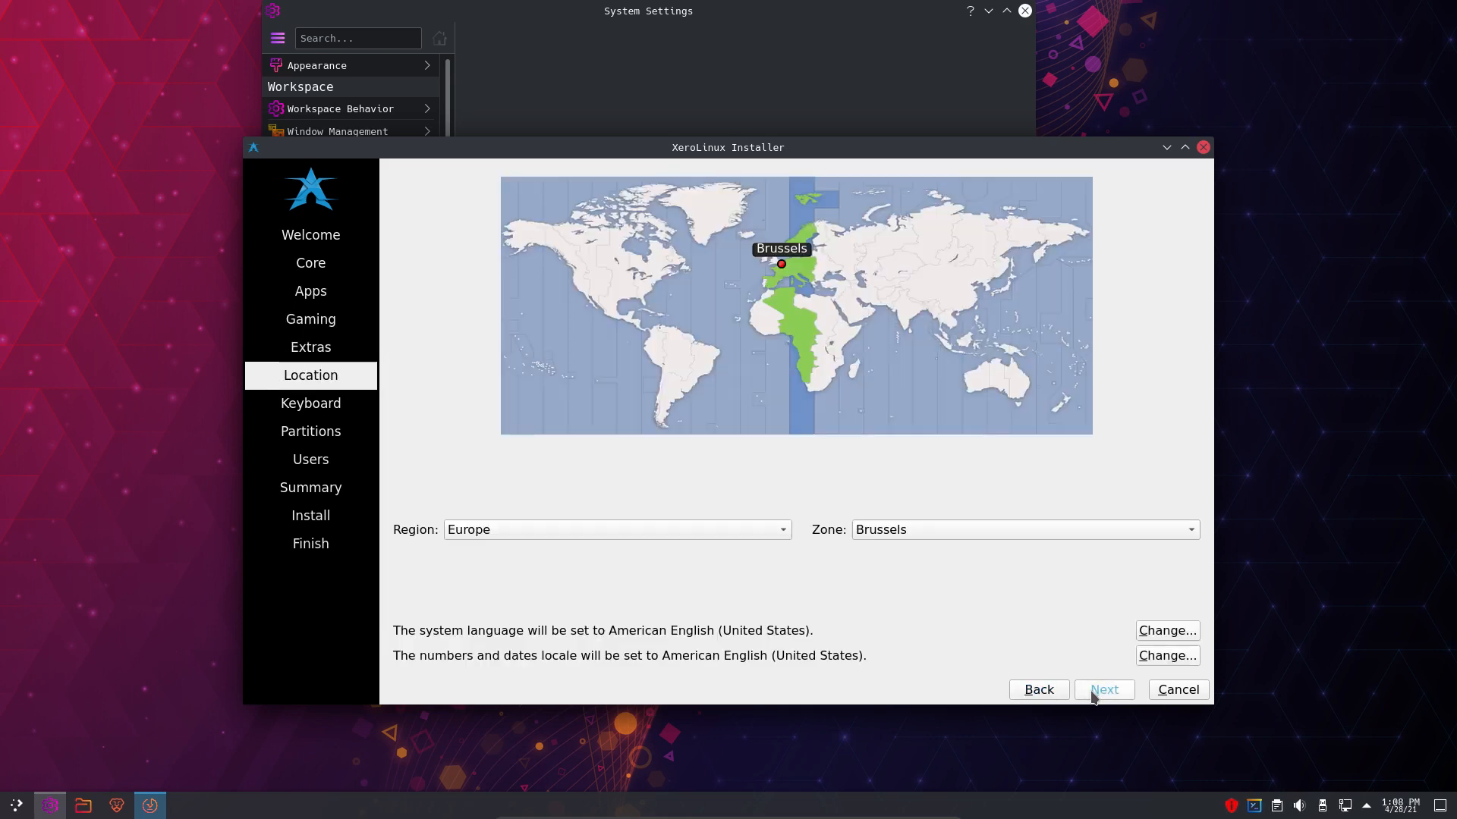
click(1050, 693)
click(1050, 693)
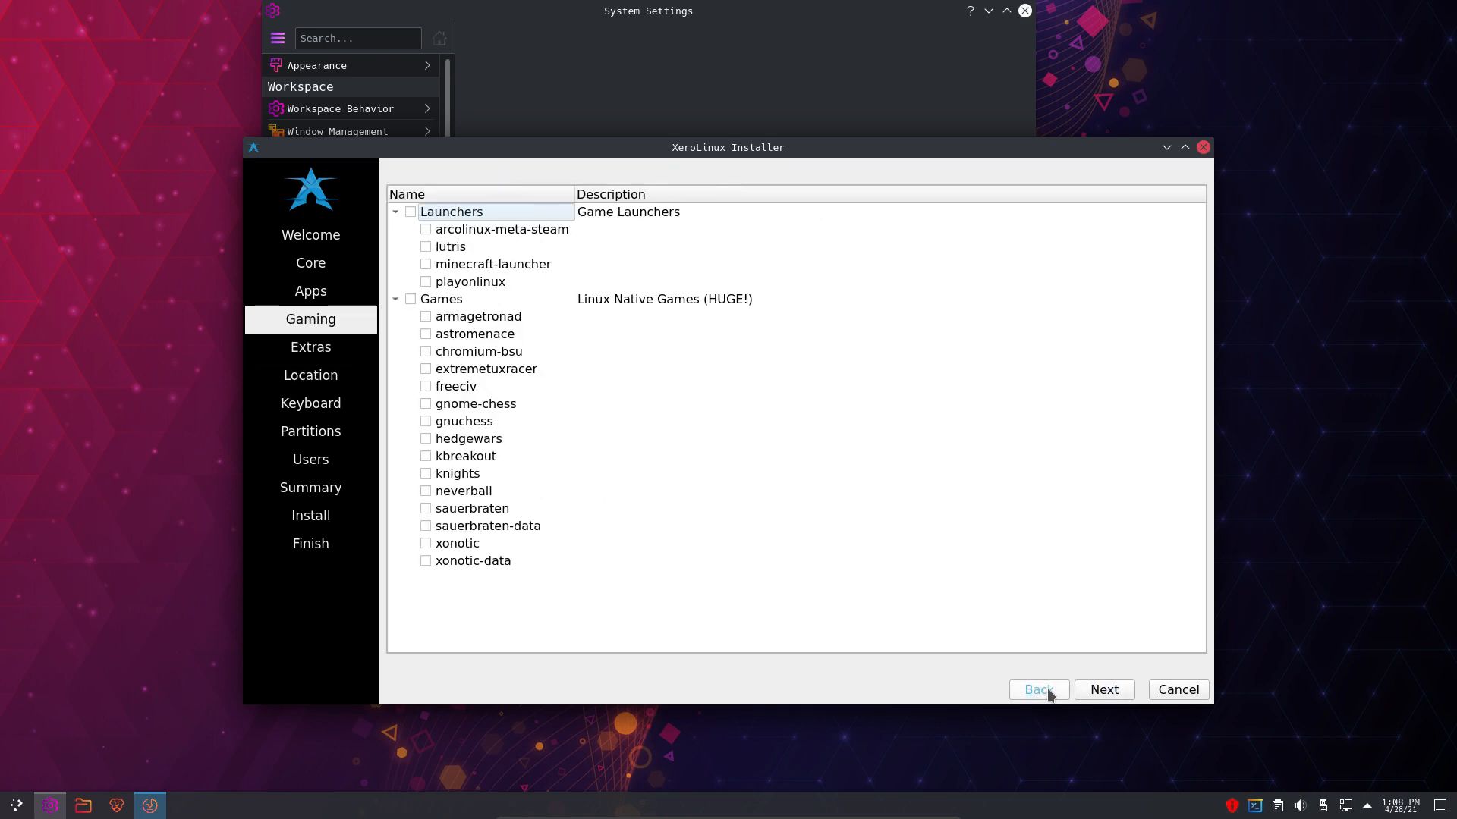
click(1051, 692)
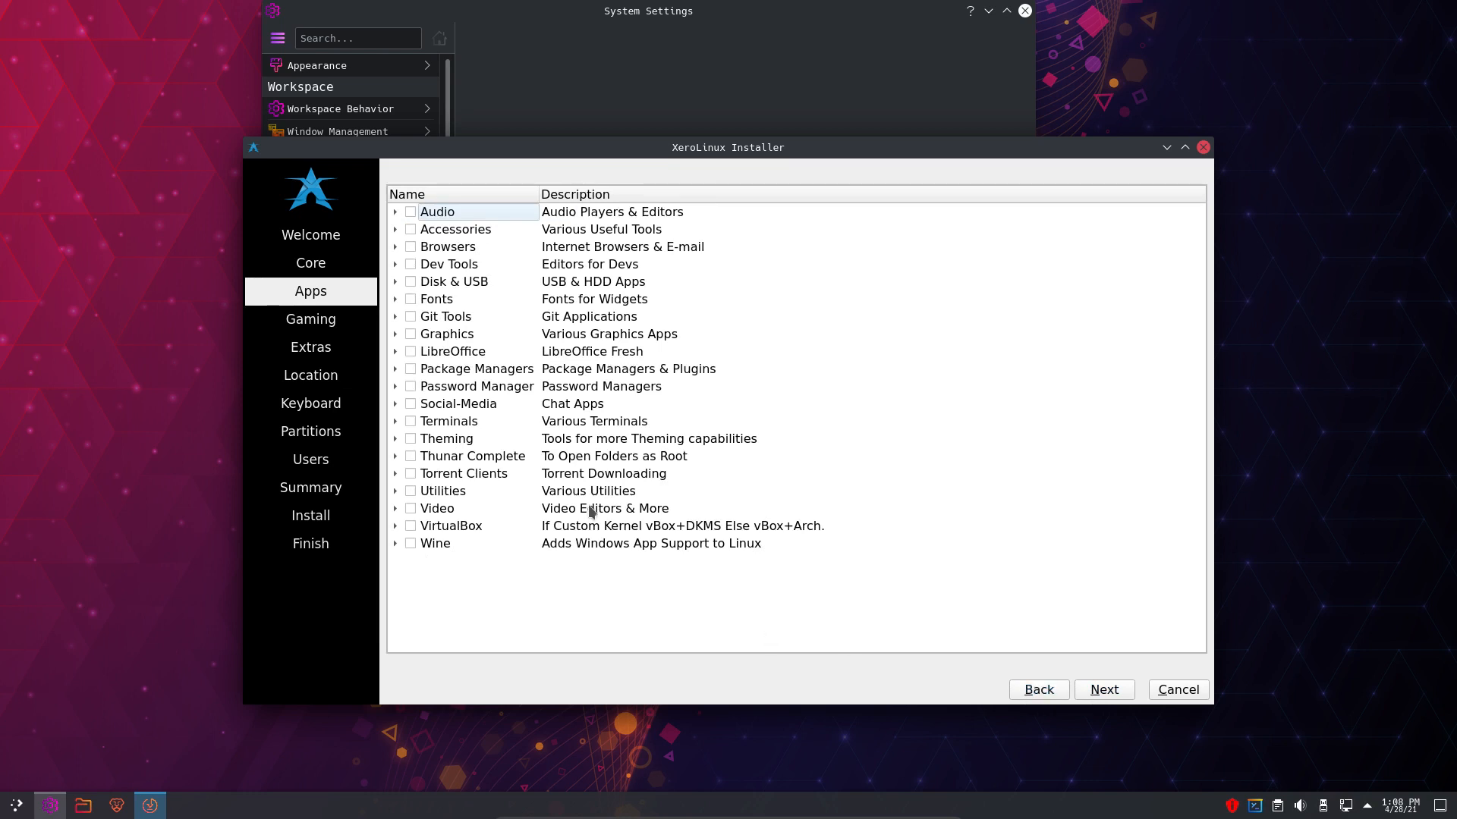
click(394, 213)
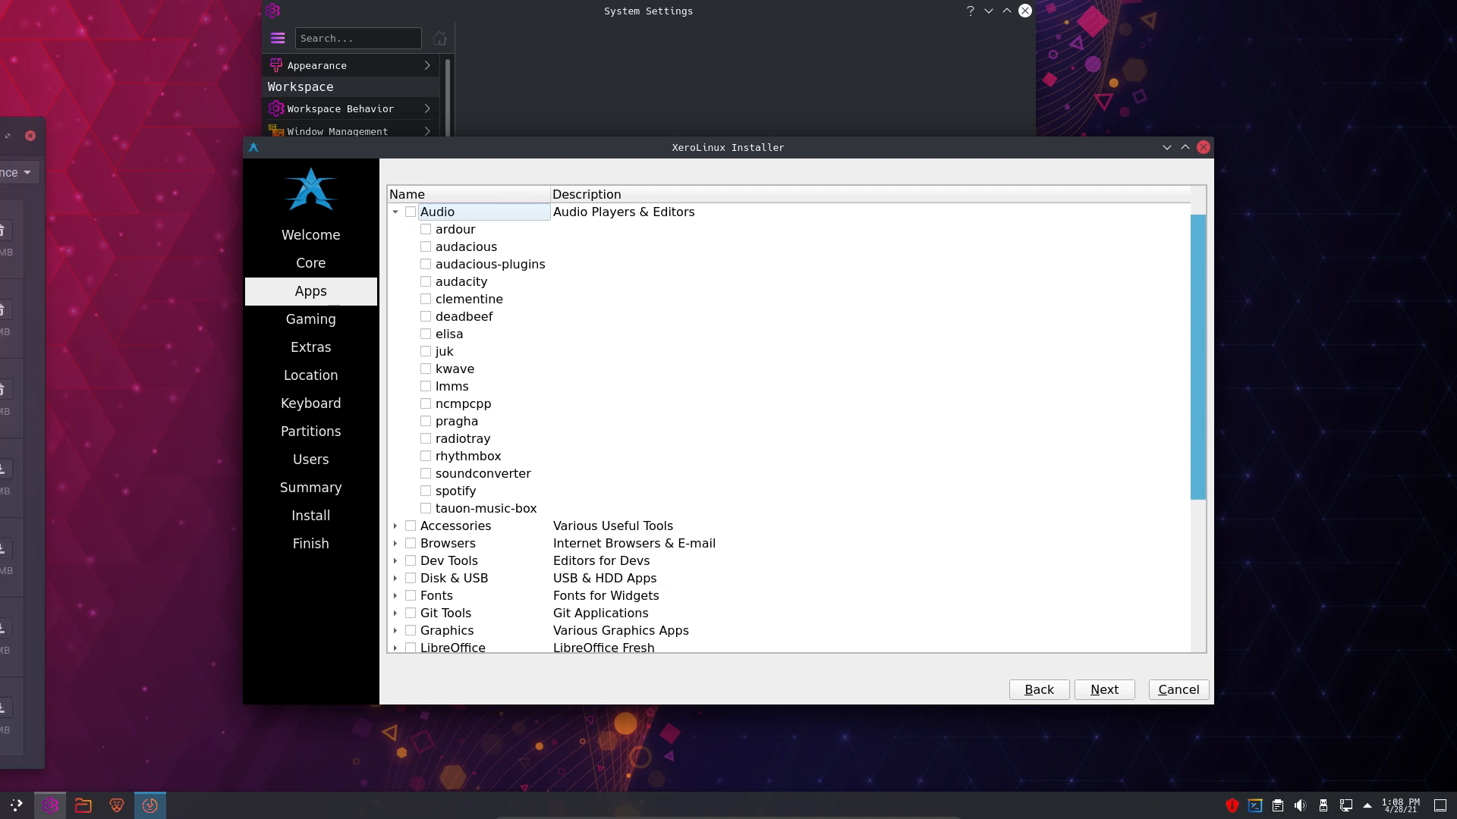
drag(0, 135, 854, 77)
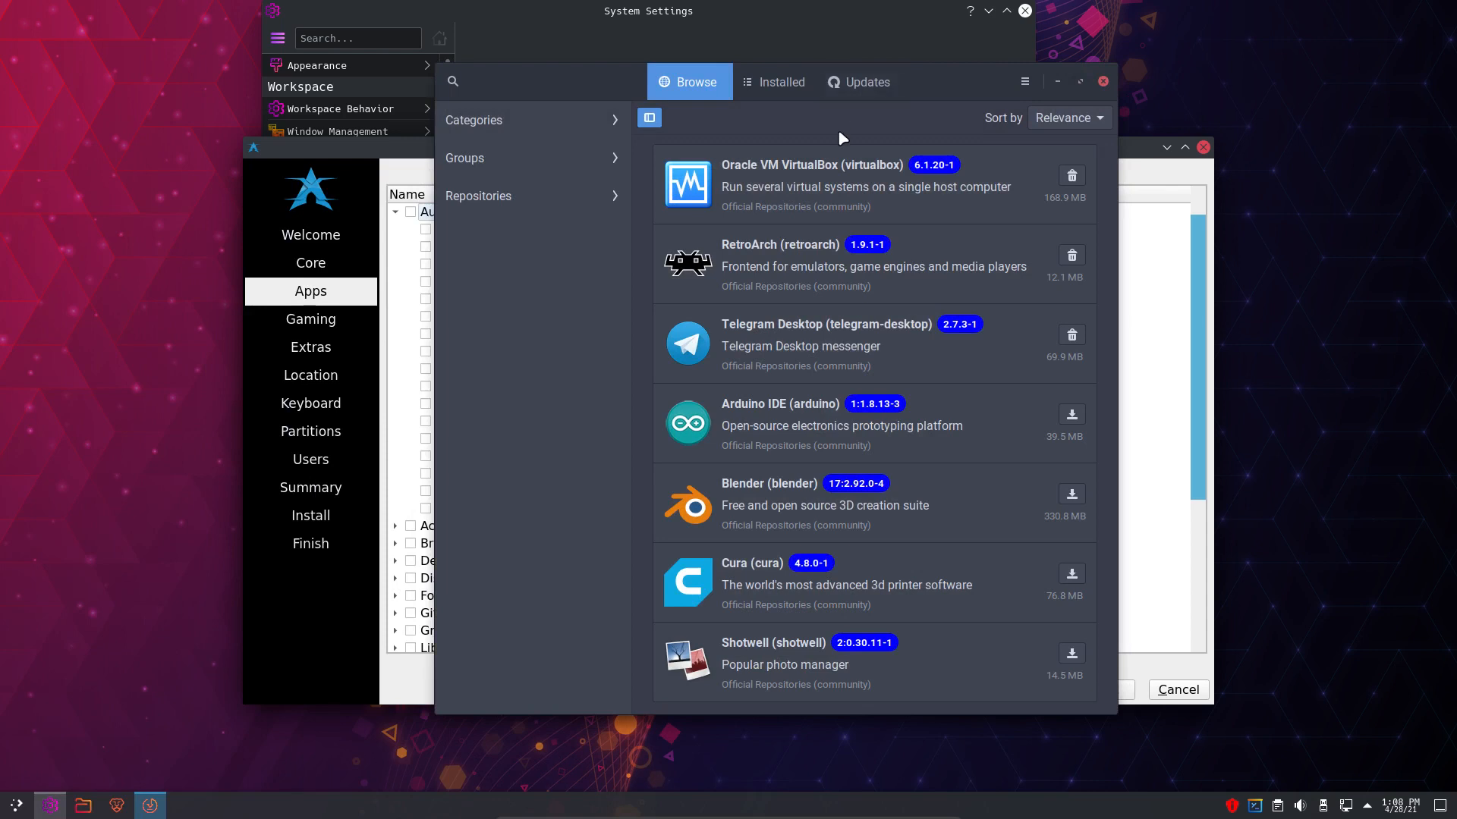
- Turn on Pamac's Software Mode and maximize the software manager window
click(1023, 84)
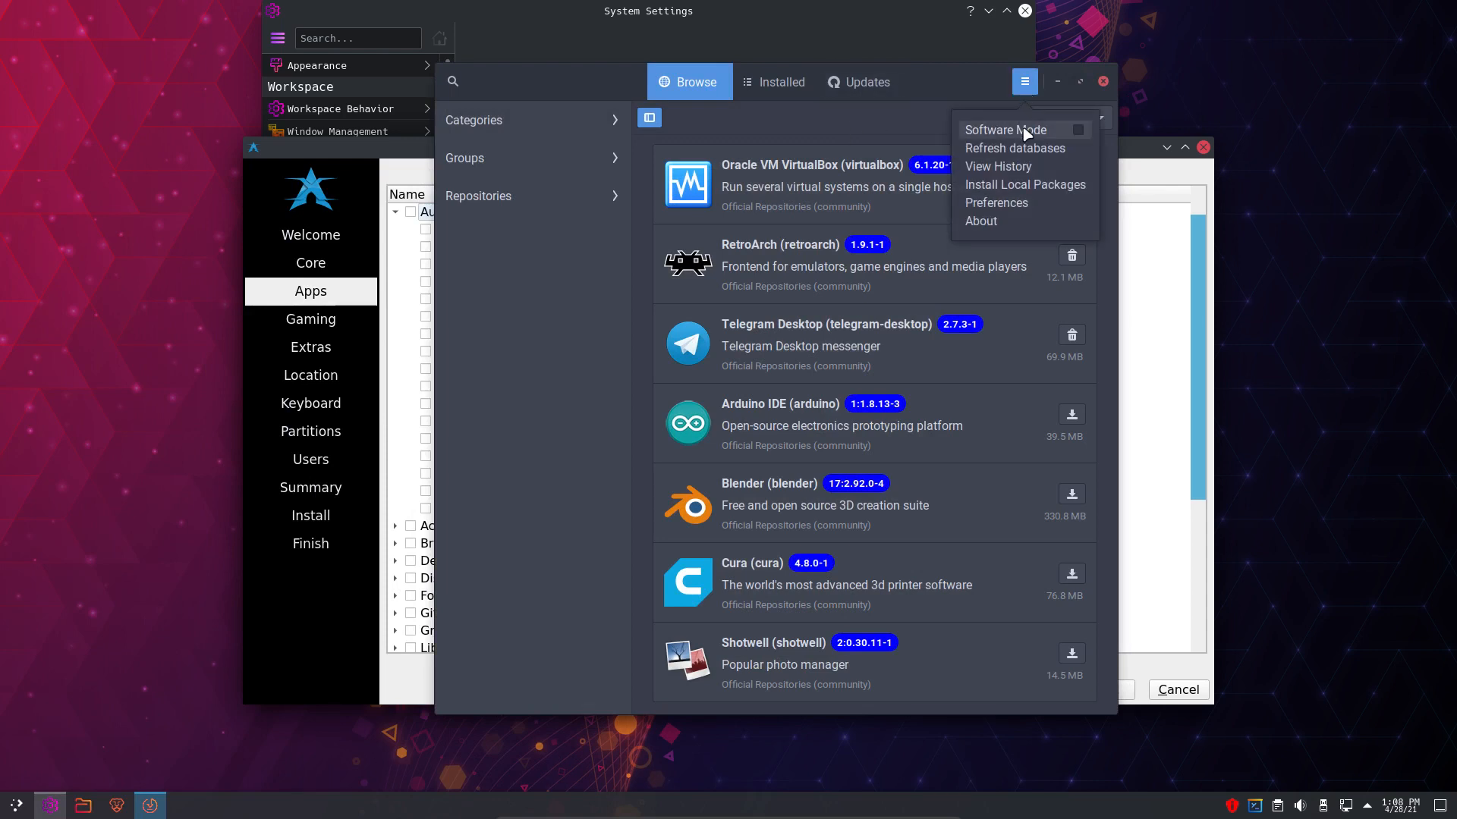
click(1066, 132)
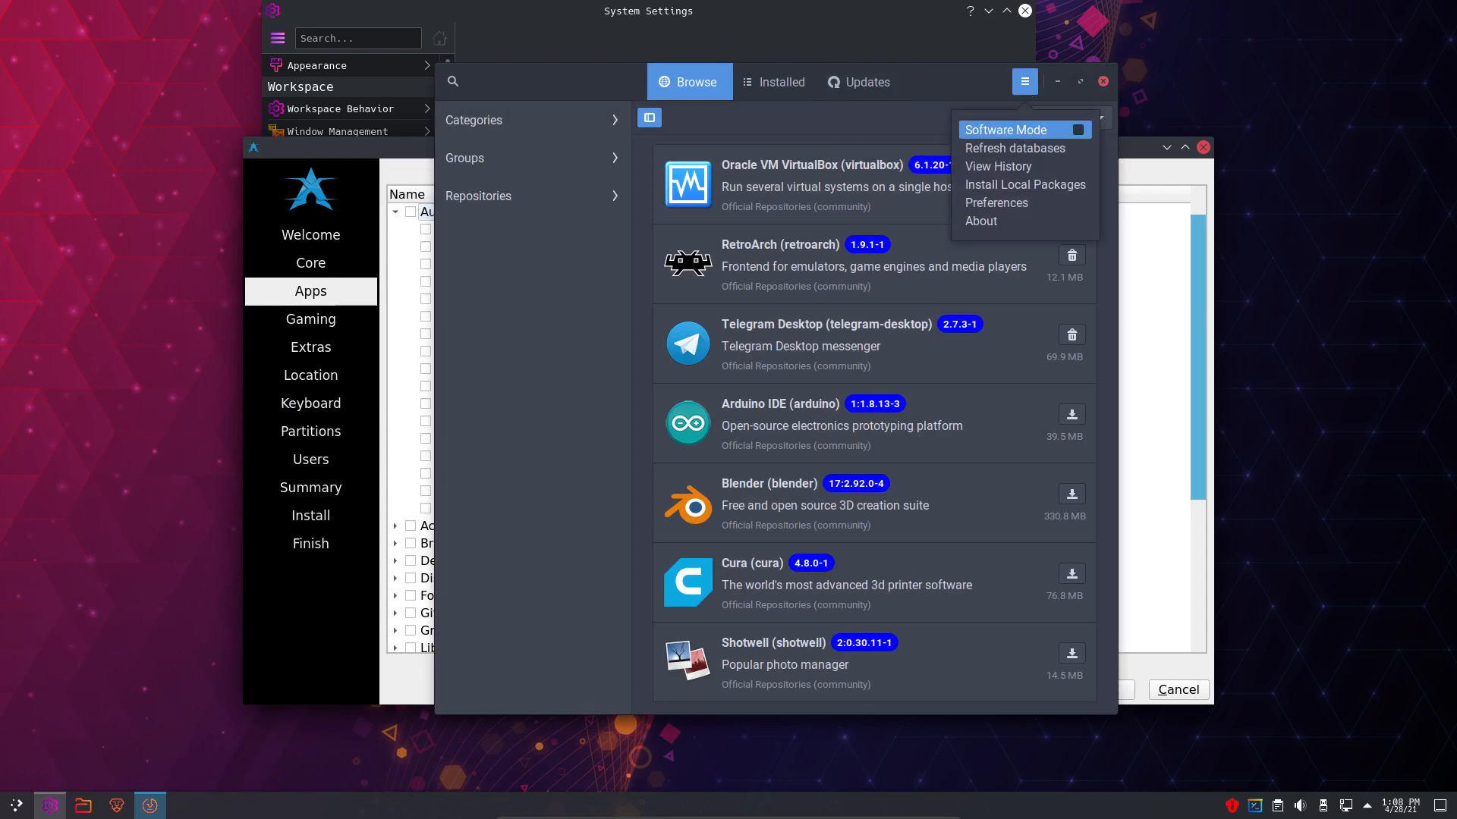
click(971, 81)
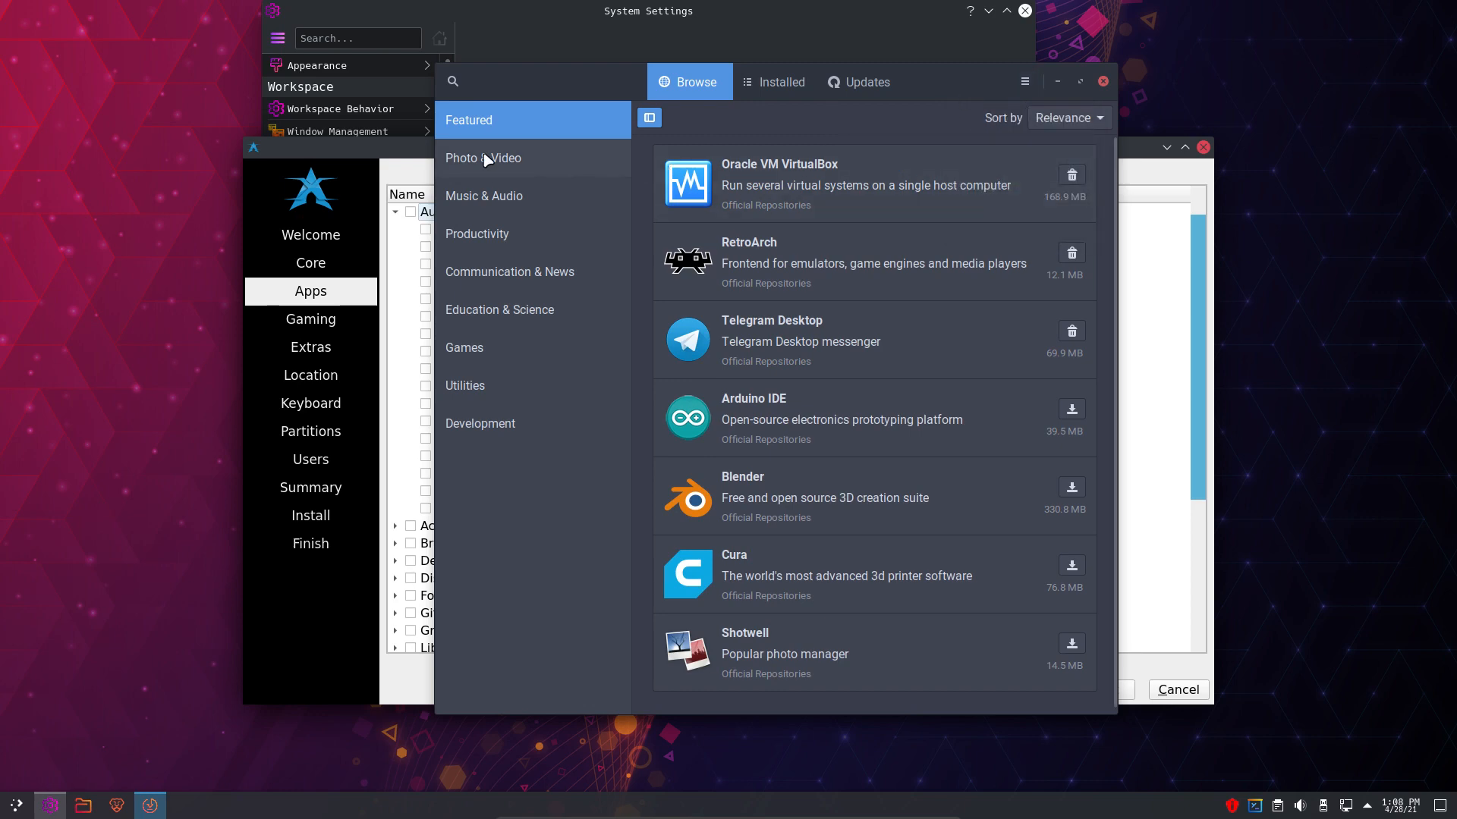
click(1080, 81)
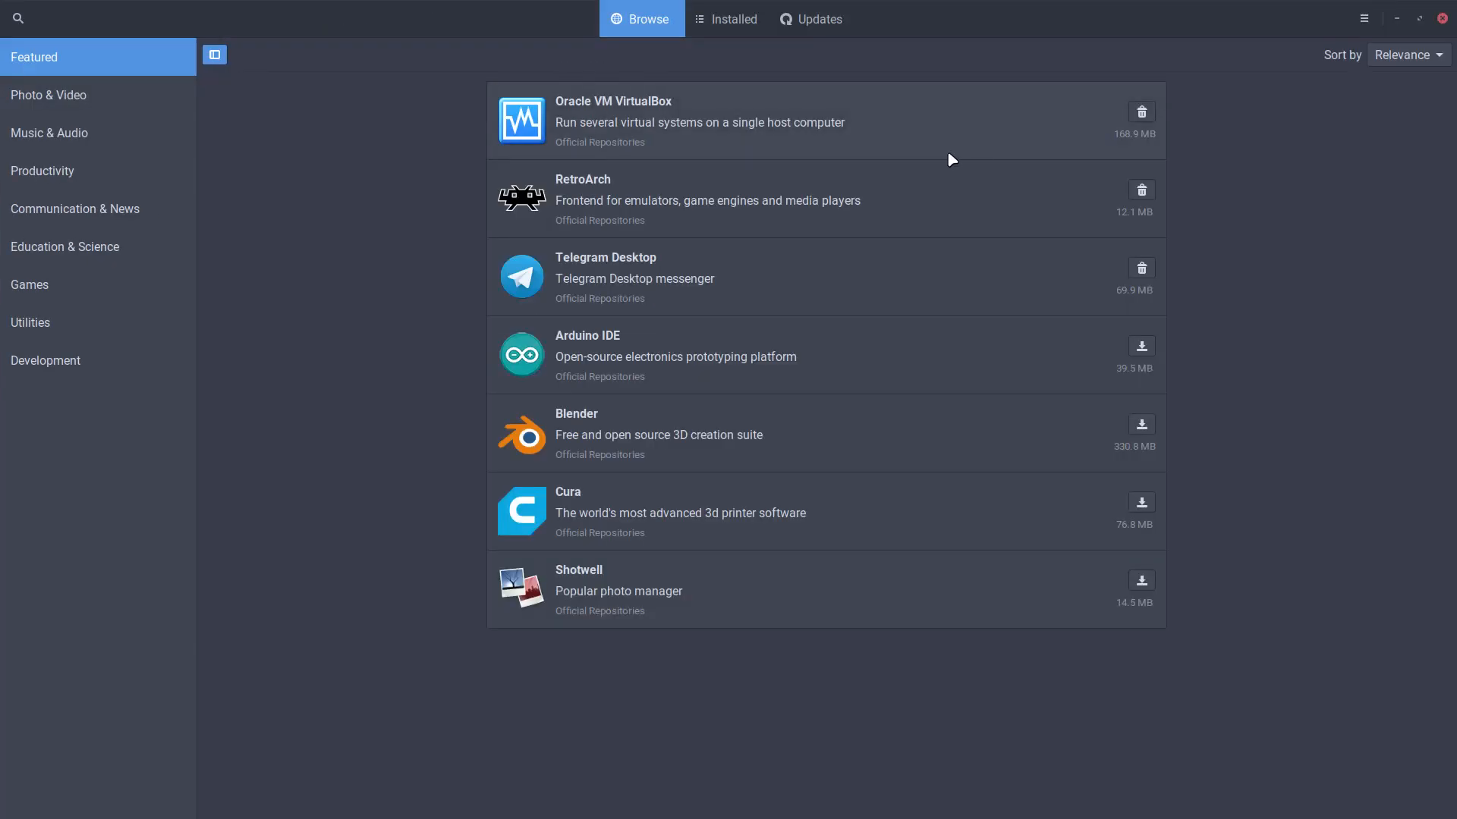
- Browse the Photo & Video apps in Pamac
click(76, 97)
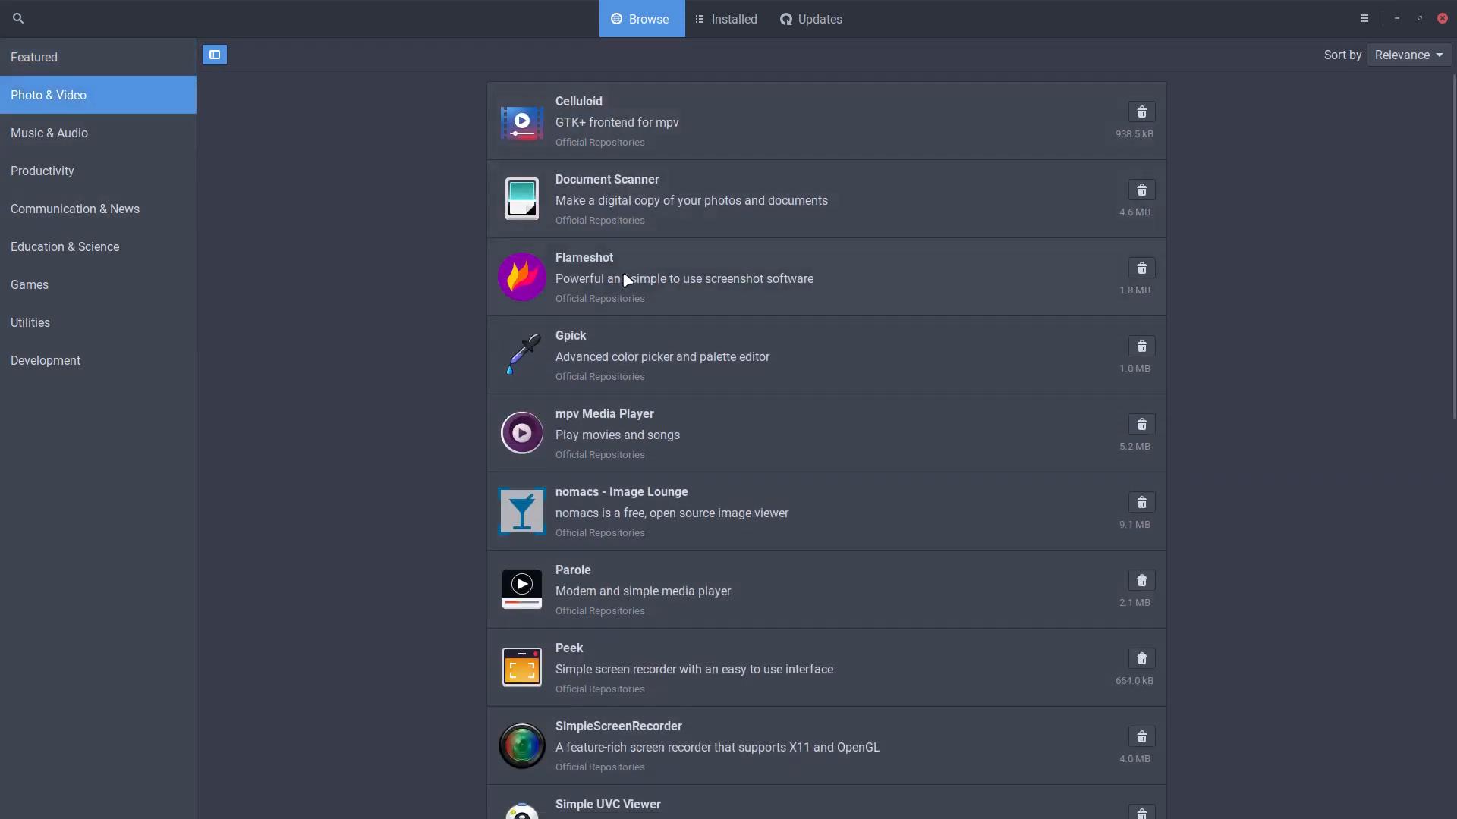
scroll(612, 385, down, 5)
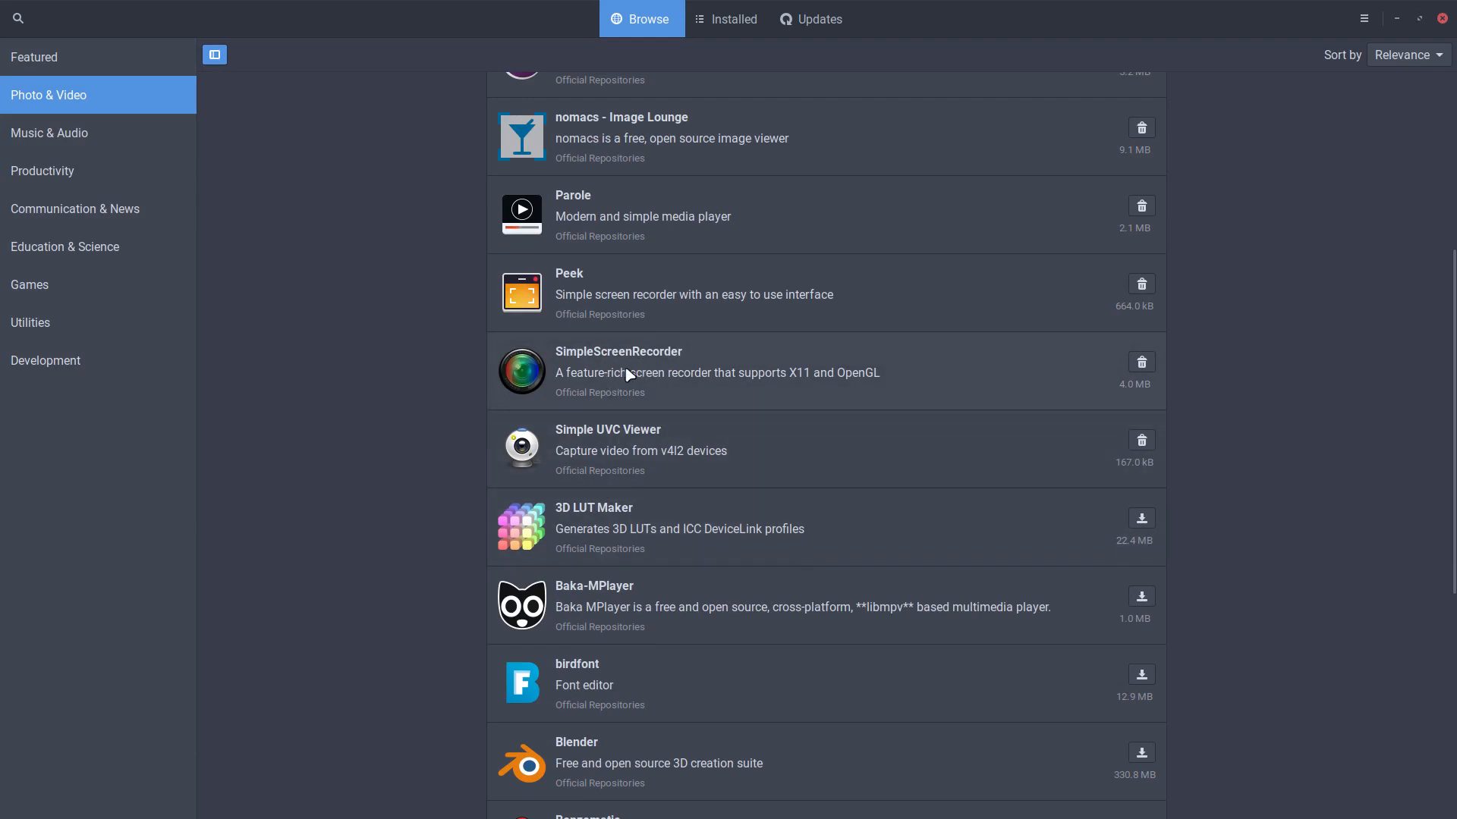
scroll(629, 374, down, 6)
scroll(615, 393, down, 3)
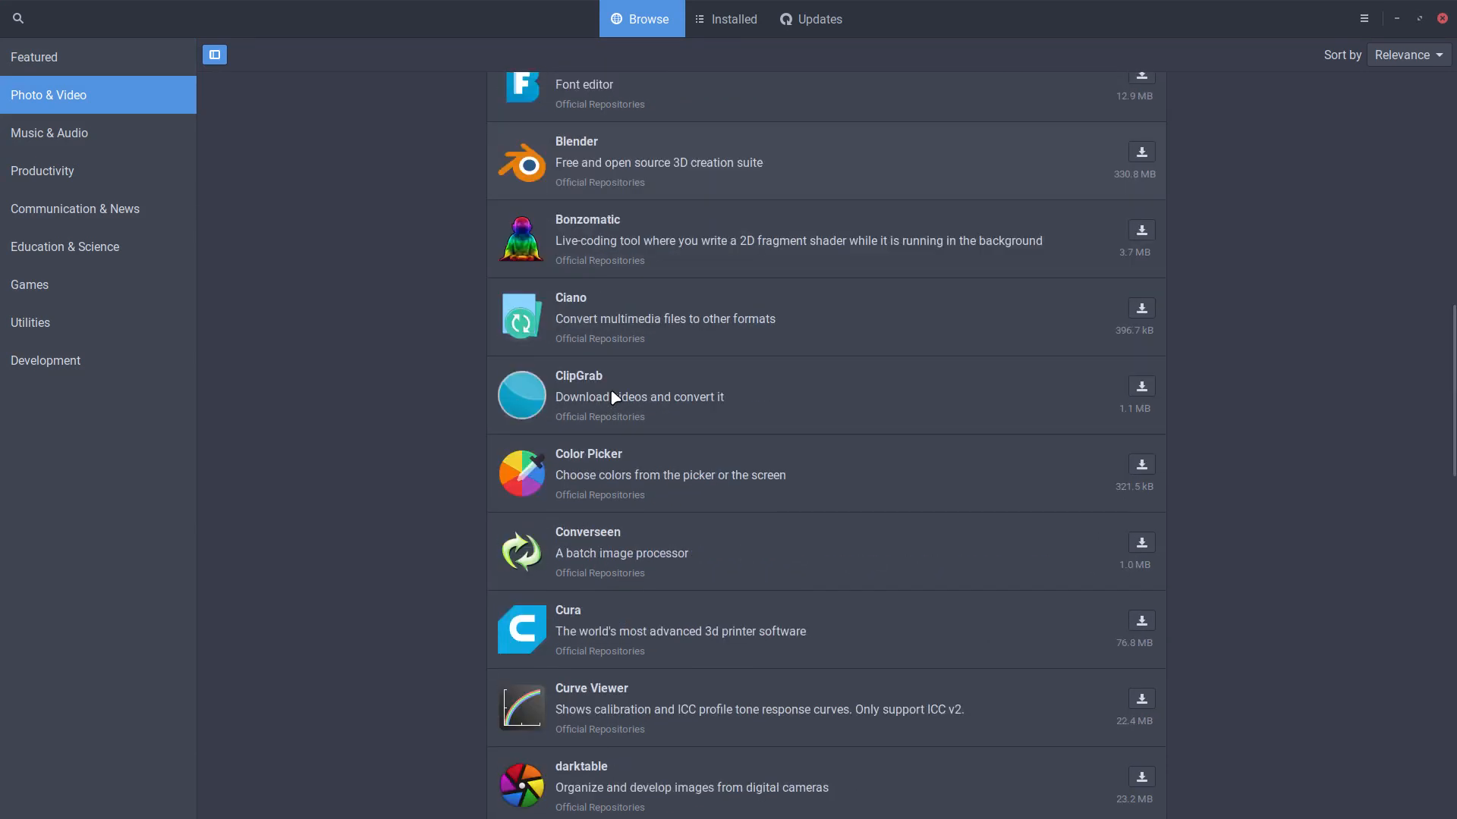
scroll(615, 396, down, 3)
scroll(615, 396, down, 2)
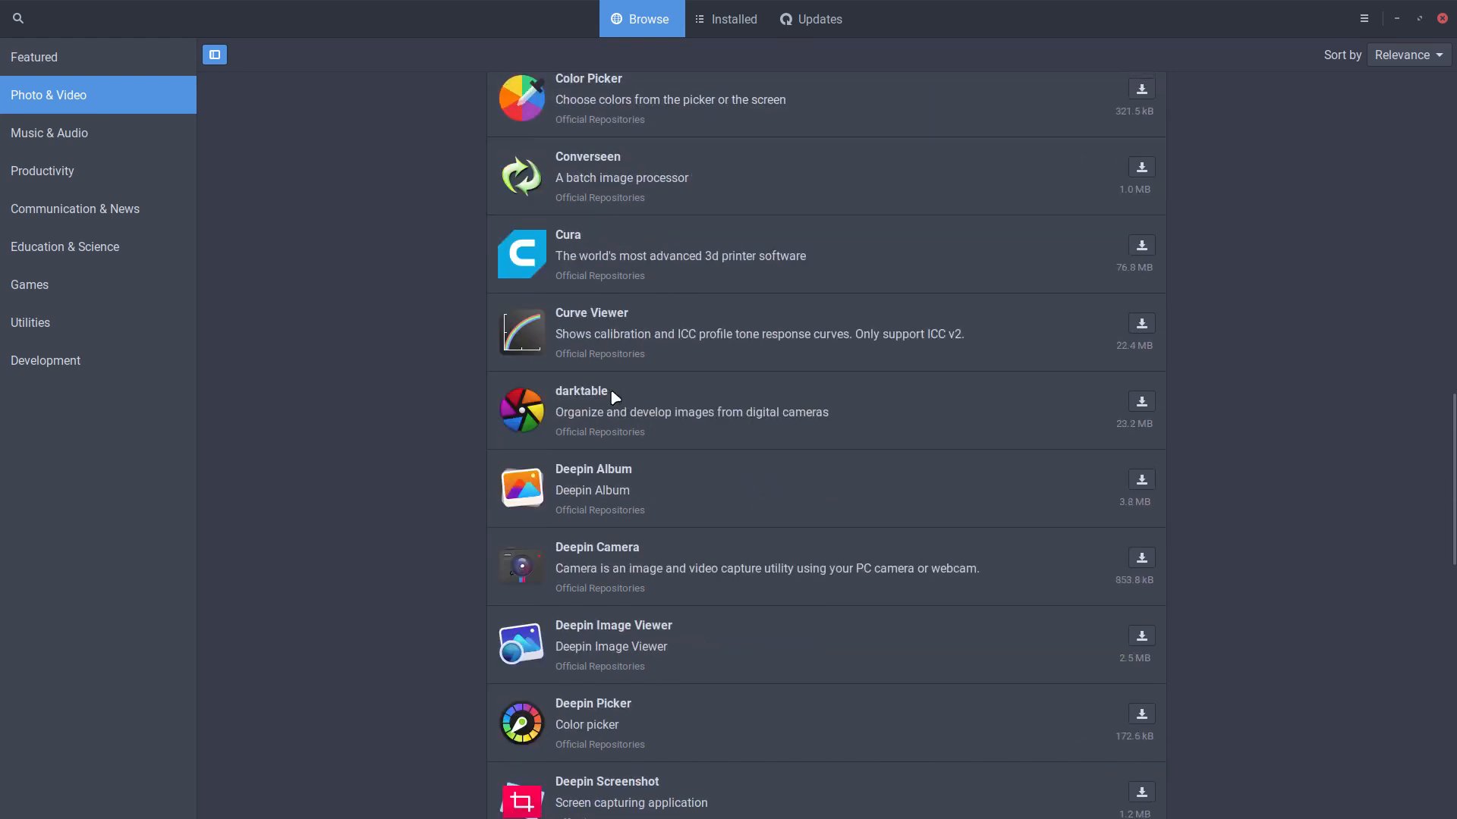
scroll(614, 396, down, 1)
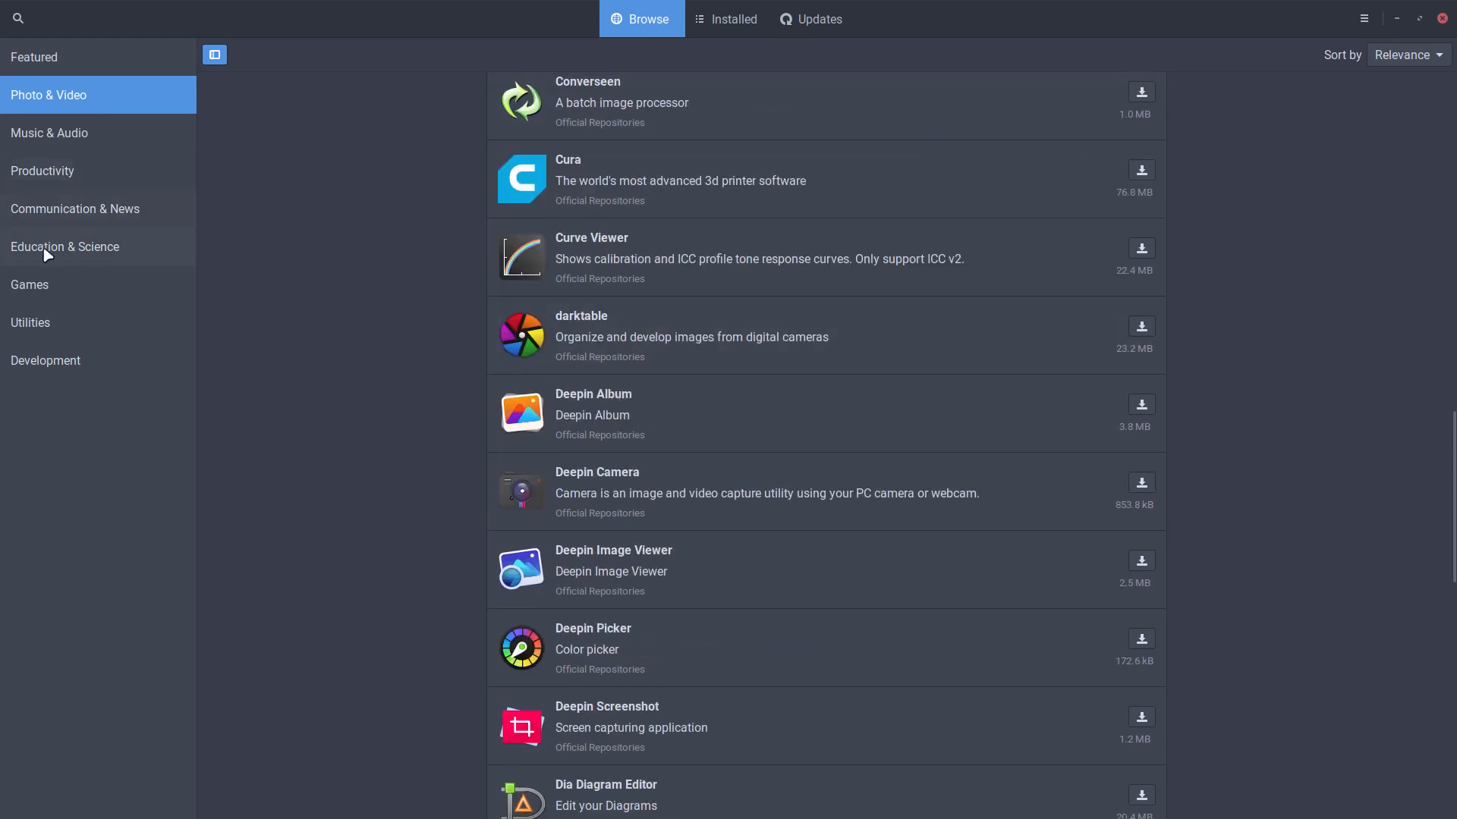
- Look at the Games apps, then close the store and move the catalog download window aside
click(47, 301)
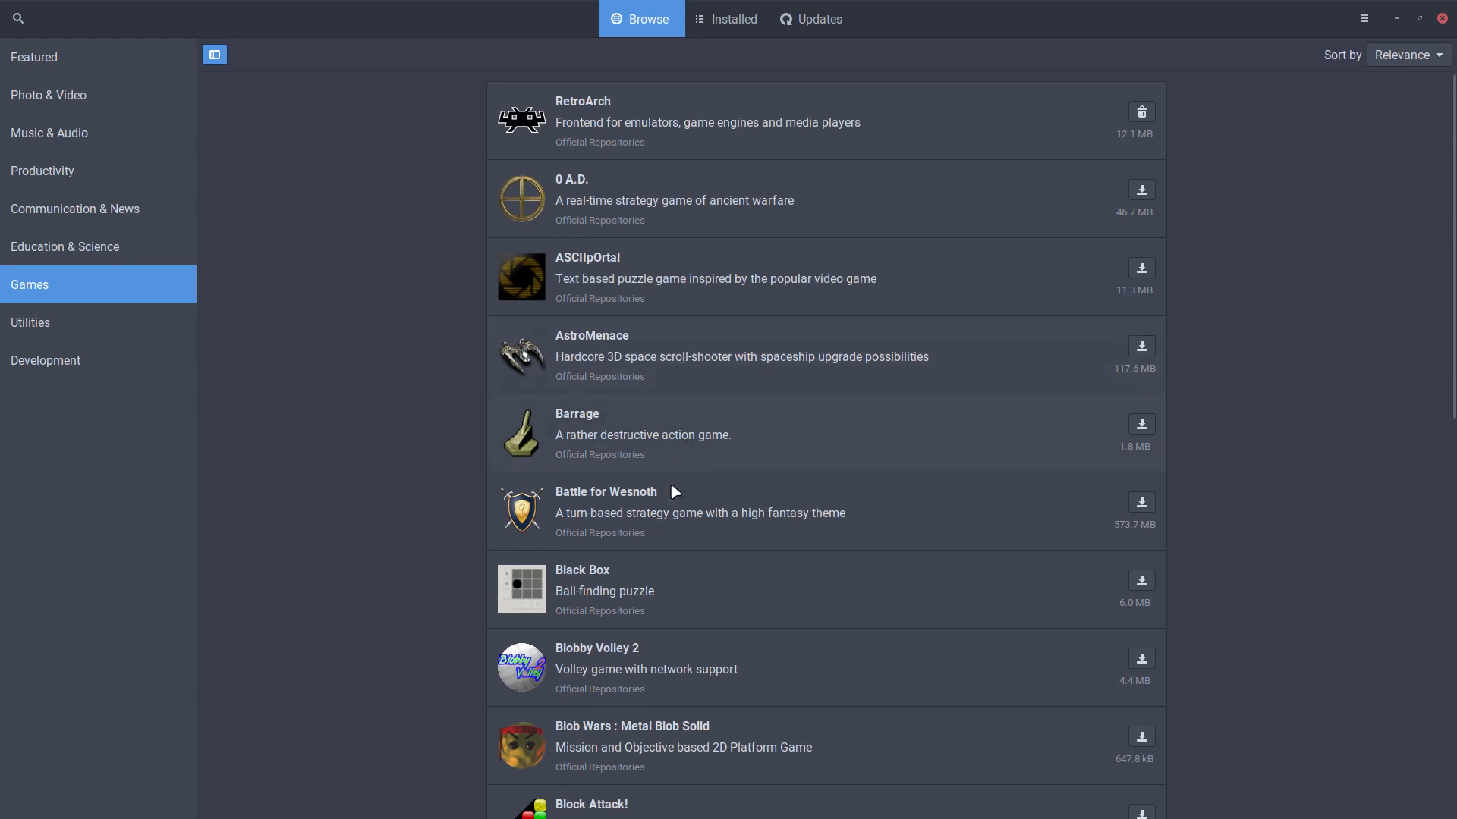
click(1440, 19)
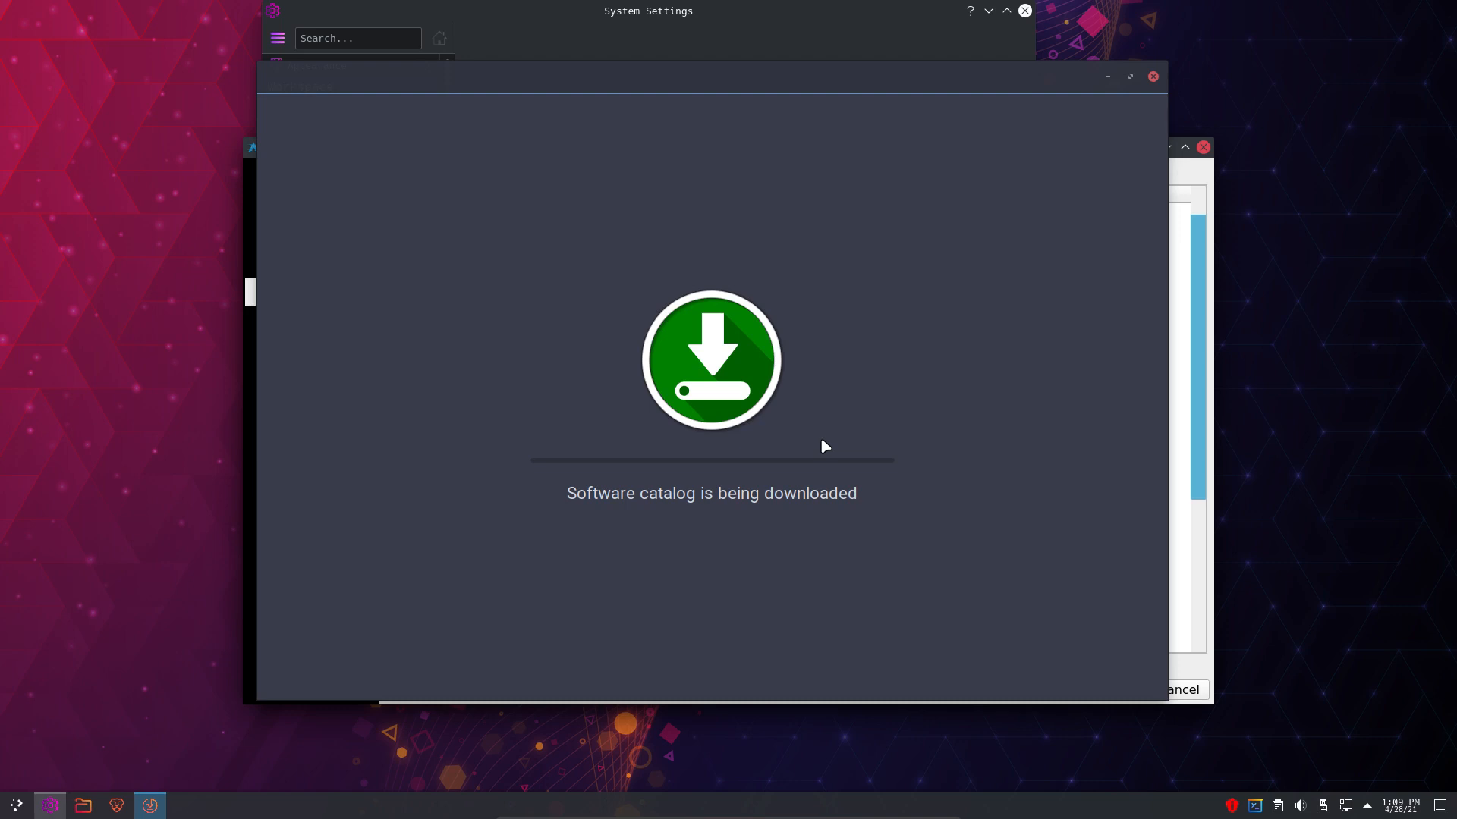
drag(695, 80, 691, 99)
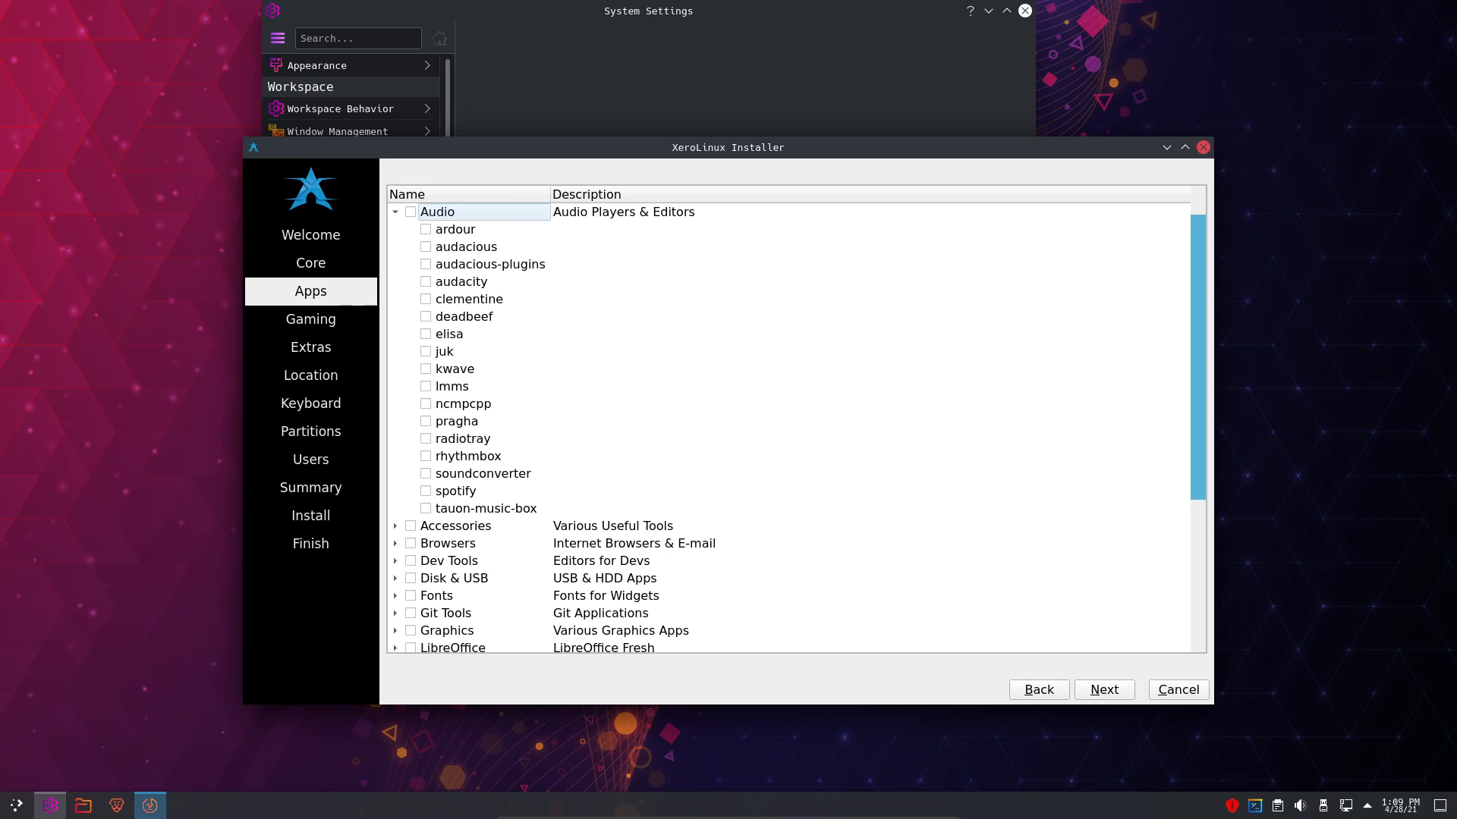
- Move the software manager aside and expand the Accessories and Browsers categories
drag(0, 82, 0, 80)
scroll(412, 303, down, 4)
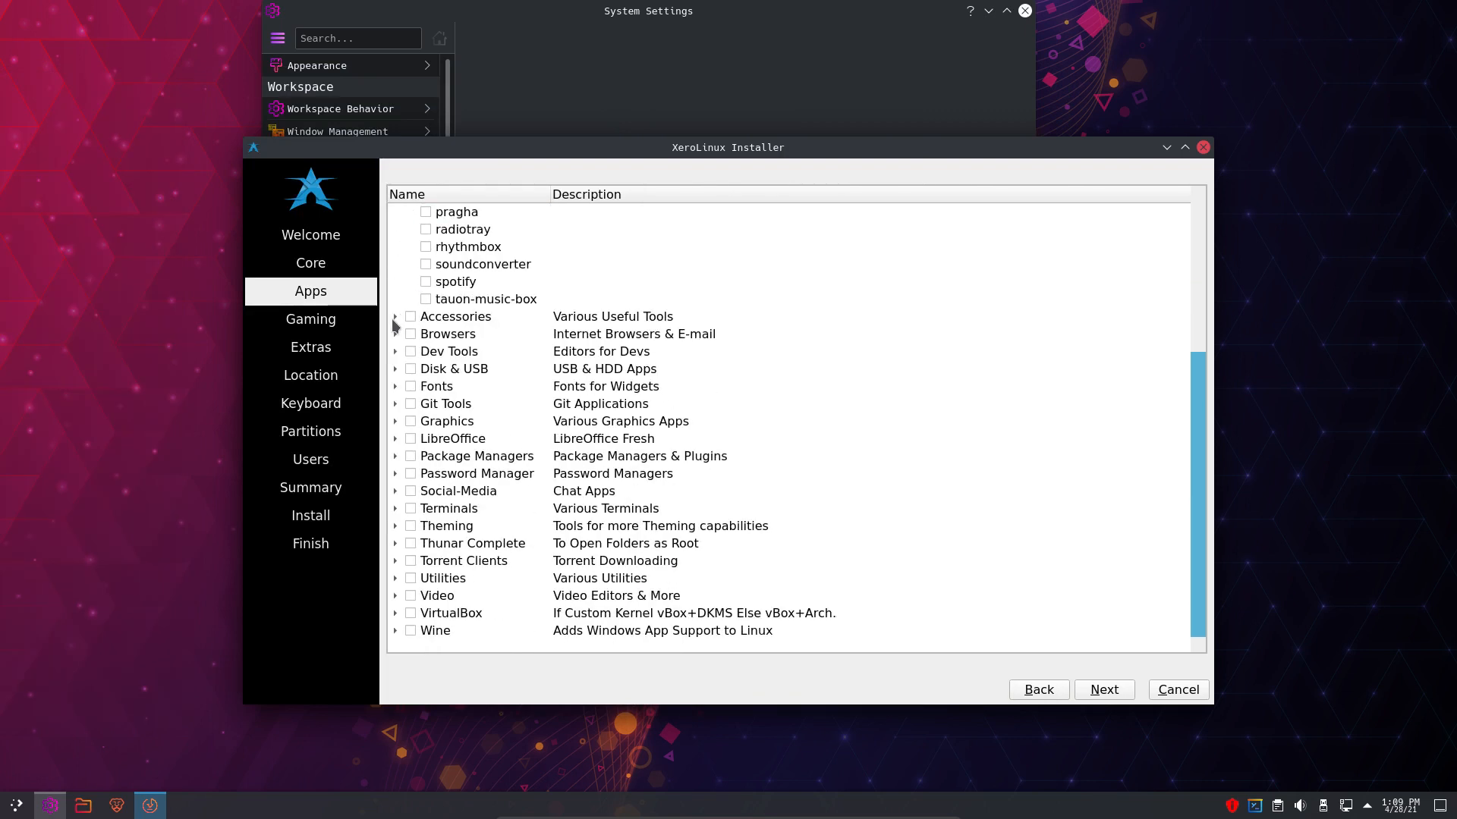
click(393, 318)
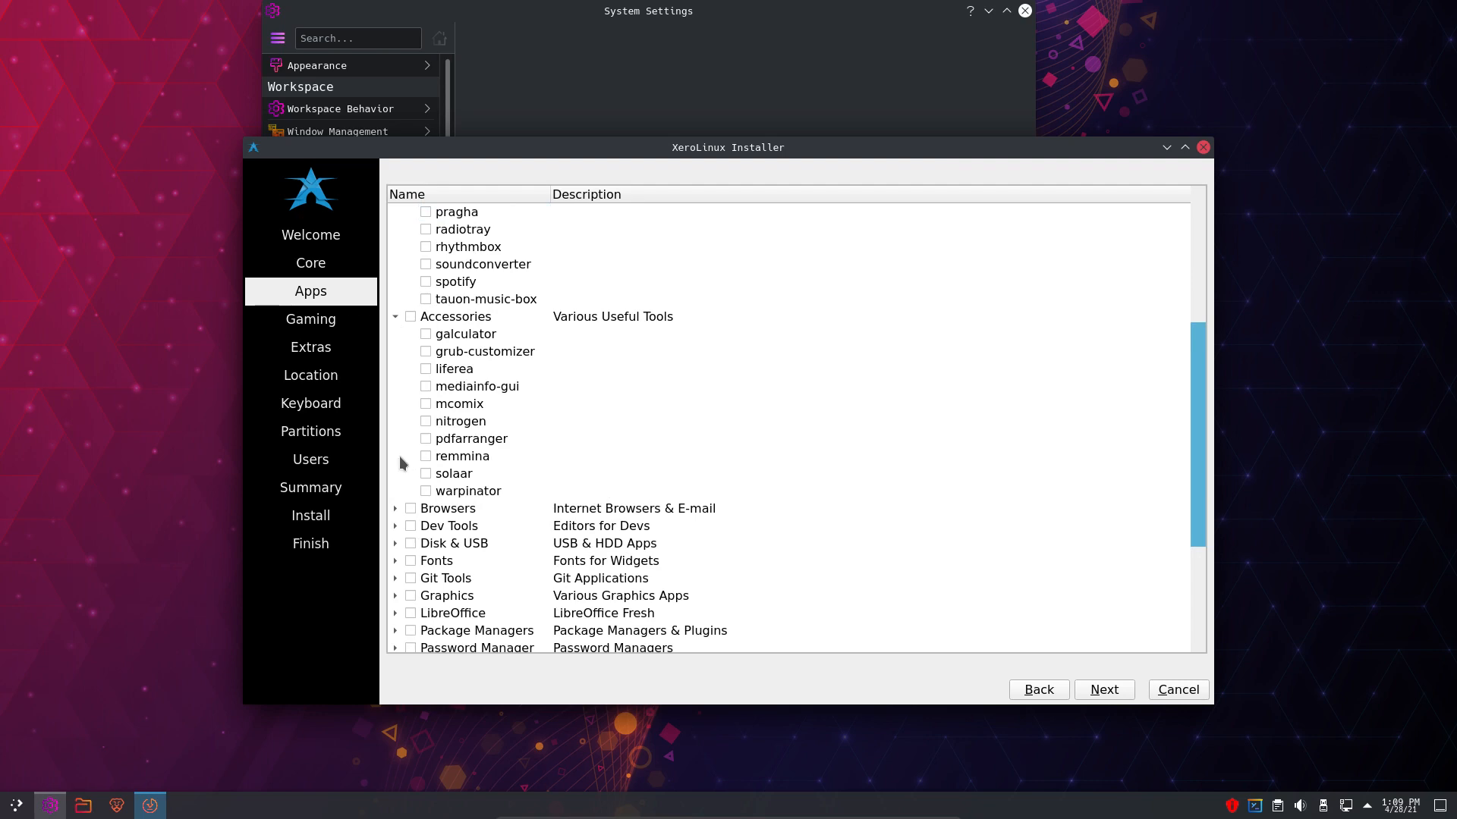
click(396, 509)
scroll(397, 510, down, 3)
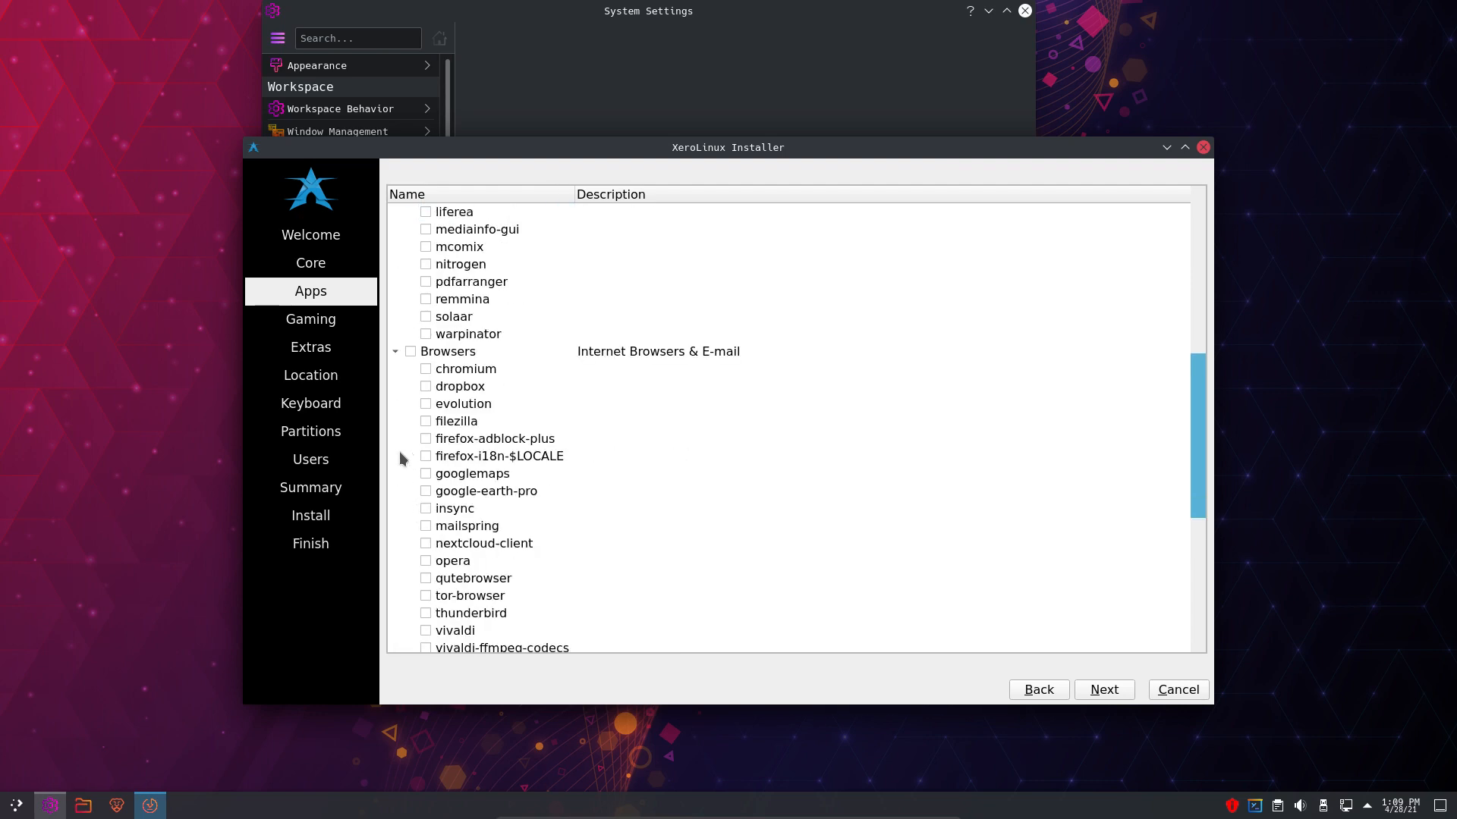
scroll(404, 486, down, 6)
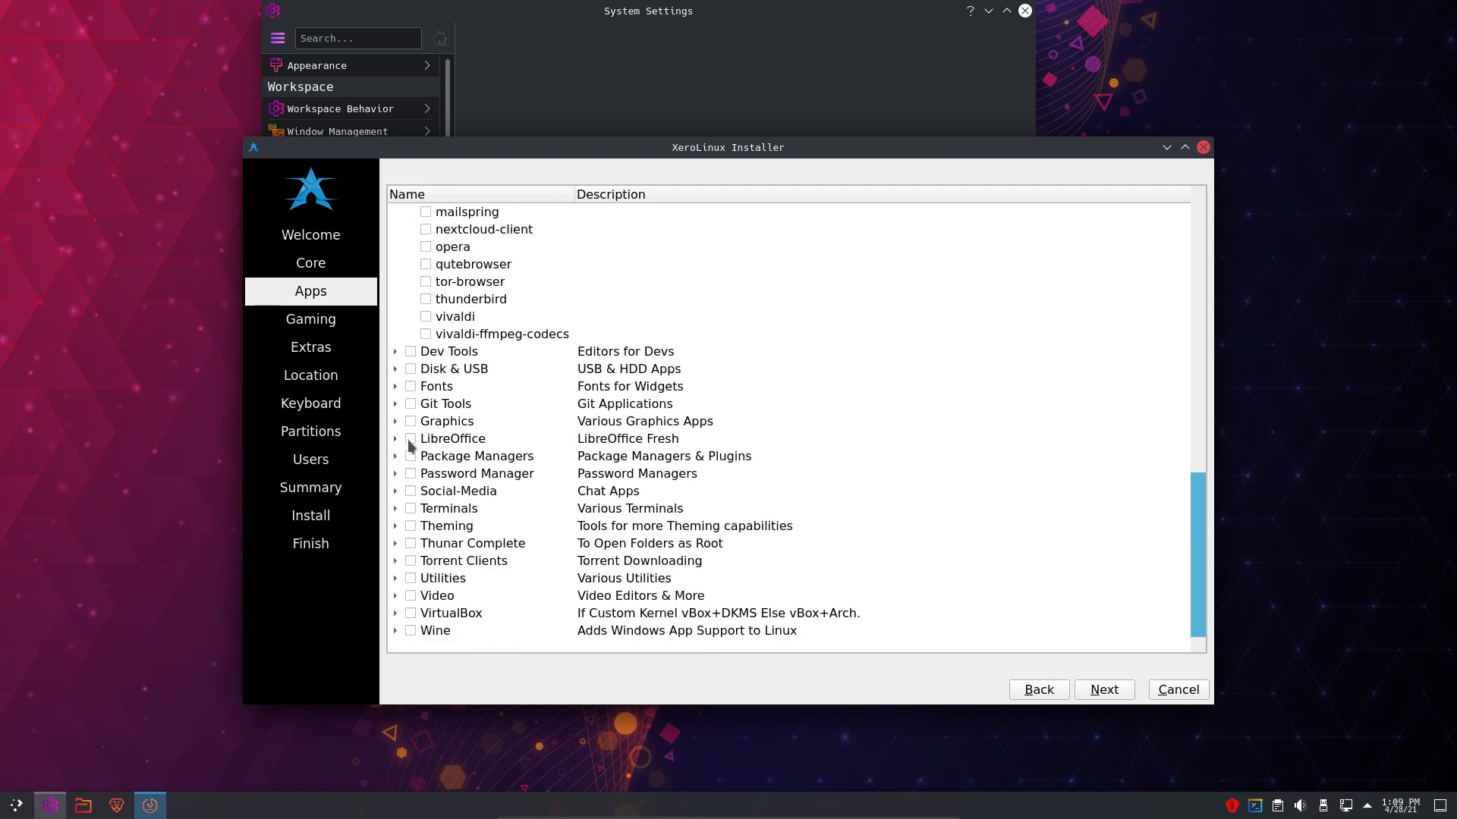
- Expand Dev Tools, Disk & USB and Fonts, revealing etcher-bin, ventoy-bin and terminus-font
click(395, 352)
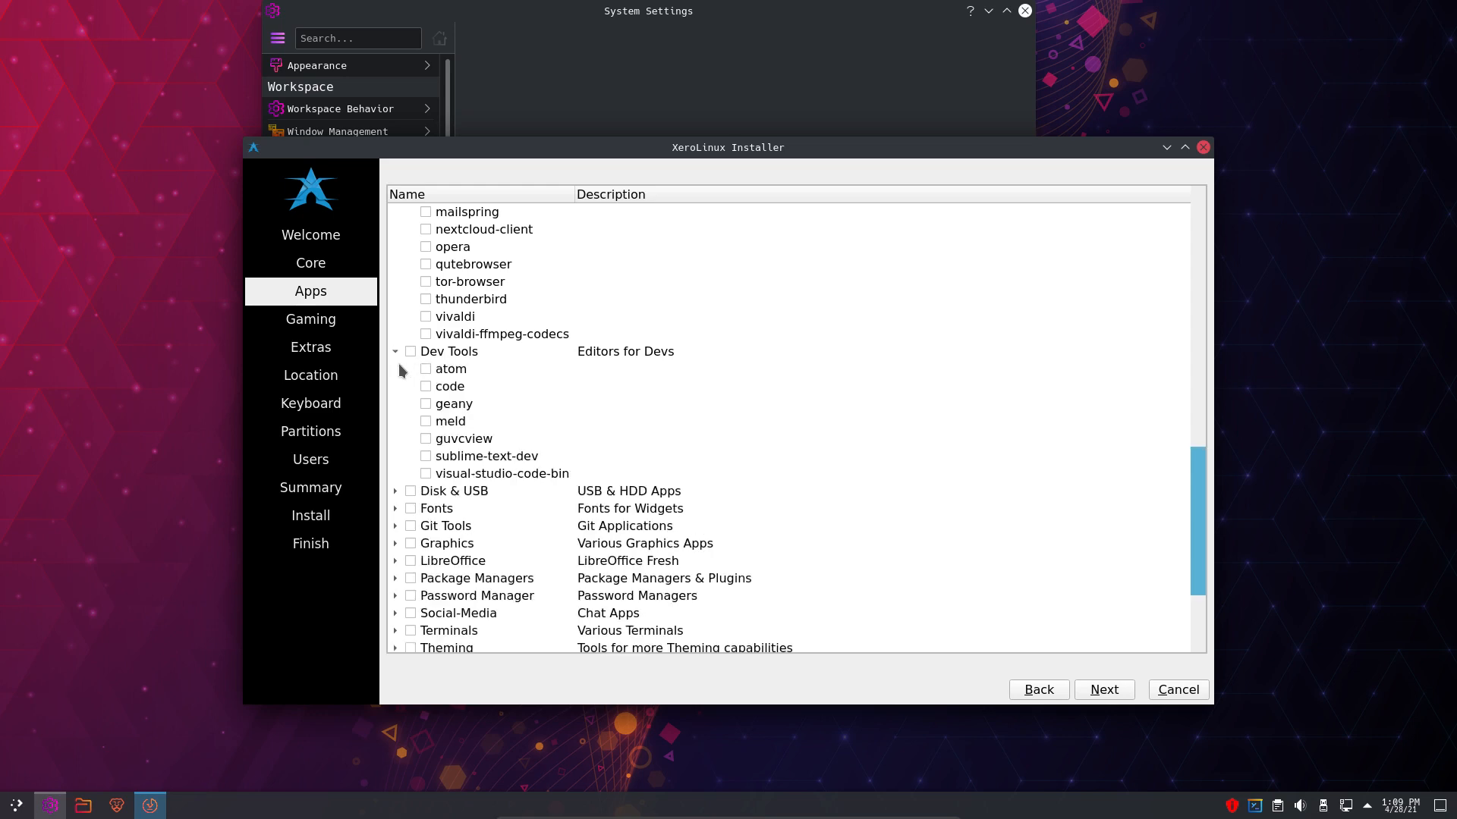
click(395, 491)
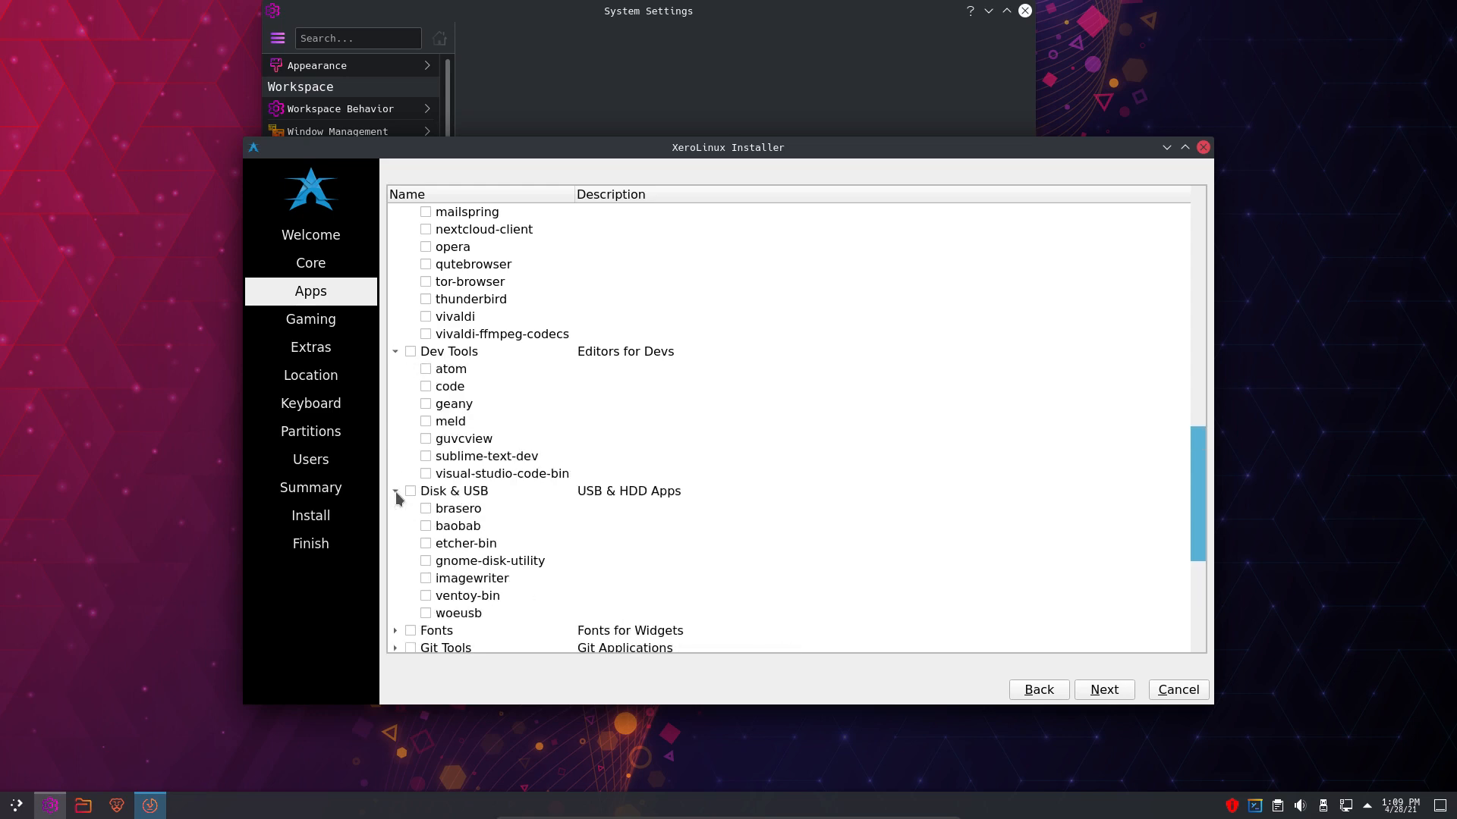
scroll(396, 498, down, 2)
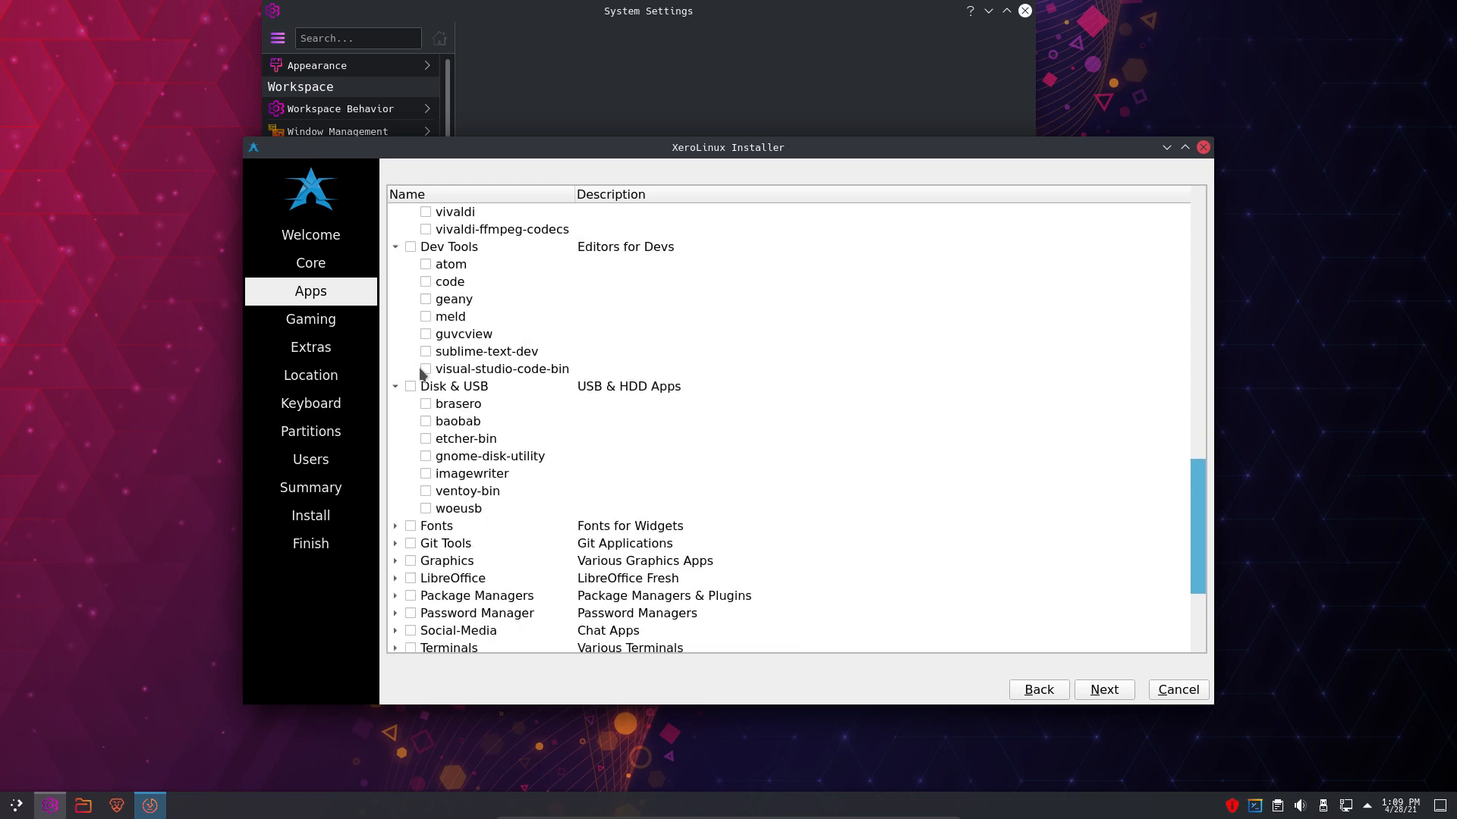
click(395, 527)
scroll(394, 531, down, 4)
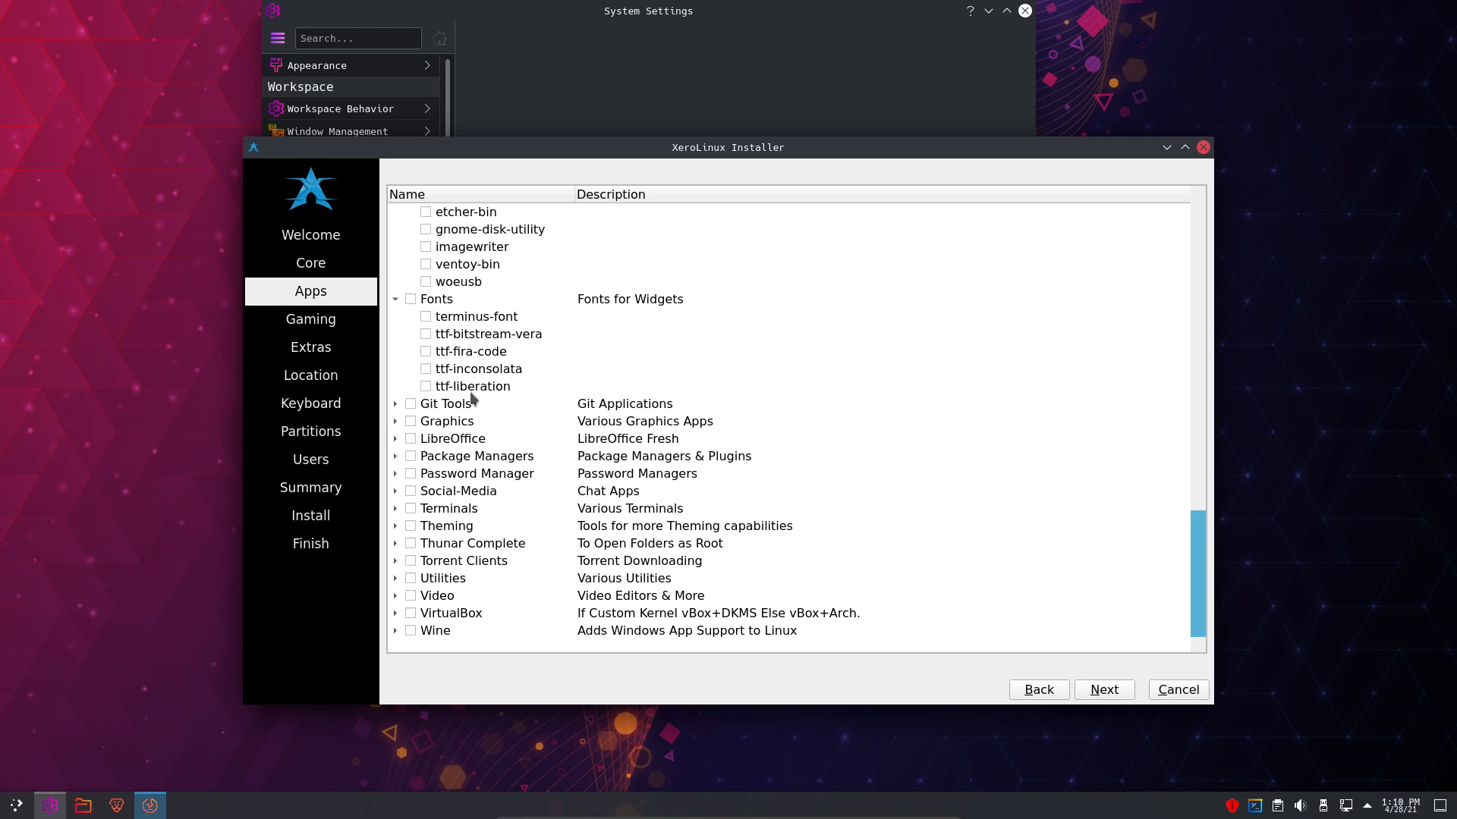
click(8, 809)
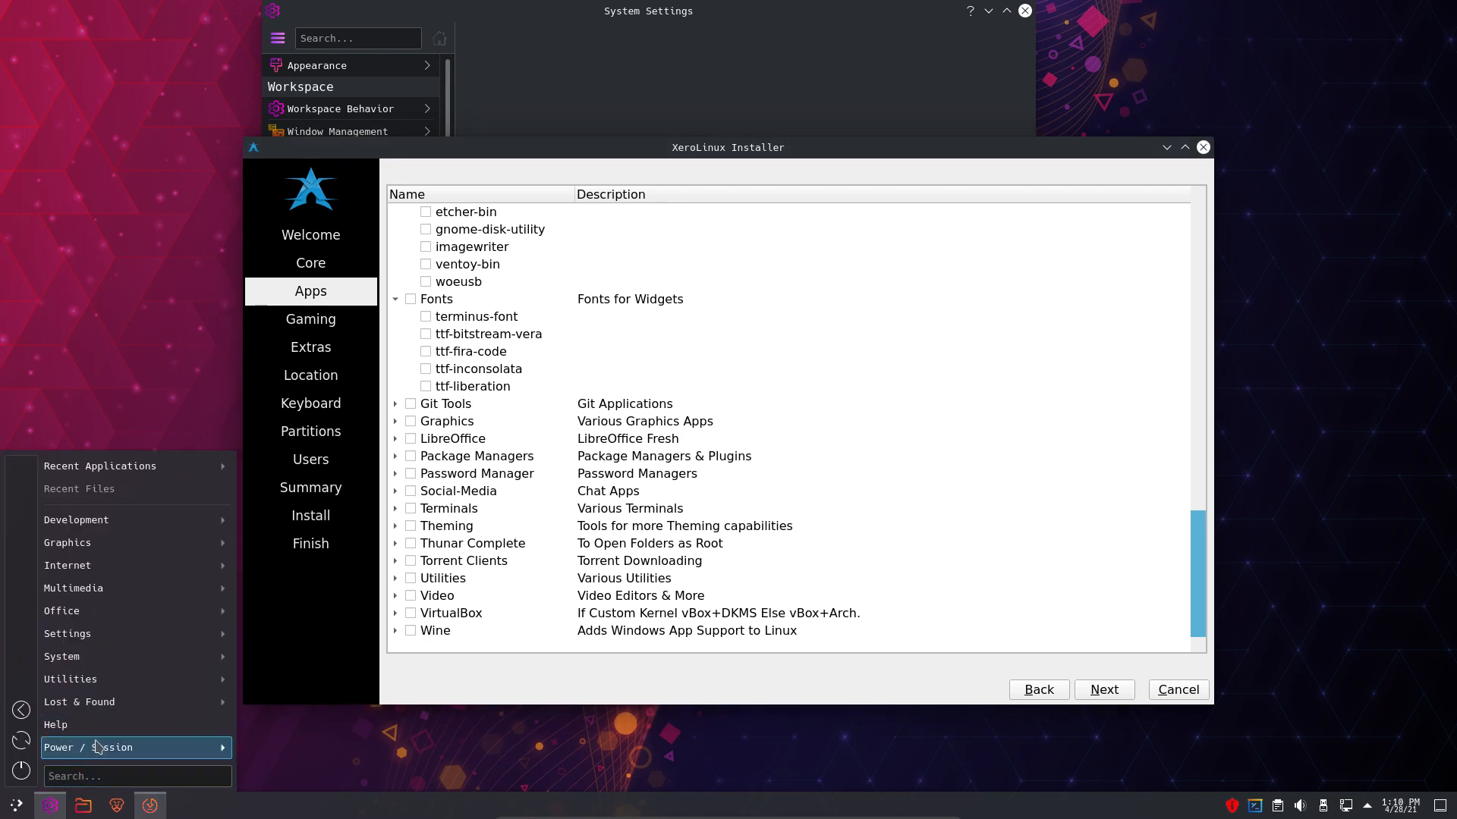
mouse_move(102, 749)
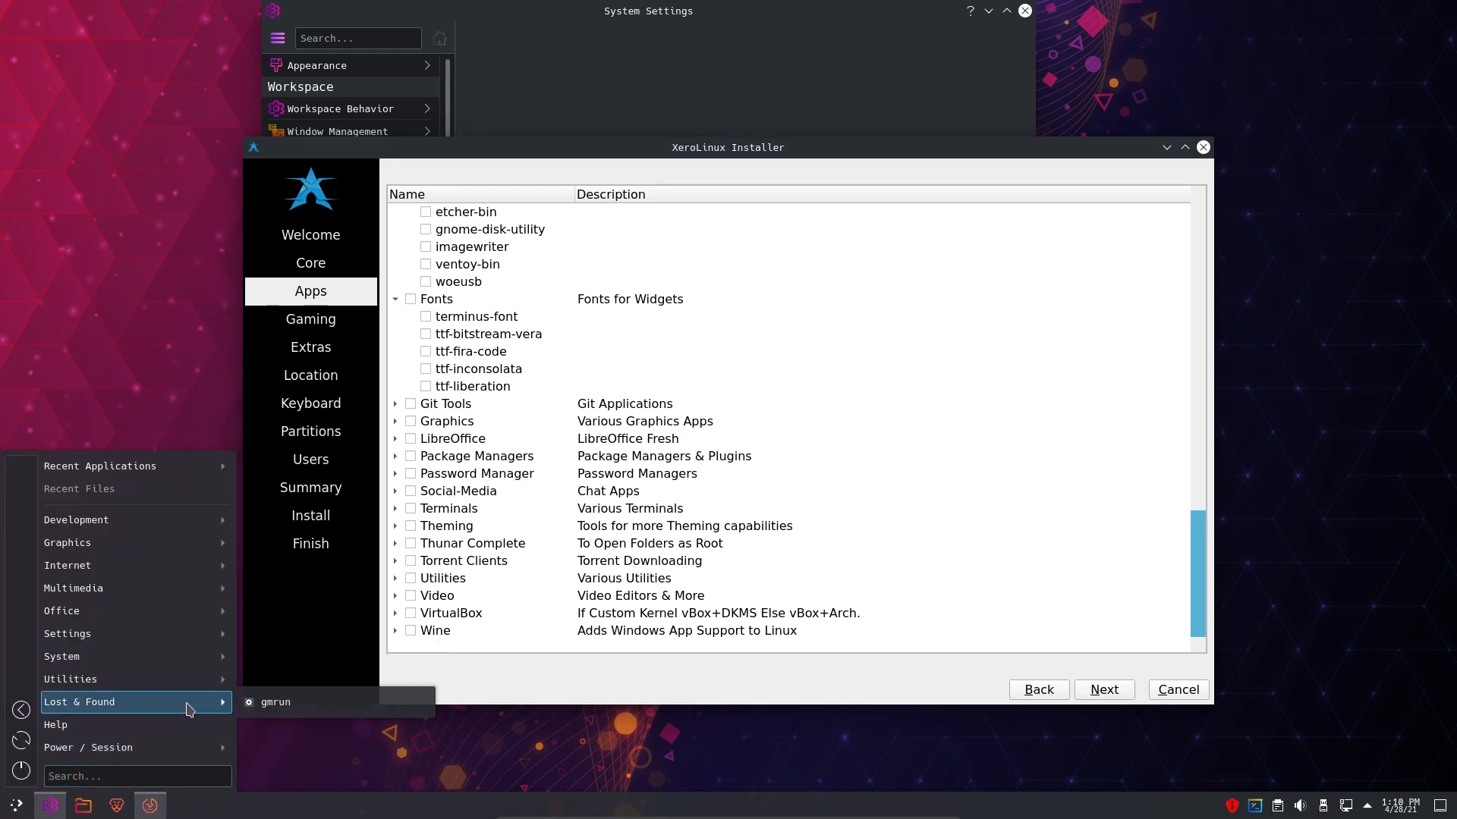
mouse_move(196, 683)
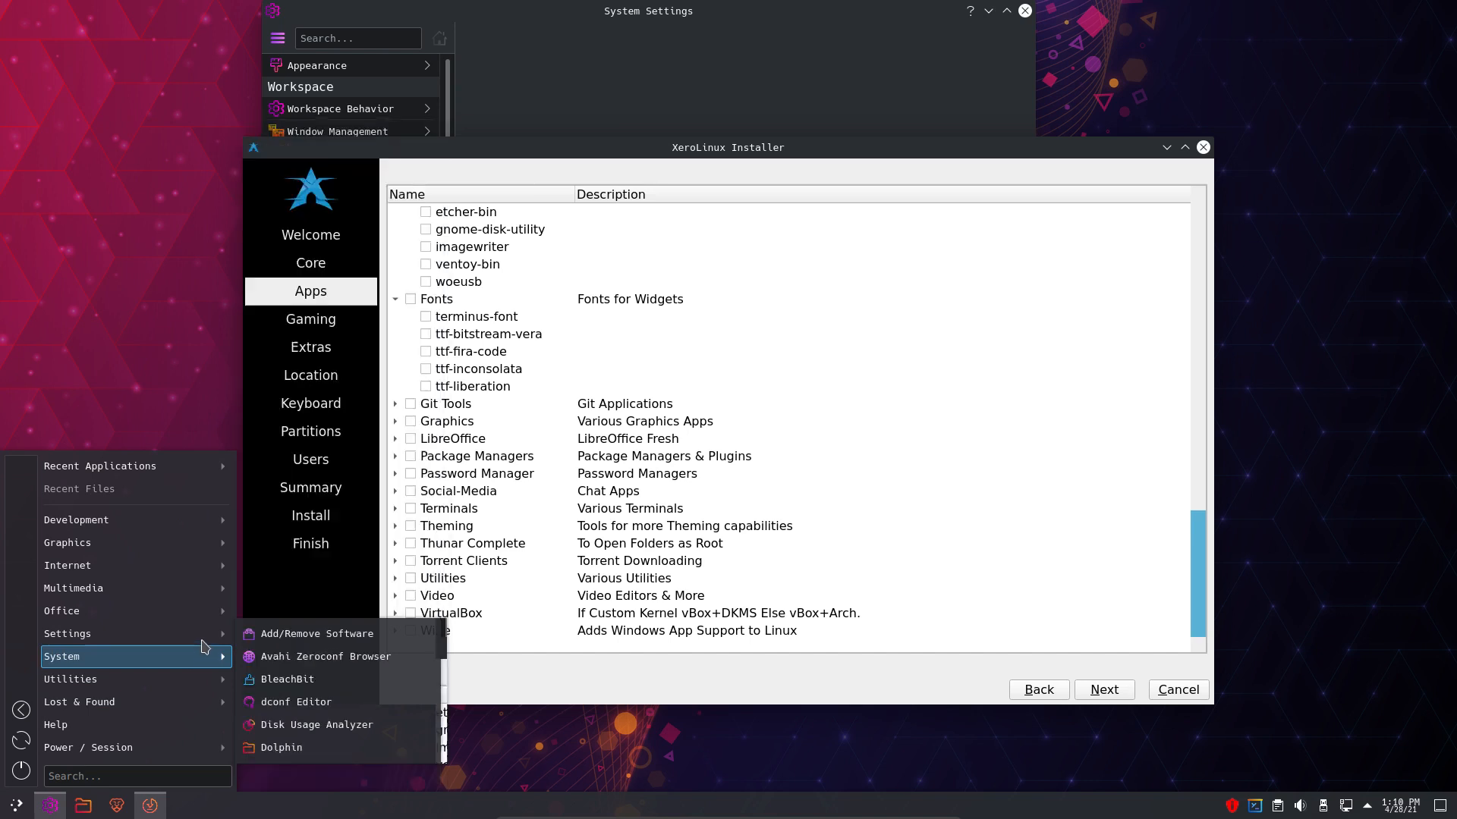
mouse_move(206, 611)
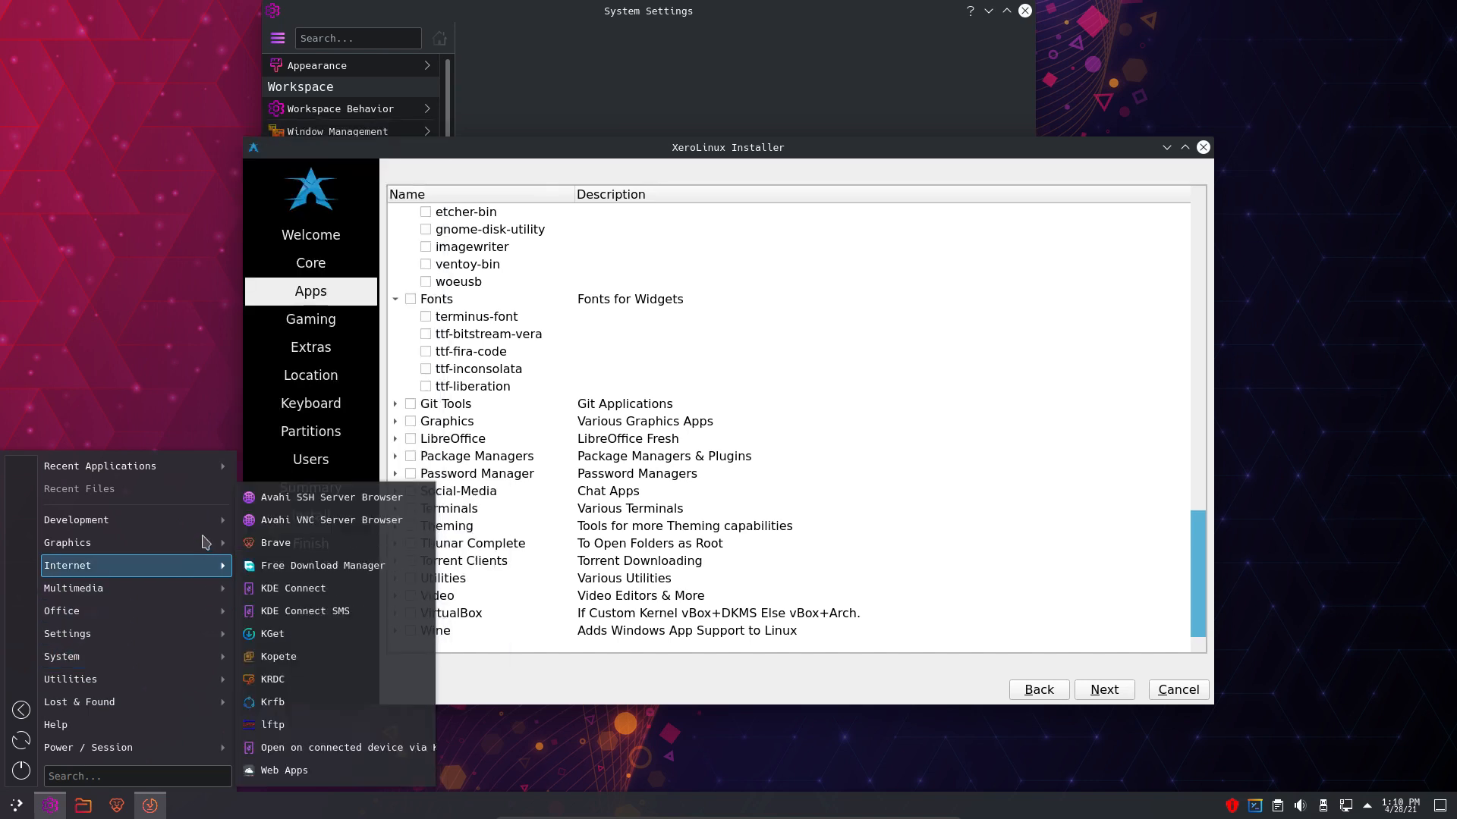
mouse_move(206, 511)
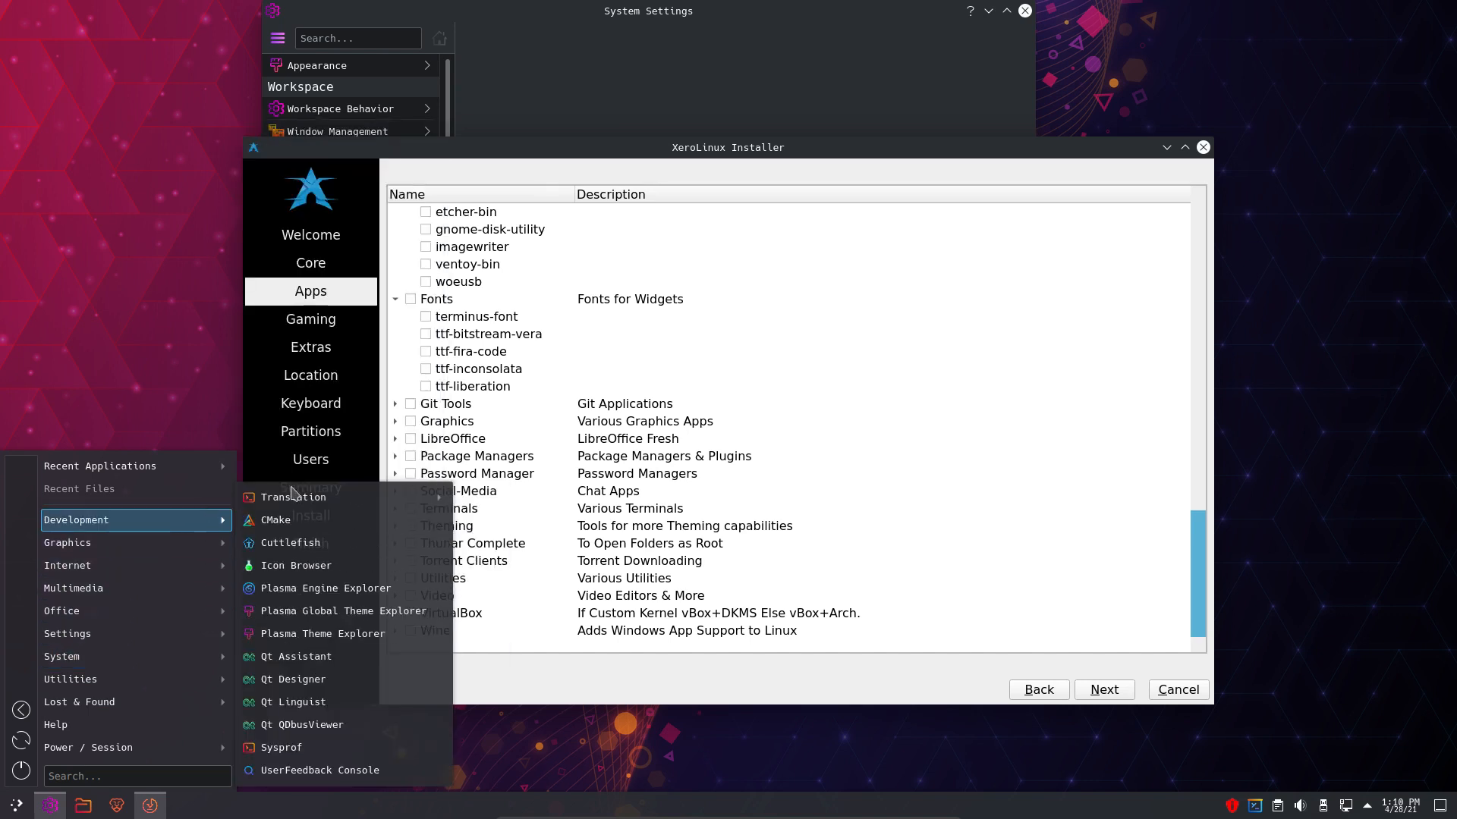
click(770, 152)
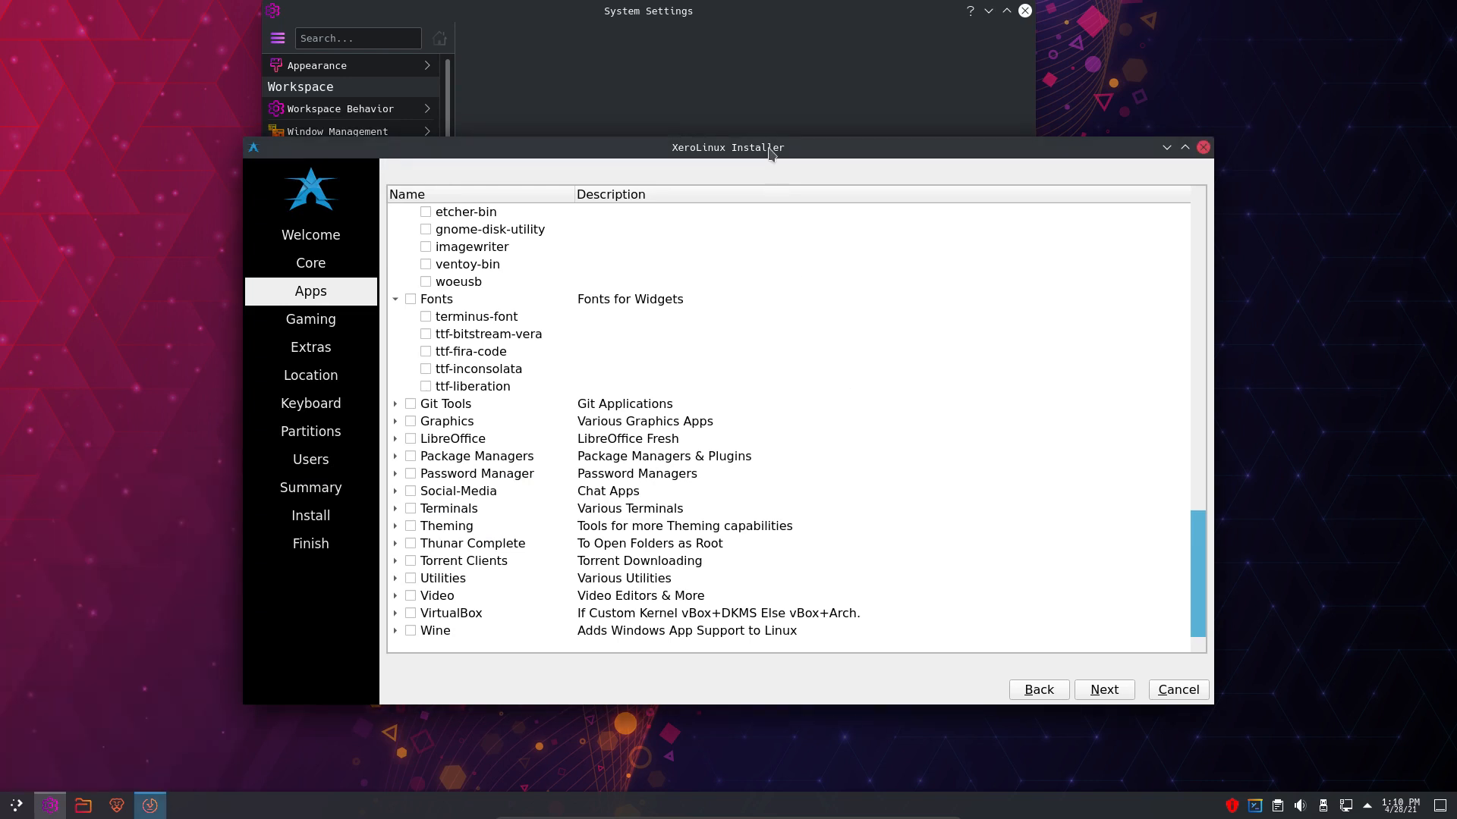
- Expand the Git Tools, Graphics, LibreOffice and Package Managers categories
click(394, 404)
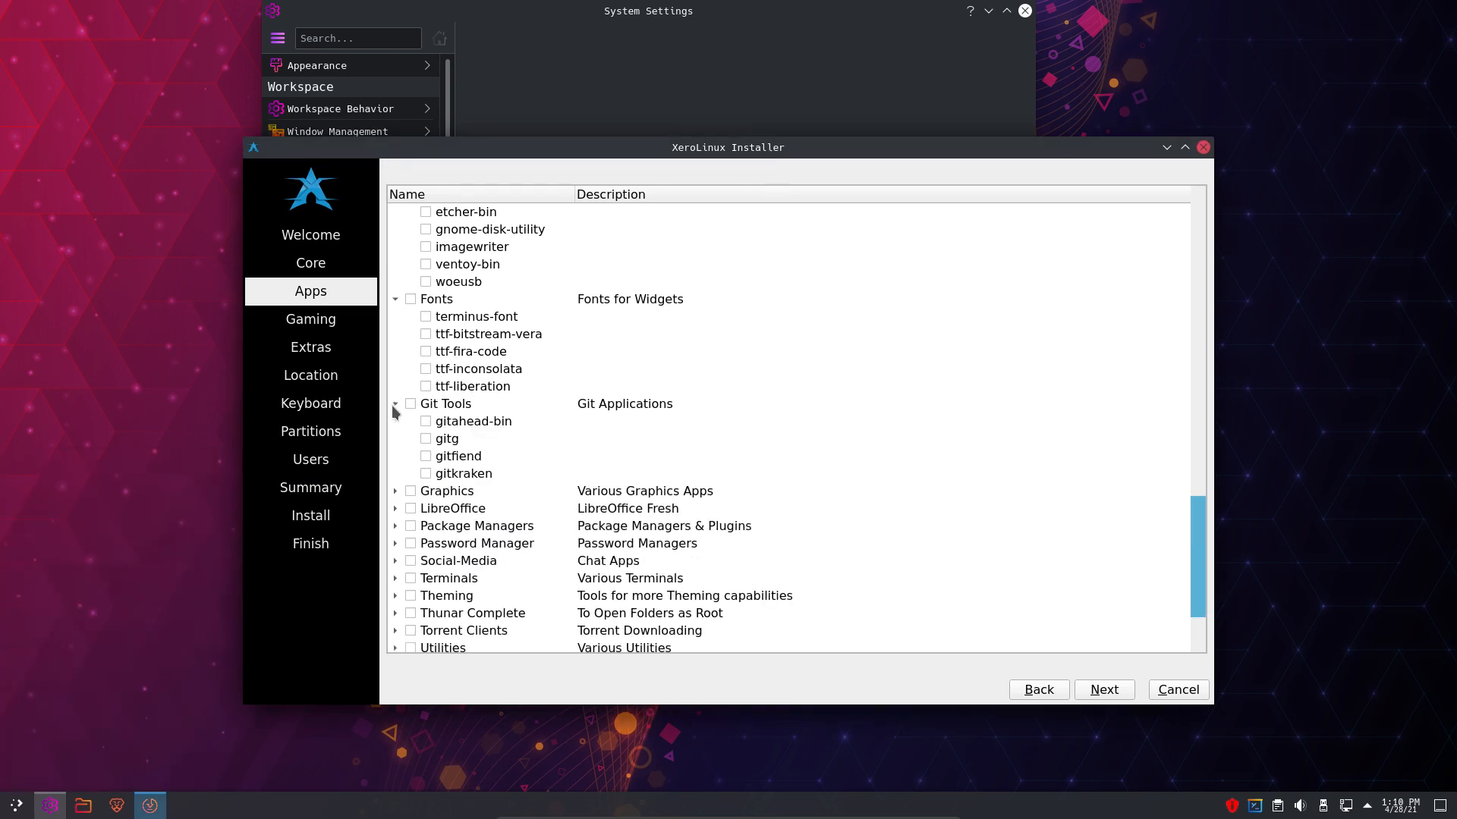
click(394, 491)
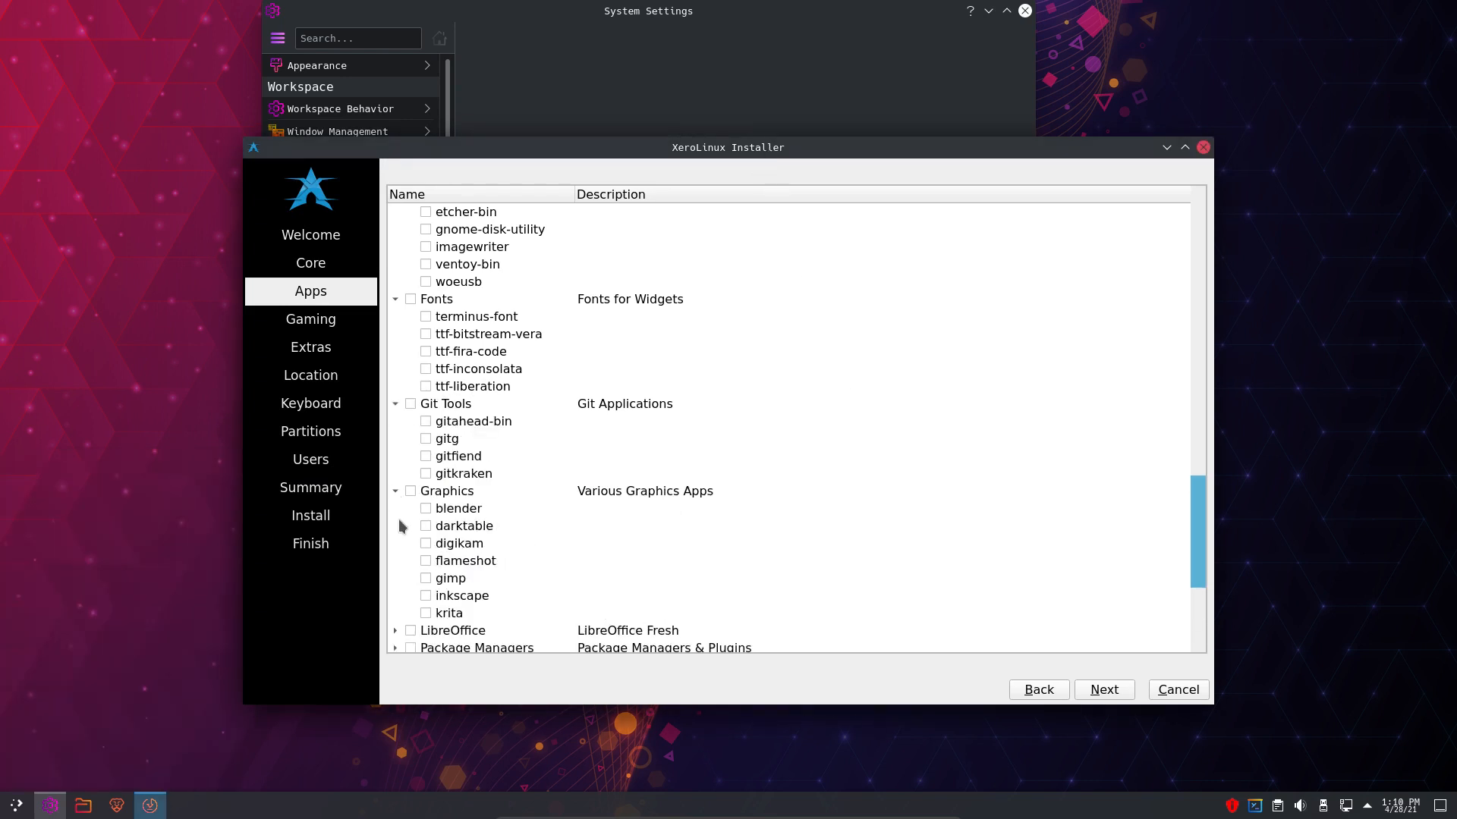
scroll(402, 526, down, 4)
click(395, 439)
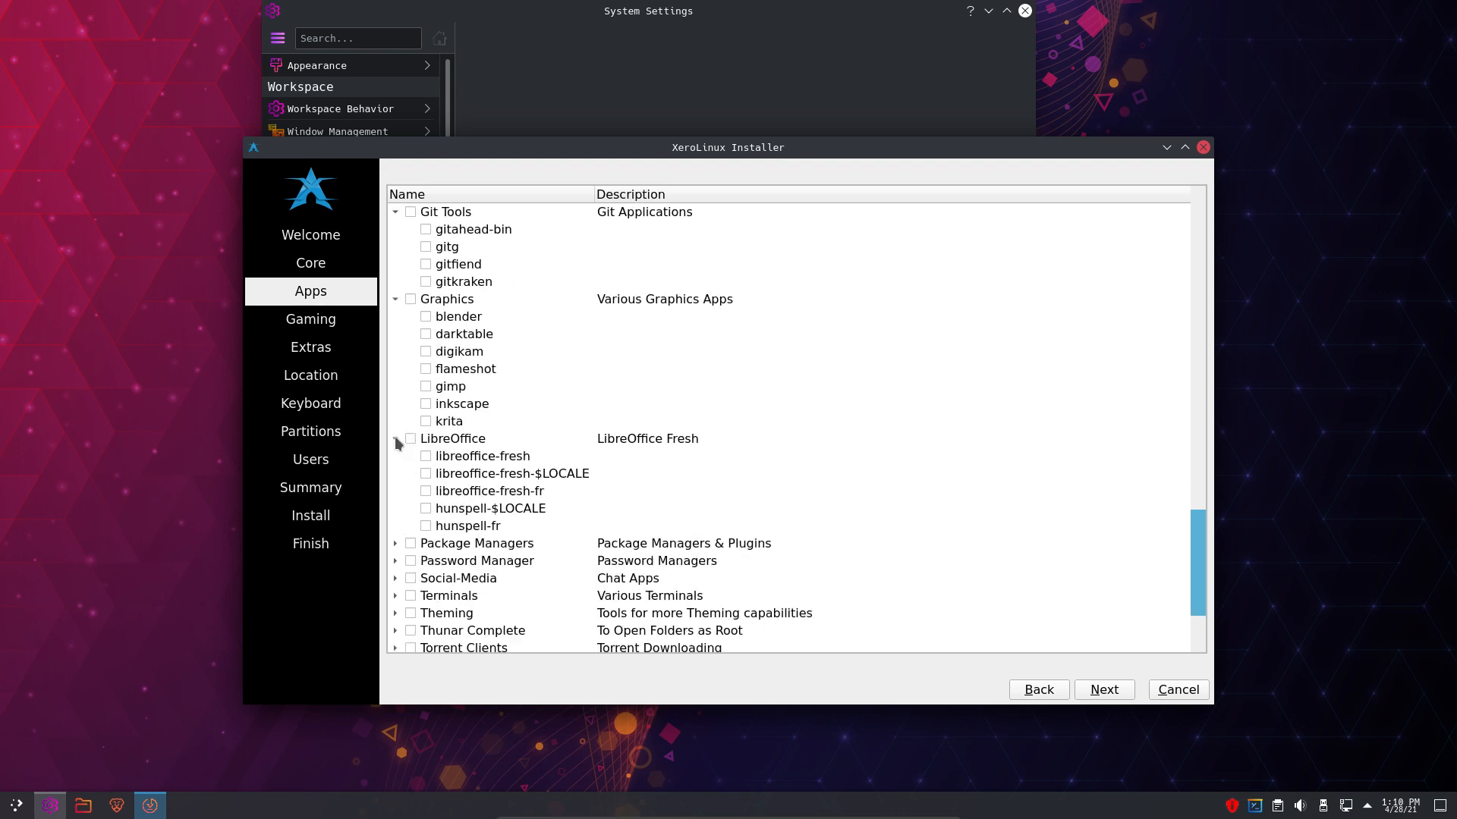
scroll(396, 488, down, 2)
click(395, 456)
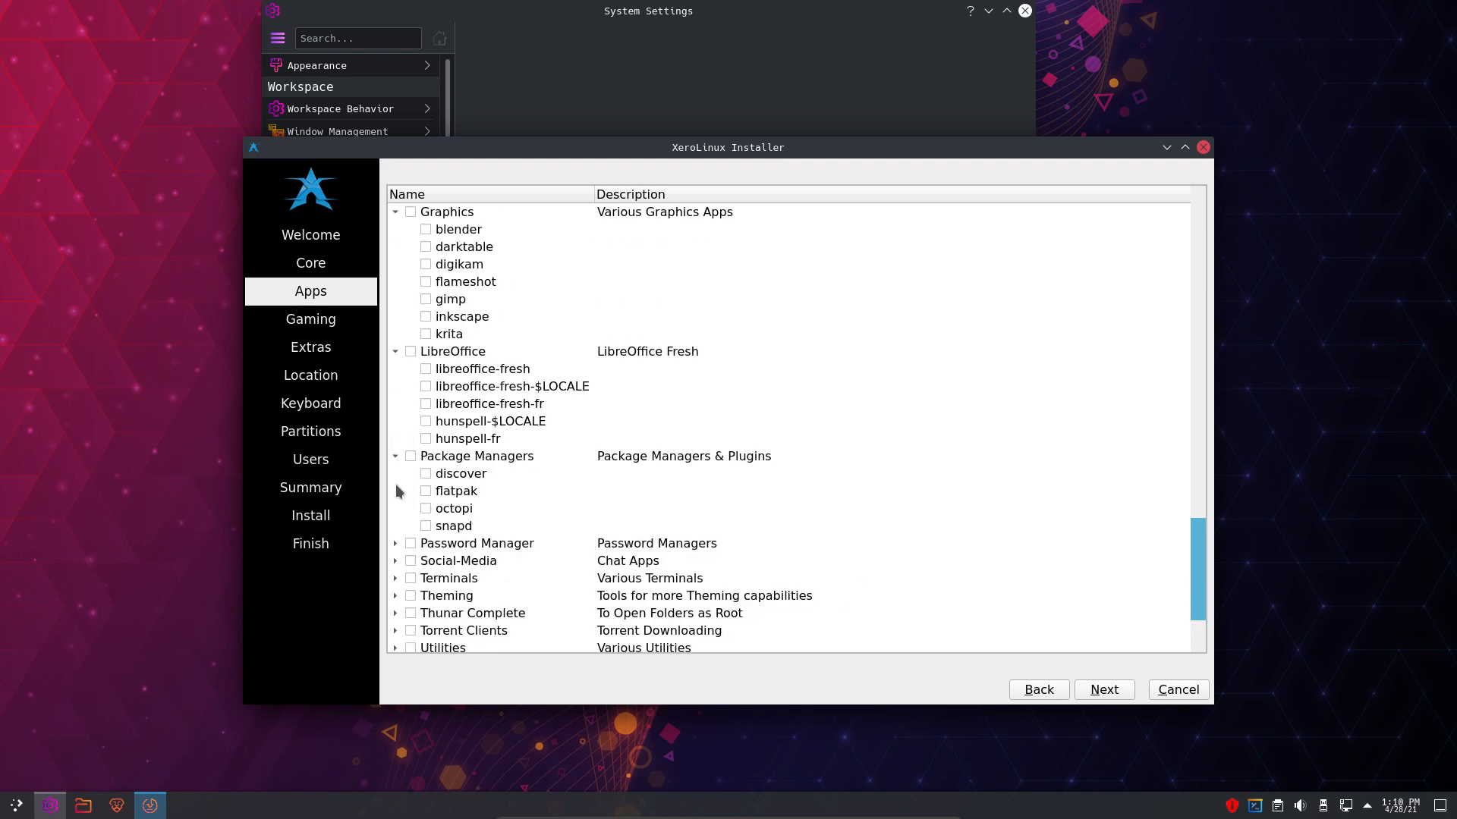
scroll(397, 491, down, 2)
- Expand Password Manager, Social-Media and Terminals, then open the application launcher
click(396, 474)
scroll(396, 500, down, 2)
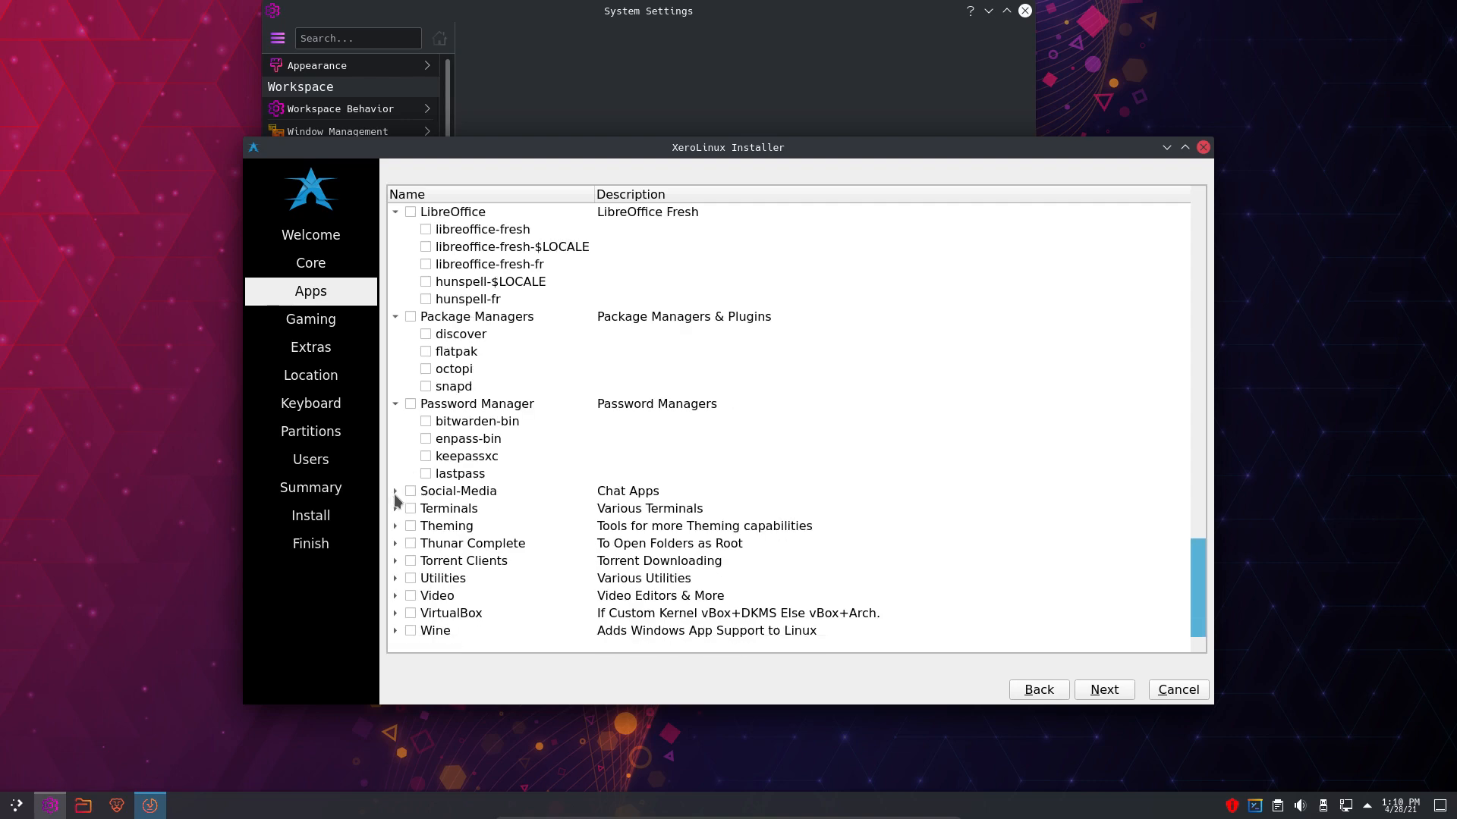
click(395, 491)
scroll(395, 505, down, 3)
click(396, 526)
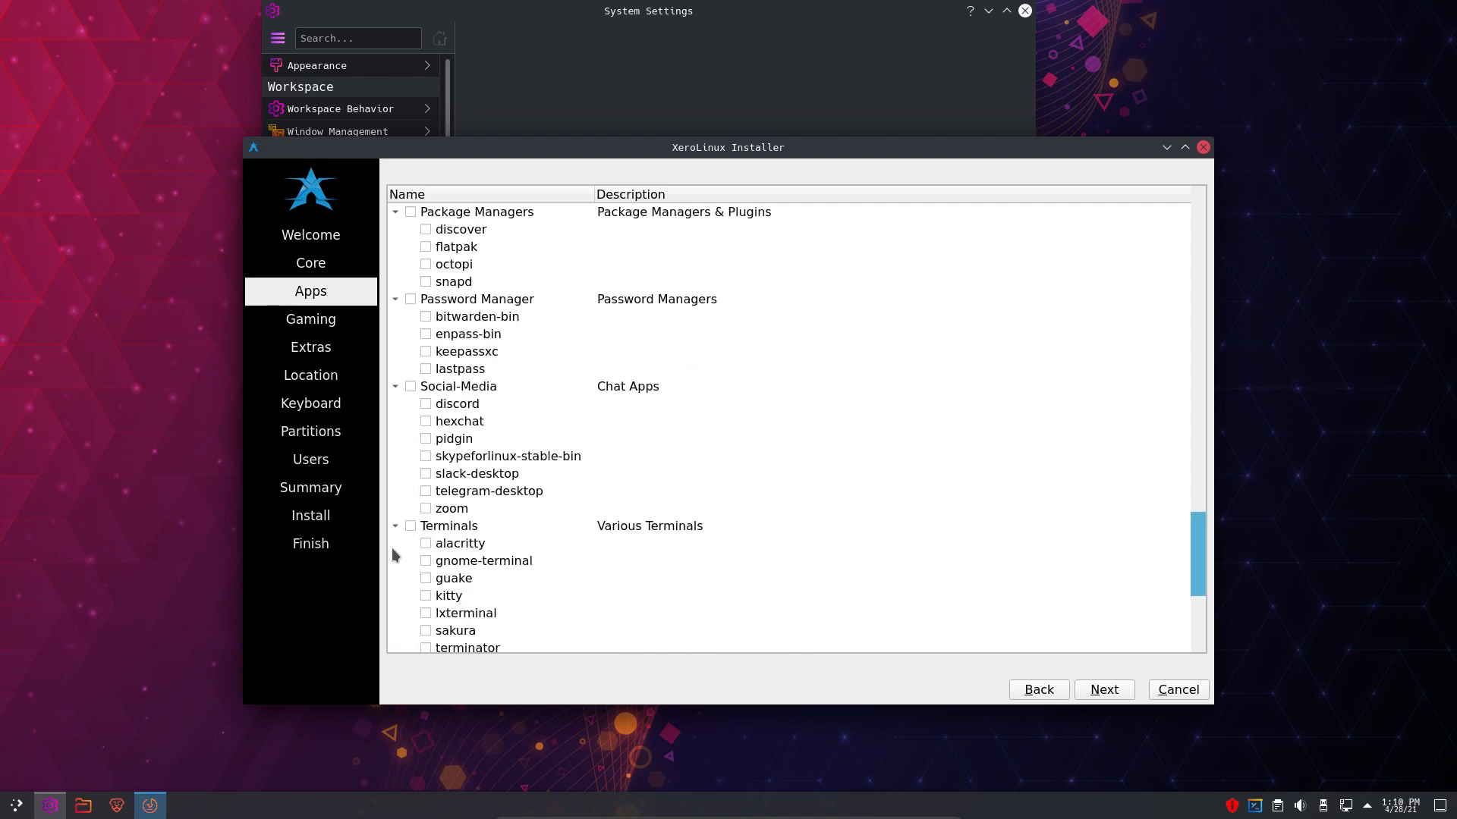
scroll(396, 555, down, 5)
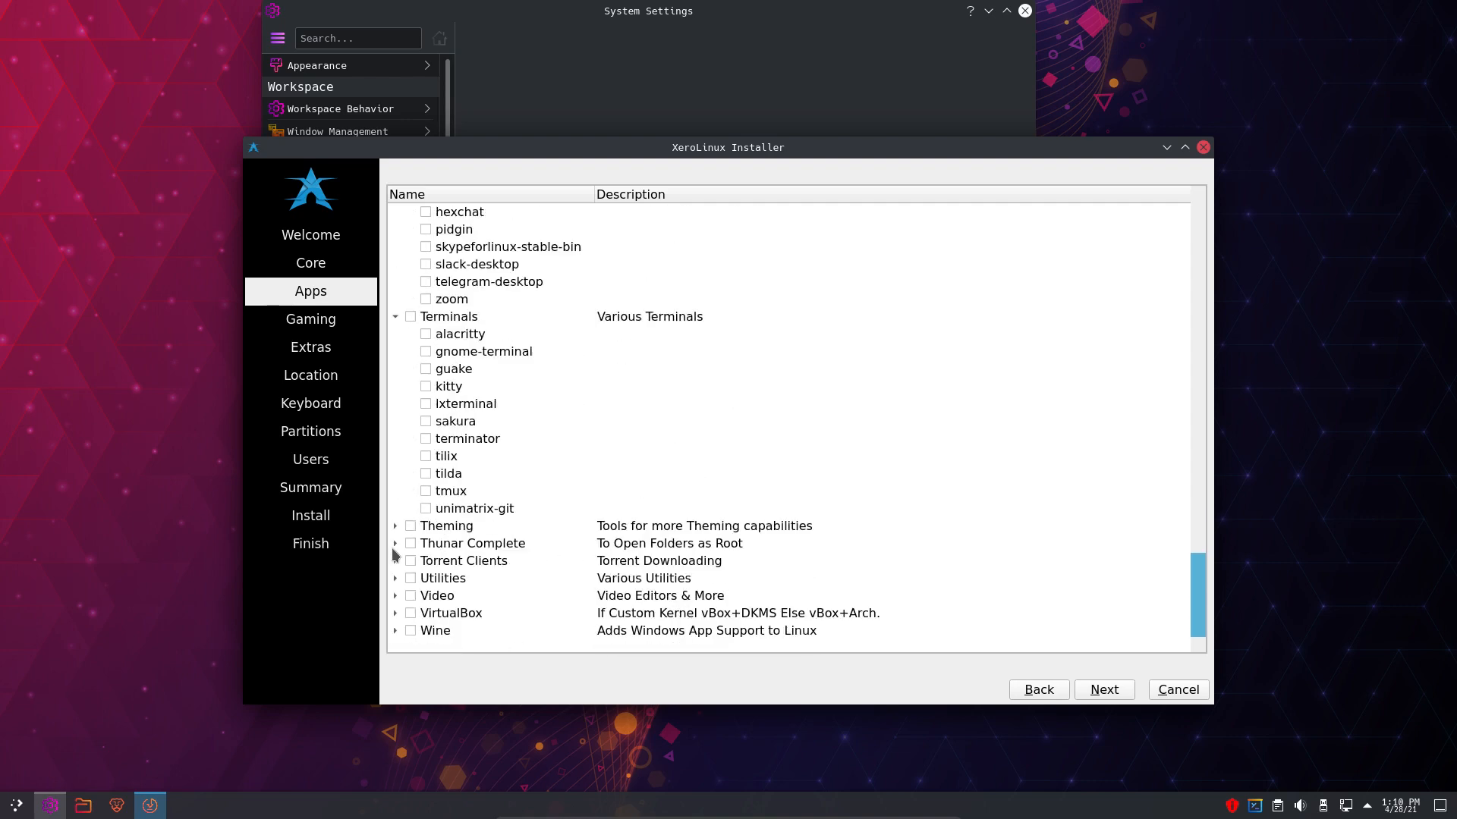
click(17, 806)
mouse_move(95, 527)
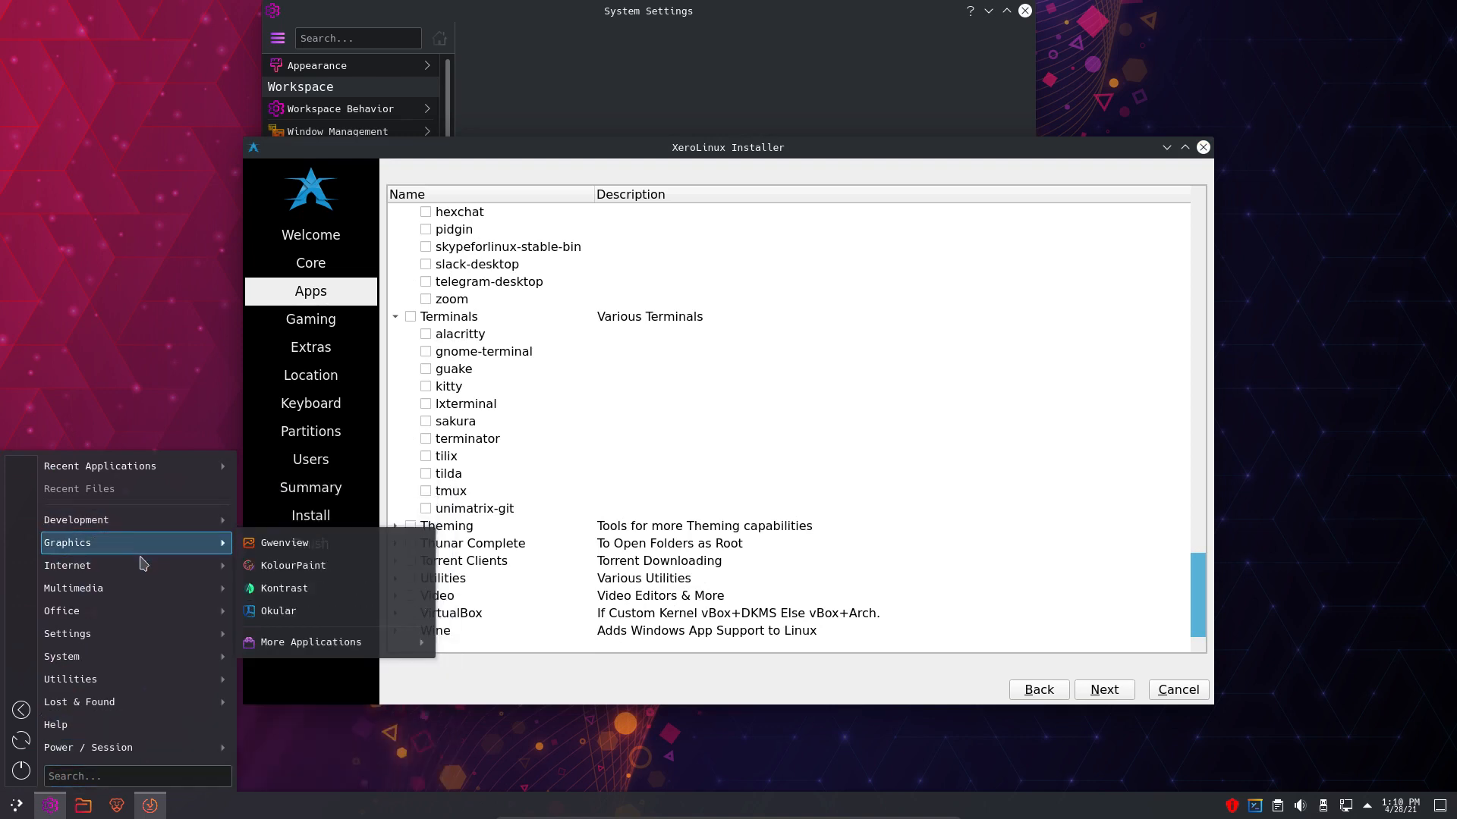
- Dismiss the launcher menu and return to the installer's Apps list
mouse_move(144, 565)
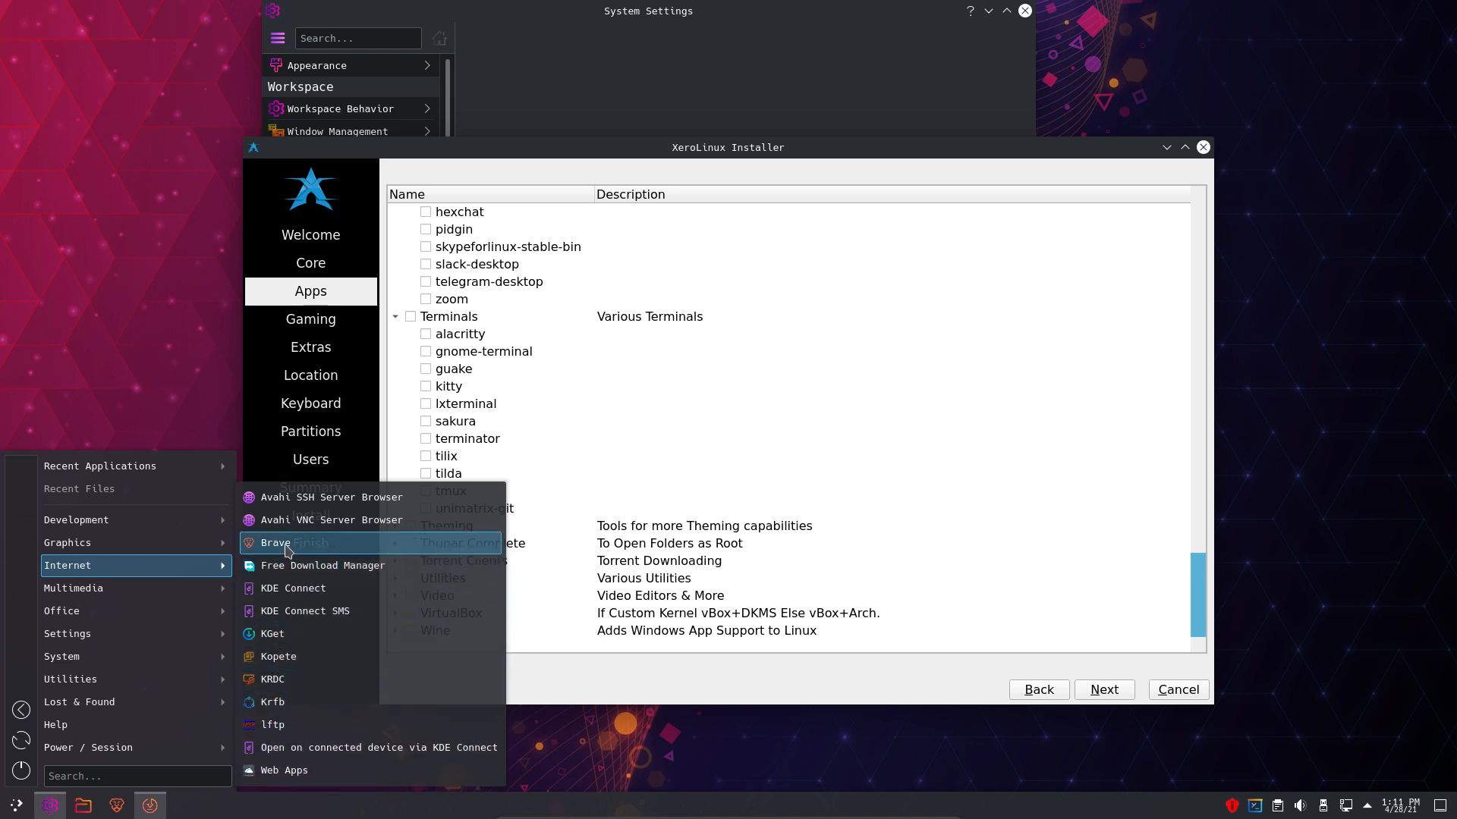
mouse_move(128, 596)
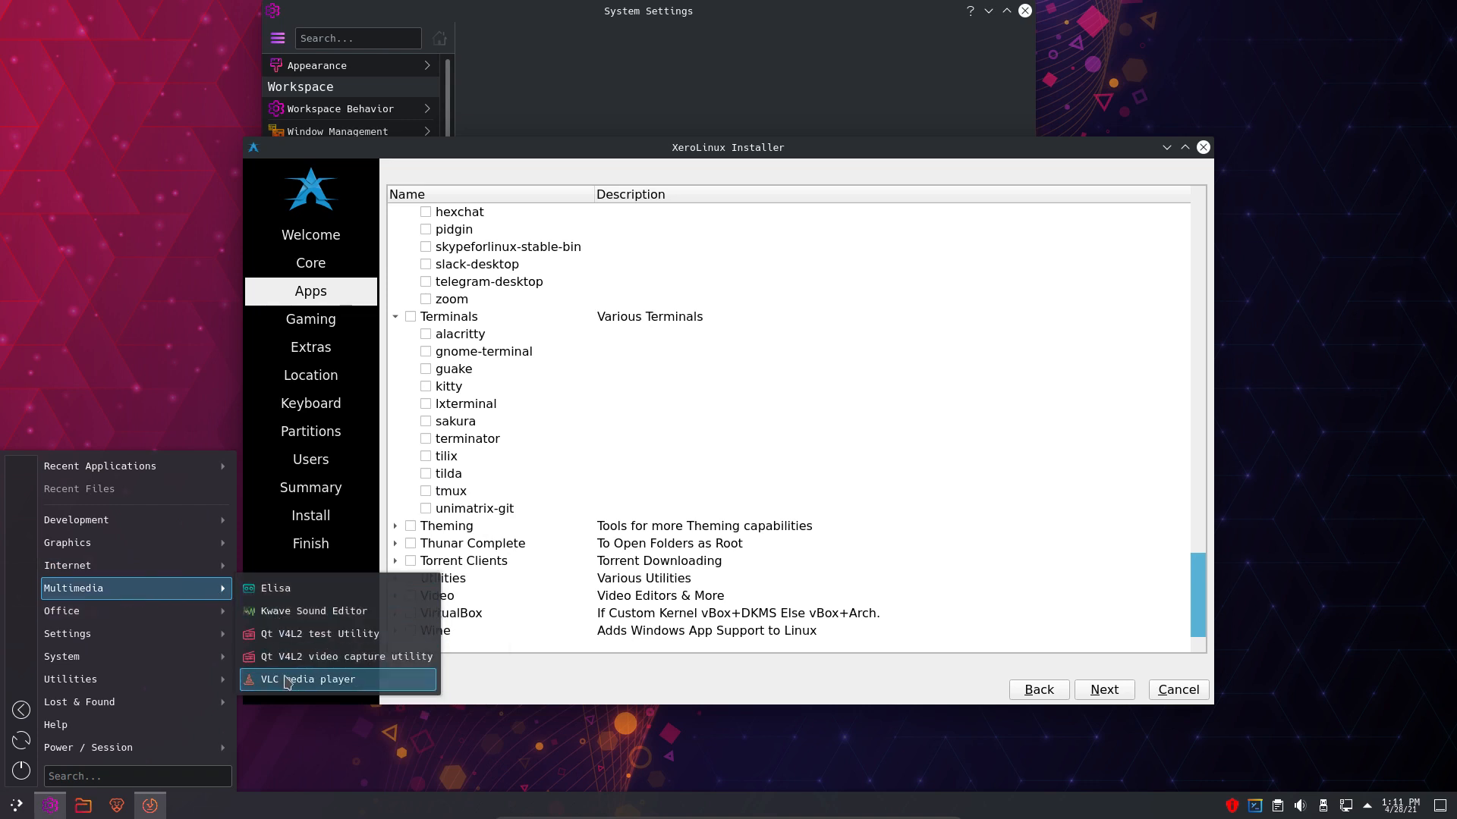
click(524, 692)
scroll(585, 557, up, 4)
scroll(585, 558, up, 11)
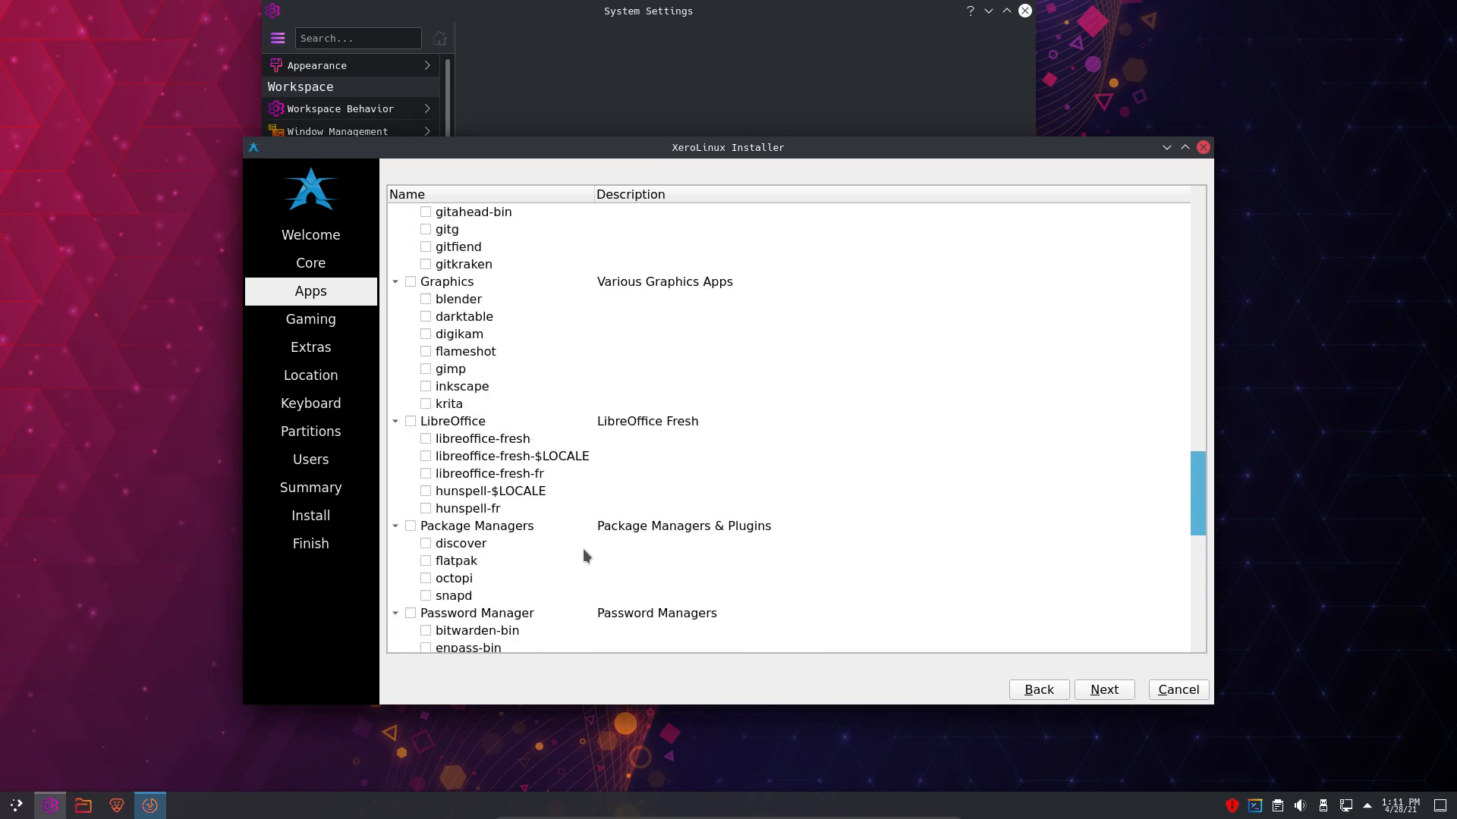
scroll(585, 558, up, 13)
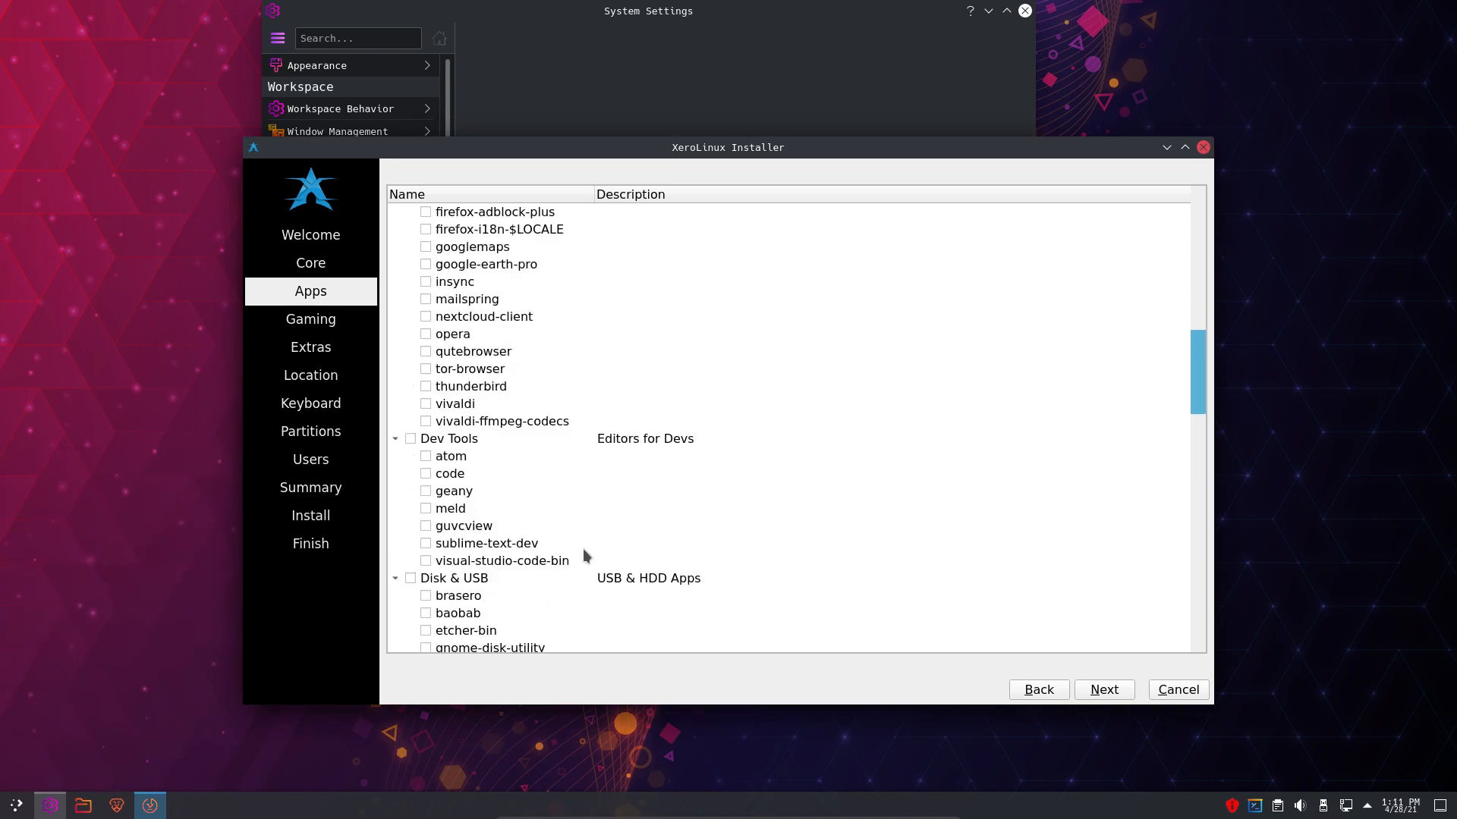
scroll(585, 557, up, 5)
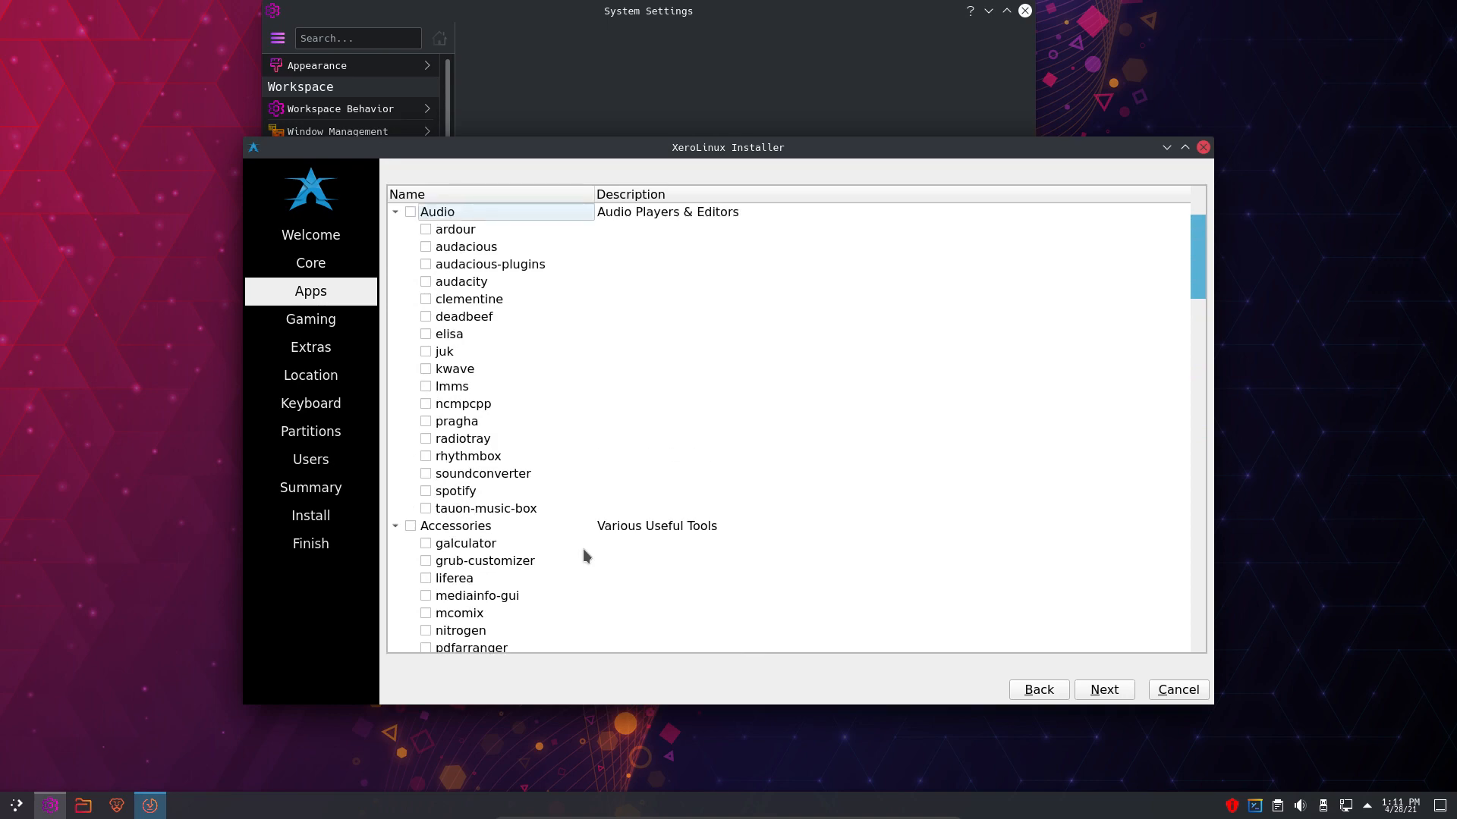
- Expand the Video group, listing celluloid through youtube-dl, and reopen the application launcher
scroll(583, 555, down, 20)
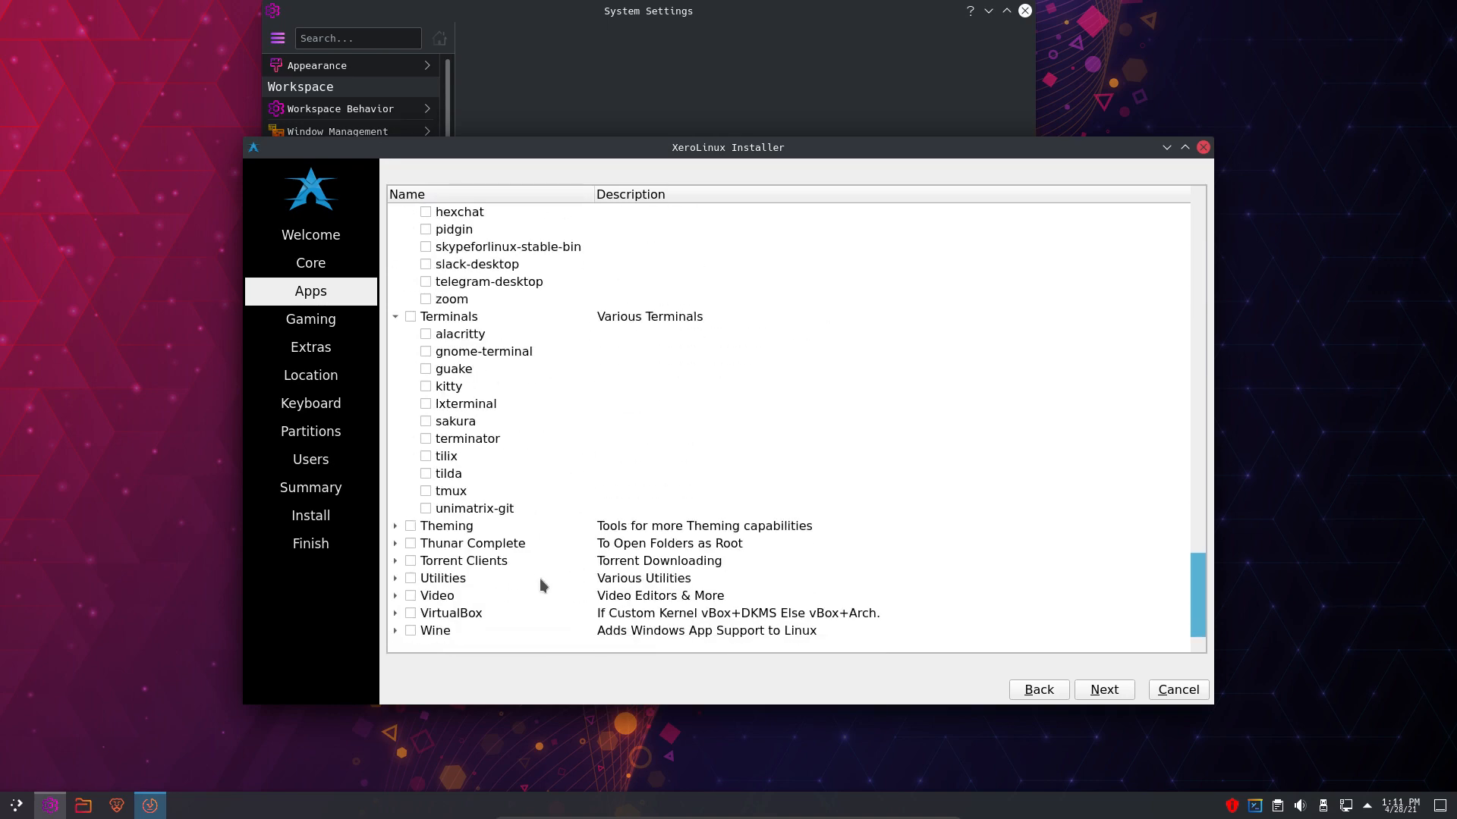
click(395, 596)
scroll(458, 612, down, 1)
scroll(459, 611, down, 4)
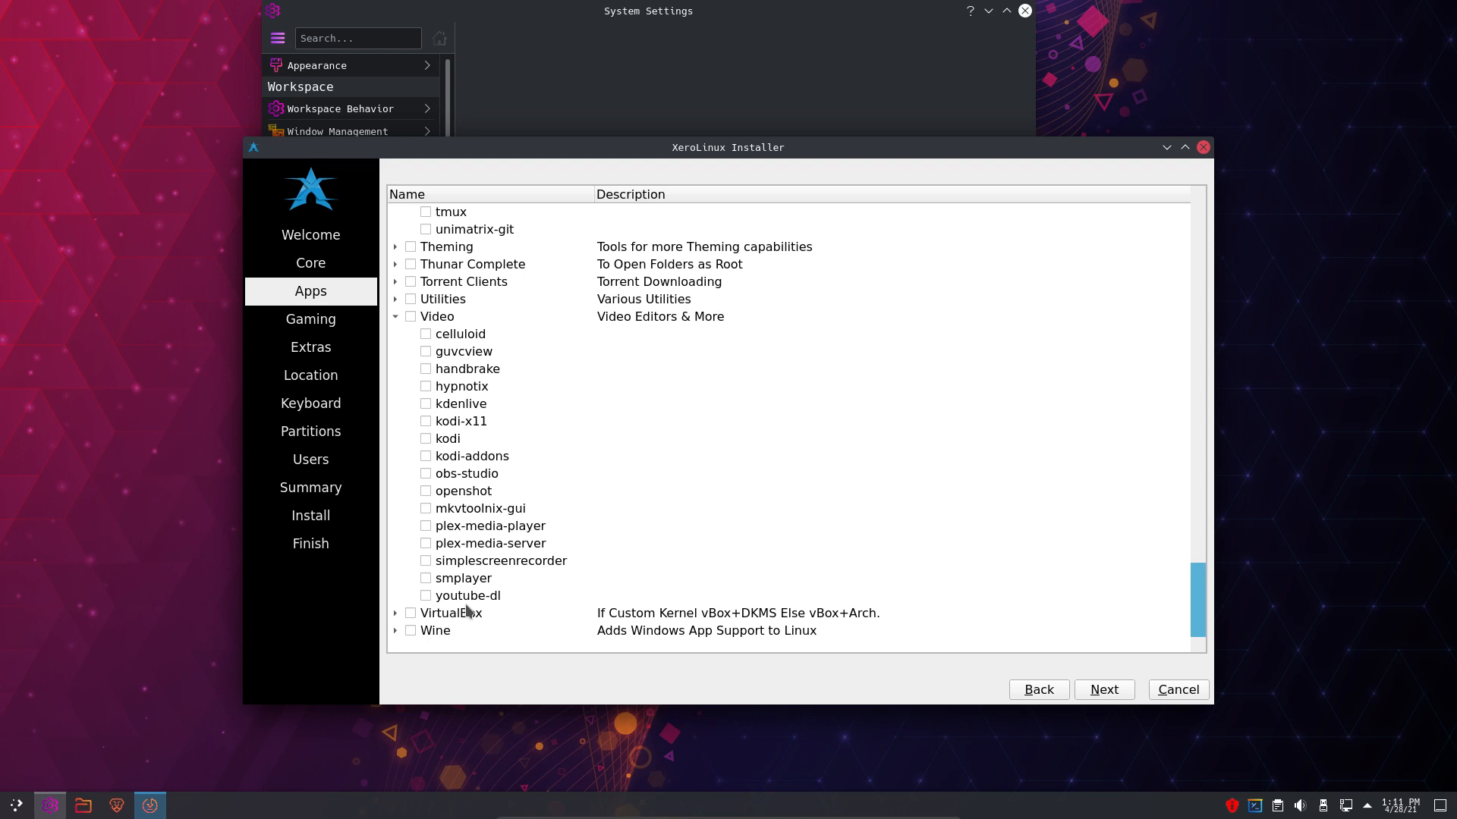
click(18, 807)
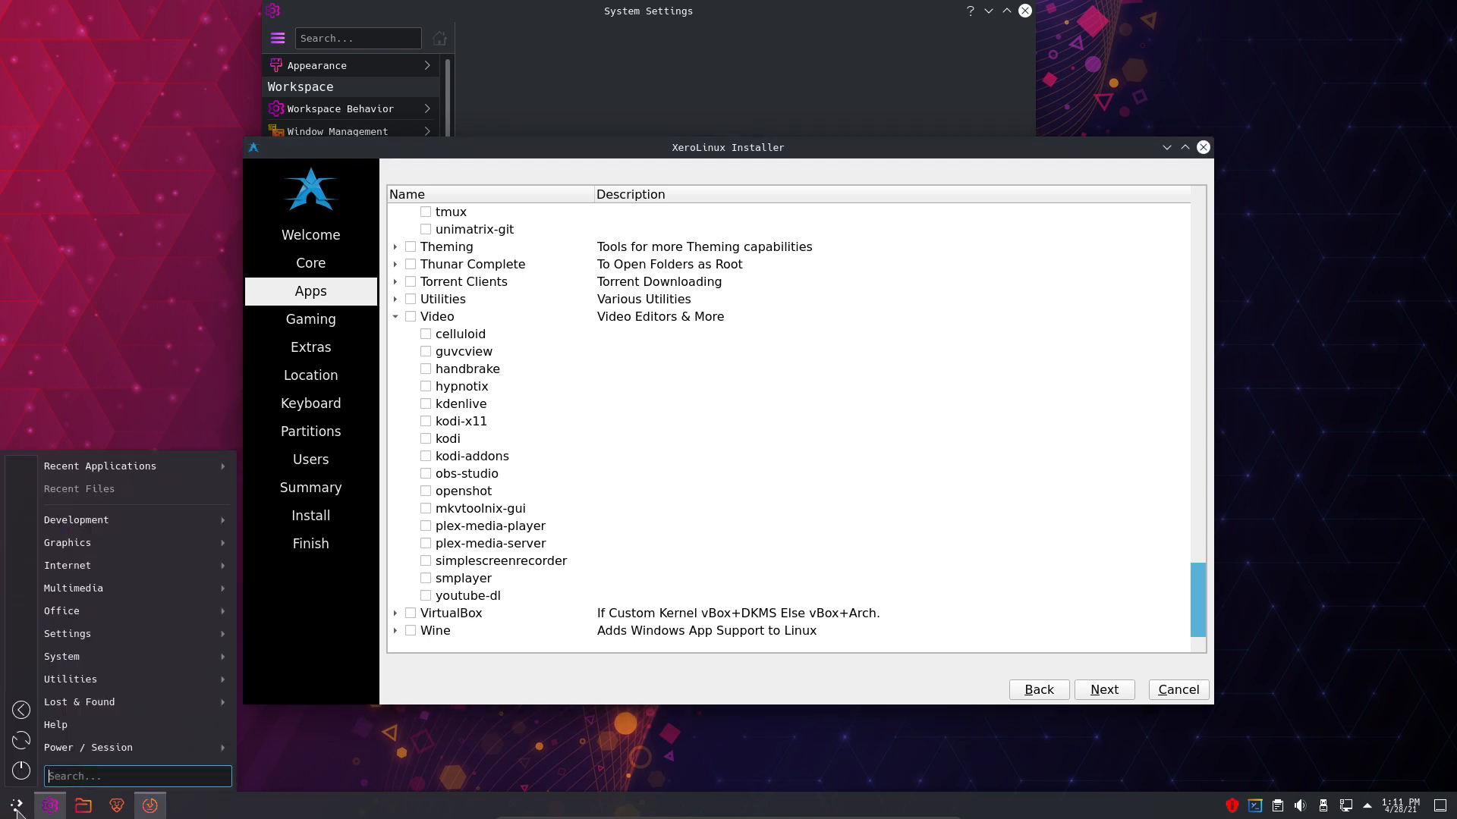
- Launch Add/Remove Software from the launcher's Settings category
mouse_move(96, 637)
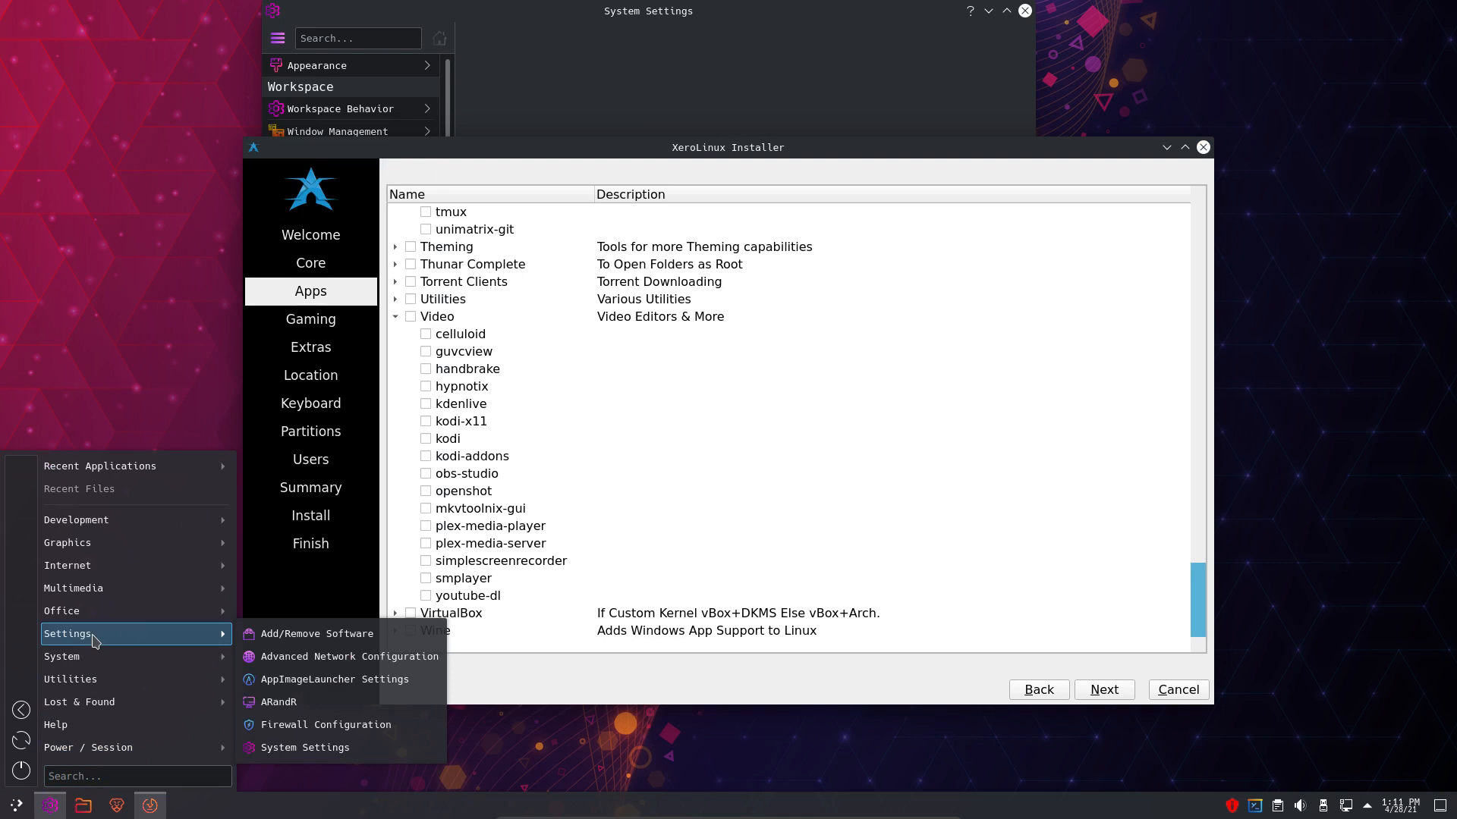
mouse_move(162, 621)
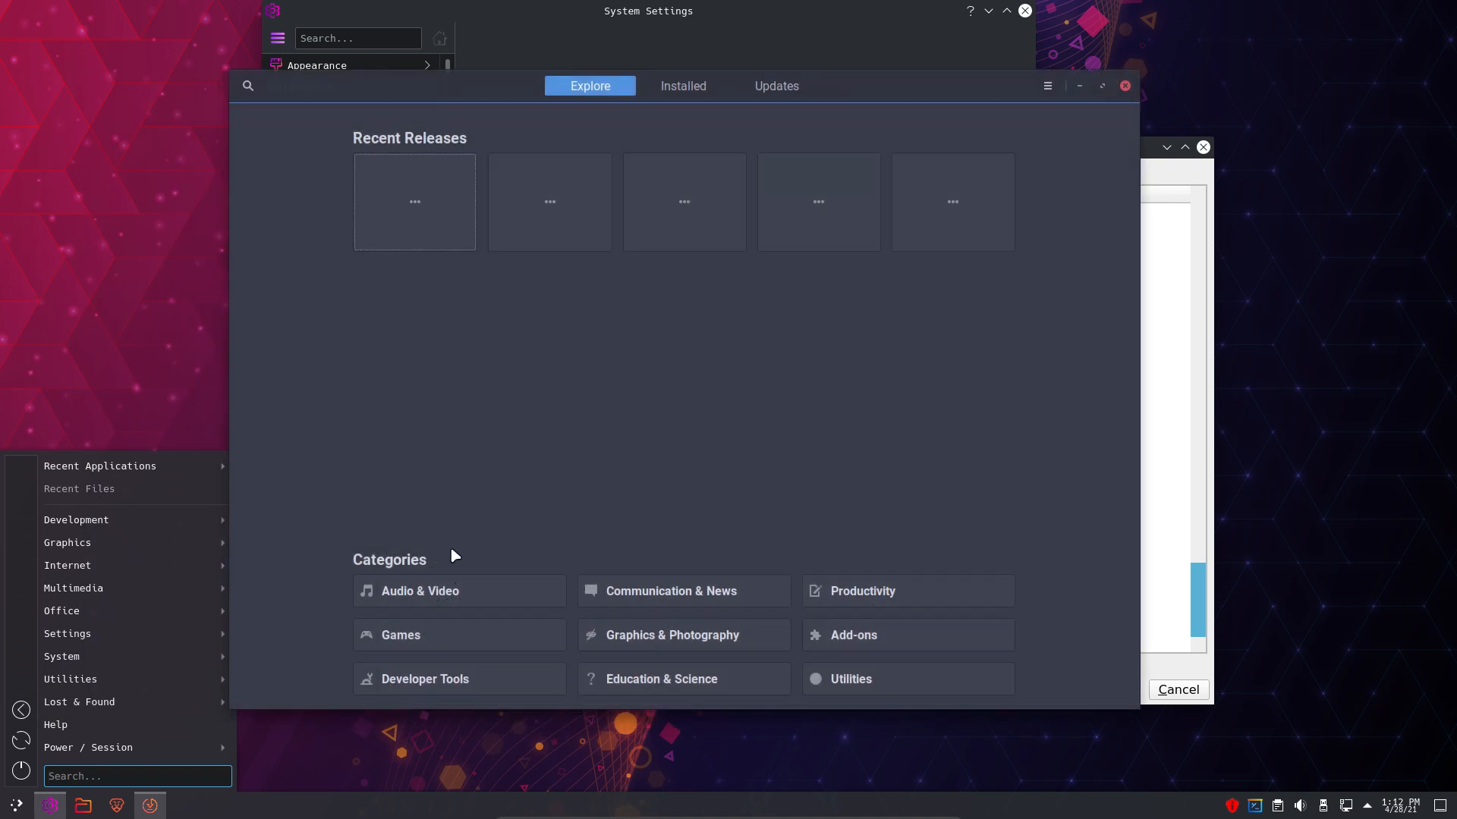
- Browse Audio & Video and the Installed apps list in GNOME Software, then drag it aside
click(435, 590)
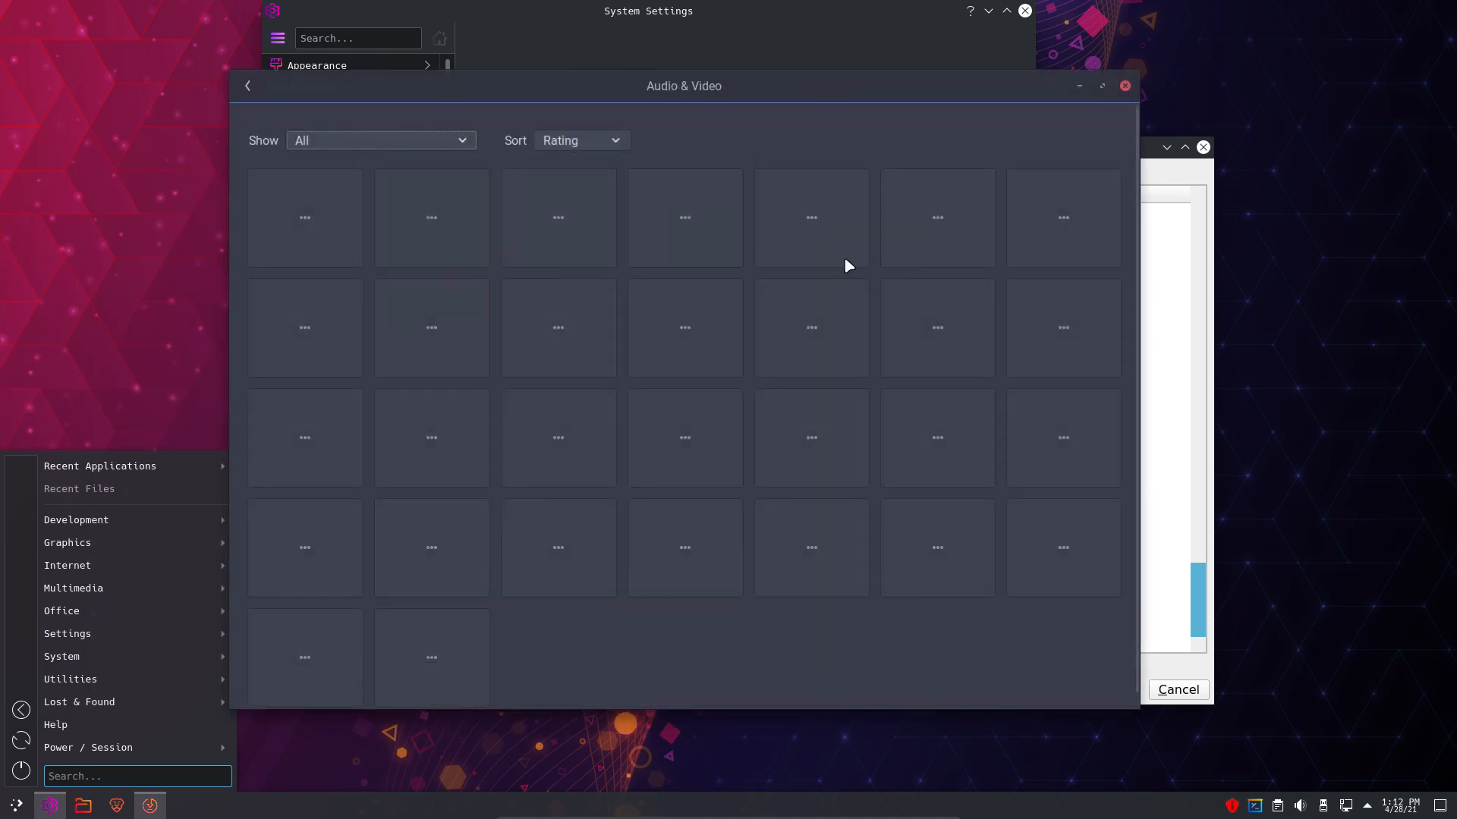
click(248, 86)
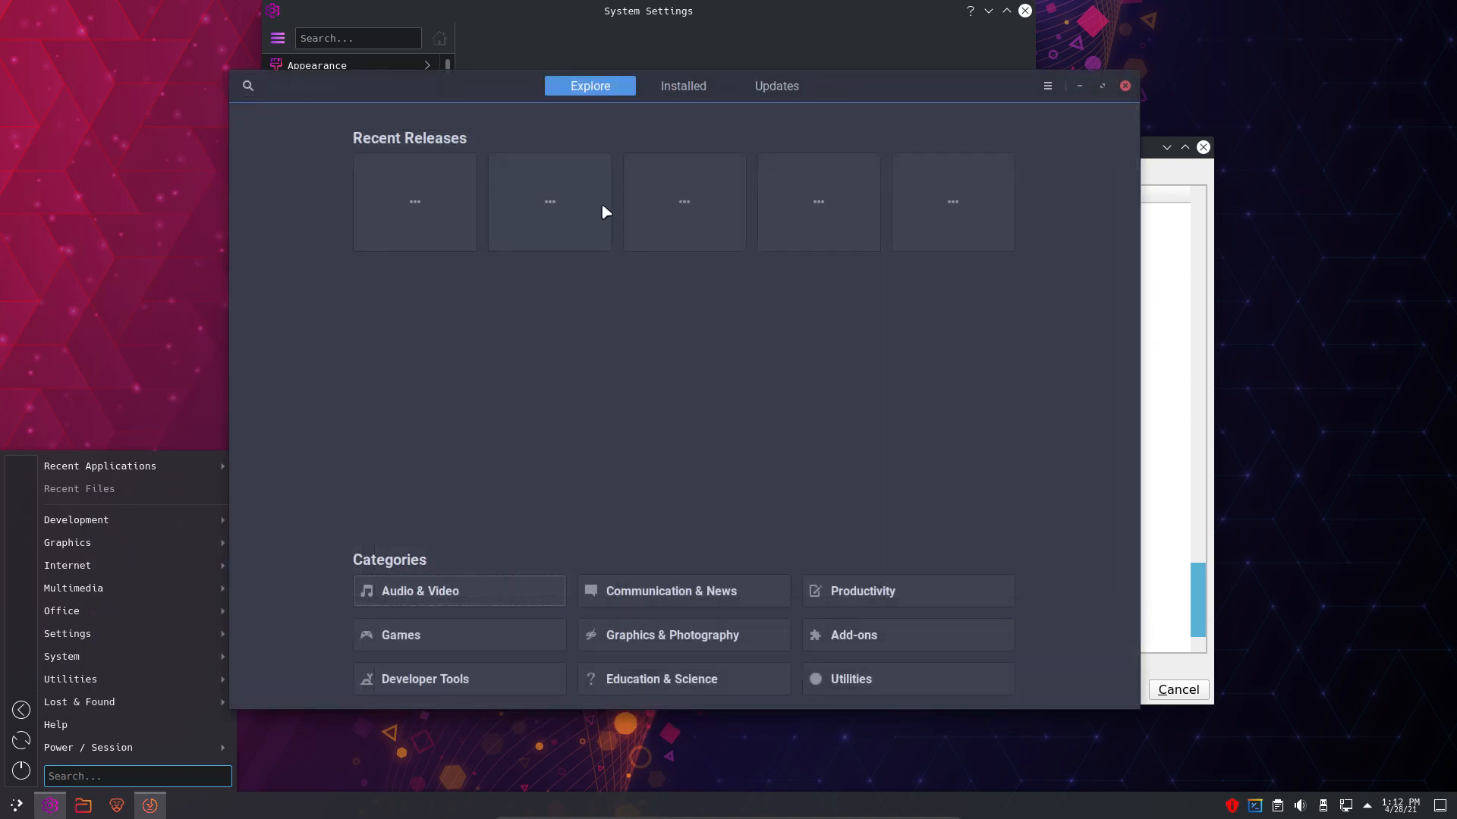
click(685, 93)
scroll(657, 409, down, 8)
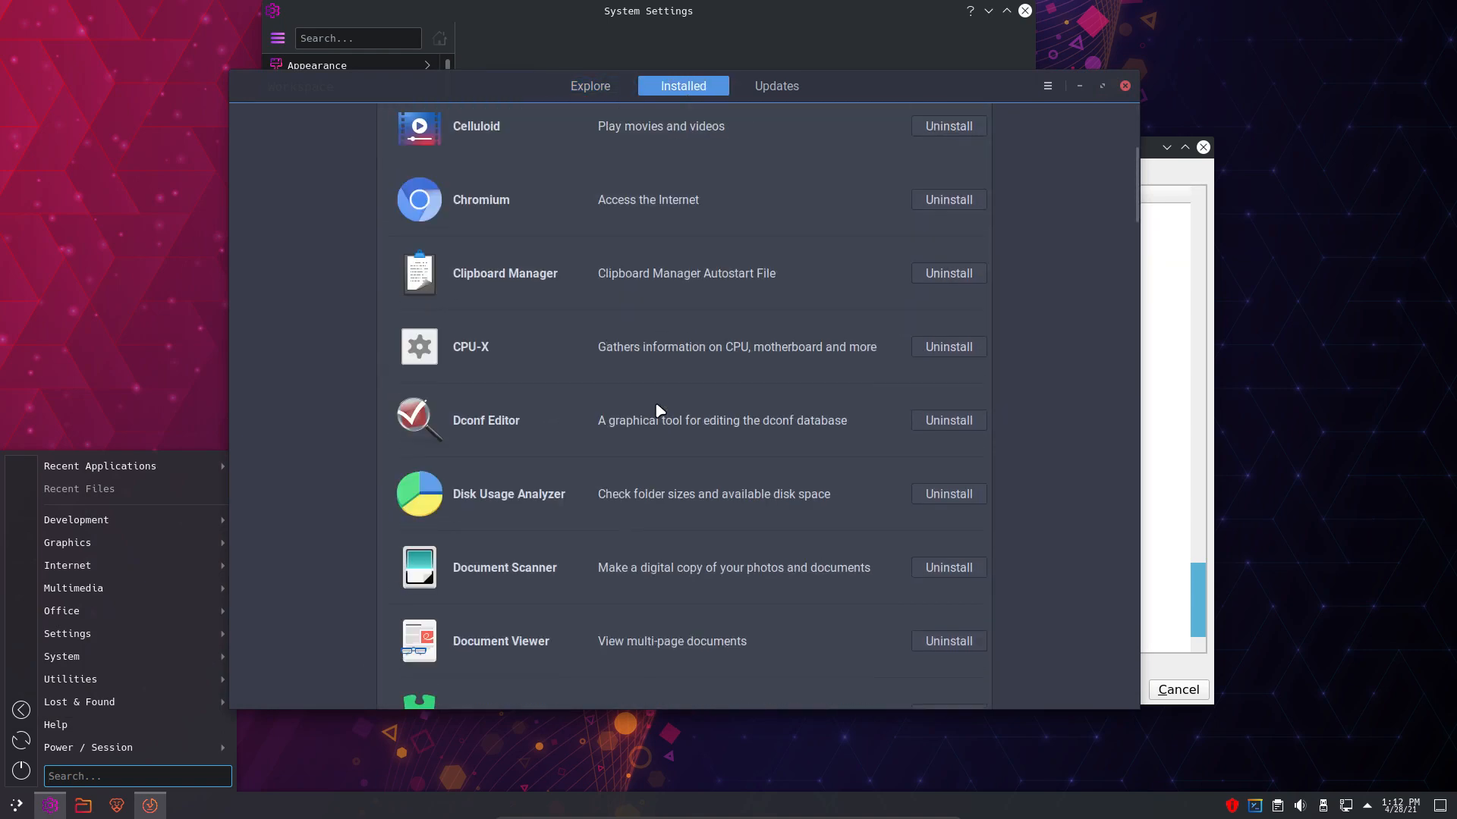
scroll(654, 443, down, 10)
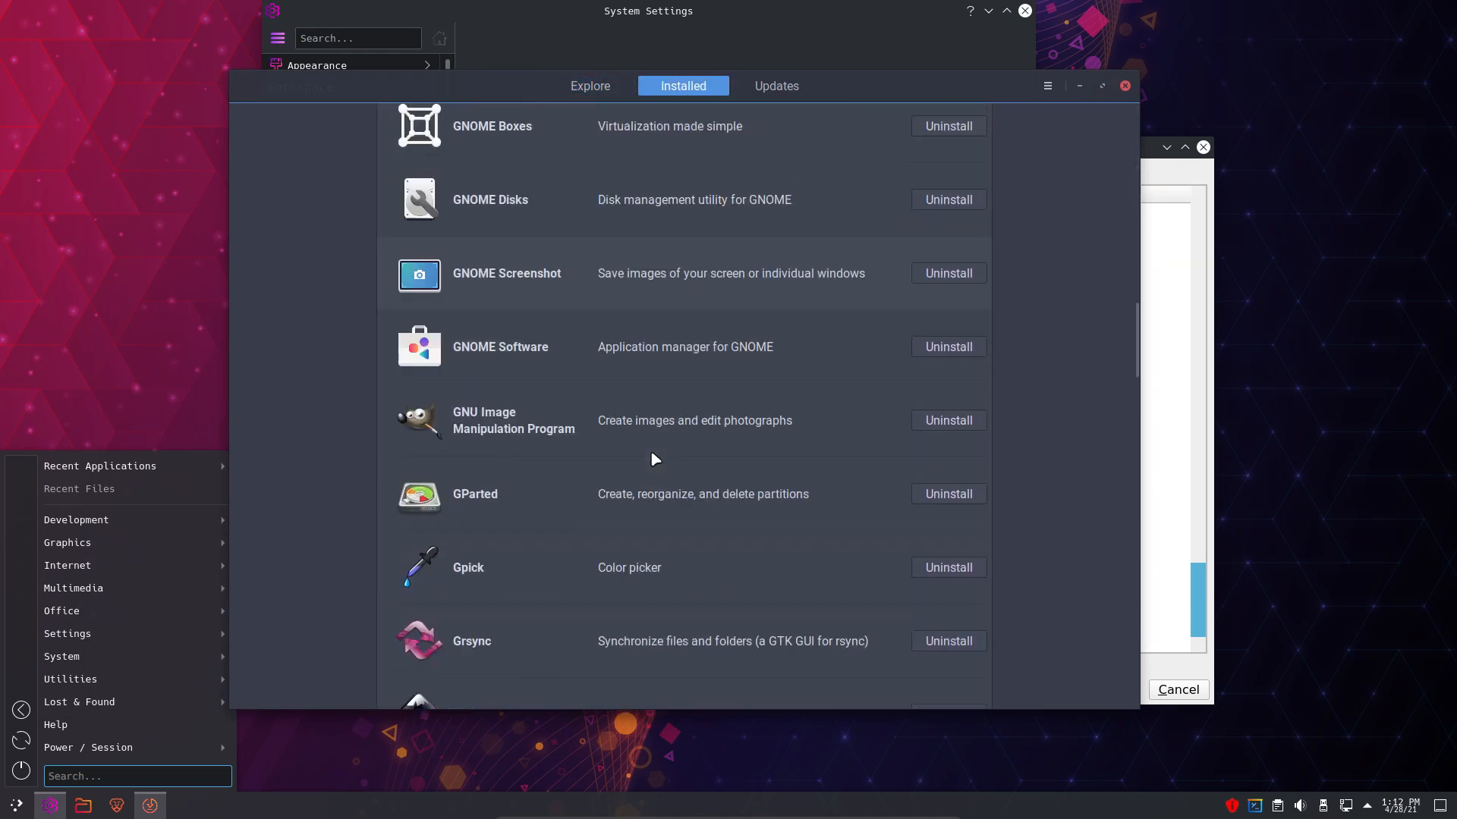
scroll(650, 453, down, 4)
scroll(655, 459, down, 3)
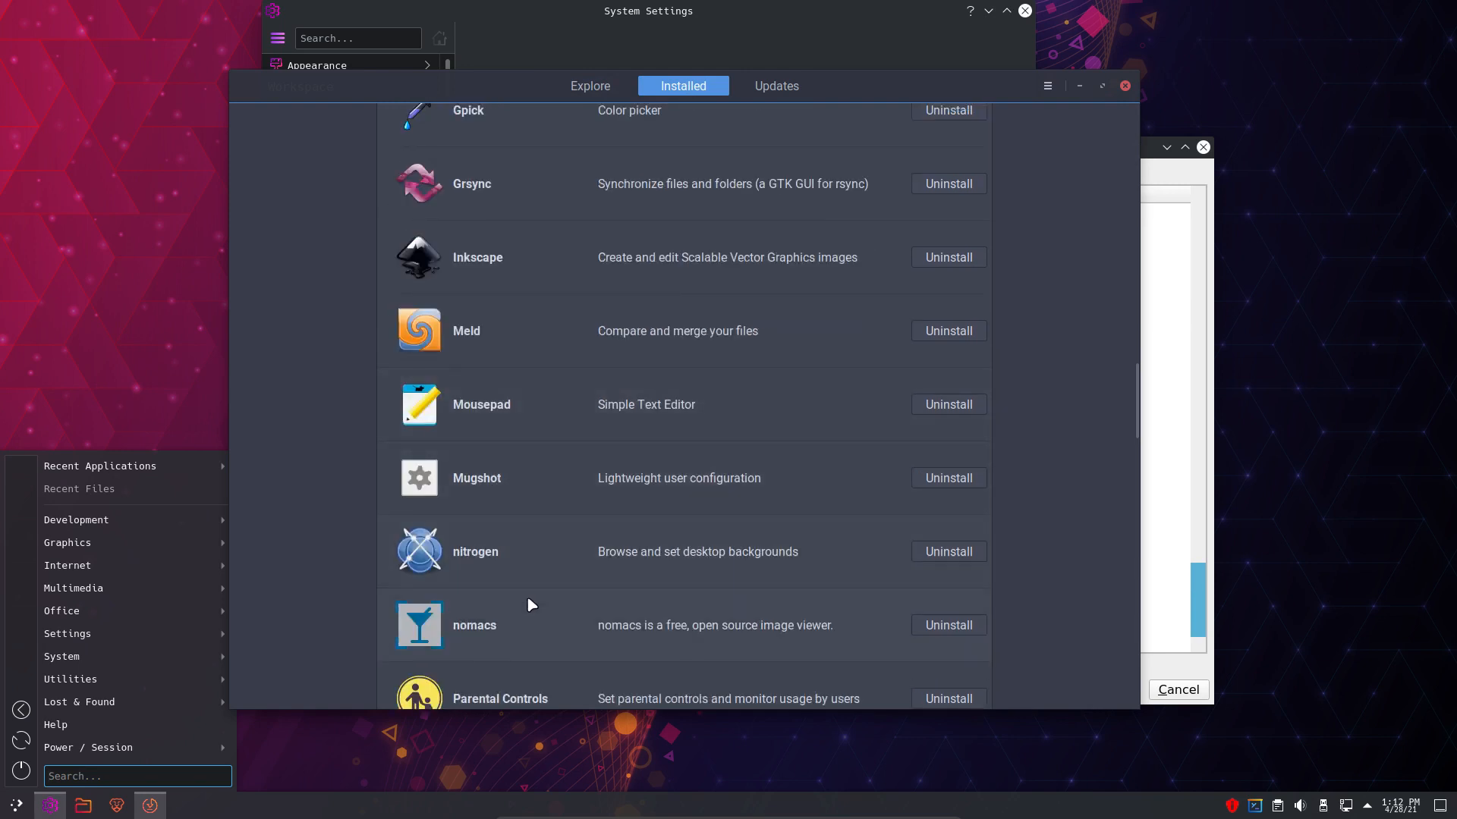
drag(849, 87, 0, 96)
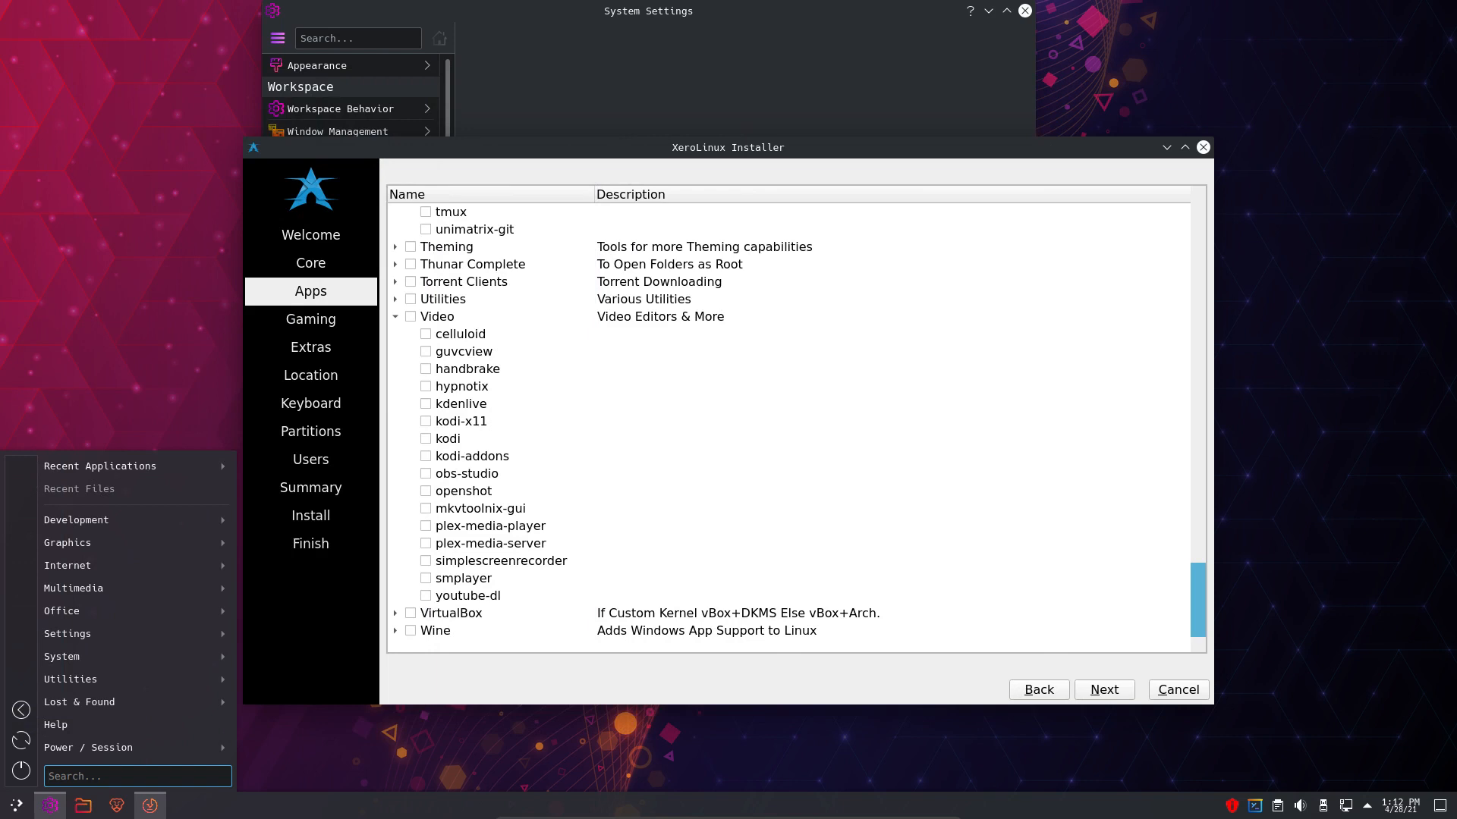
- Advance the installer through Gaming, Extras and Location to the Keyboard page
click(494, 671)
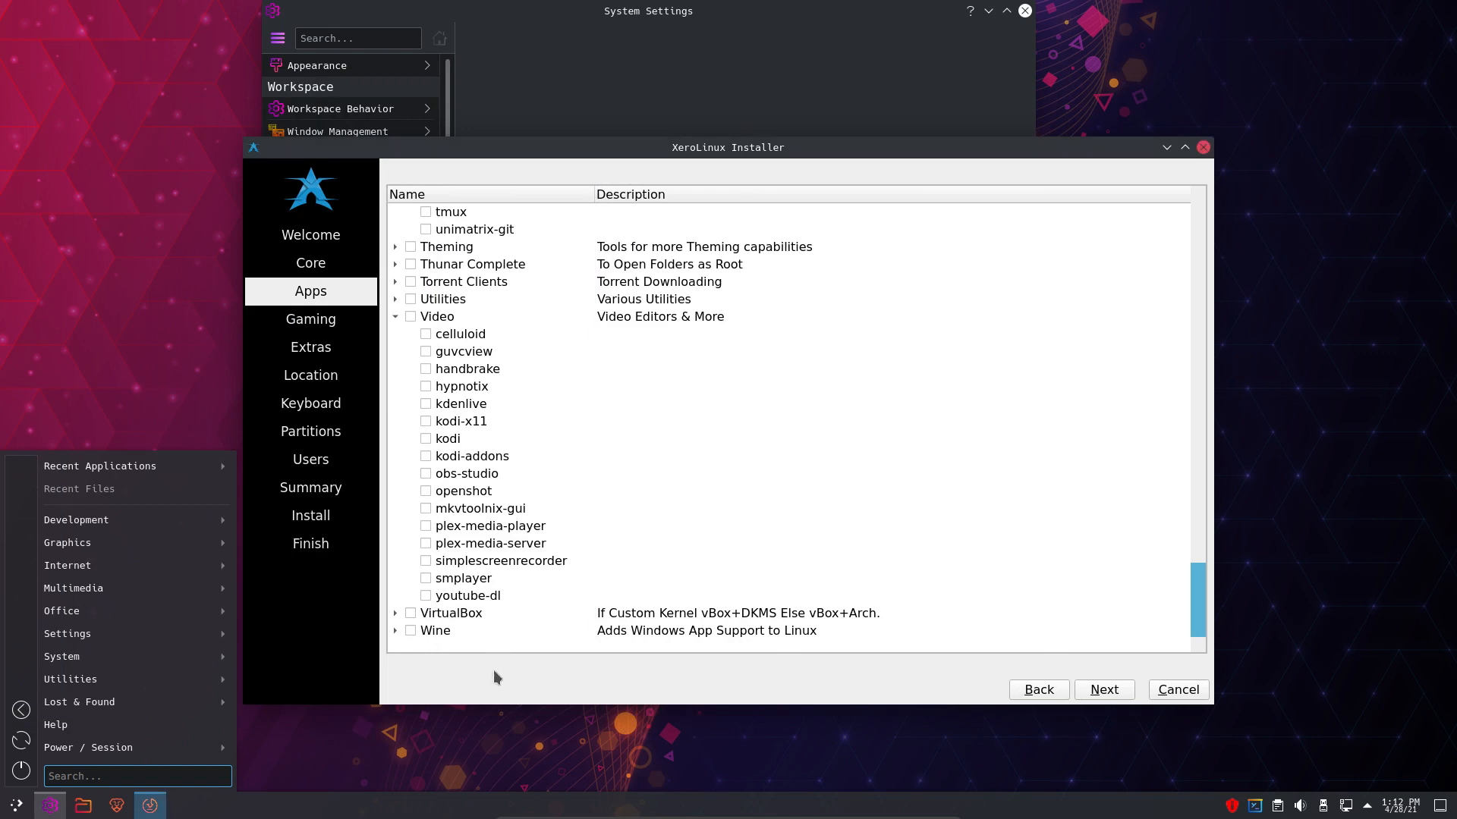
click(1096, 691)
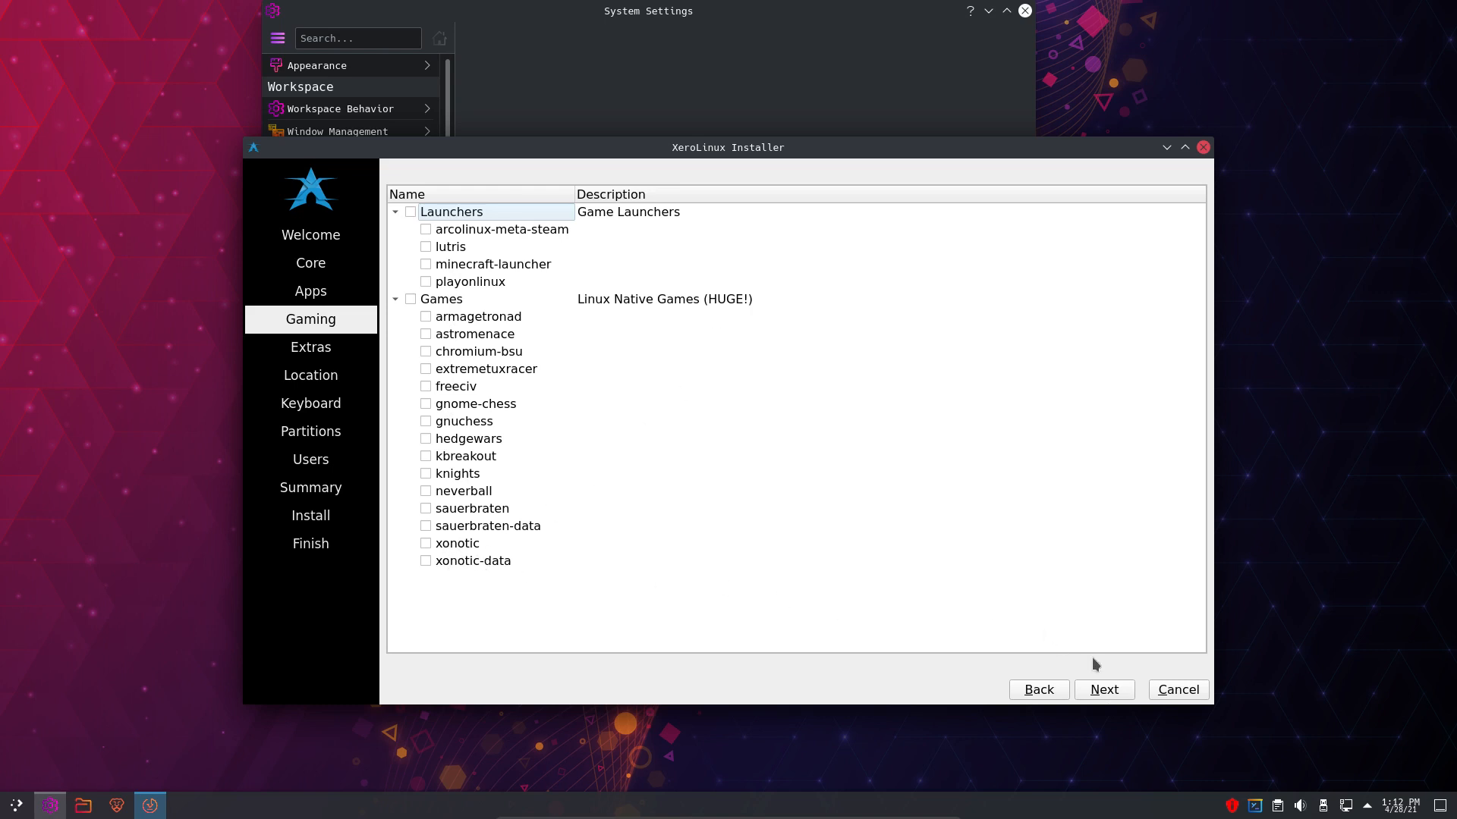
click(1101, 692)
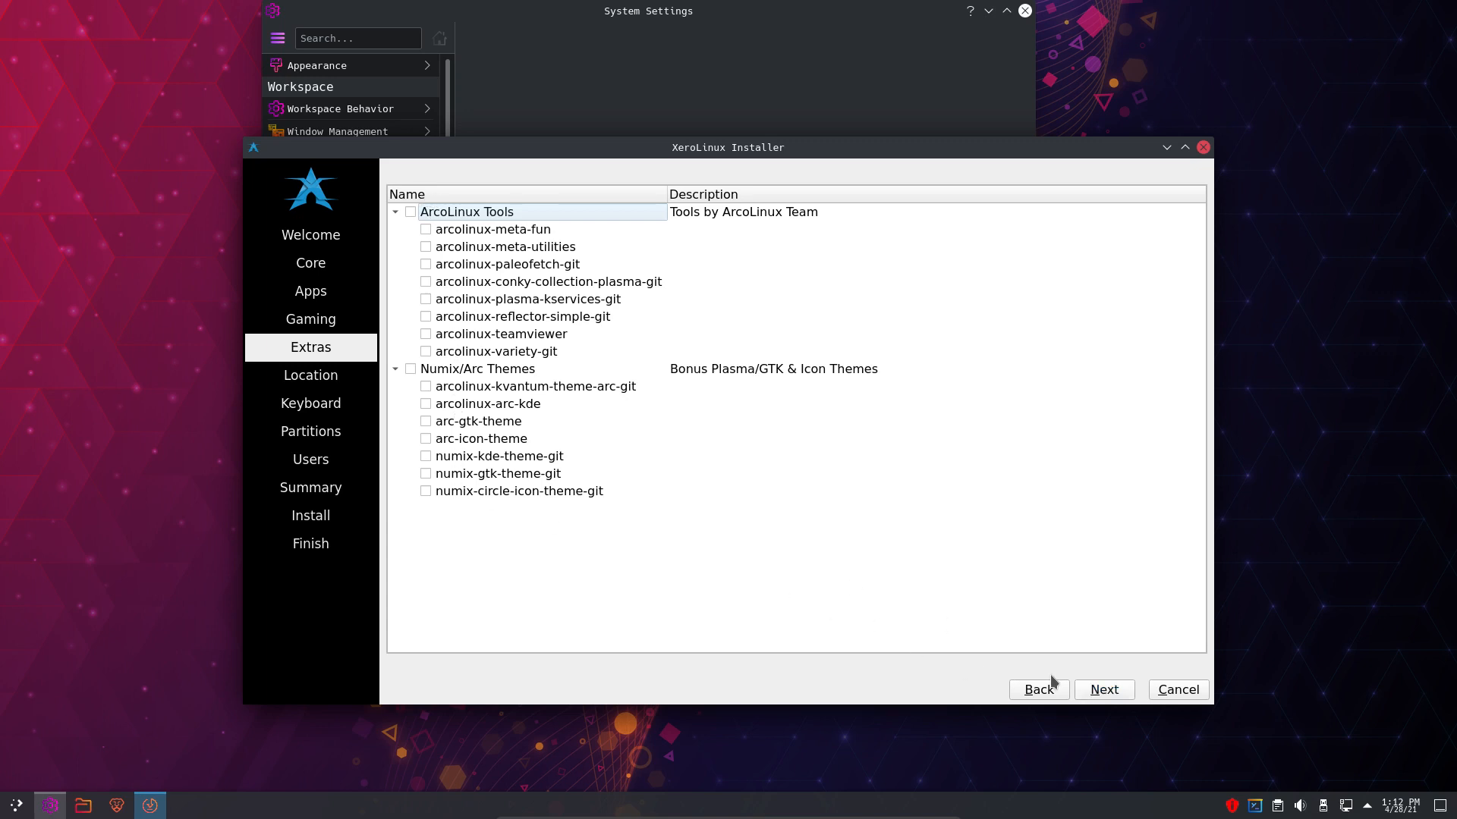
click(1103, 690)
click(1106, 690)
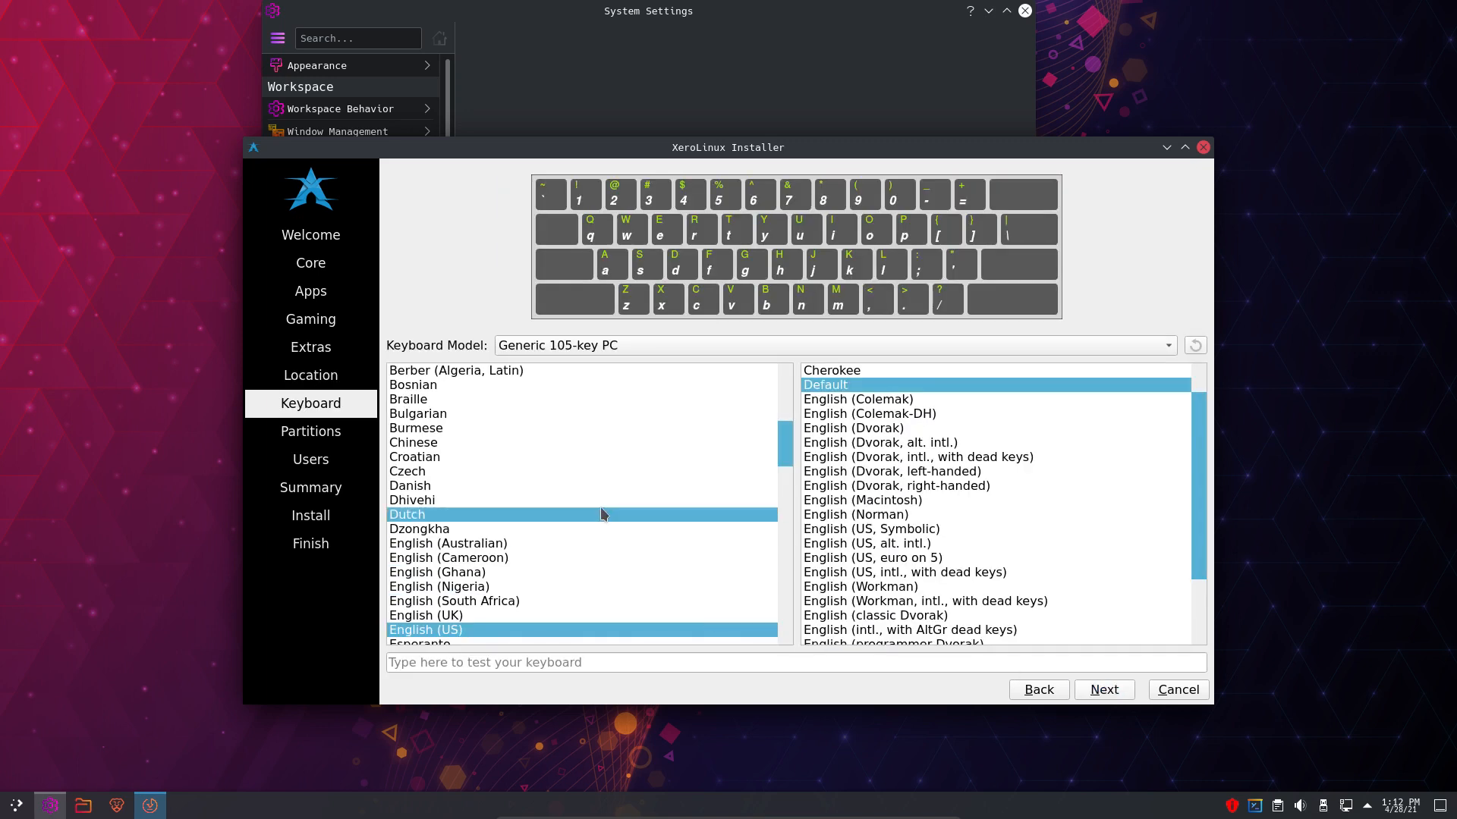
- Choose the Belgian keyboard layout and erase the whole disk without encryption
scroll(596, 505, up, 4)
click(453, 529)
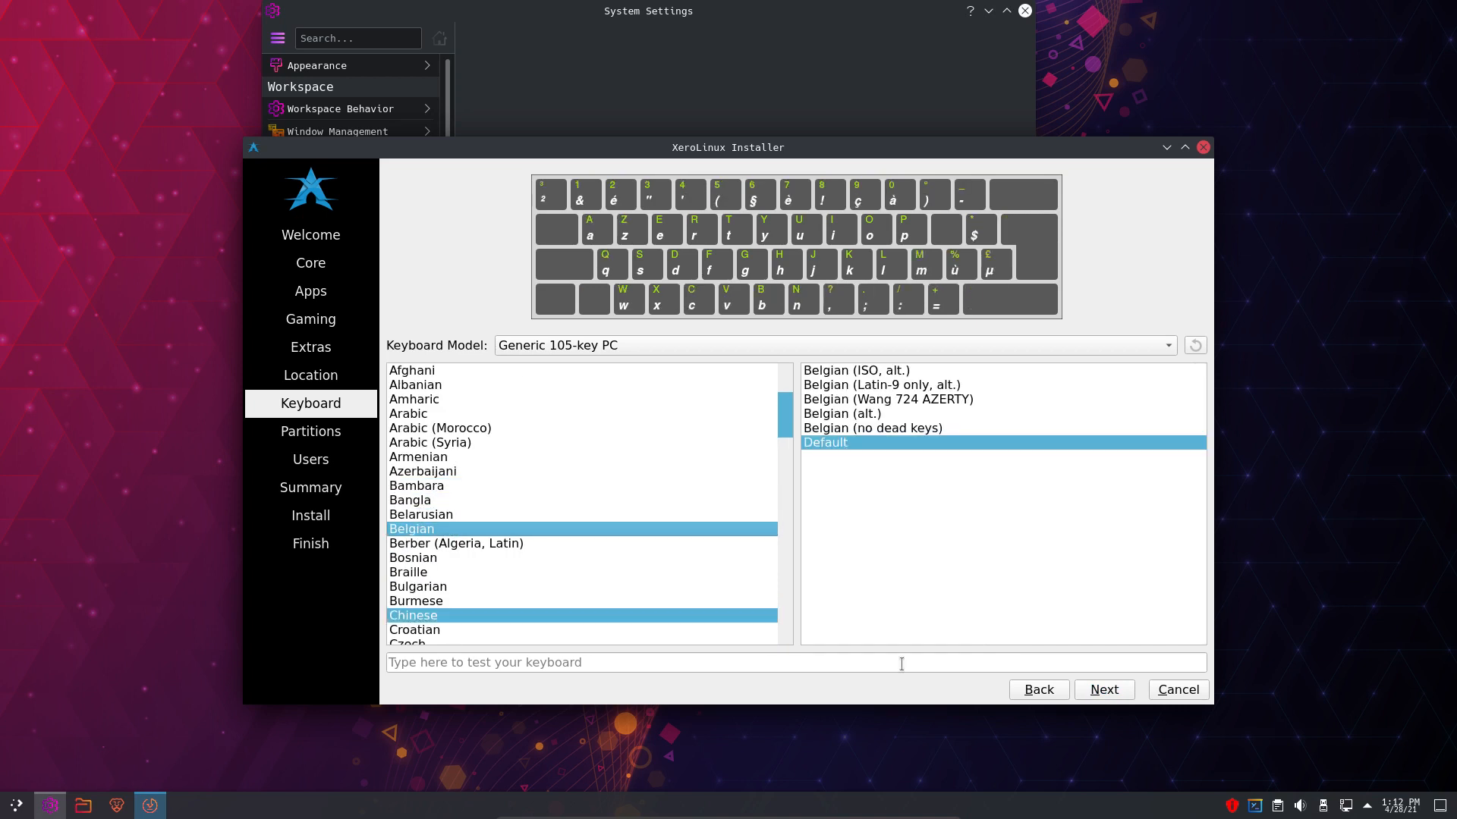
click(1104, 690)
click(520, 229)
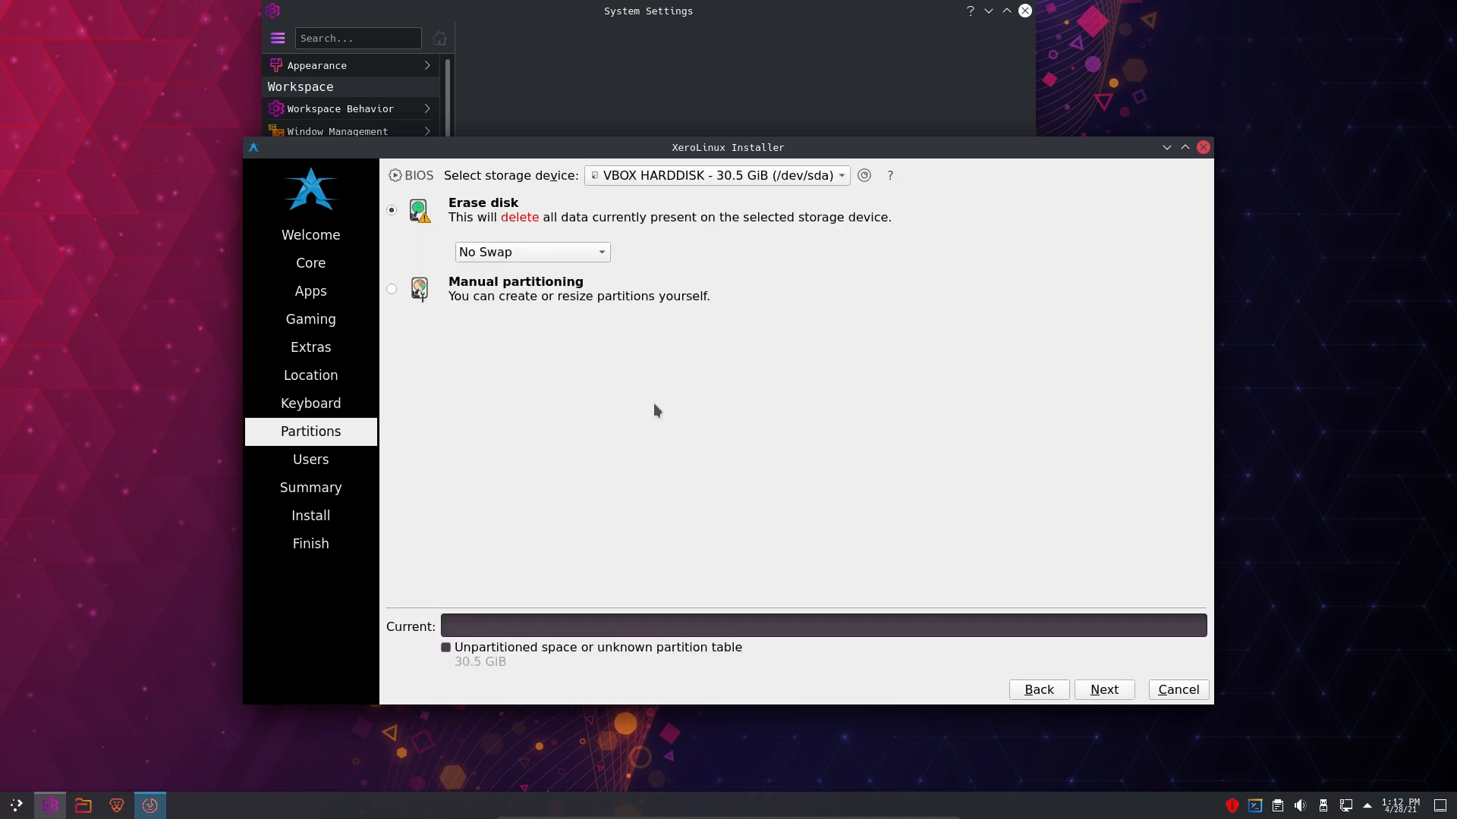
click(472, 522)
click(472, 522)
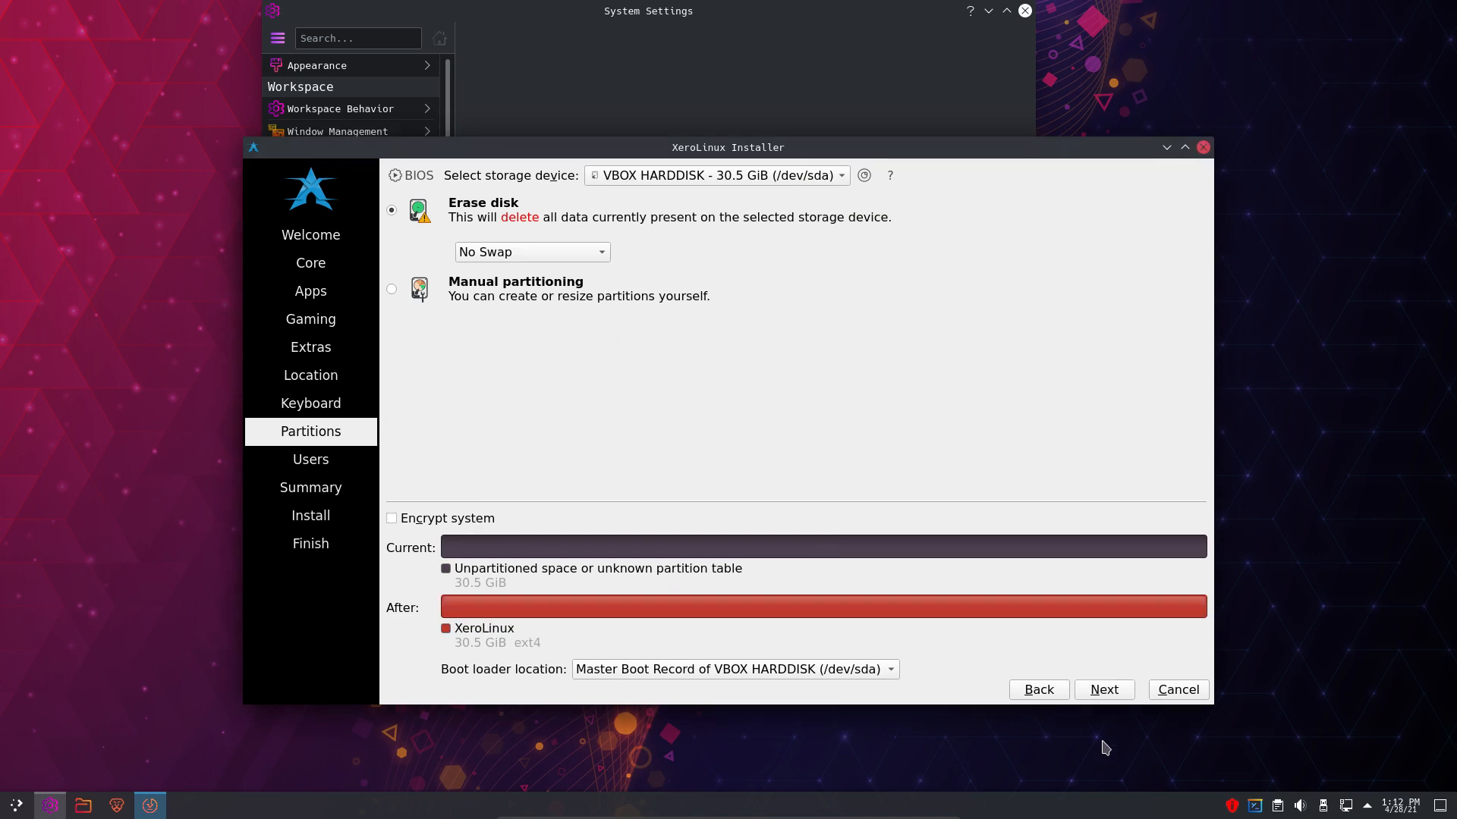
click(1104, 689)
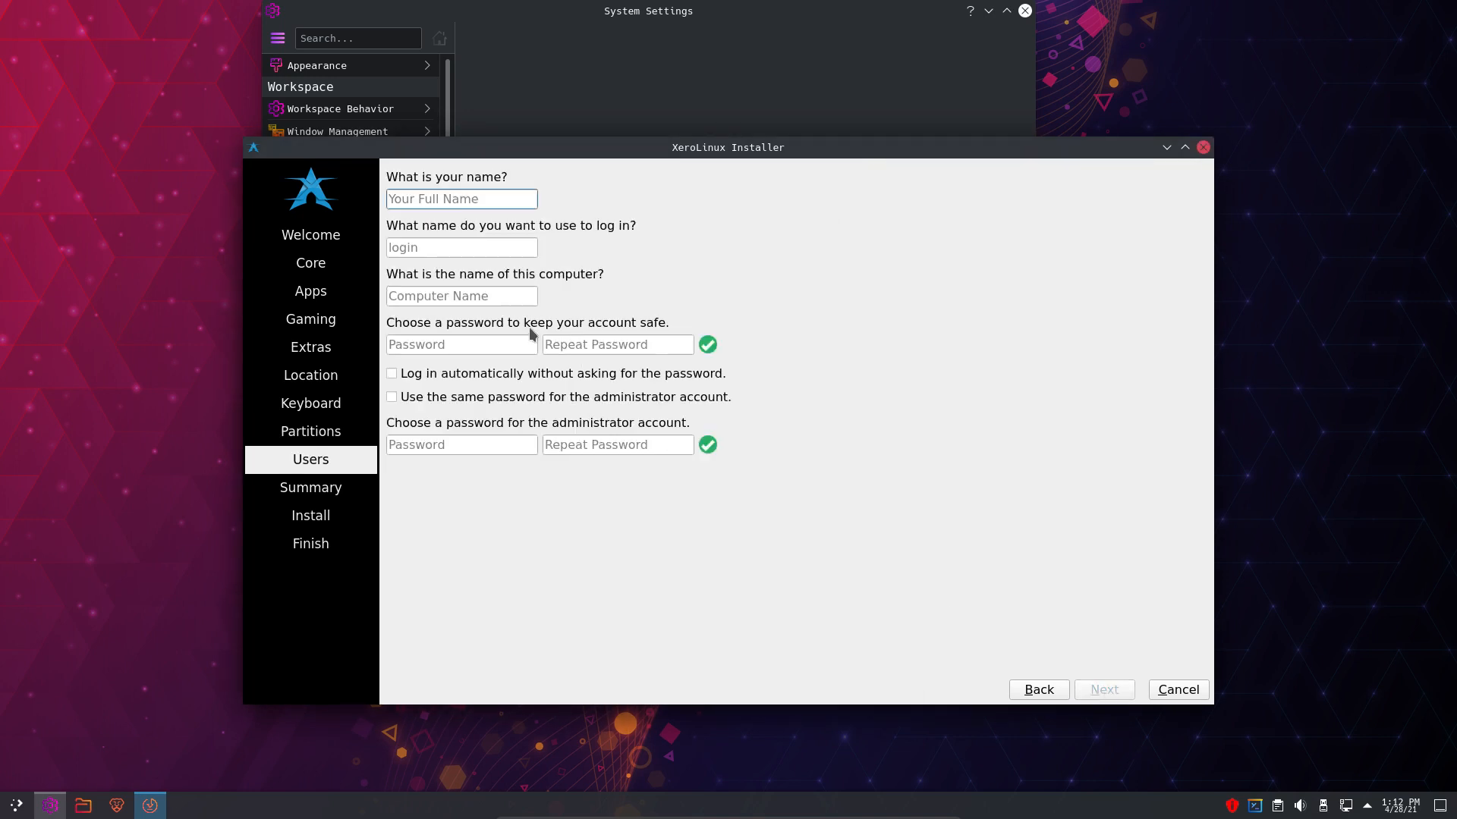
- Enter the user's name and type the account password twice
key(Tab)
key(Tab)
key(Tab)
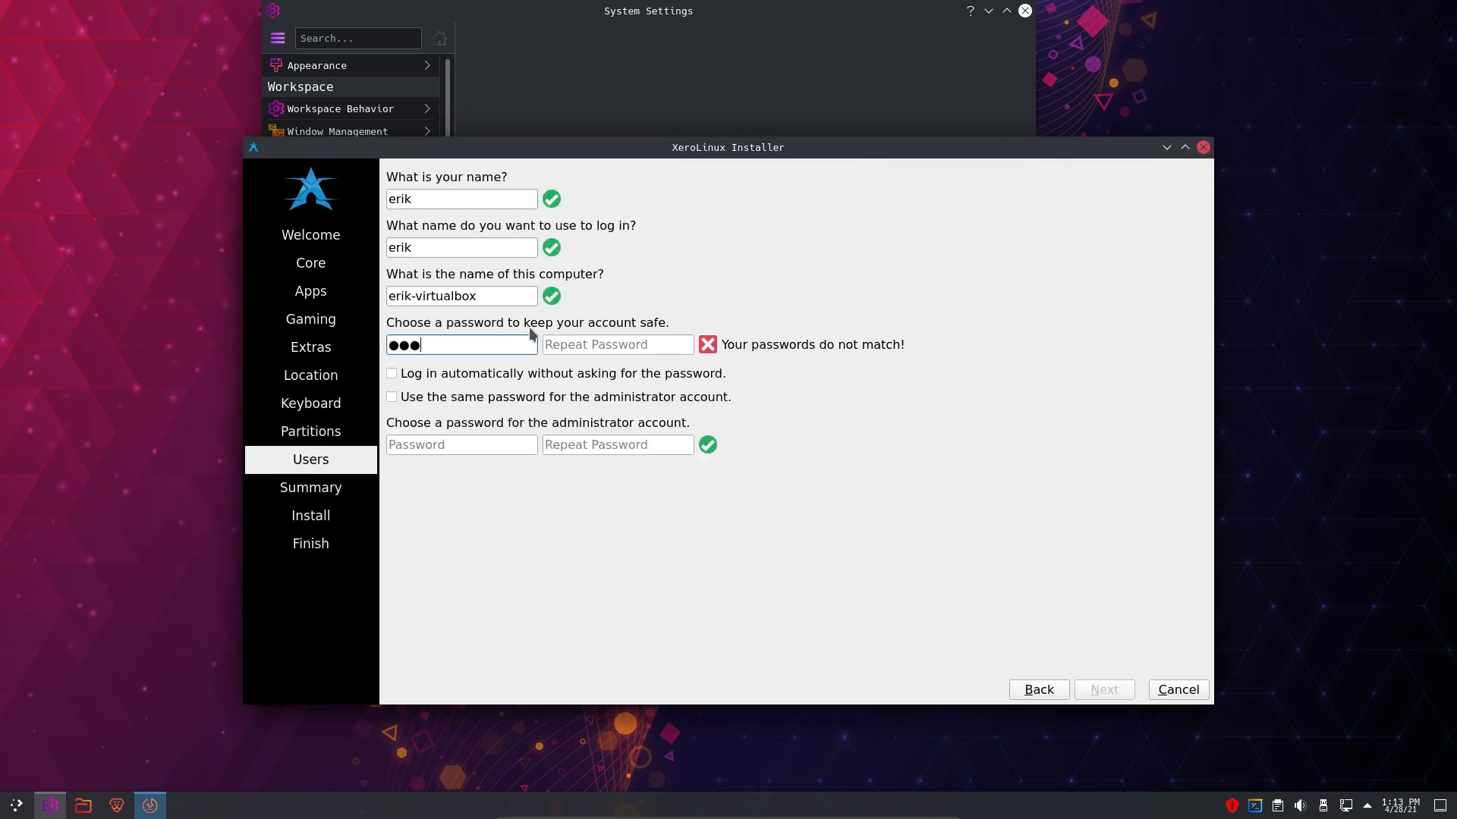
key(Tab)
- Enable automatic login and the shared administrator password, then start the installation
key(Tab)
key(space)
key(Tab)
key(space)
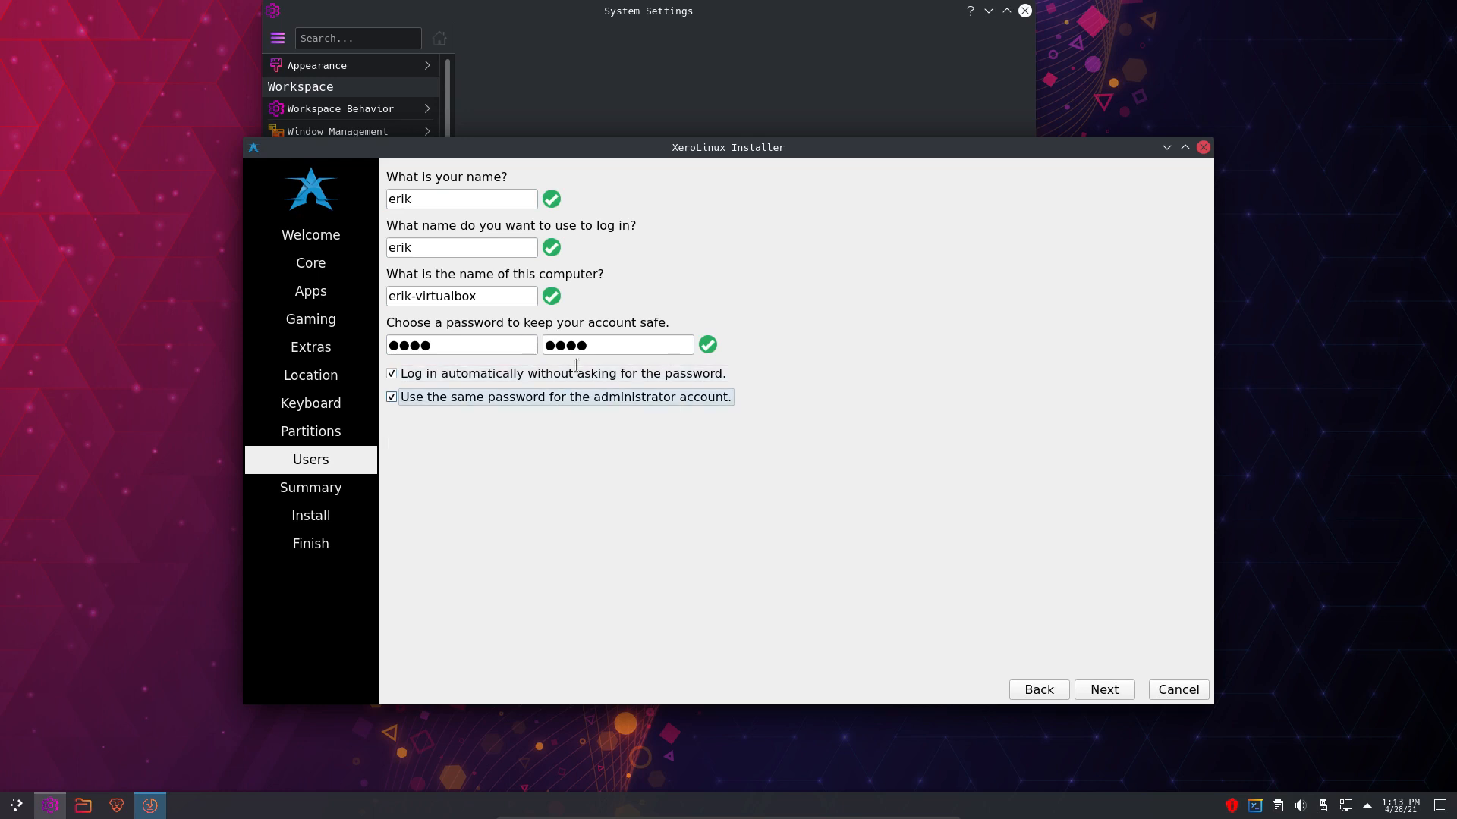
click(1103, 690)
click(1104, 692)
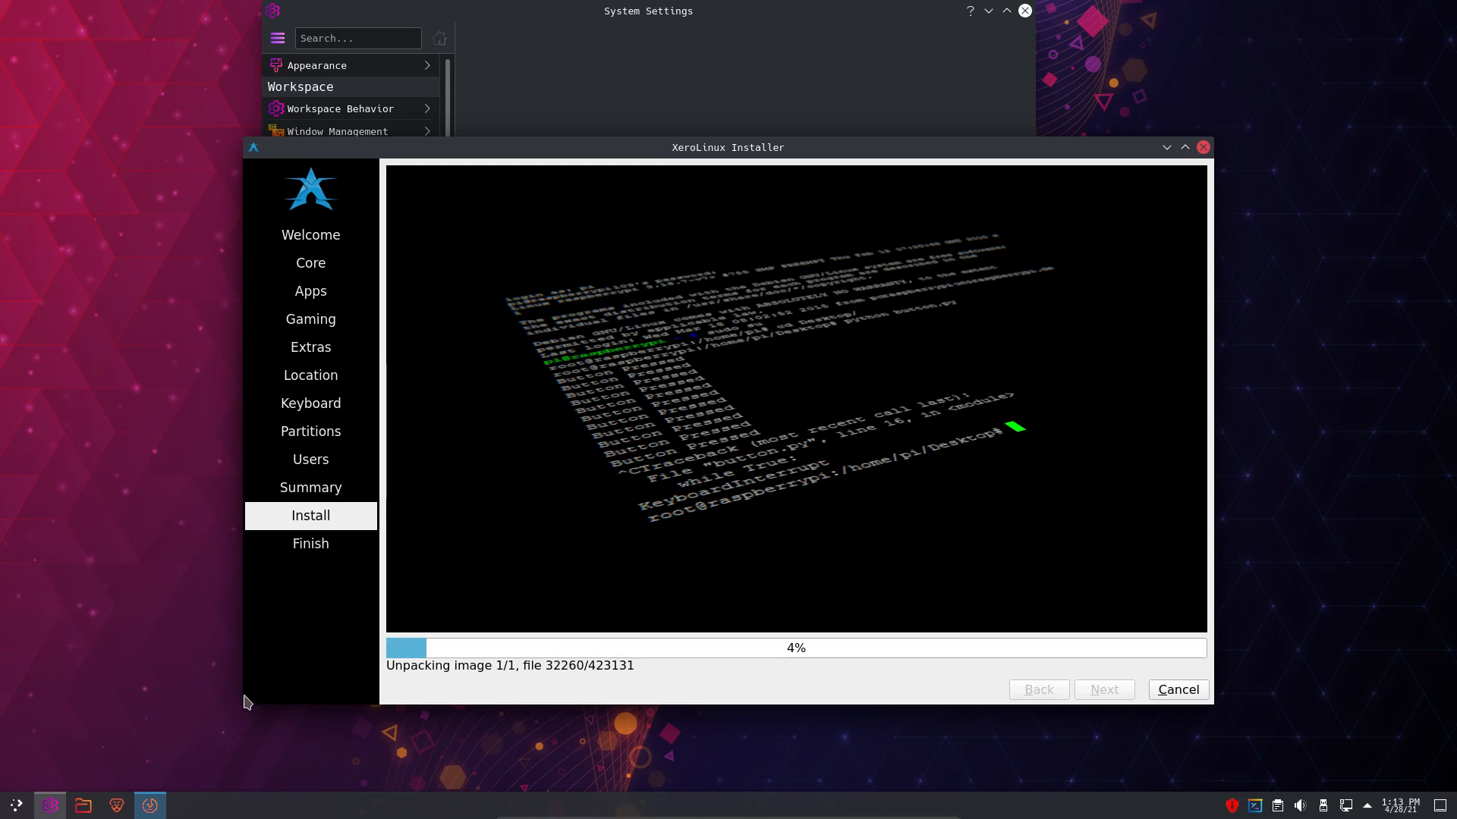
- Maximize System Settings and open the Appearance section's Application Style page
click(800, 84)
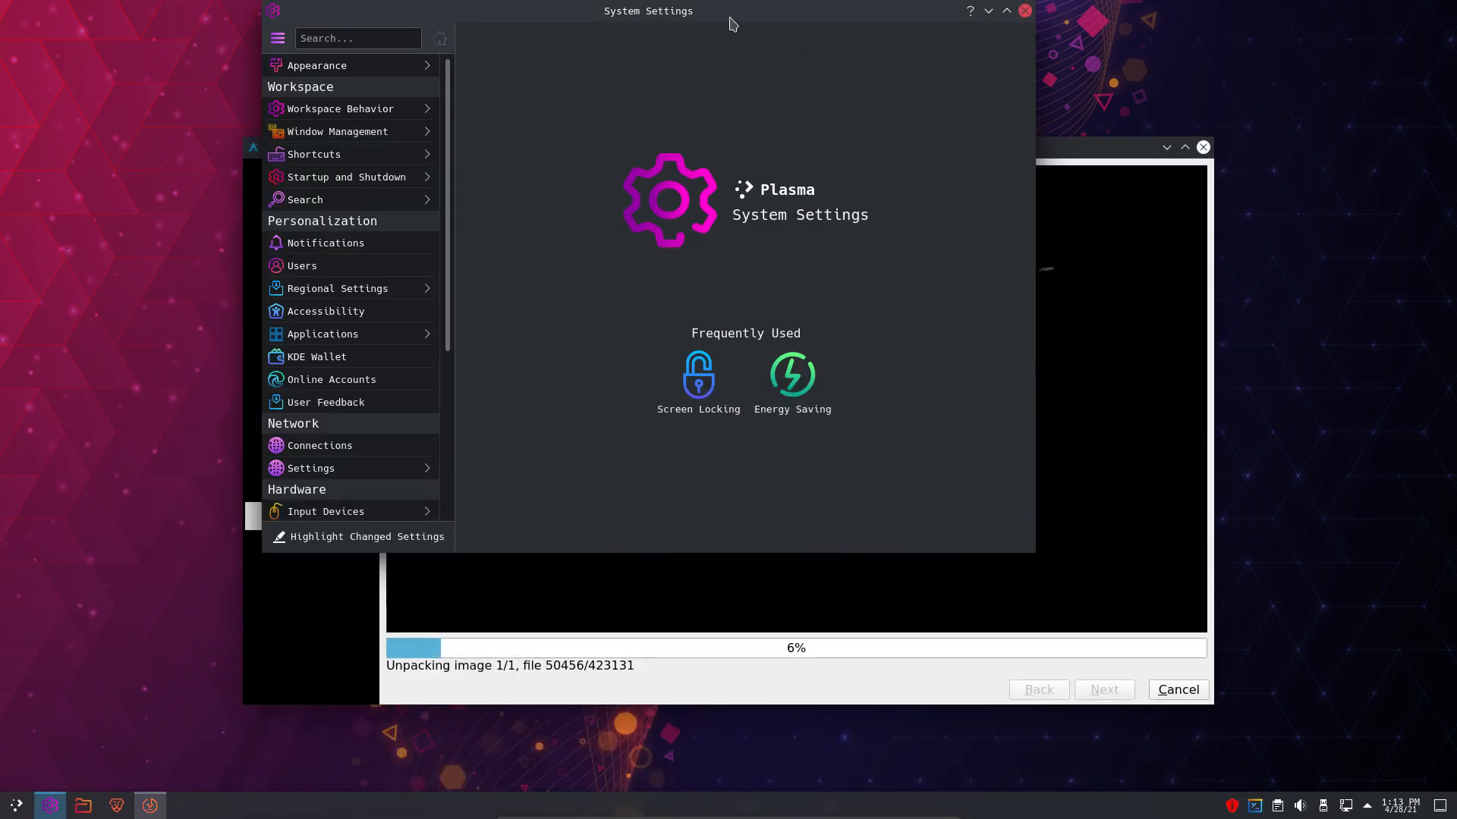
double_click(728, 13)
click(74, 67)
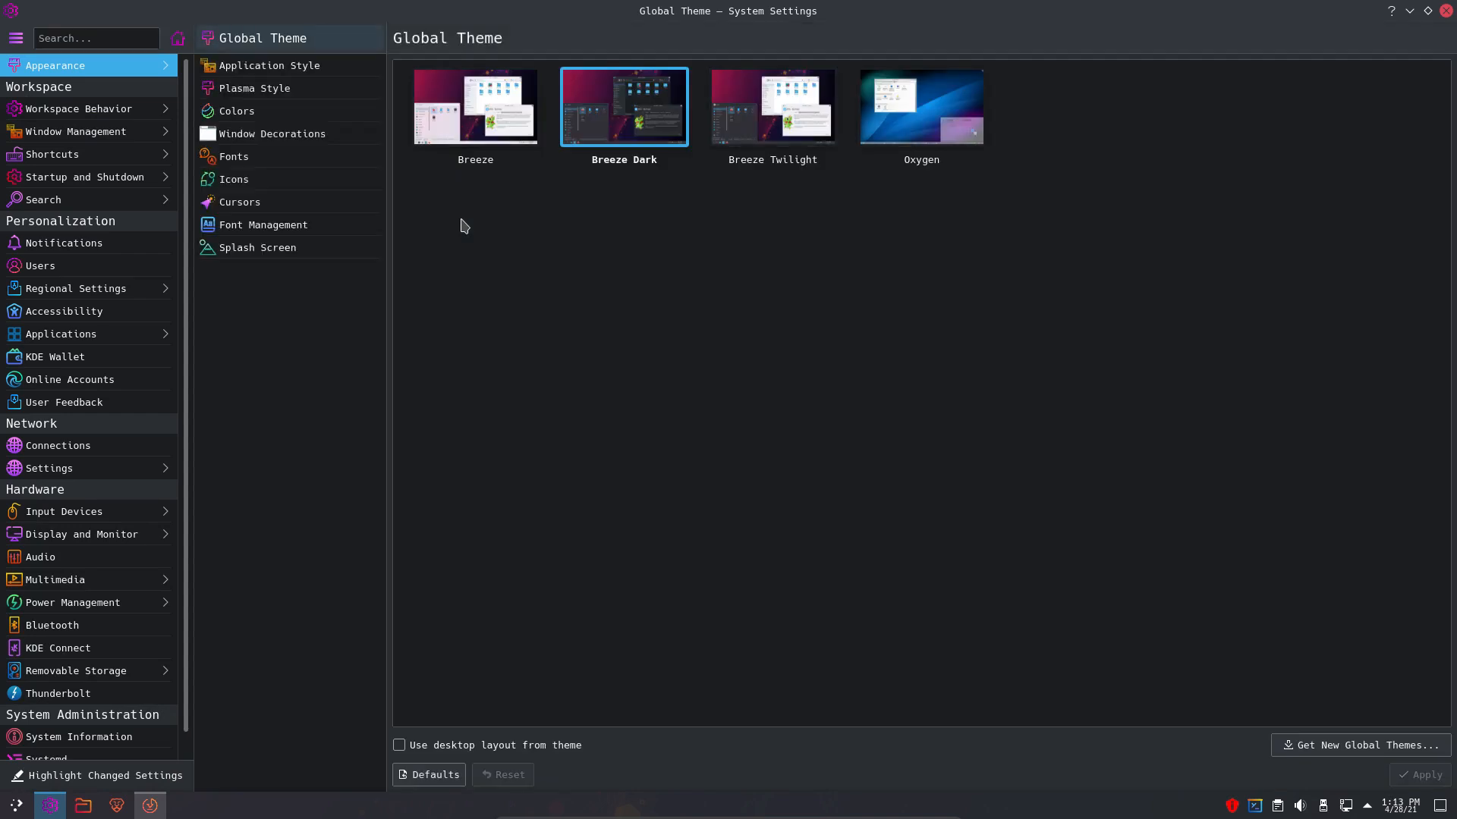
mouse_move(644, 131)
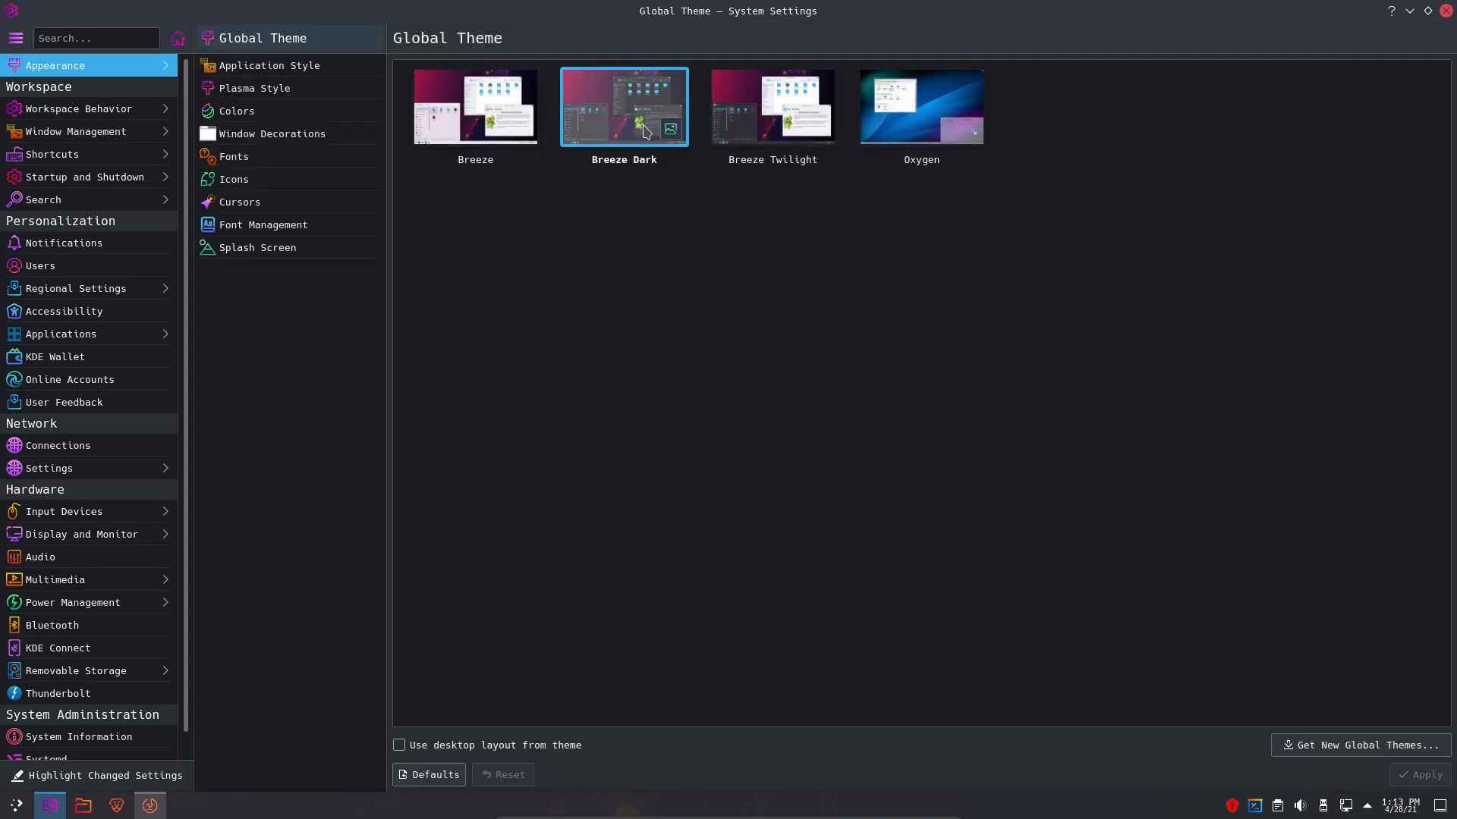
click(284, 67)
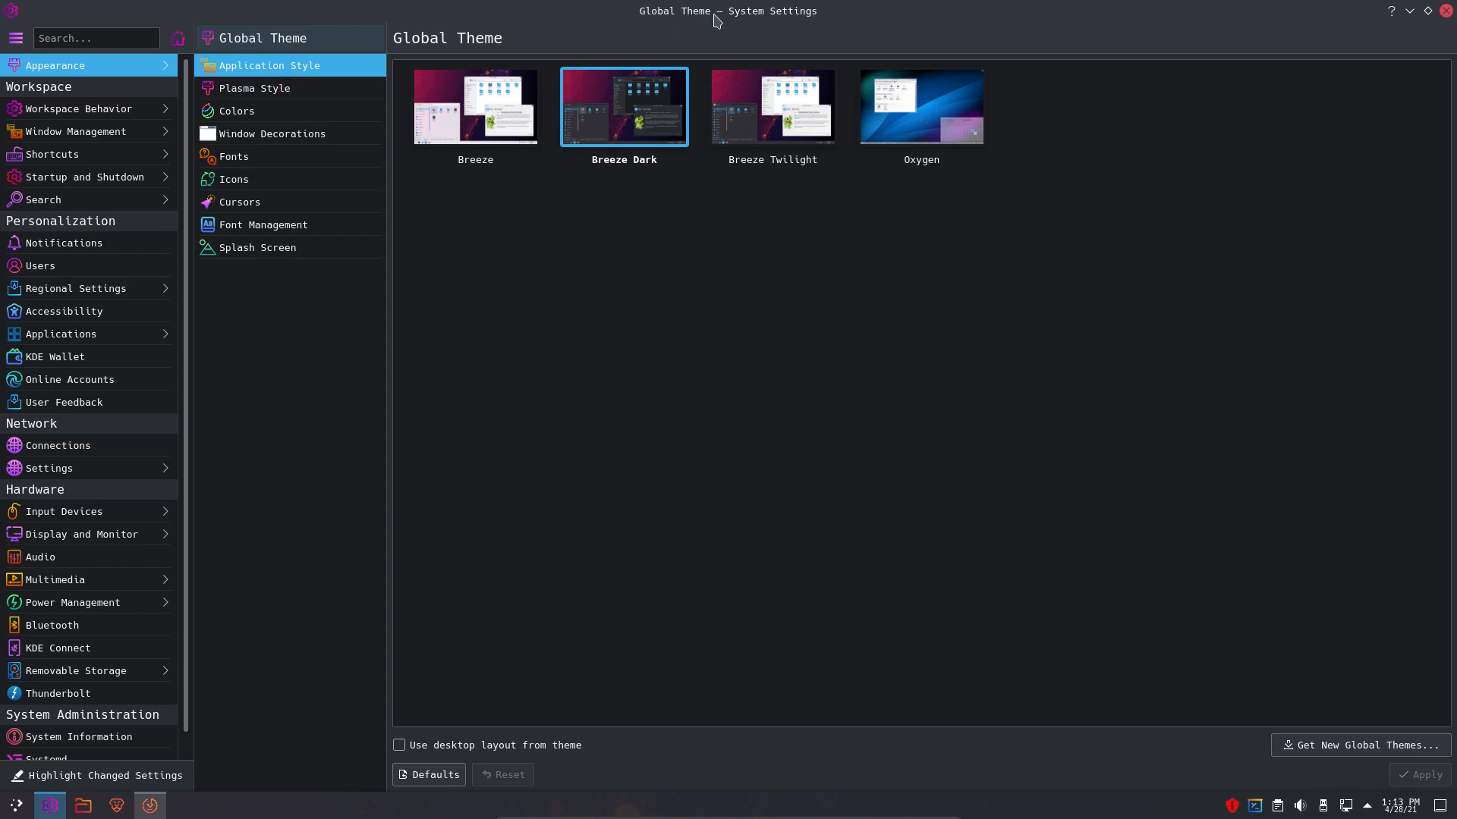
- Step through Plasma Style, Colors and Window Decorations to the Fonts page showing Hack 10pt
drag(716, 11, 706, 354)
double_click(705, 354)
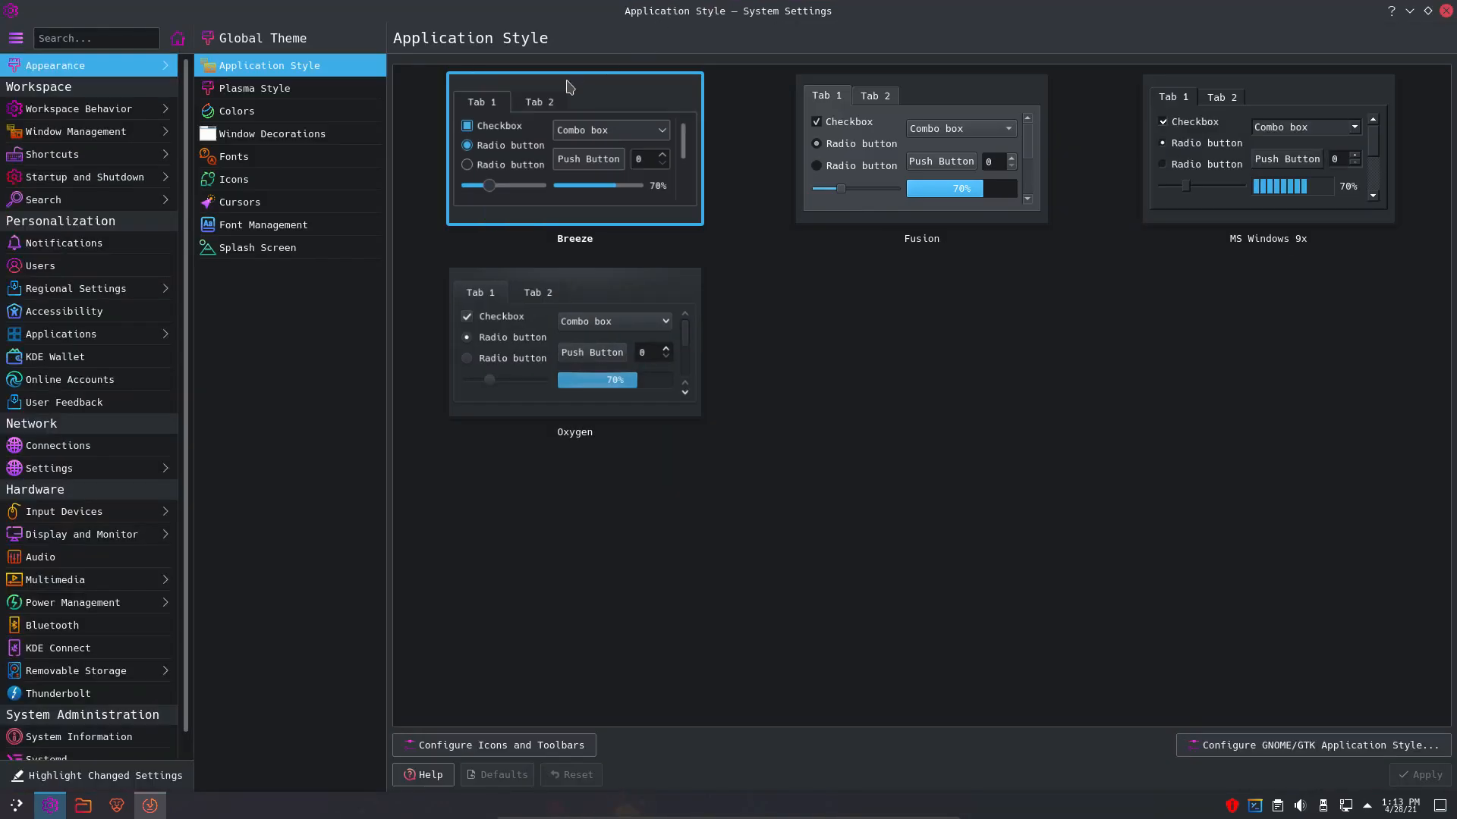
click(262, 88)
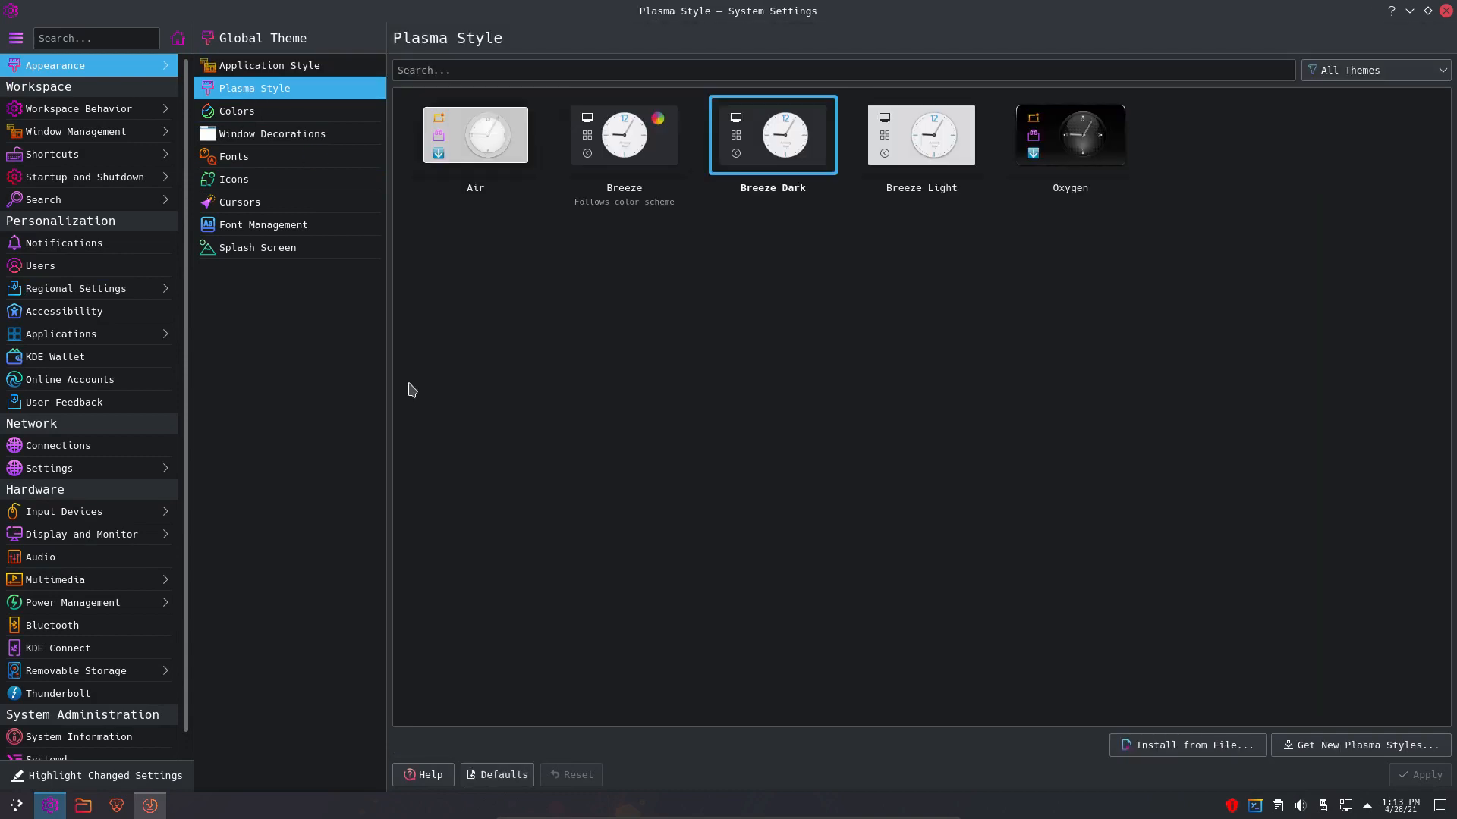
click(285, 113)
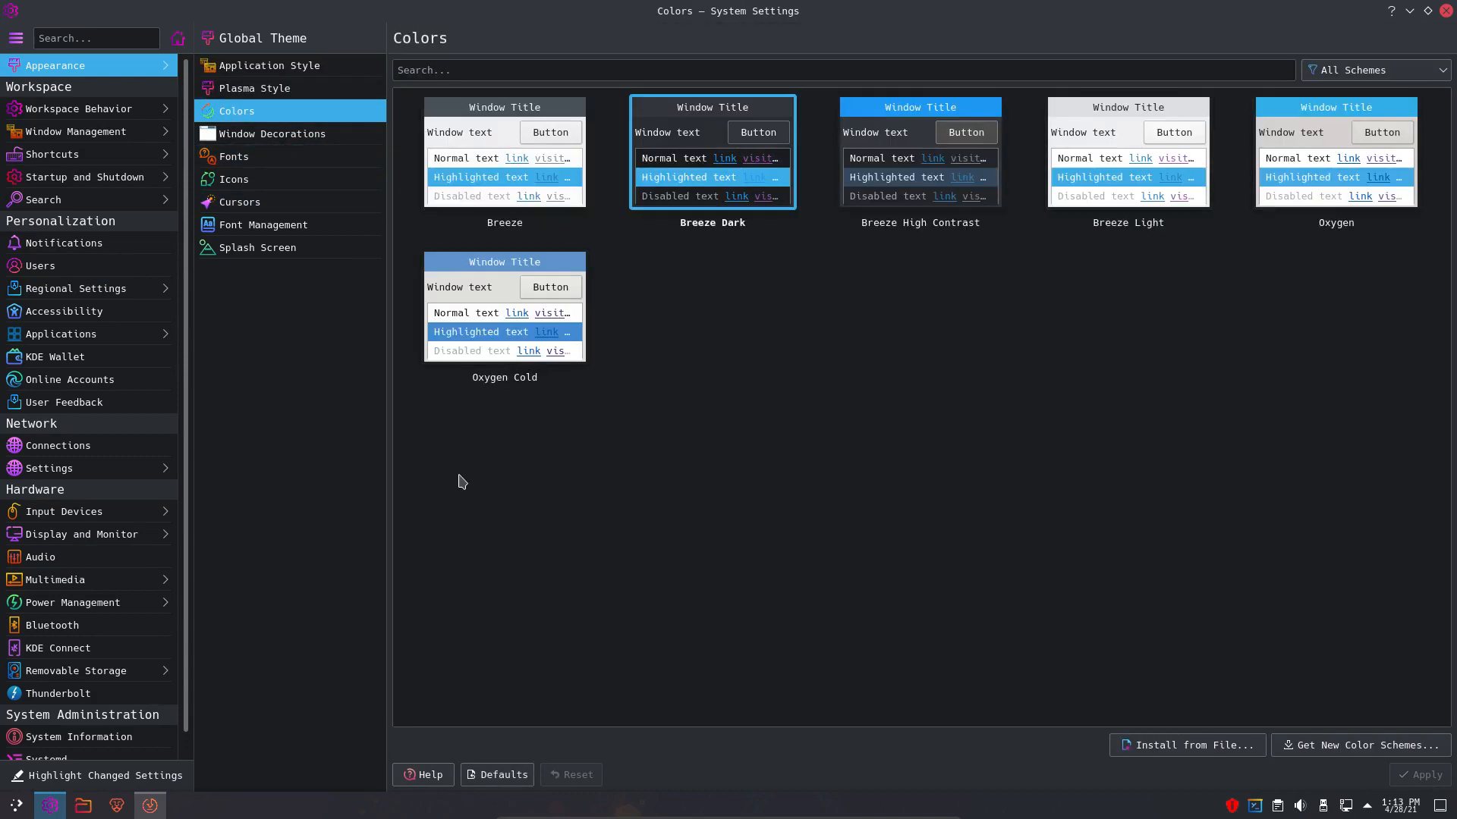
click(313, 133)
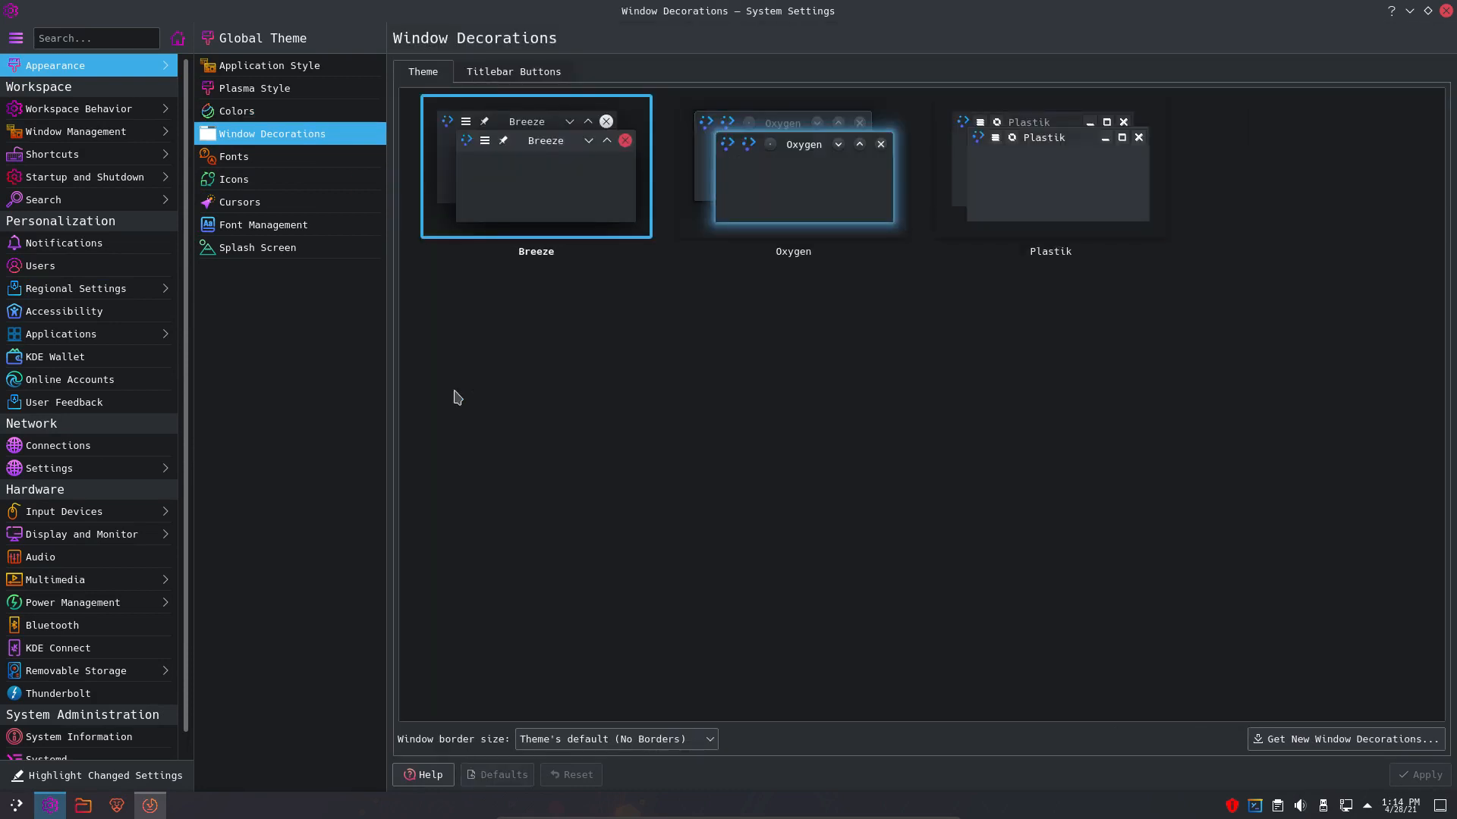
click(235, 156)
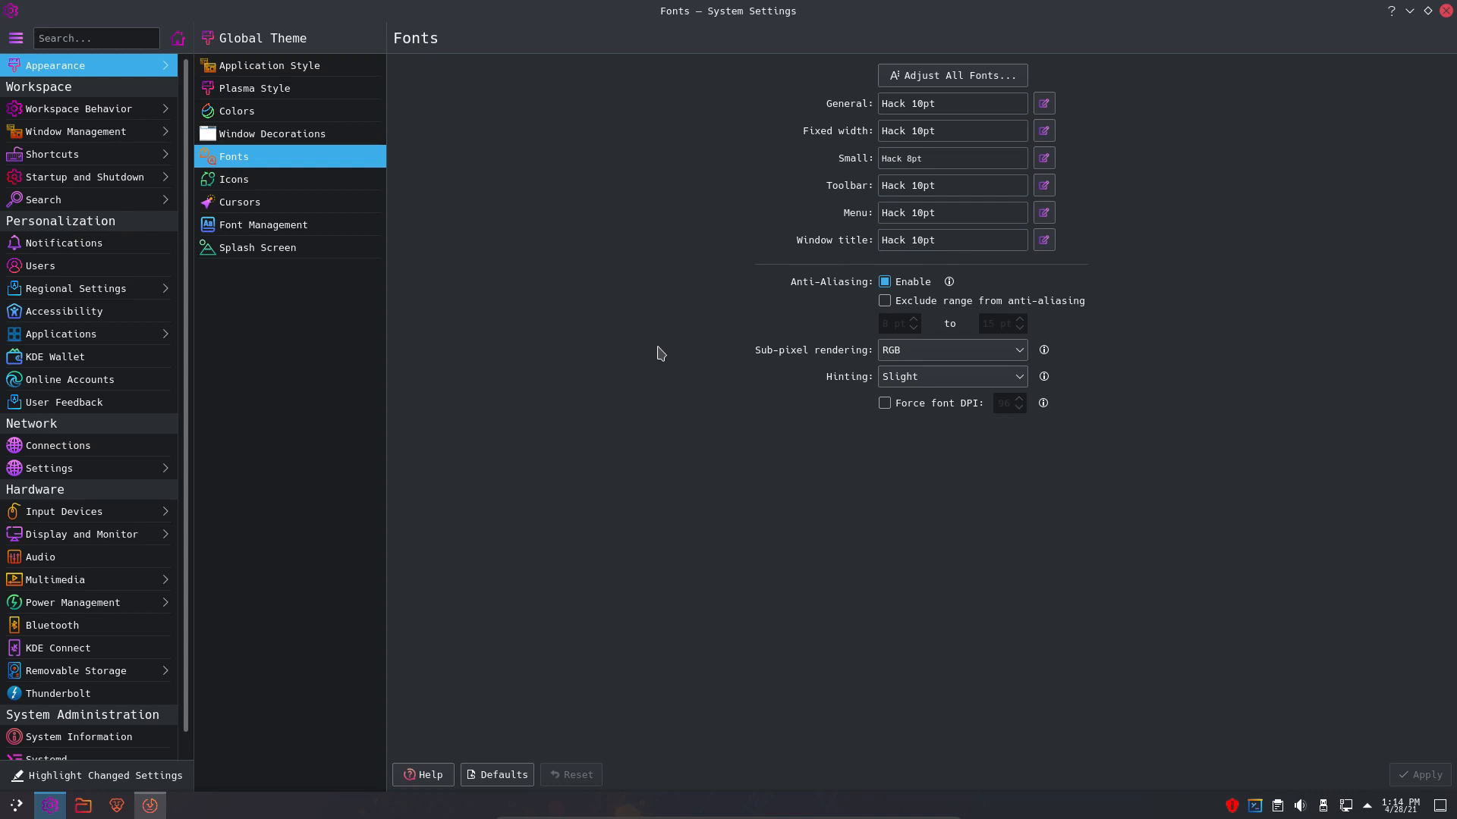
- Select and apply the Breeze Light cursor theme at size 24 on the Cursors page
click(269, 179)
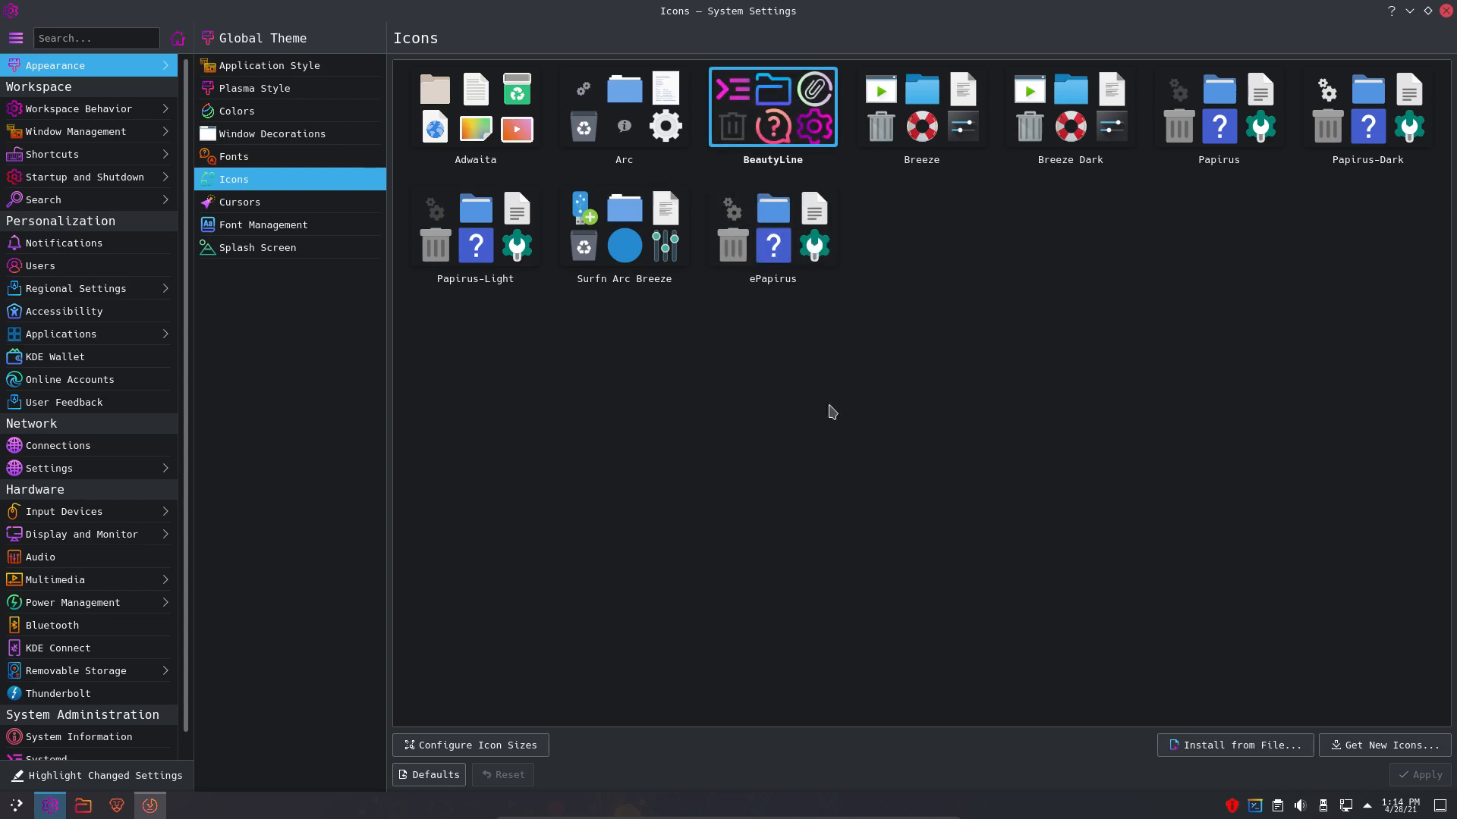
click(250, 210)
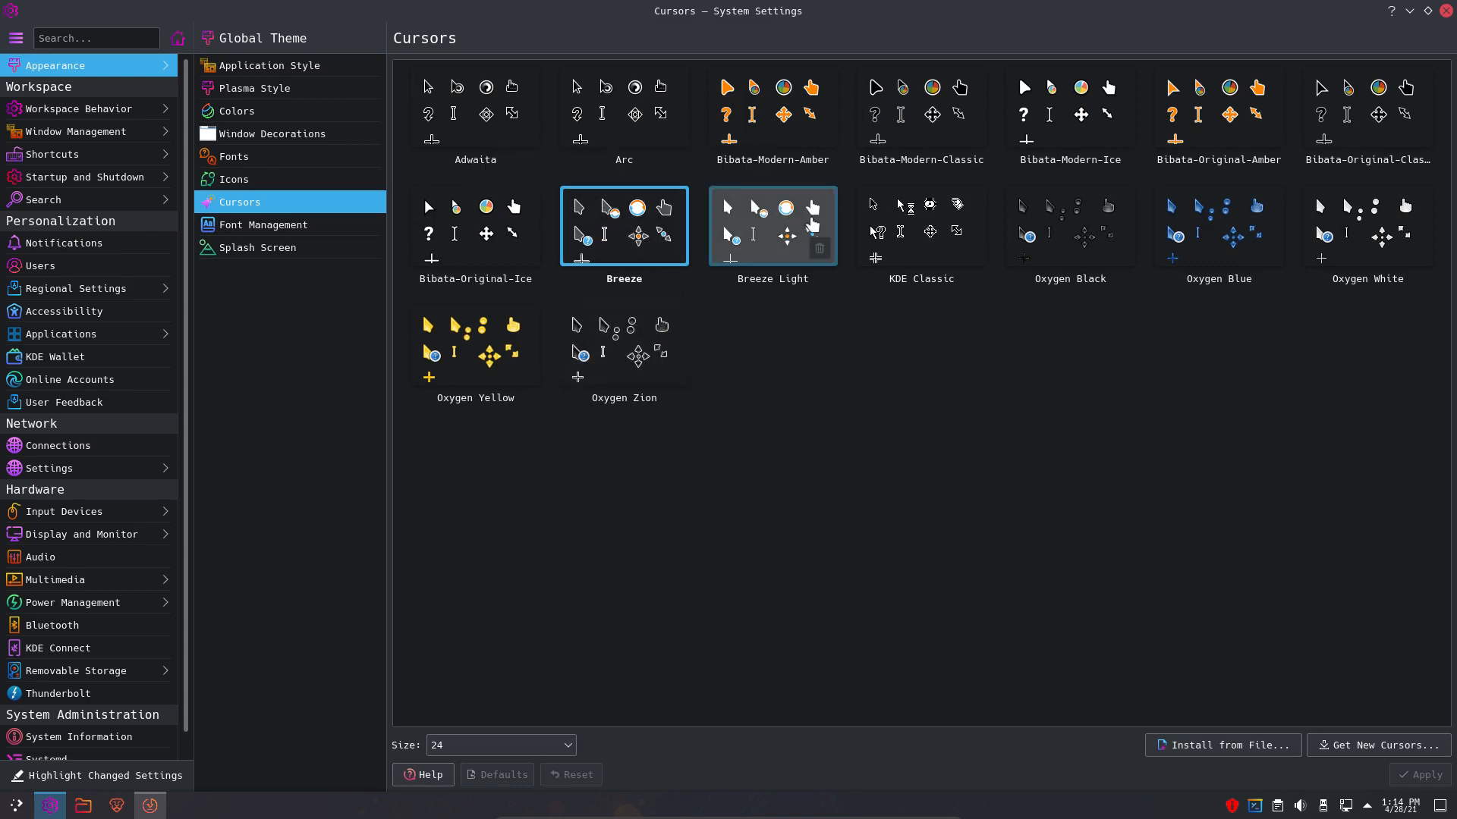
click(772, 226)
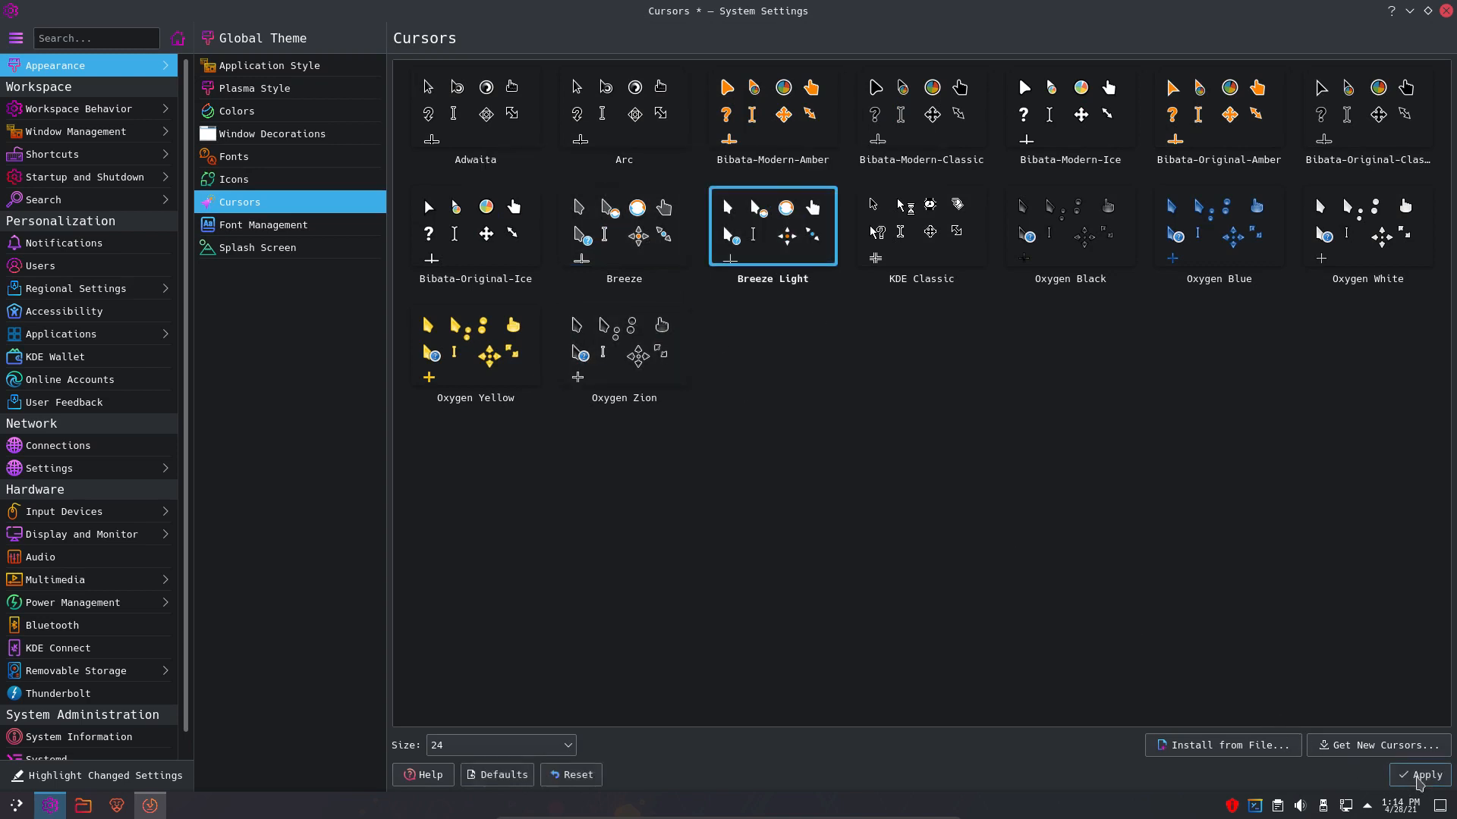
click(1420, 775)
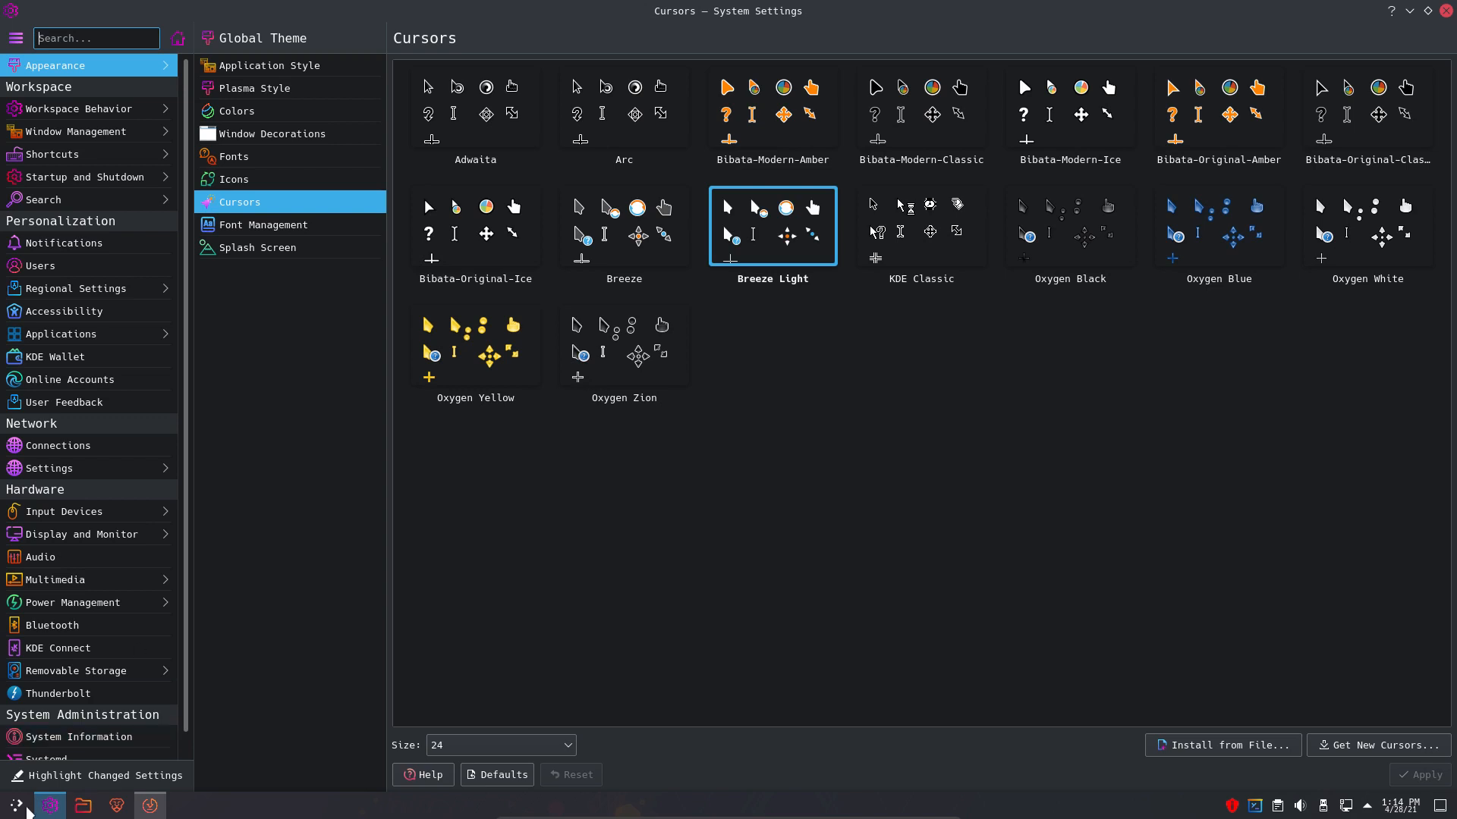
click(18, 807)
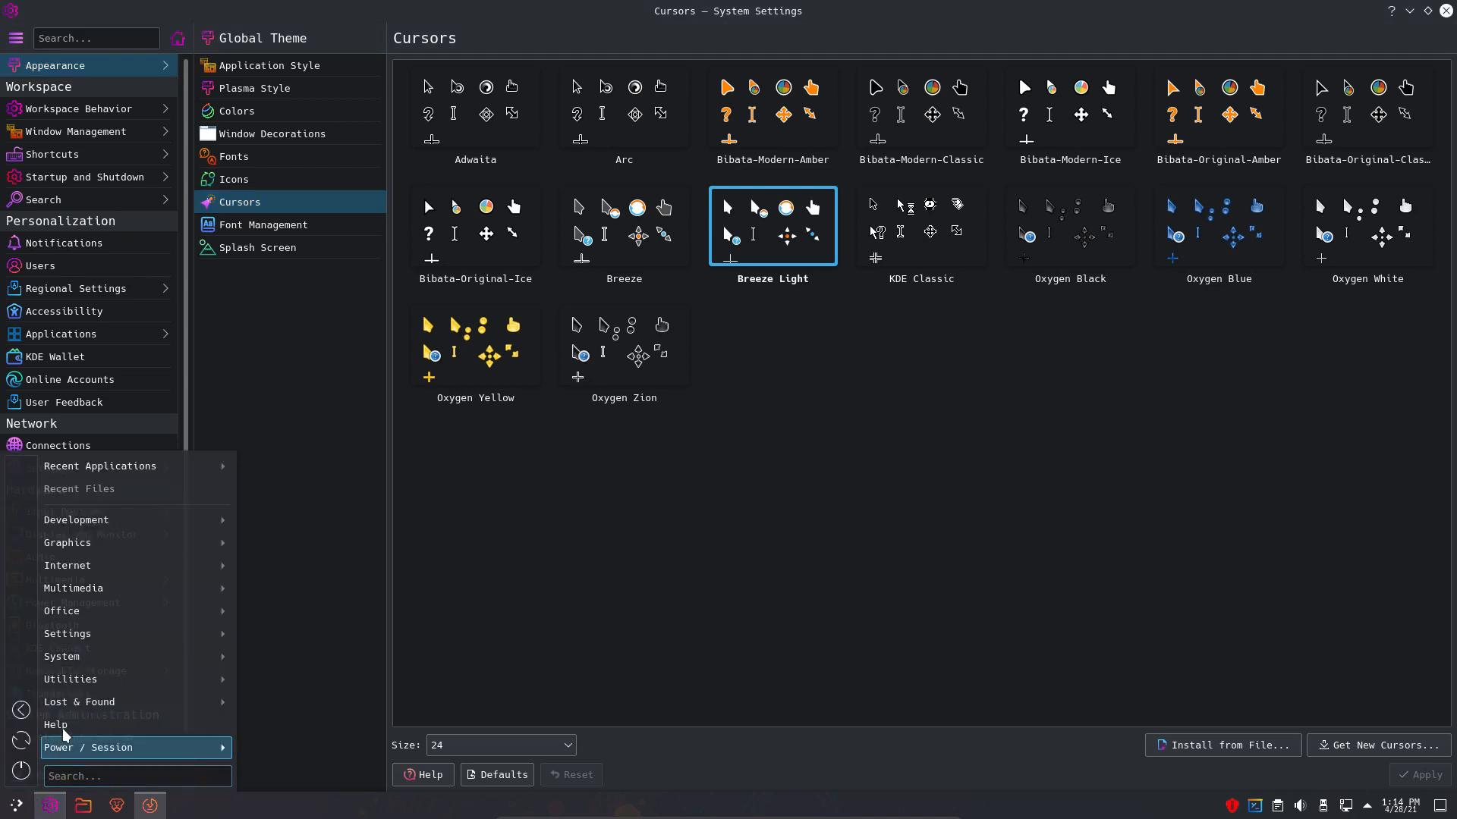
- Add the Brave browser from the launcher's Internet category to the panel and to Favorites
mouse_move(82, 523)
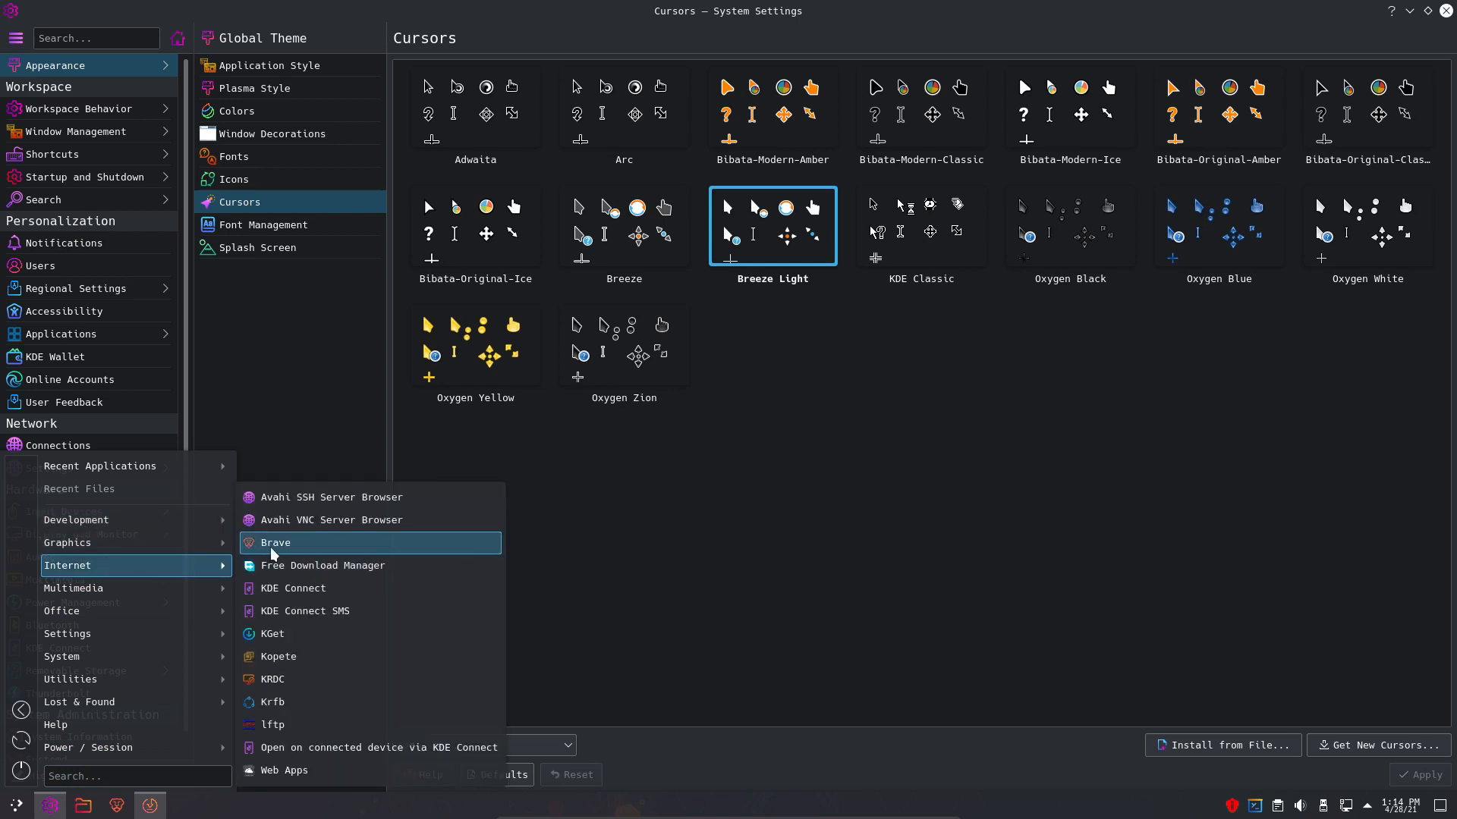
right_click(292, 552)
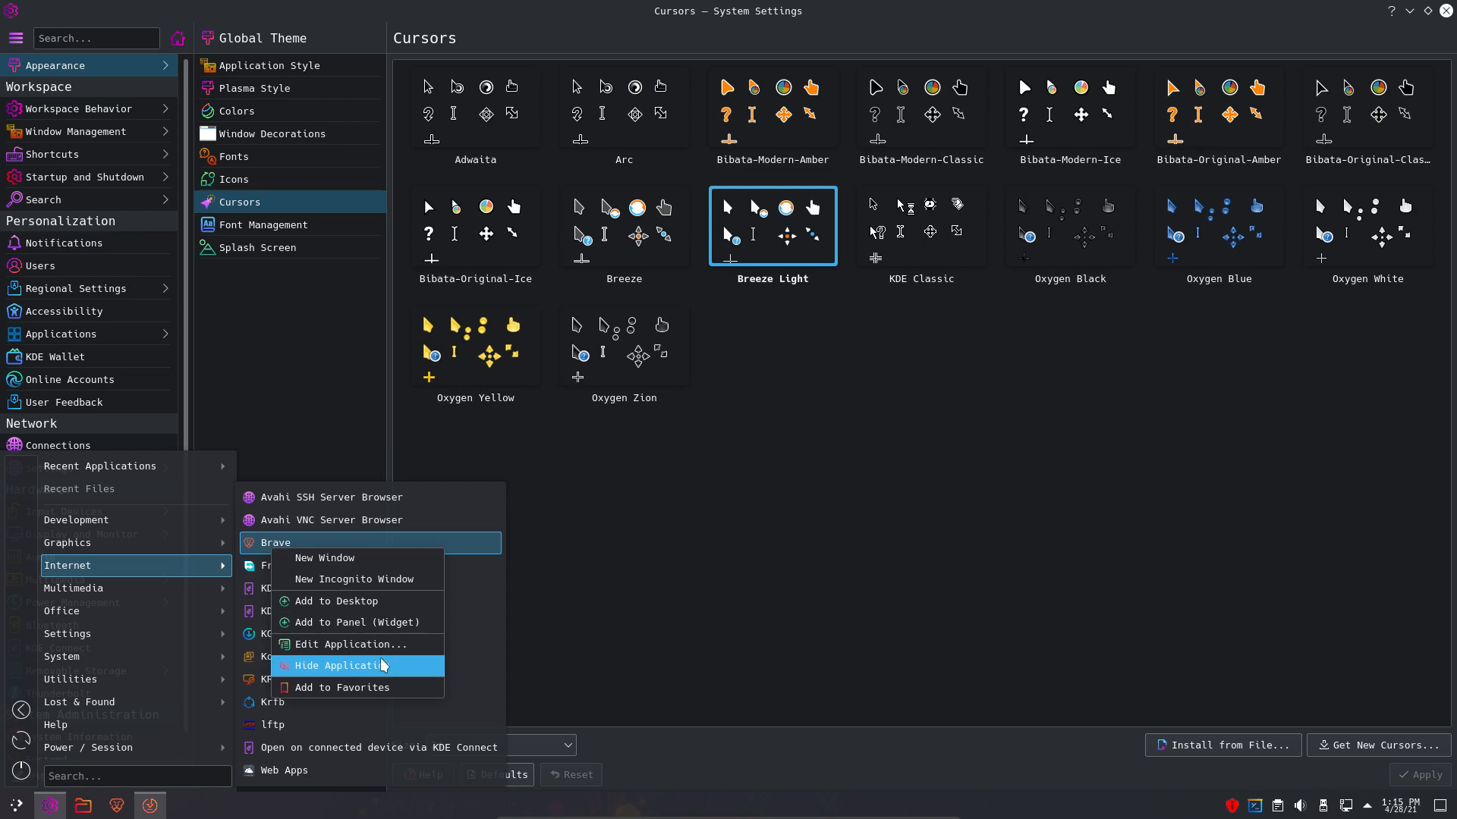
click(364, 623)
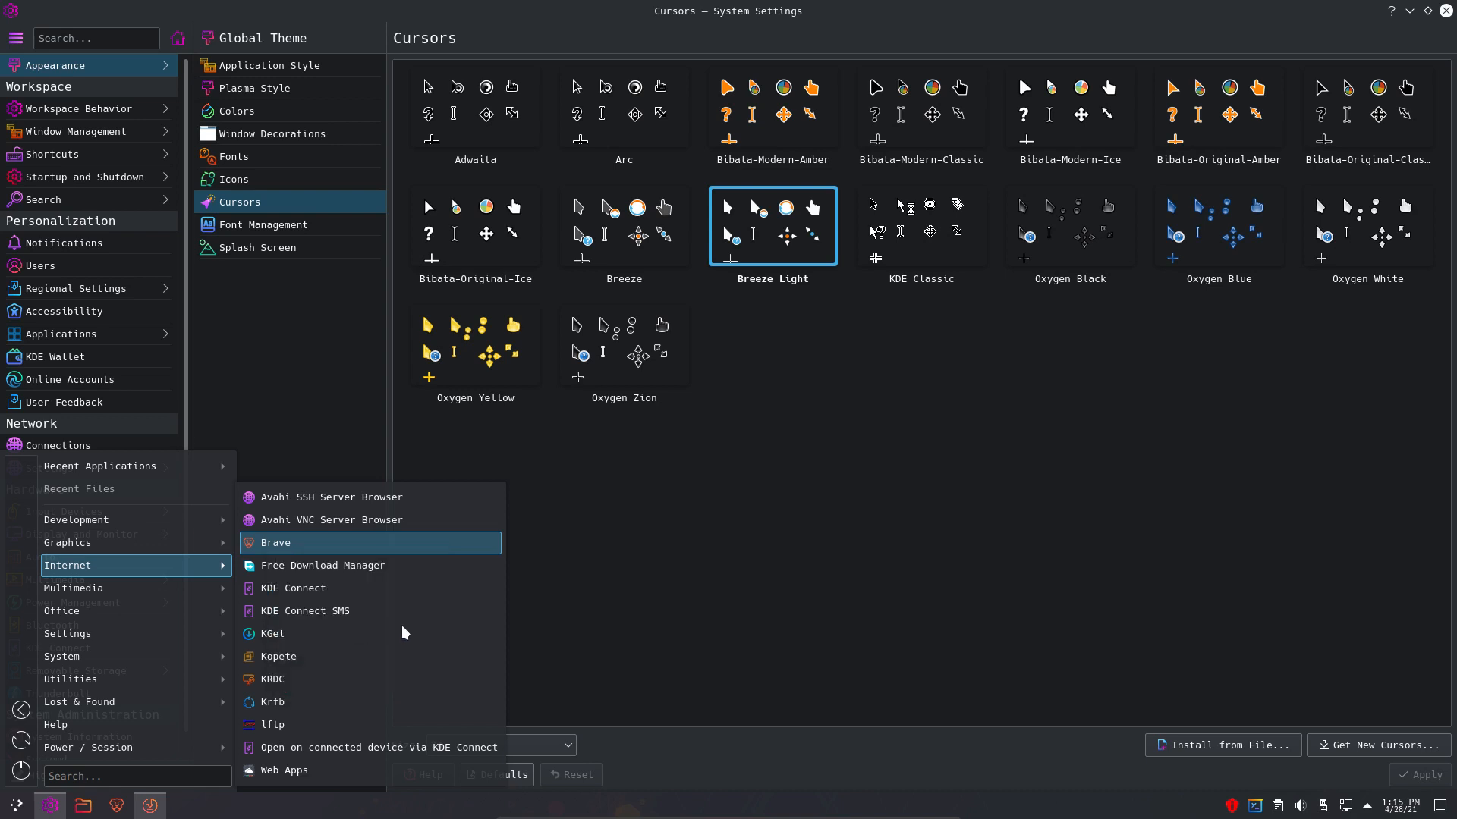
right_click(364, 549)
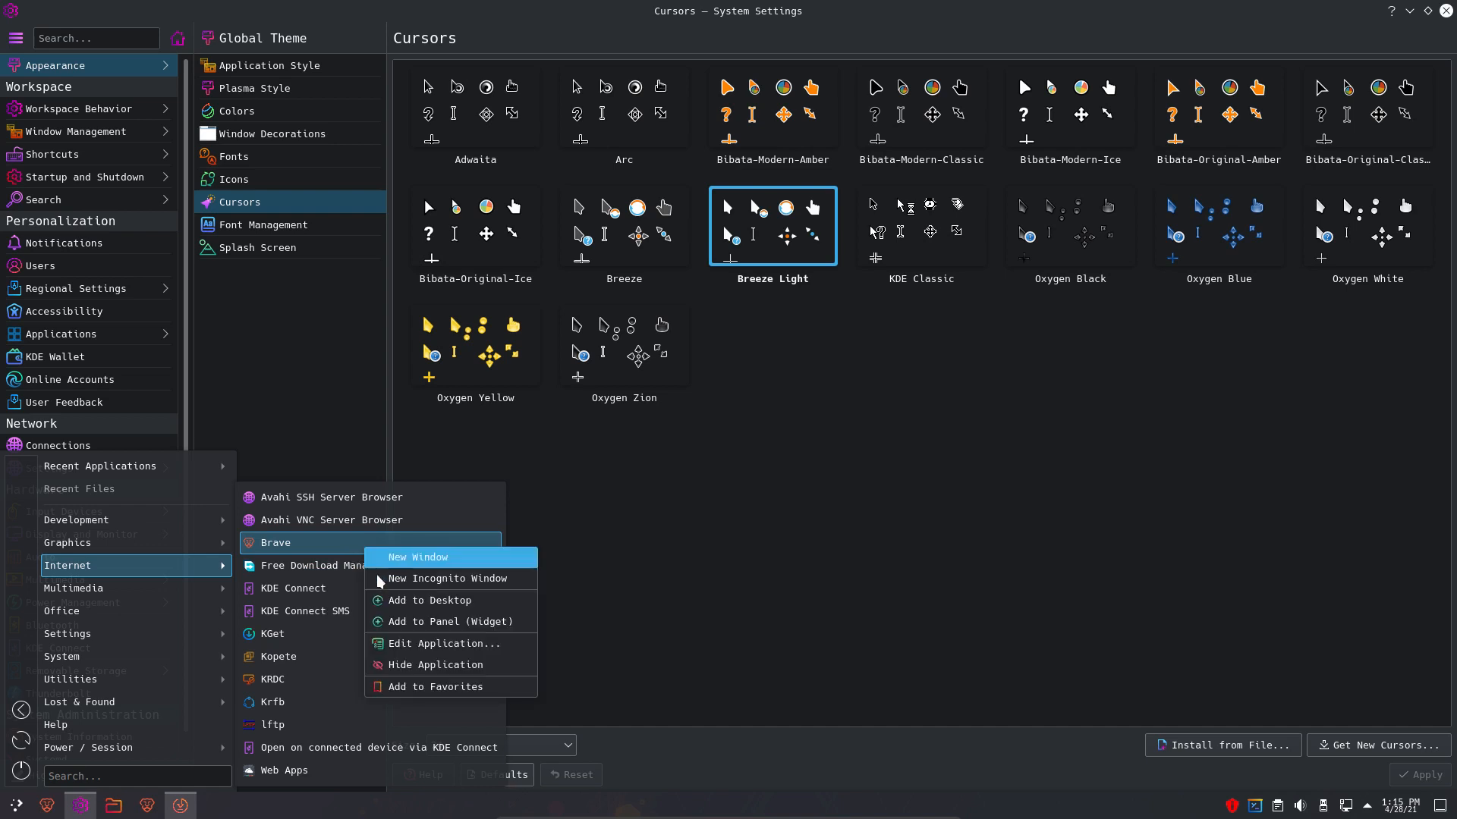
click(429, 687)
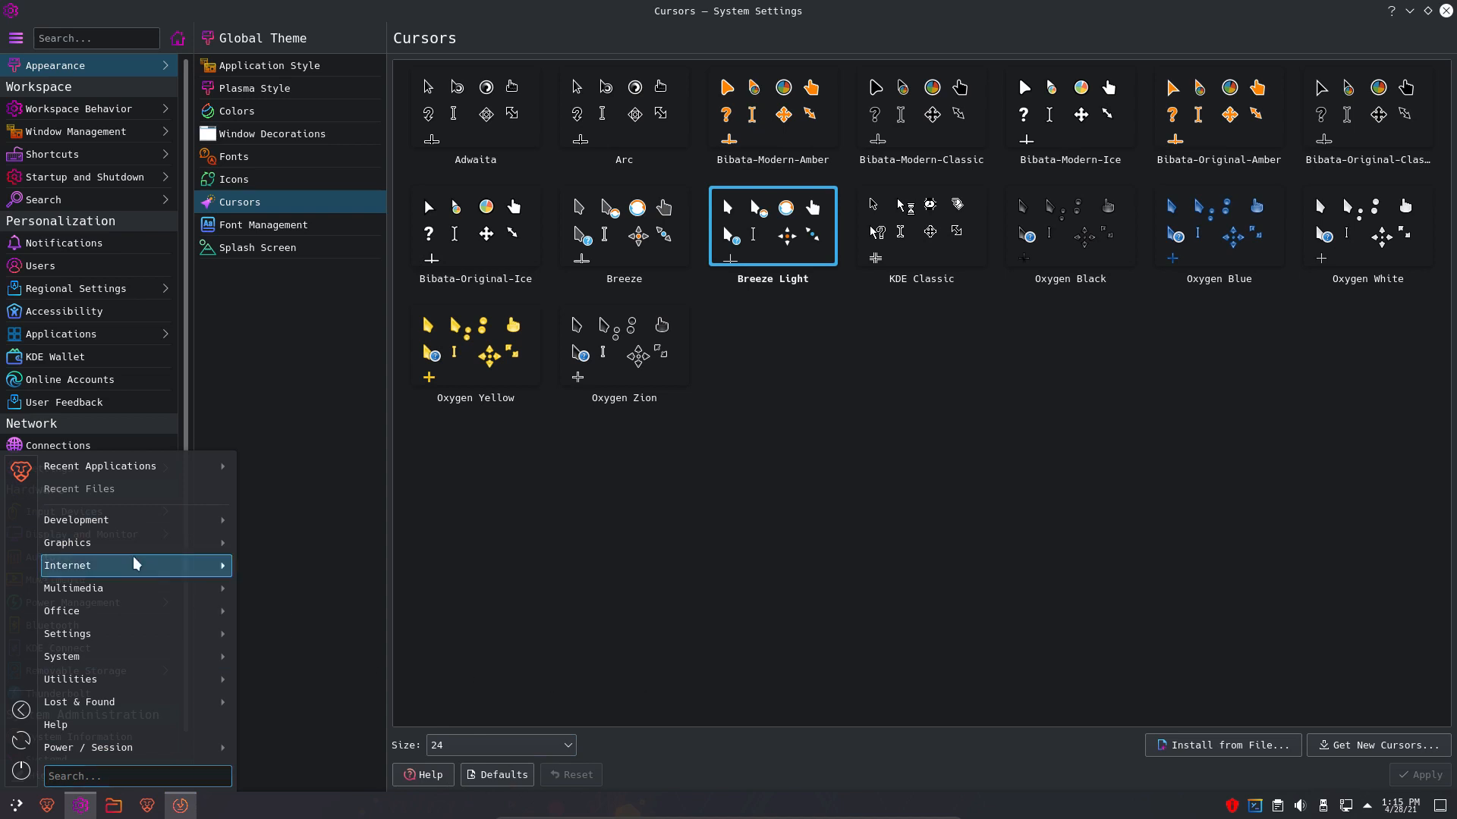
- Scroll through the installed fonts in Font Management, then show the Splash Screen themes
click(785, 675)
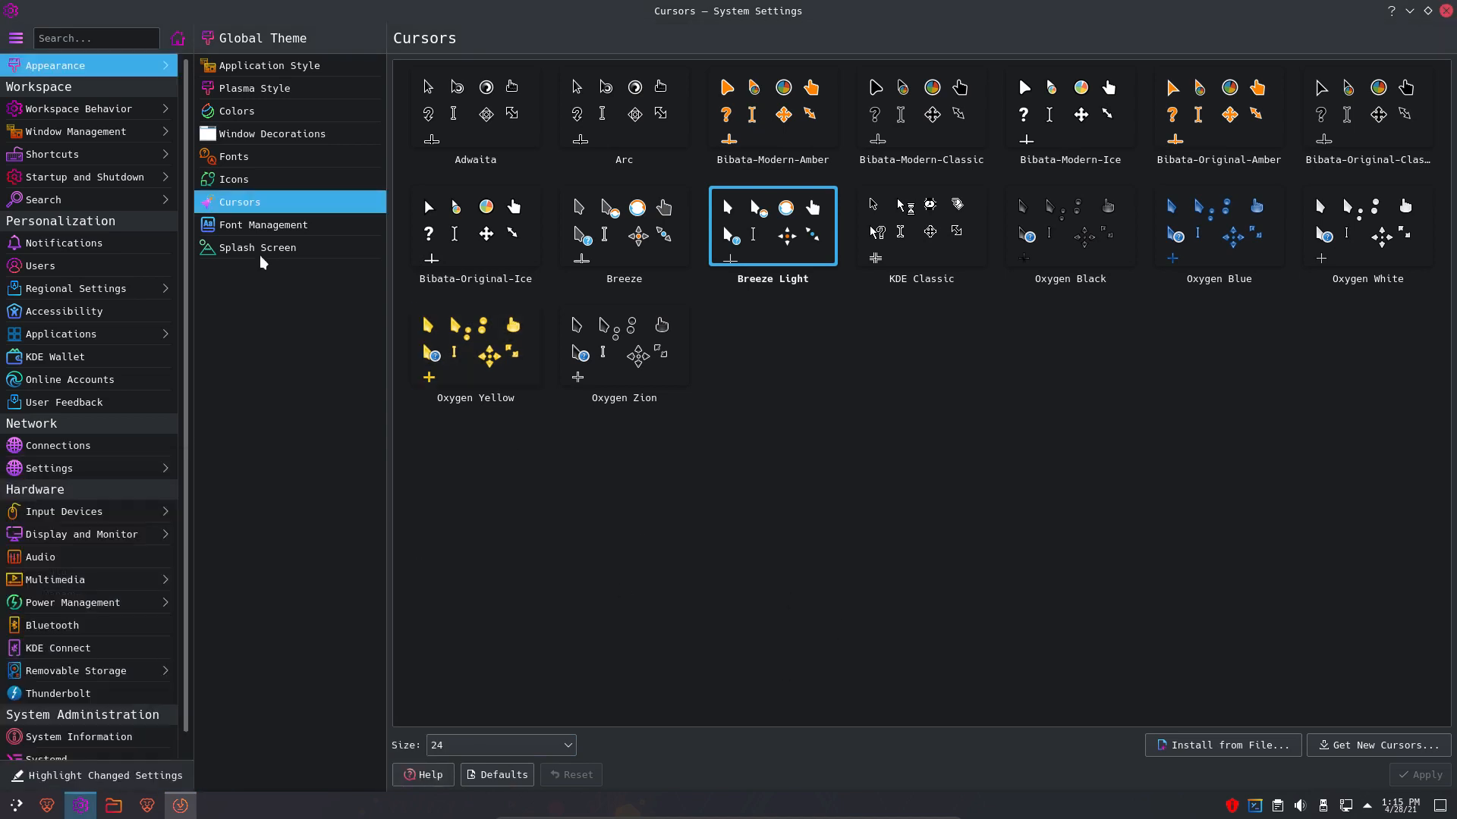
drag(836, 16, 782, 6)
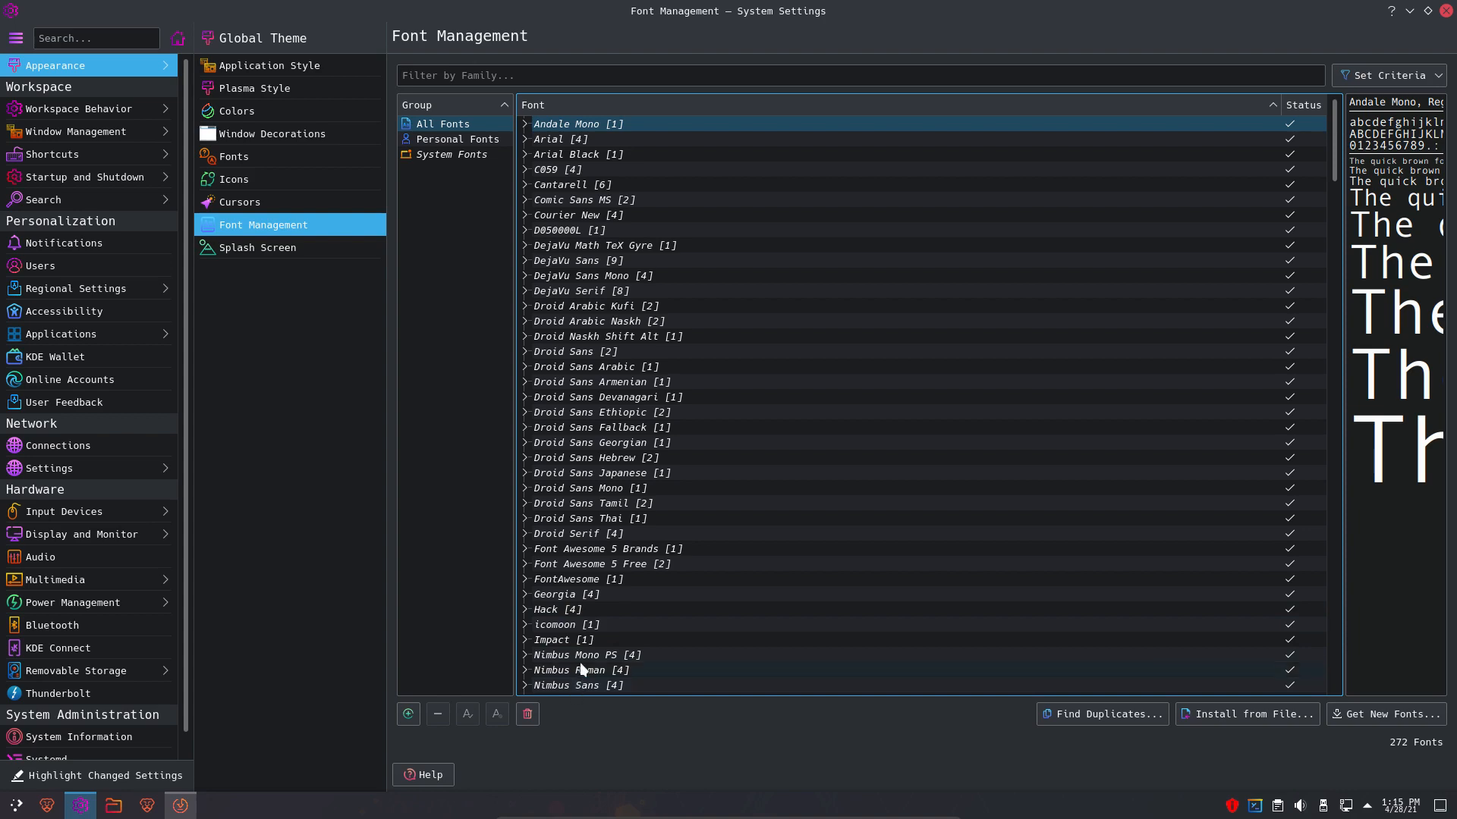
scroll(581, 669, down, 20)
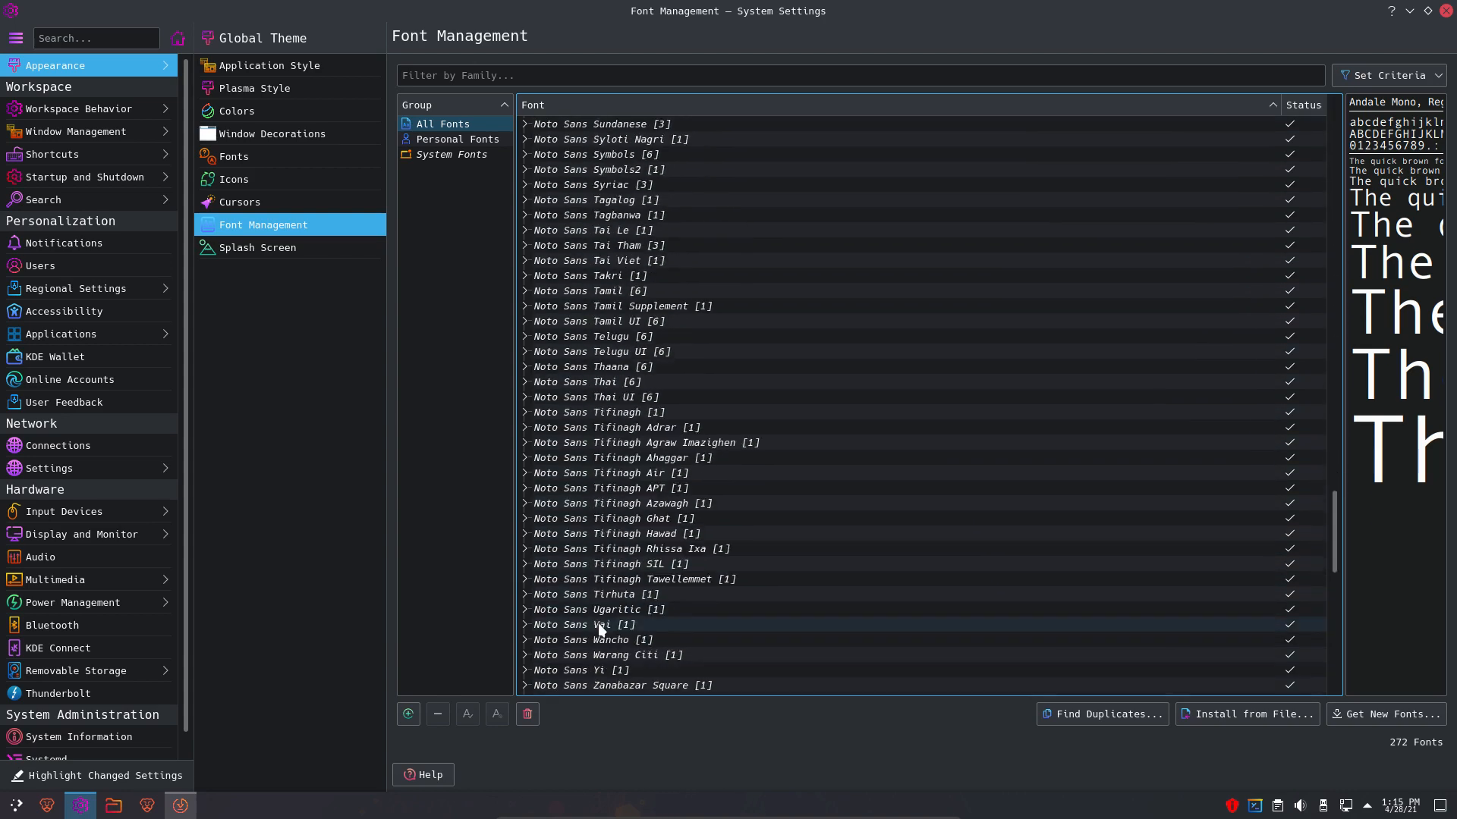
scroll(599, 628, down, 15)
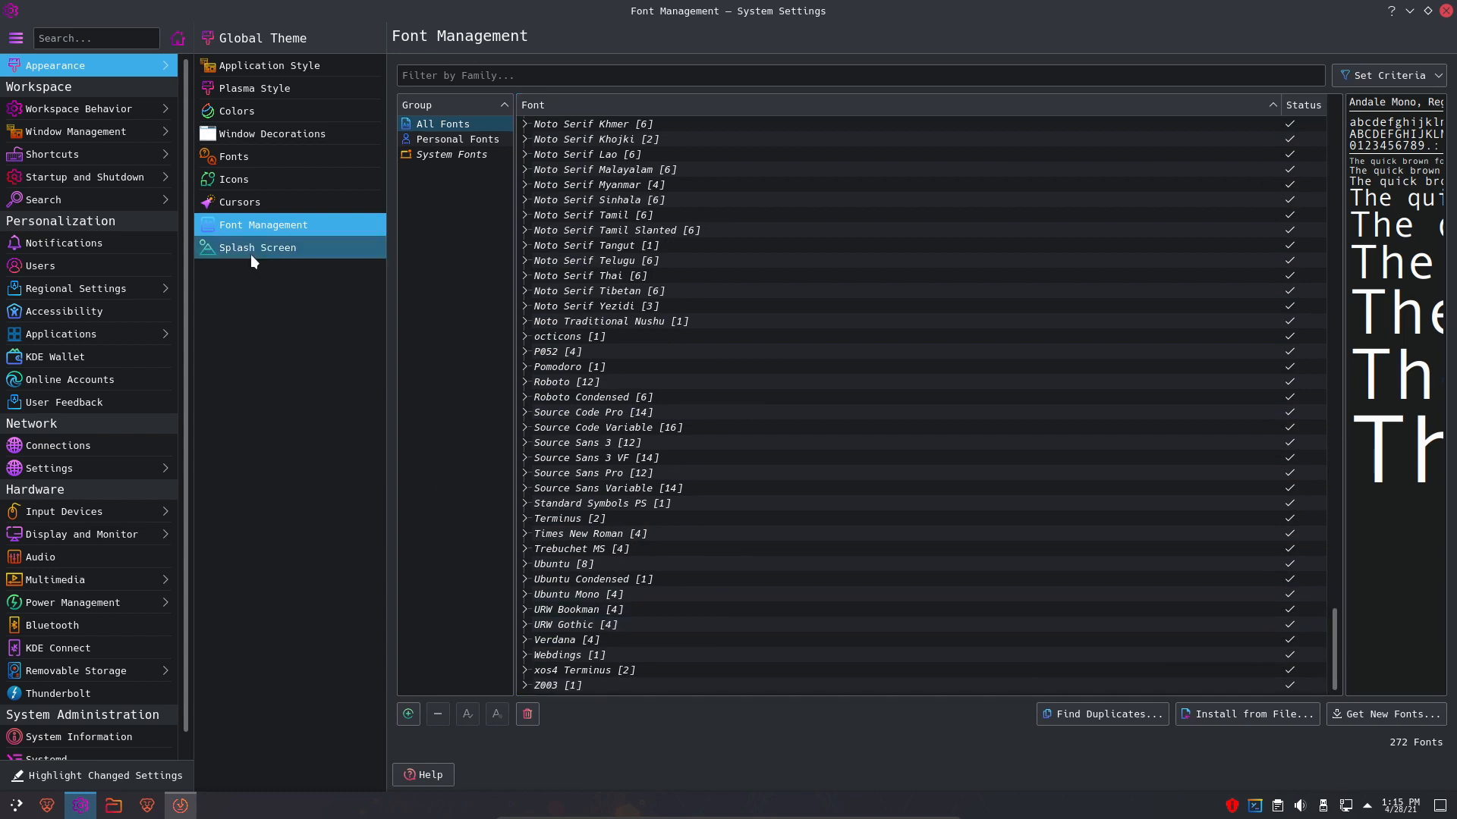
click(271, 252)
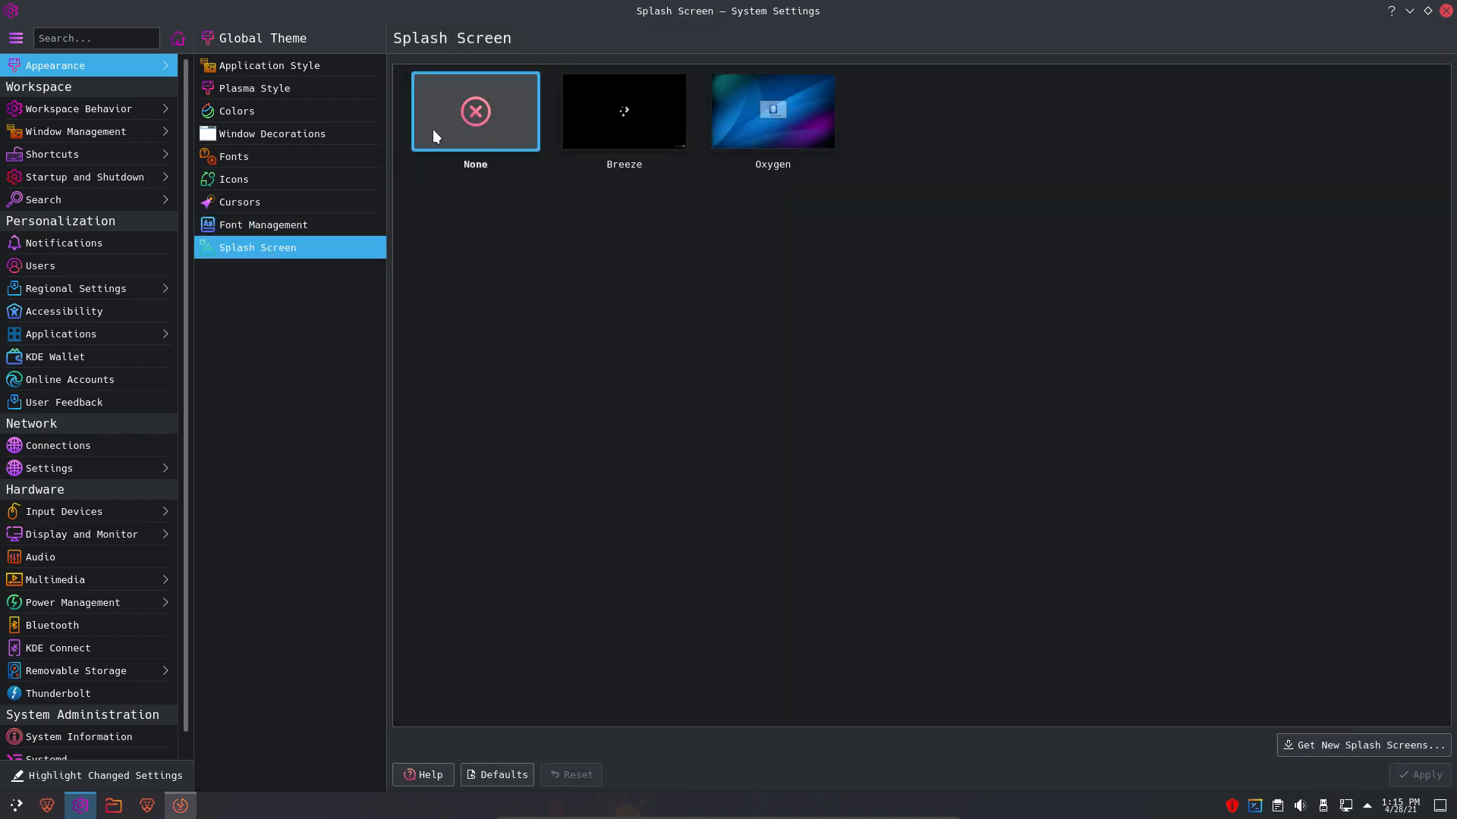
- Set all fonts to Z003 at 11pt with Adjust All Fonts on the Fonts page
click(261, 156)
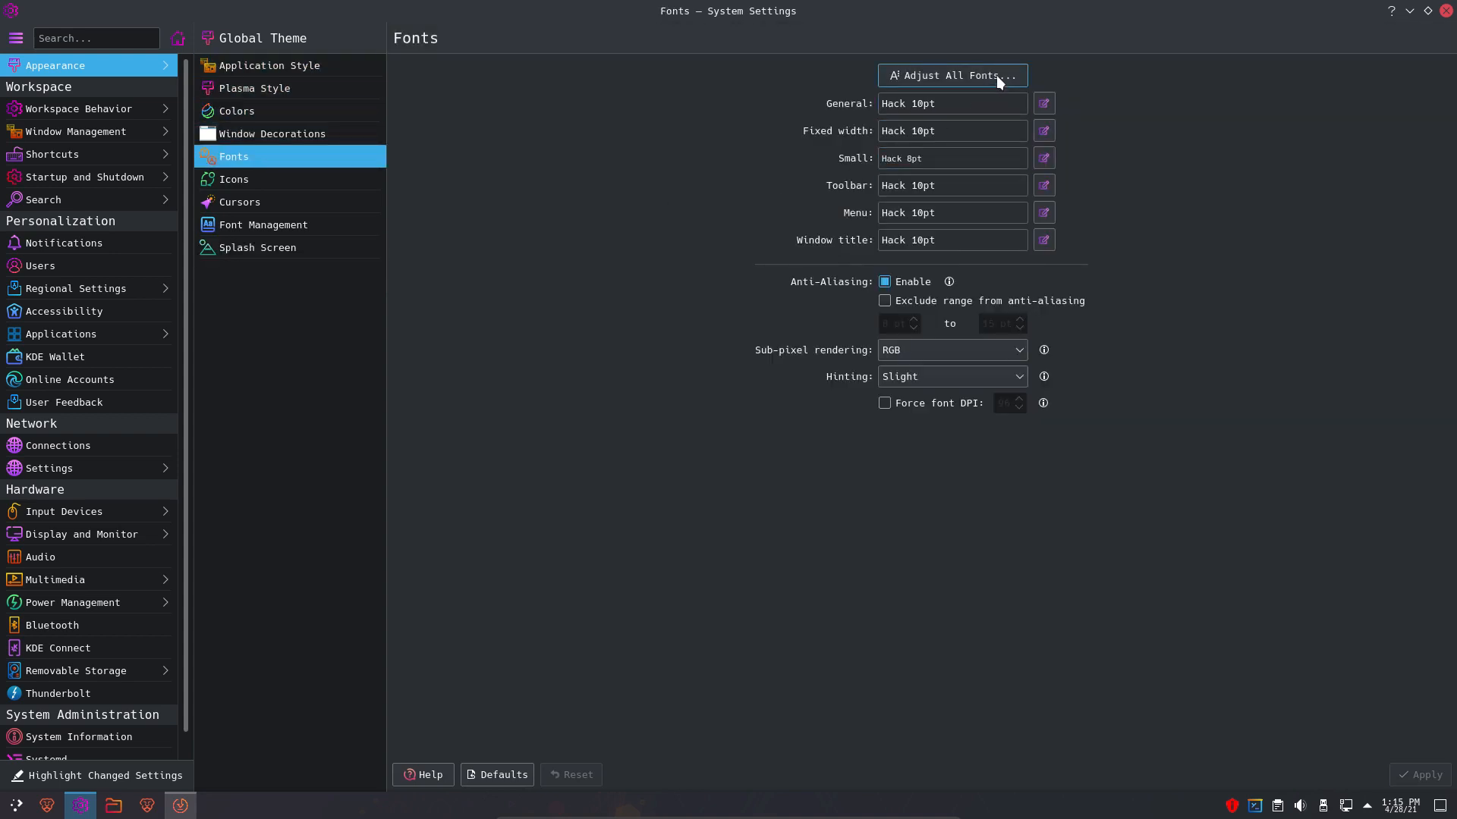
click(999, 79)
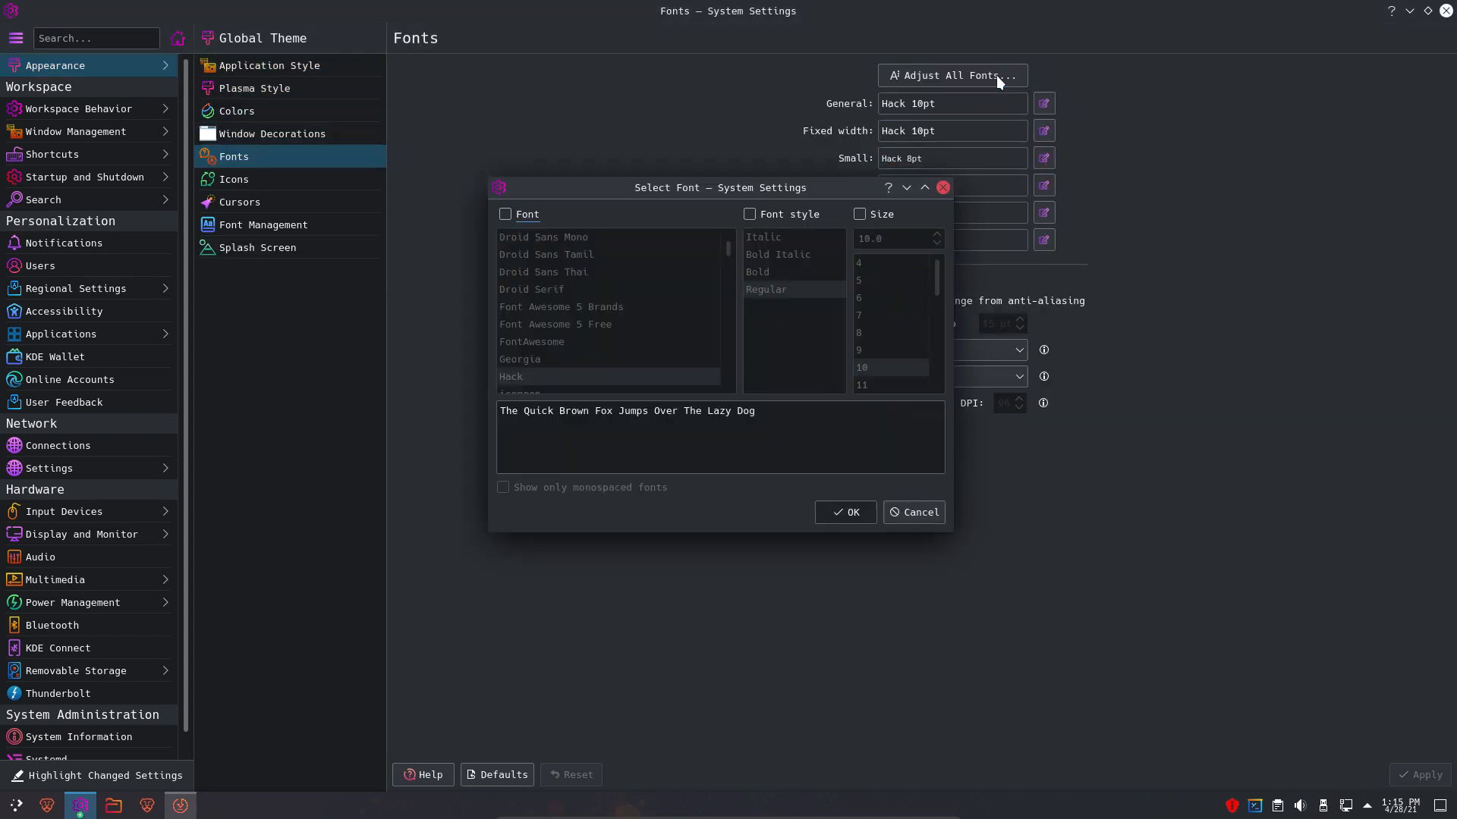
click(506, 213)
drag(728, 249, 707, 408)
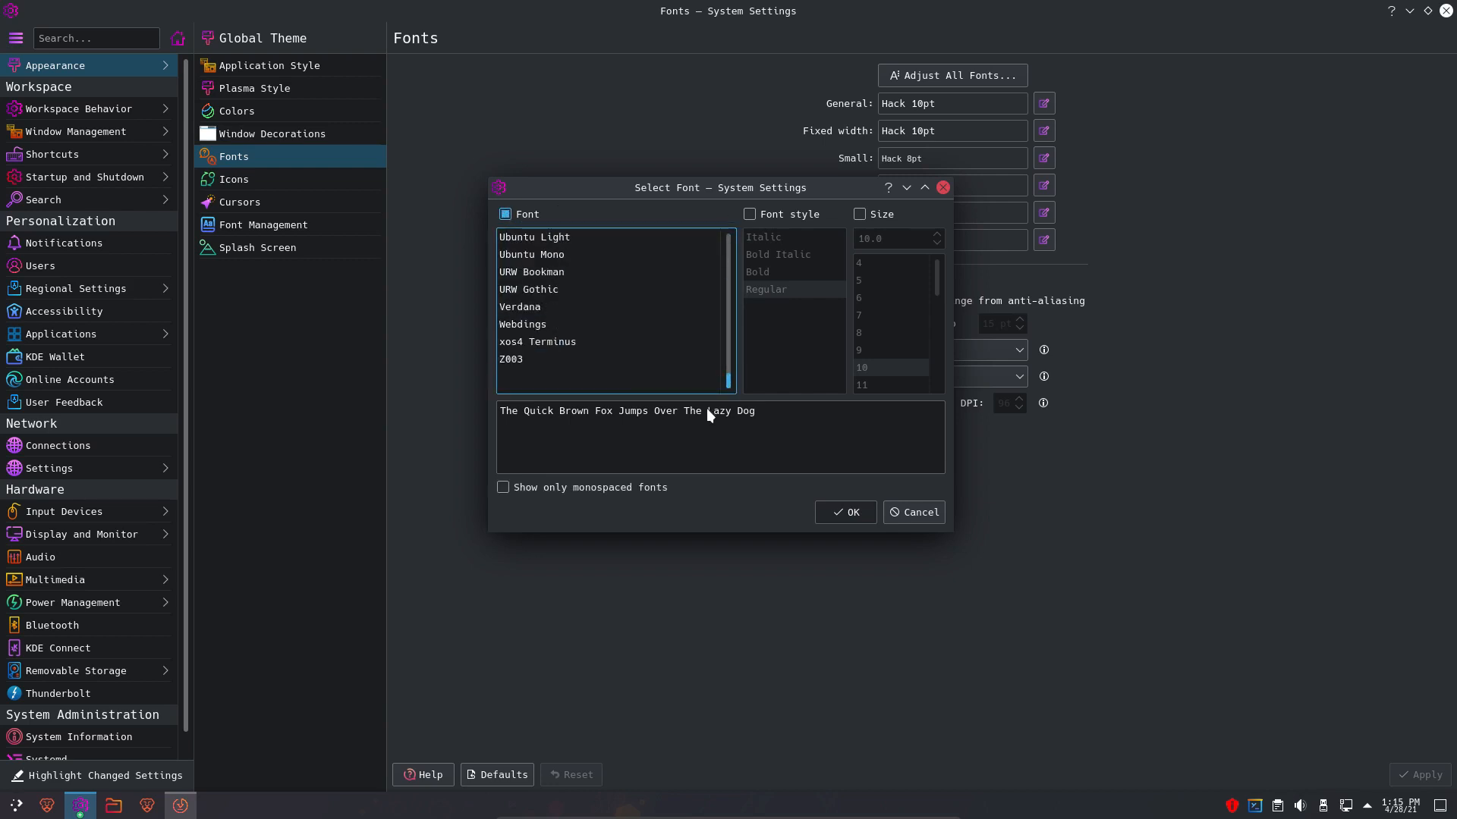
click(517, 361)
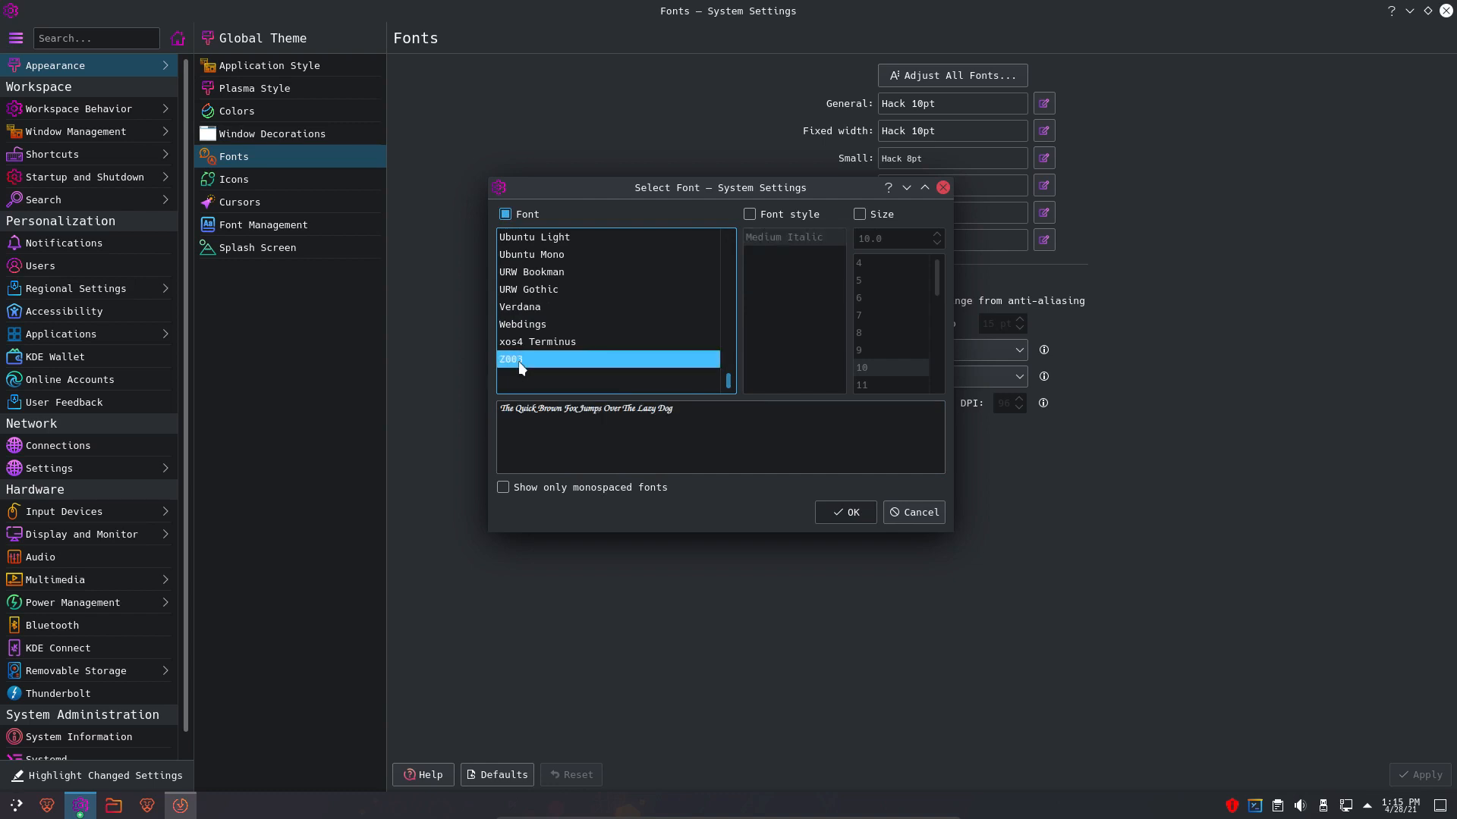
click(857, 514)
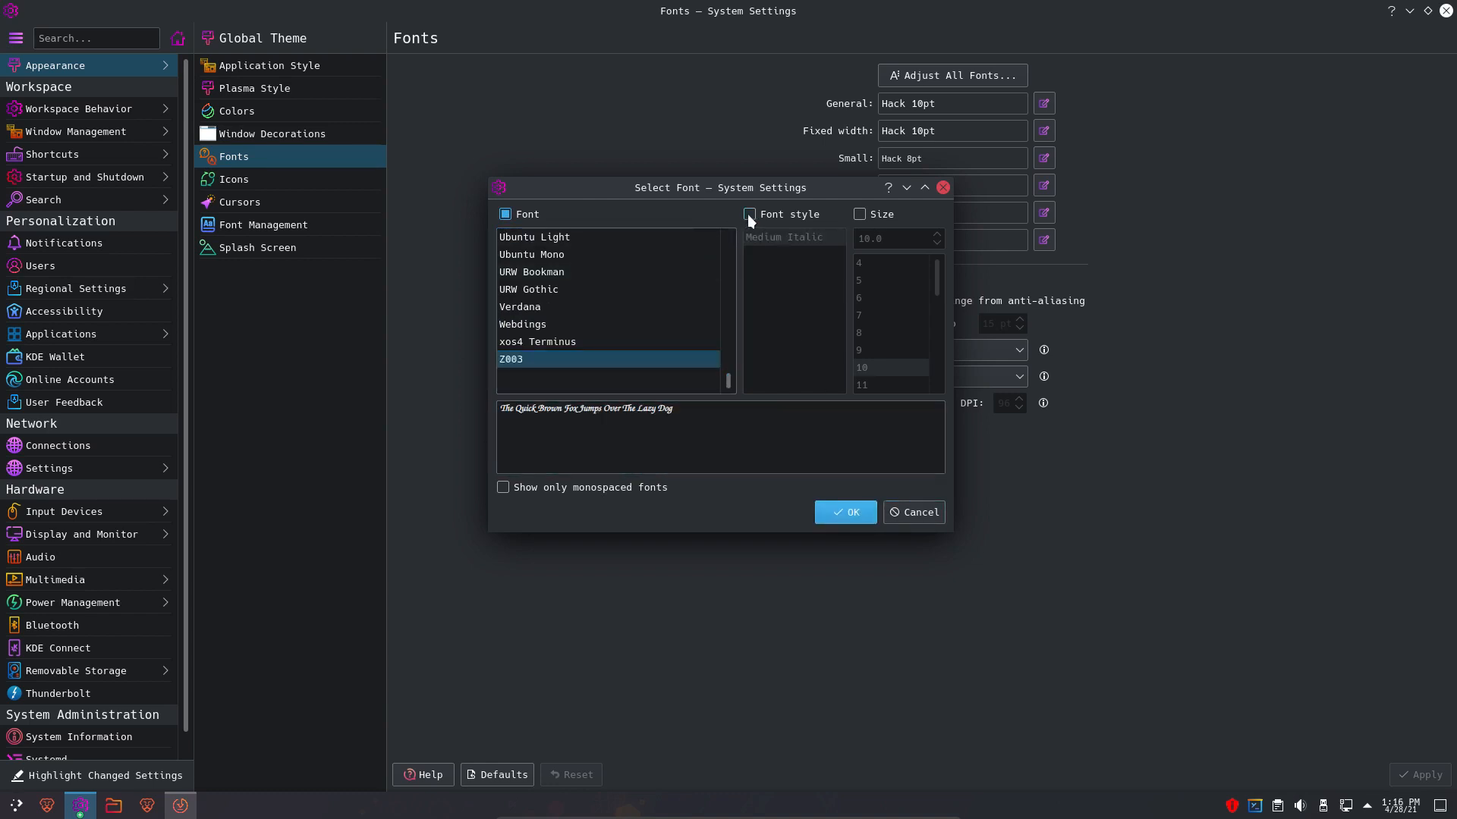
click(859, 215)
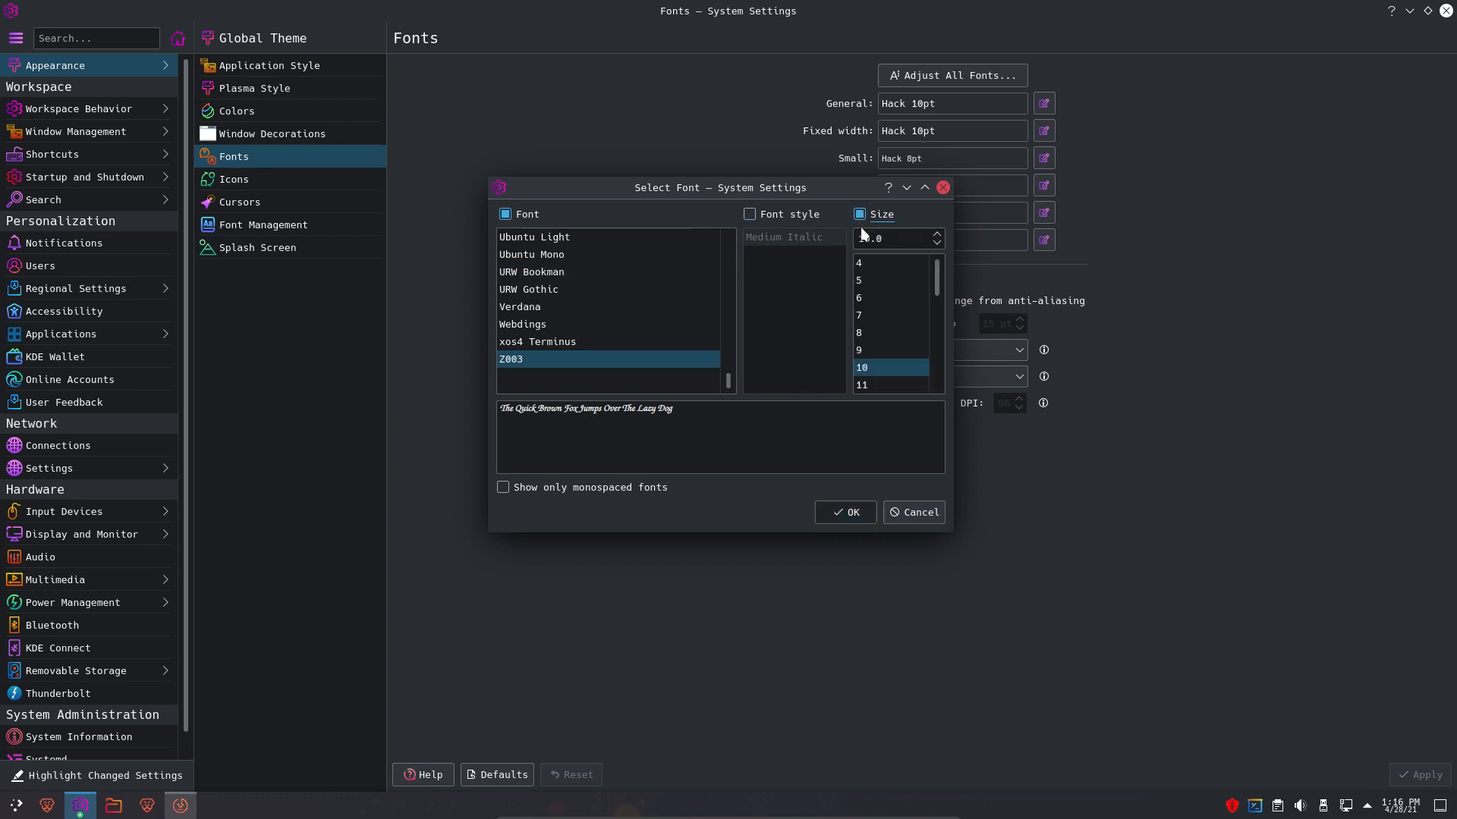
click(895, 385)
click(848, 511)
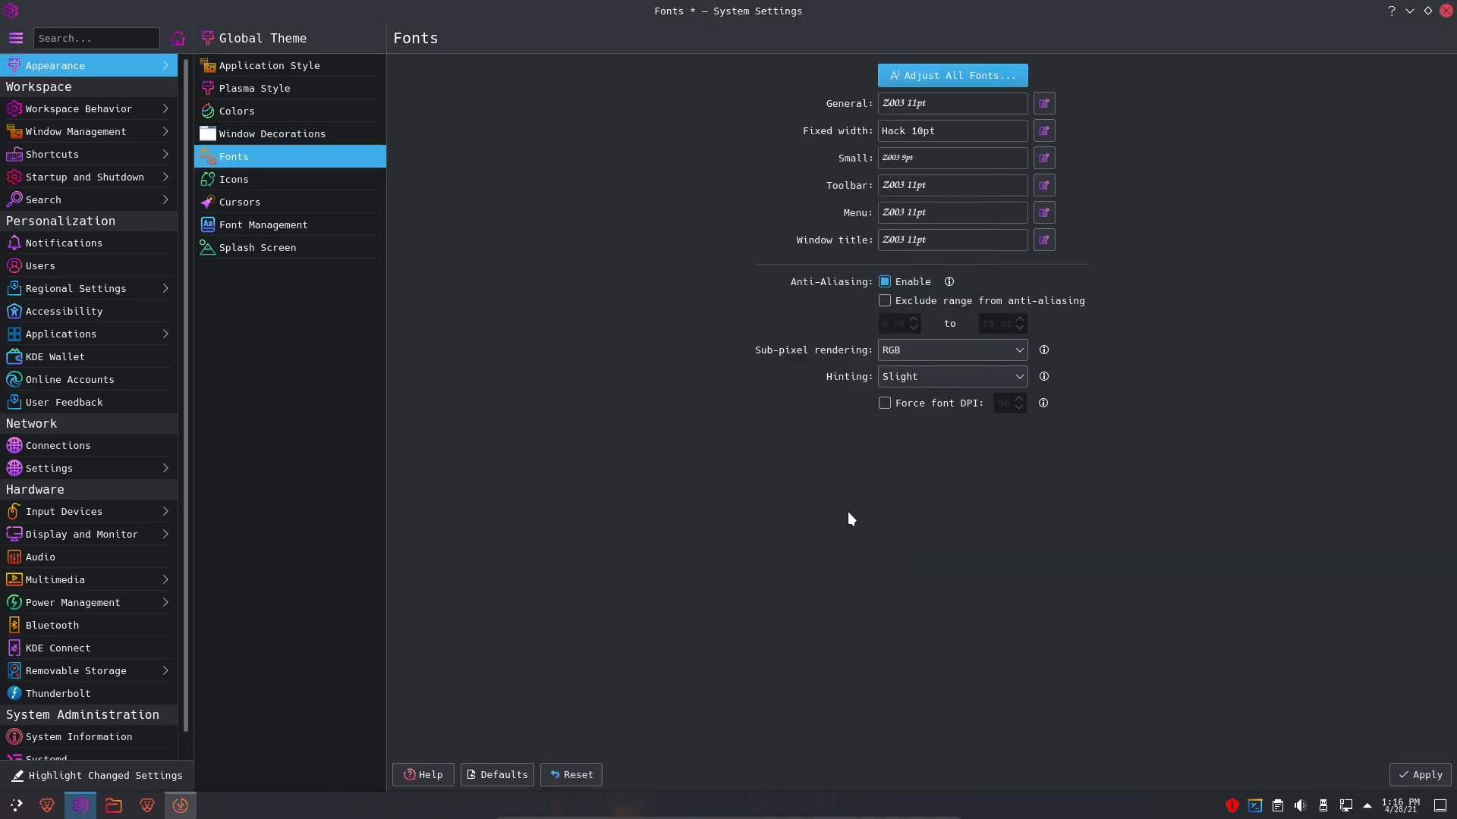
- Choose Z003 for all fonts again, close System Settings and apply the font changes
click(5, 813)
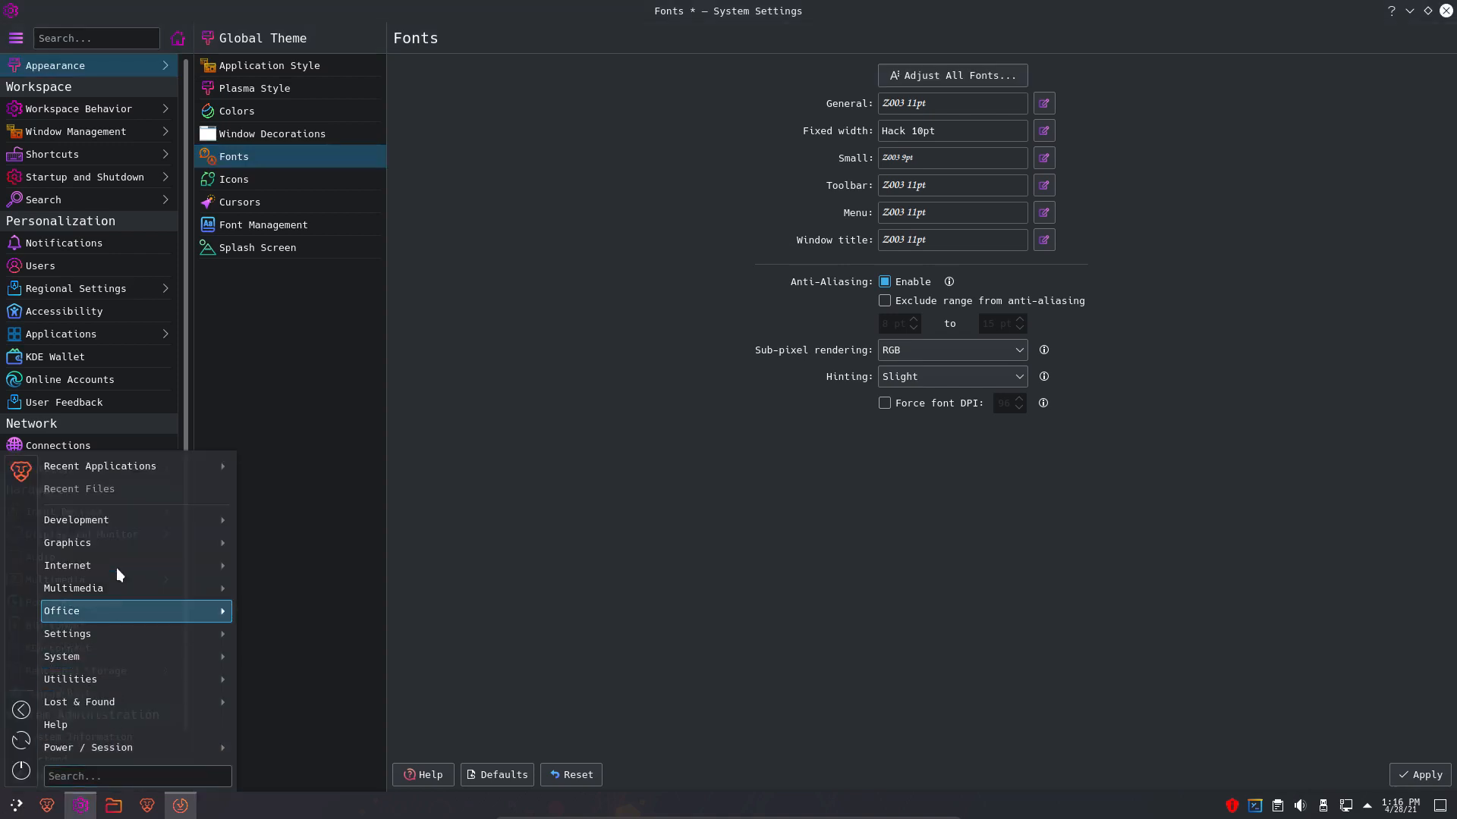
click(944, 76)
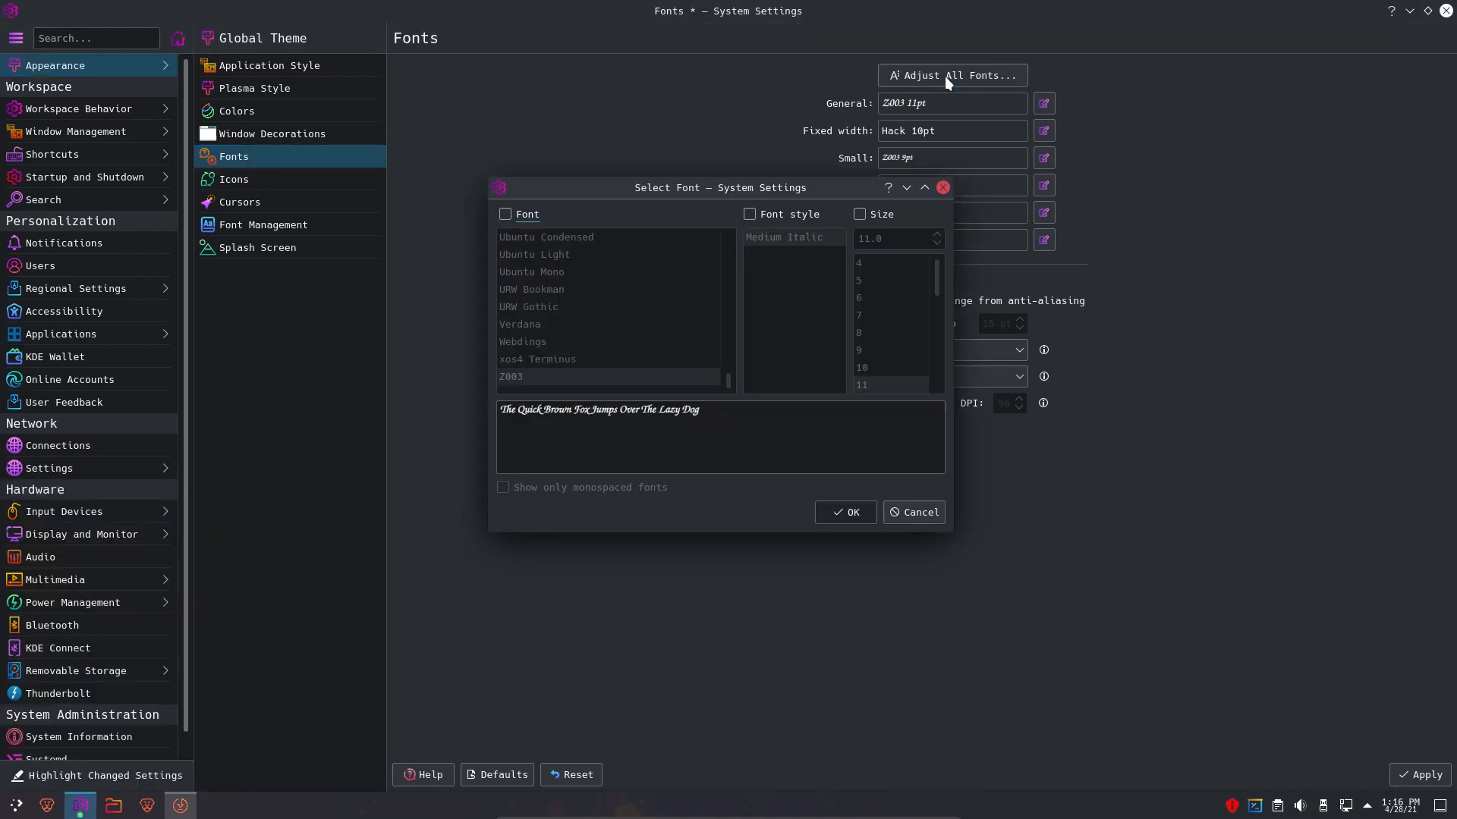
click(505, 215)
click(635, 380)
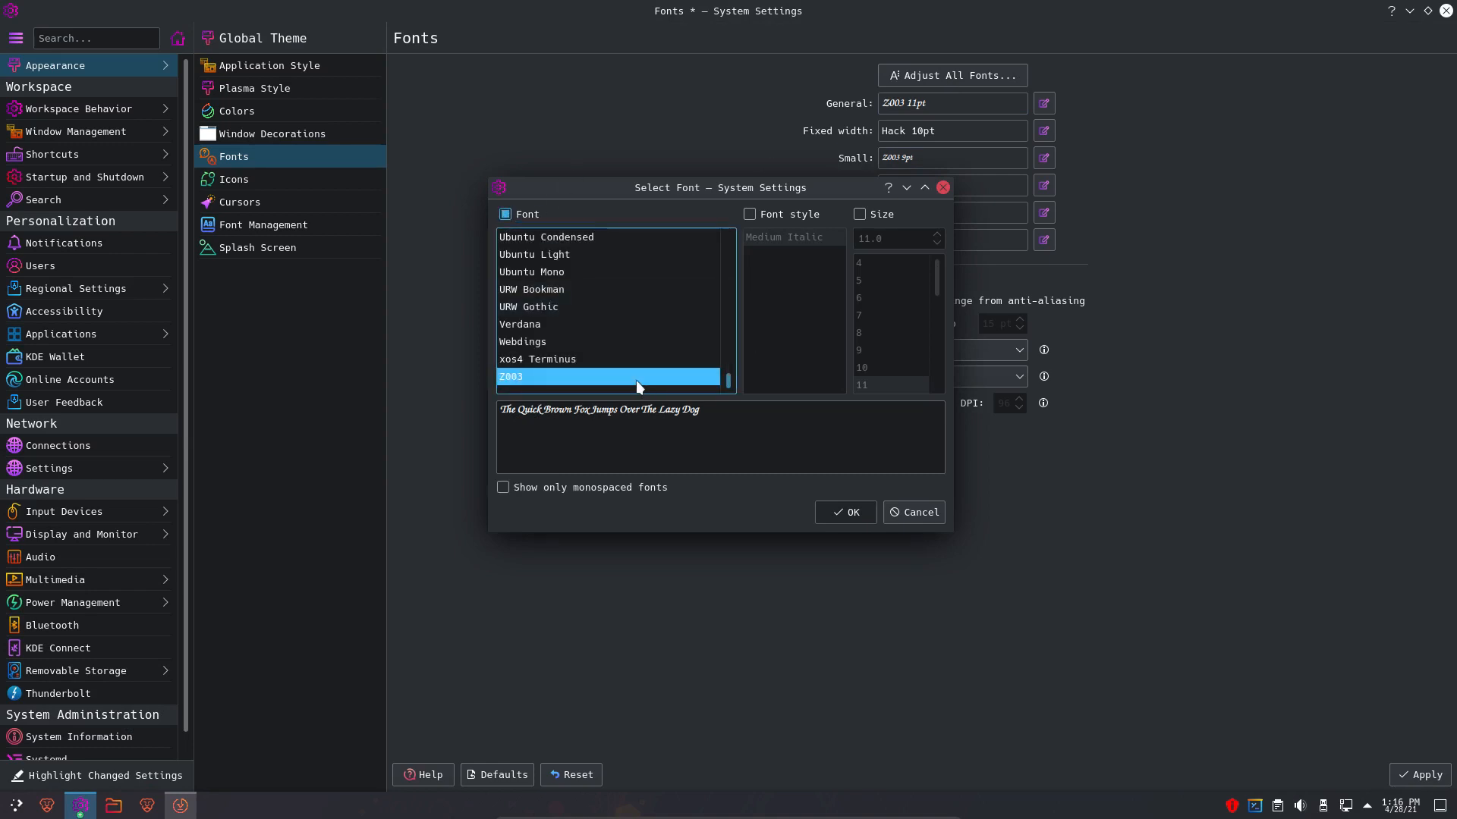
click(848, 521)
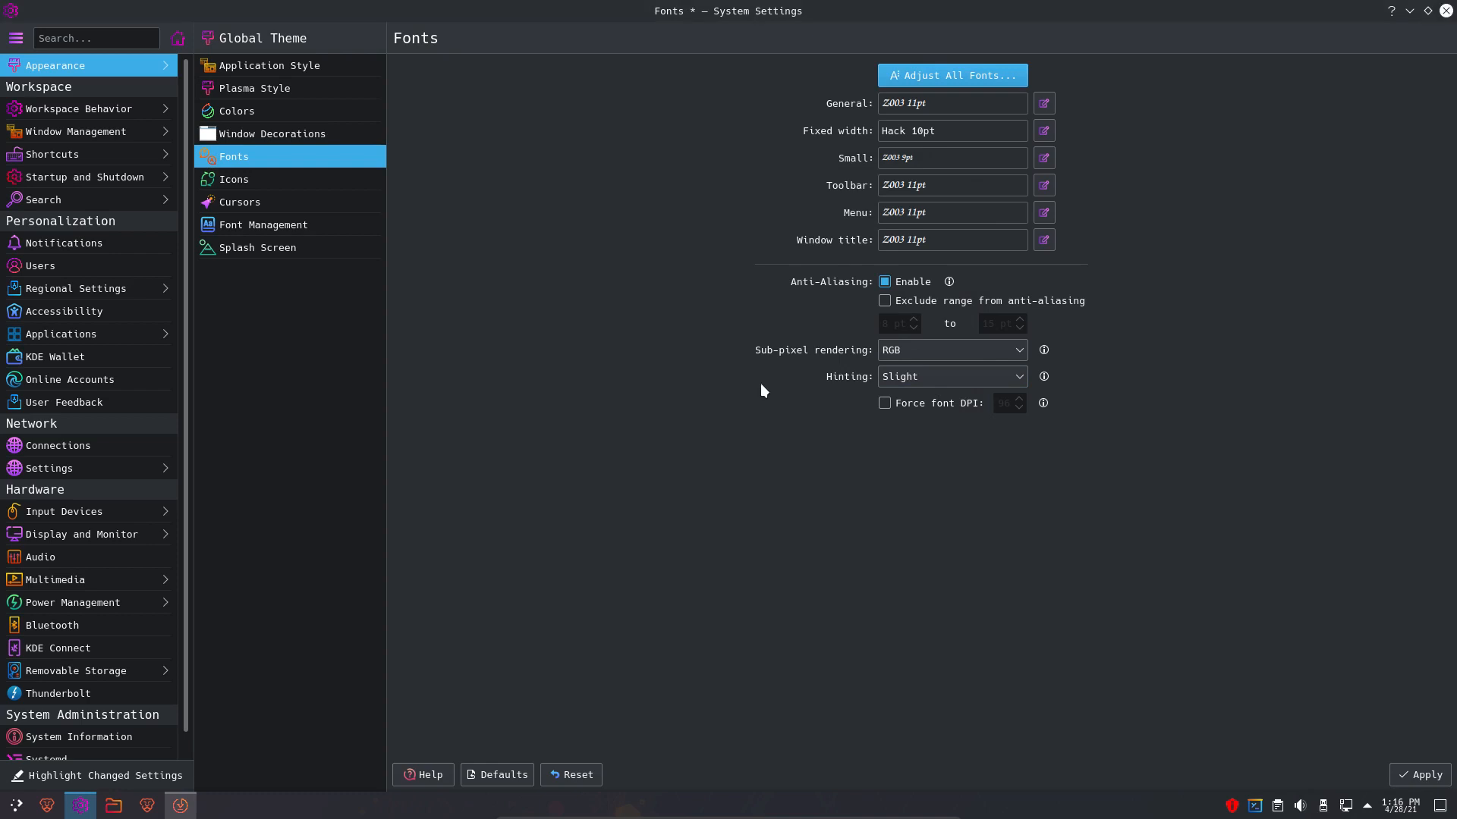
click(1446, 10)
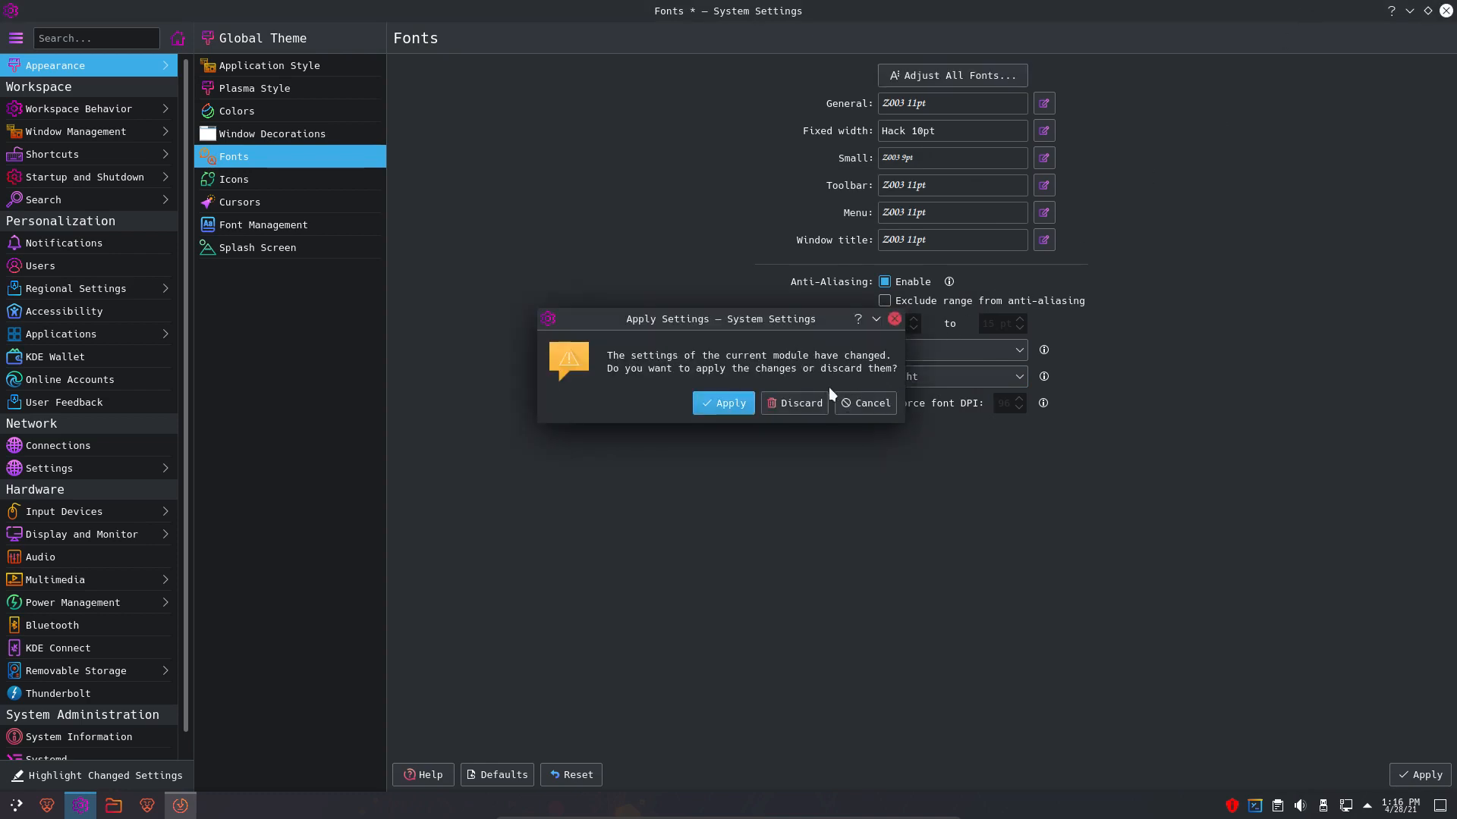
click(735, 404)
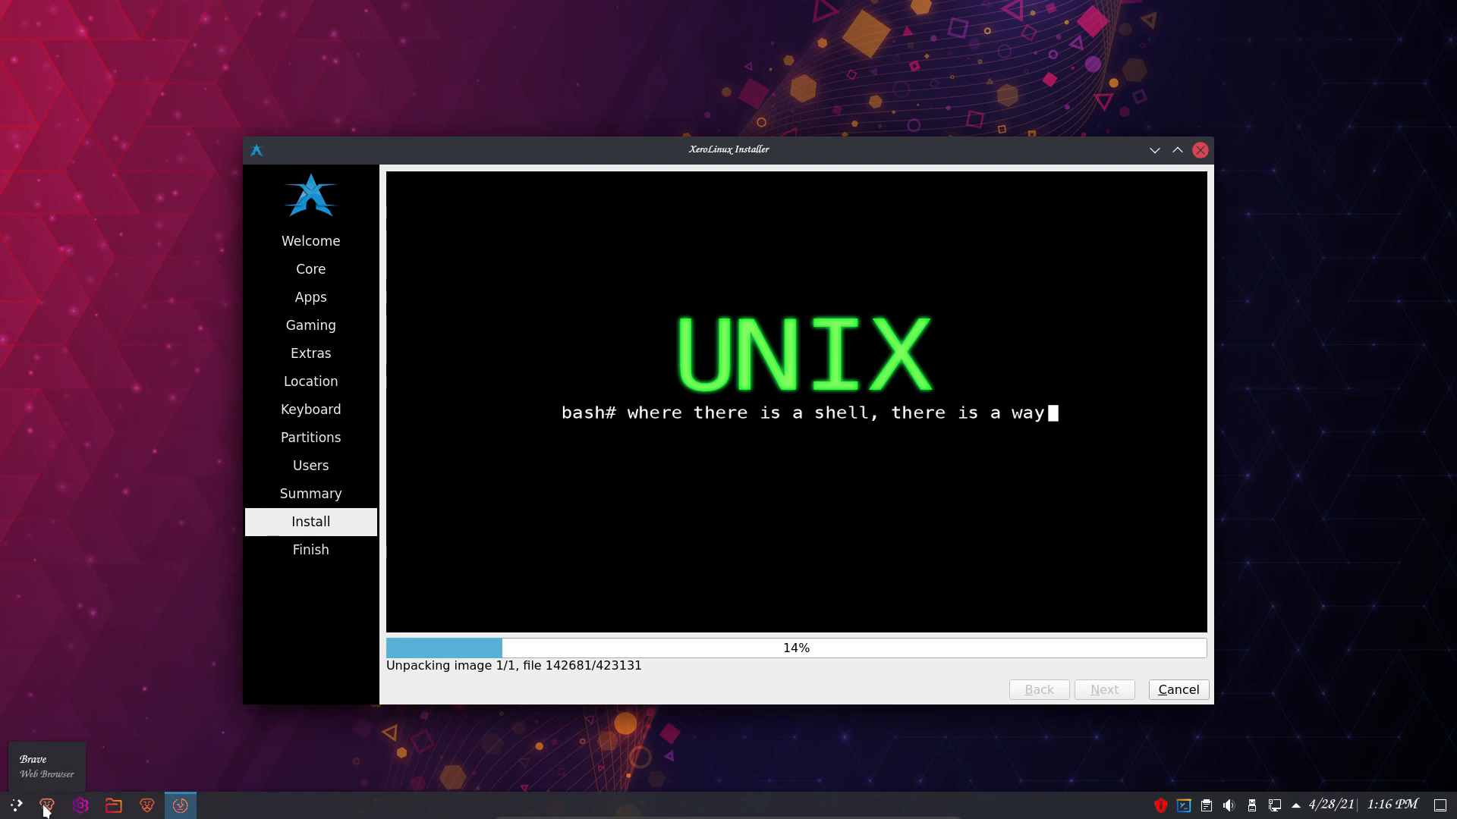
- Close the installer from its taskbar entry, but decline cancelling the installation
right_click(45, 811)
mouse_move(109, 766)
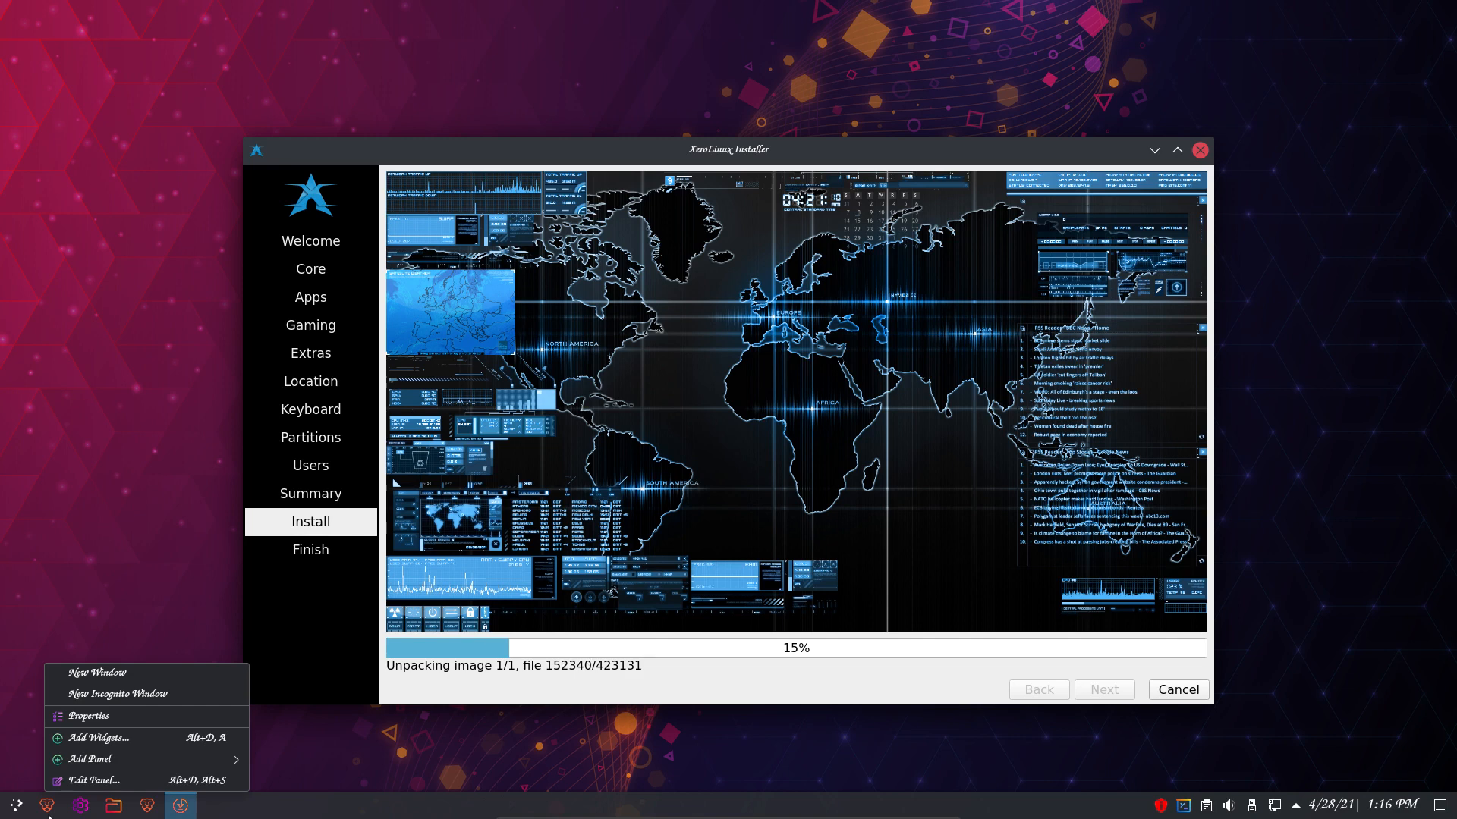
click(180, 813)
right_click(180, 813)
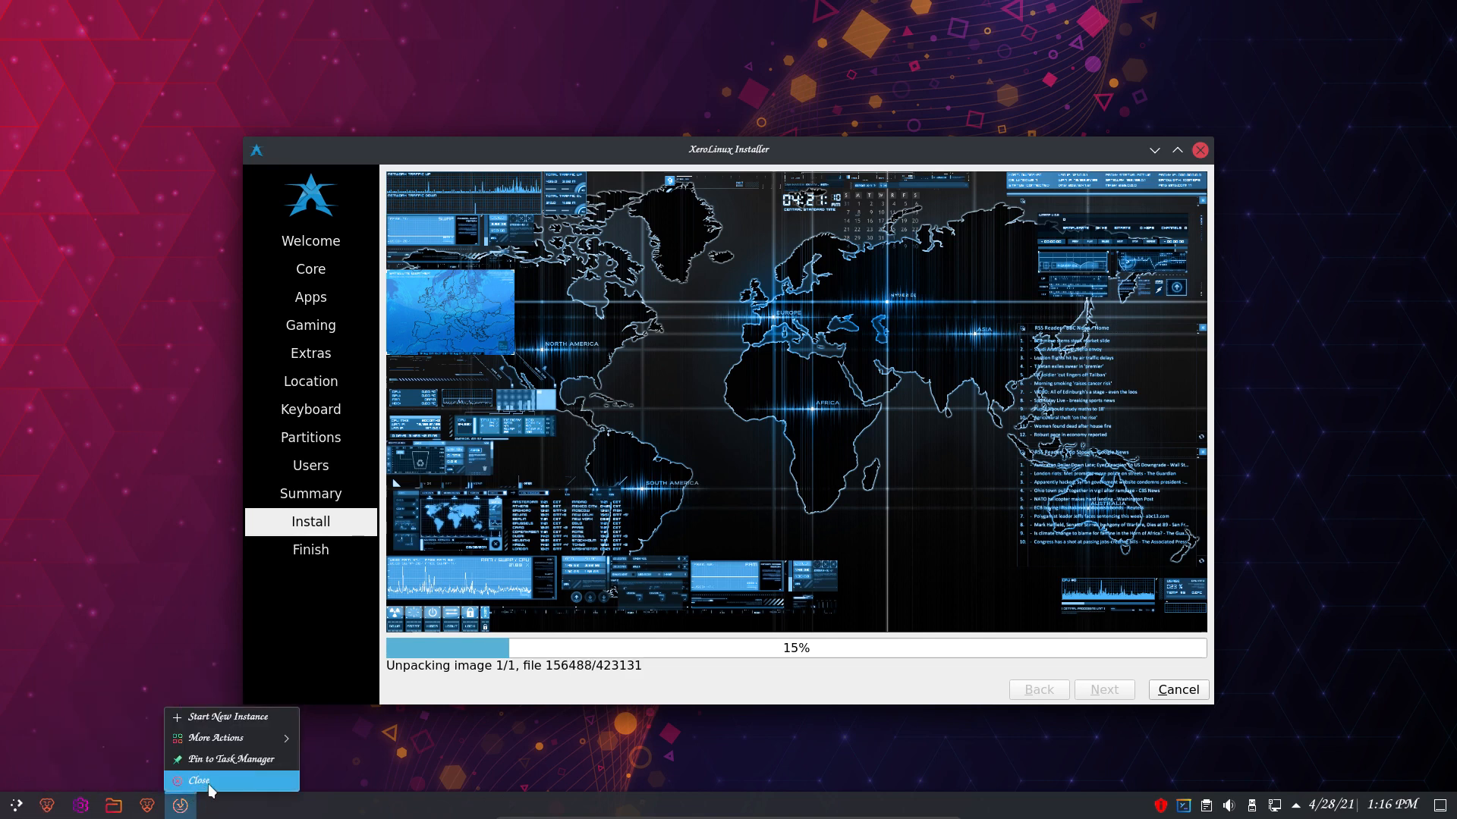
click(194, 783)
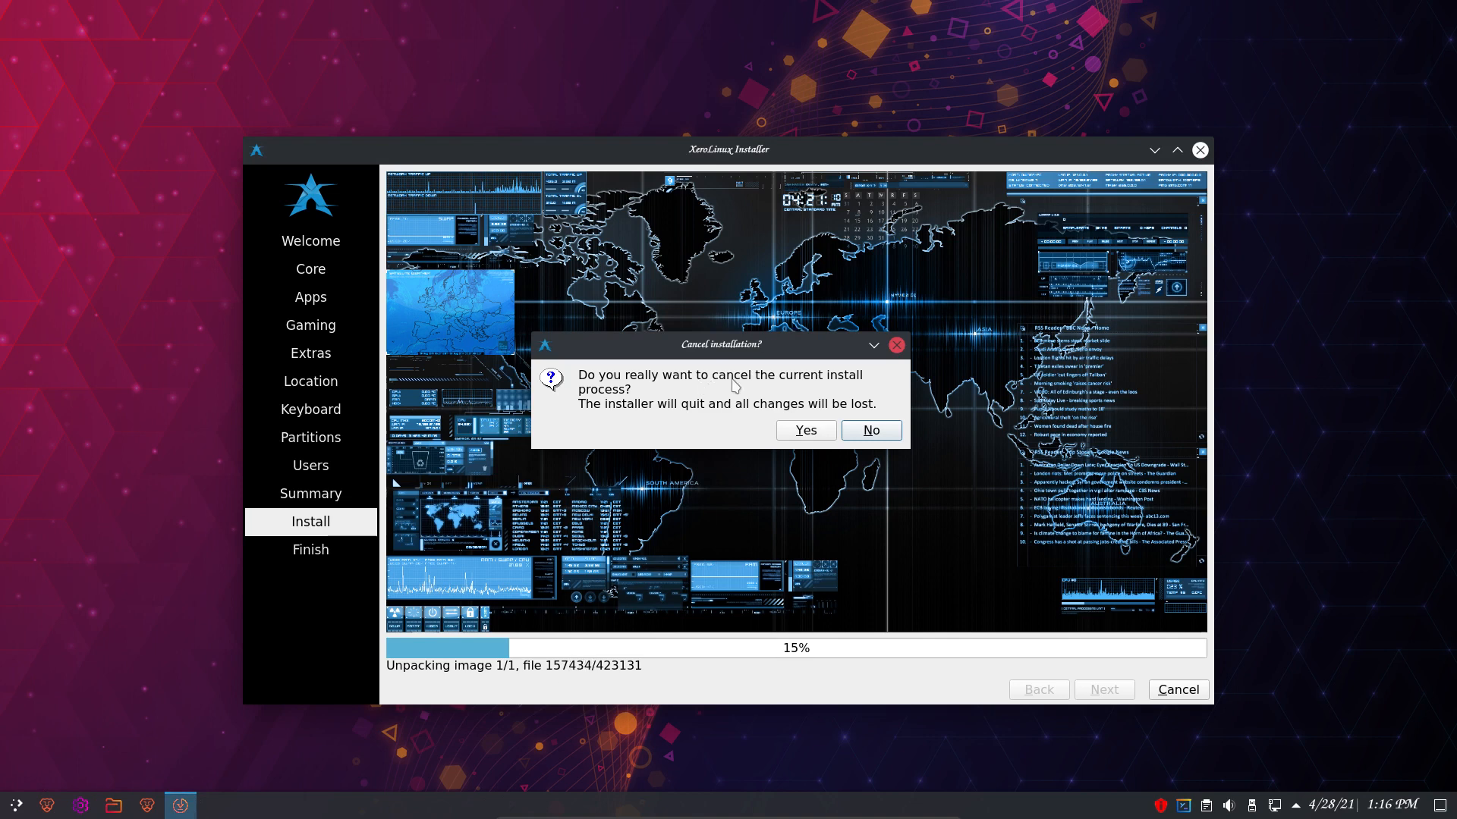
click(867, 434)
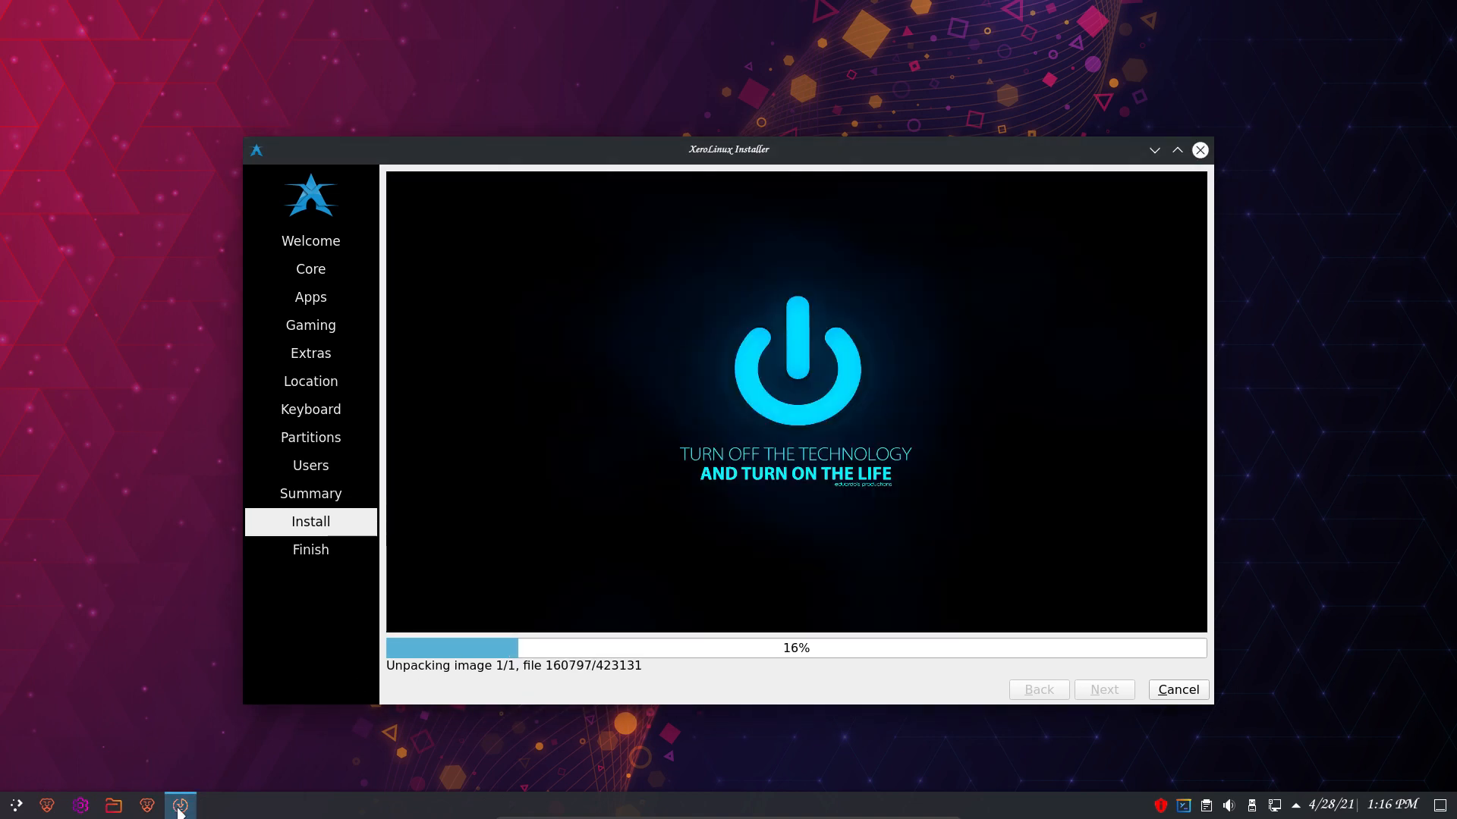
- Minimize the installer so System Settings is in front
mouse_move(179, 810)
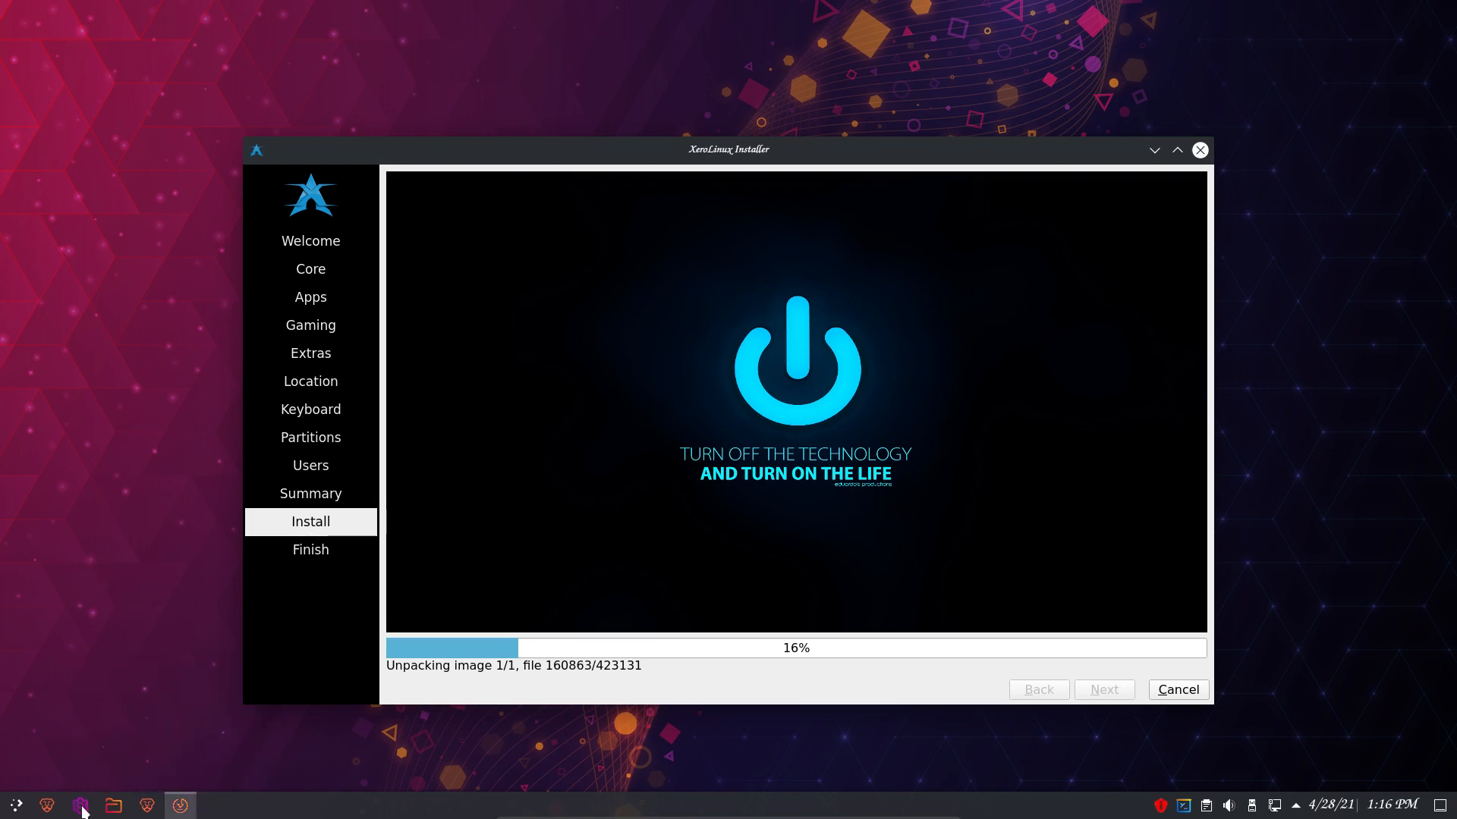
click(16, 806)
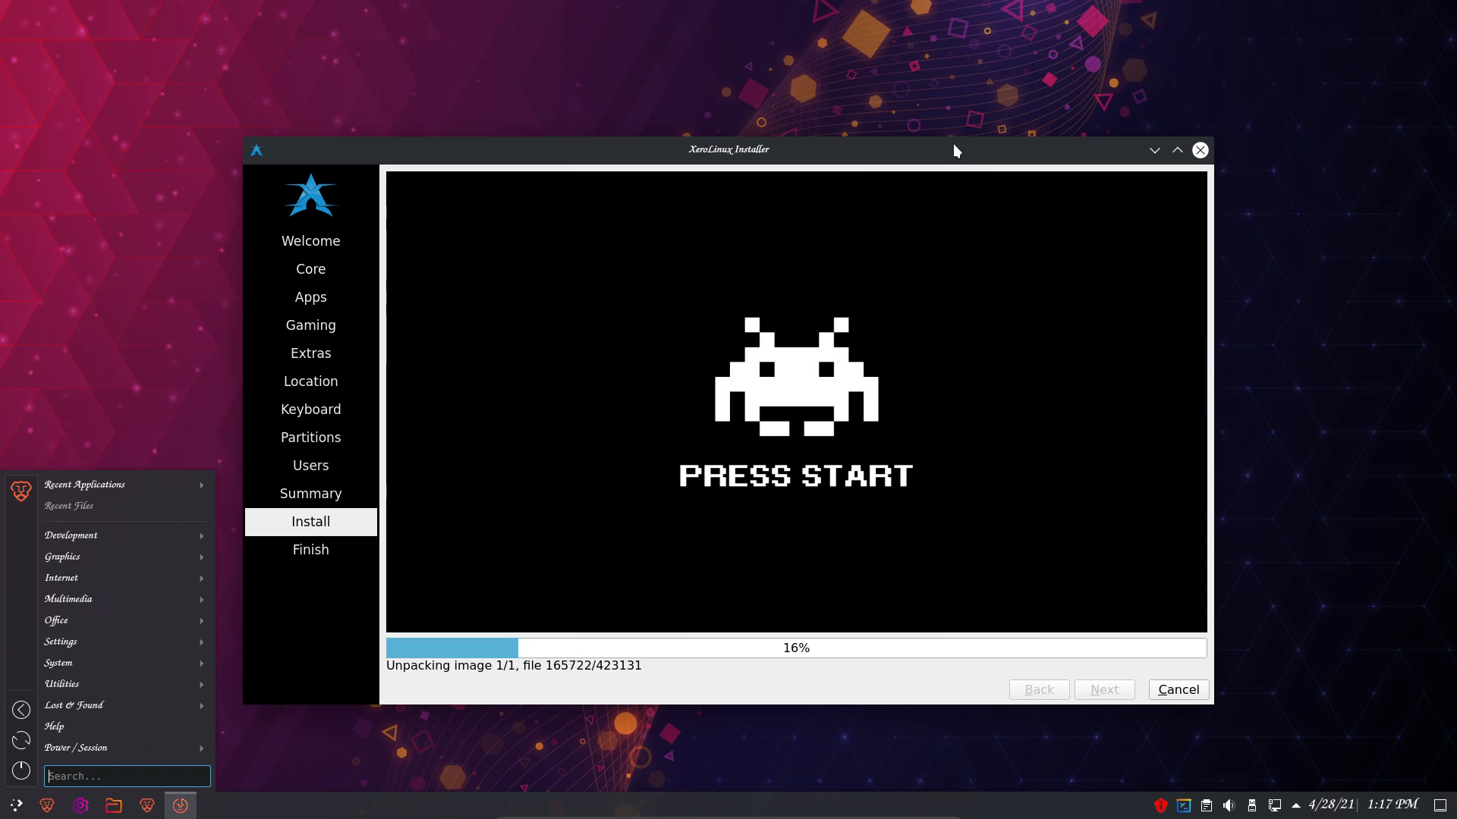
click(173, 331)
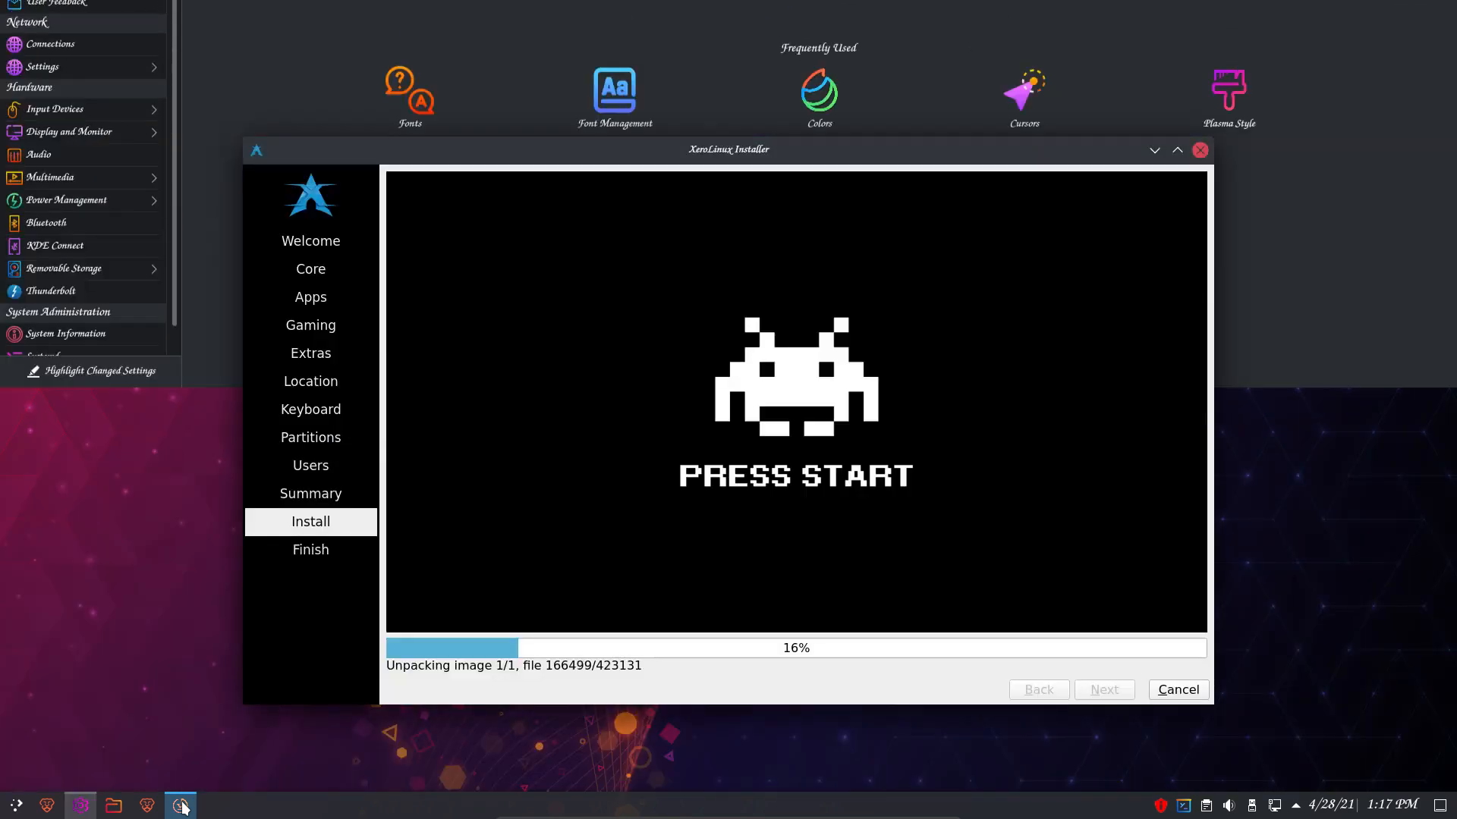
click(182, 807)
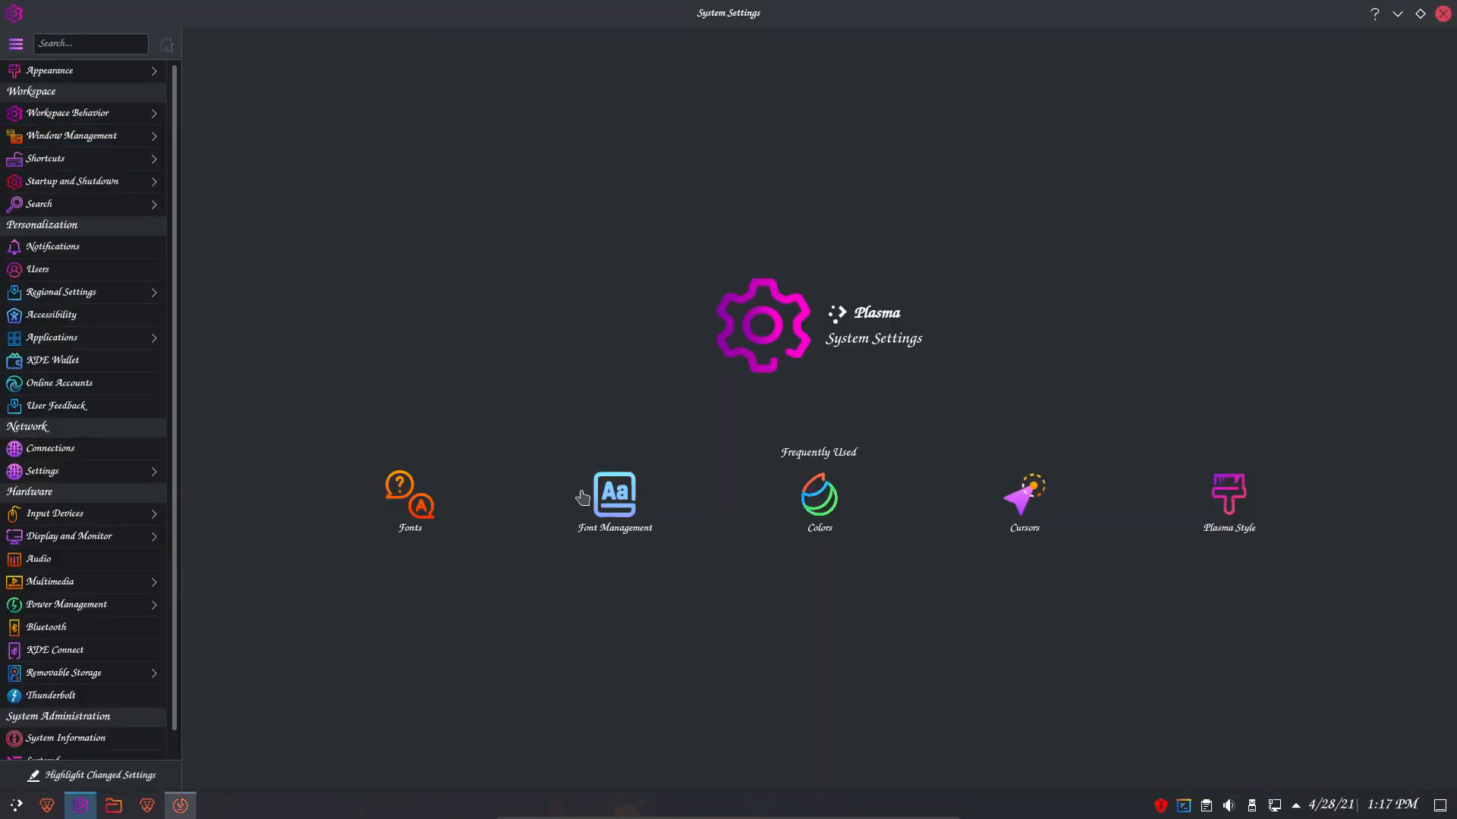
- Enlarge all Z003 fonts to 13pt in Appearance > Fonts, apply, and minimize System Settings
click(74, 72)
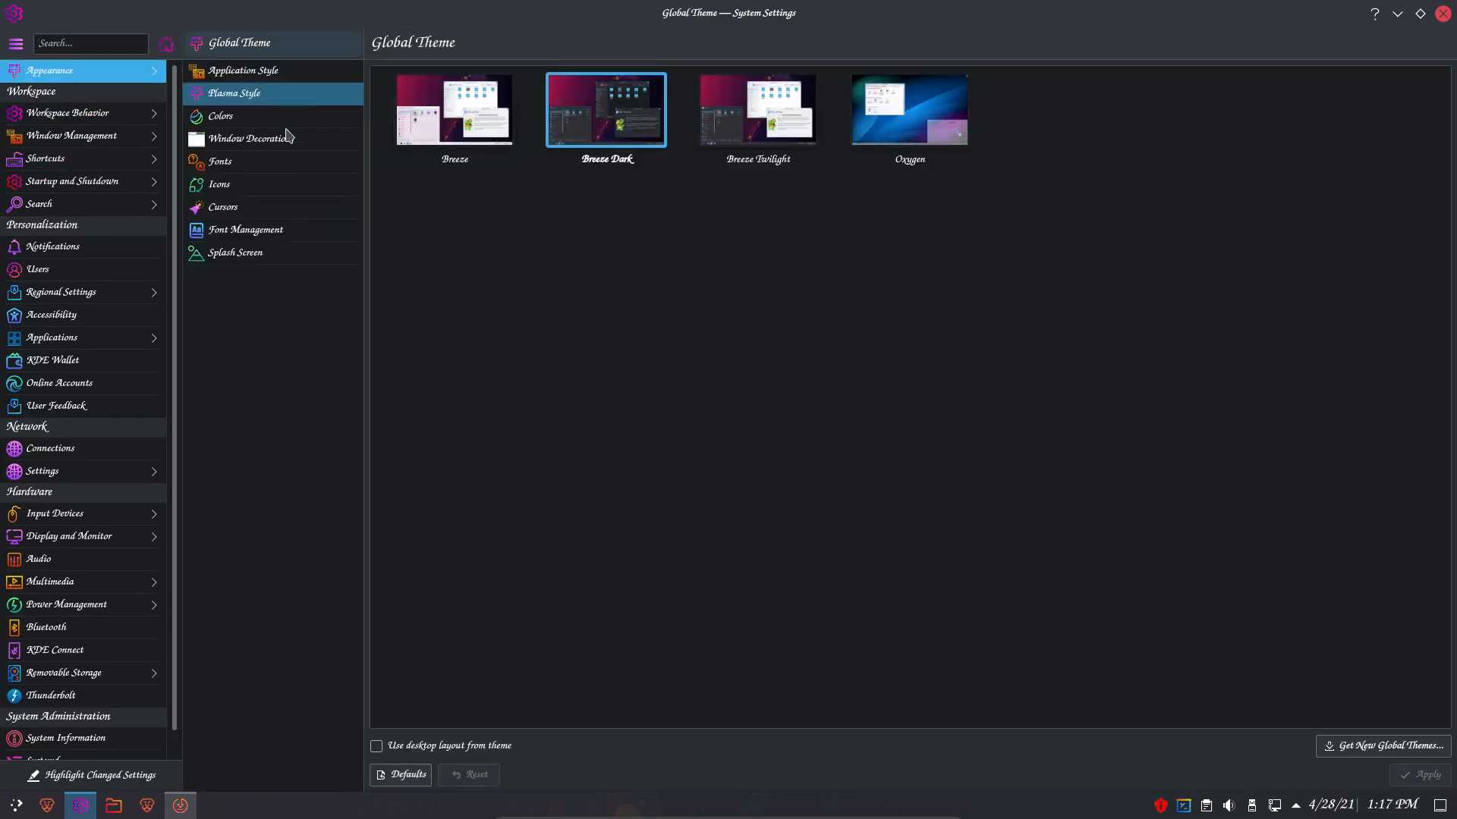
click(275, 160)
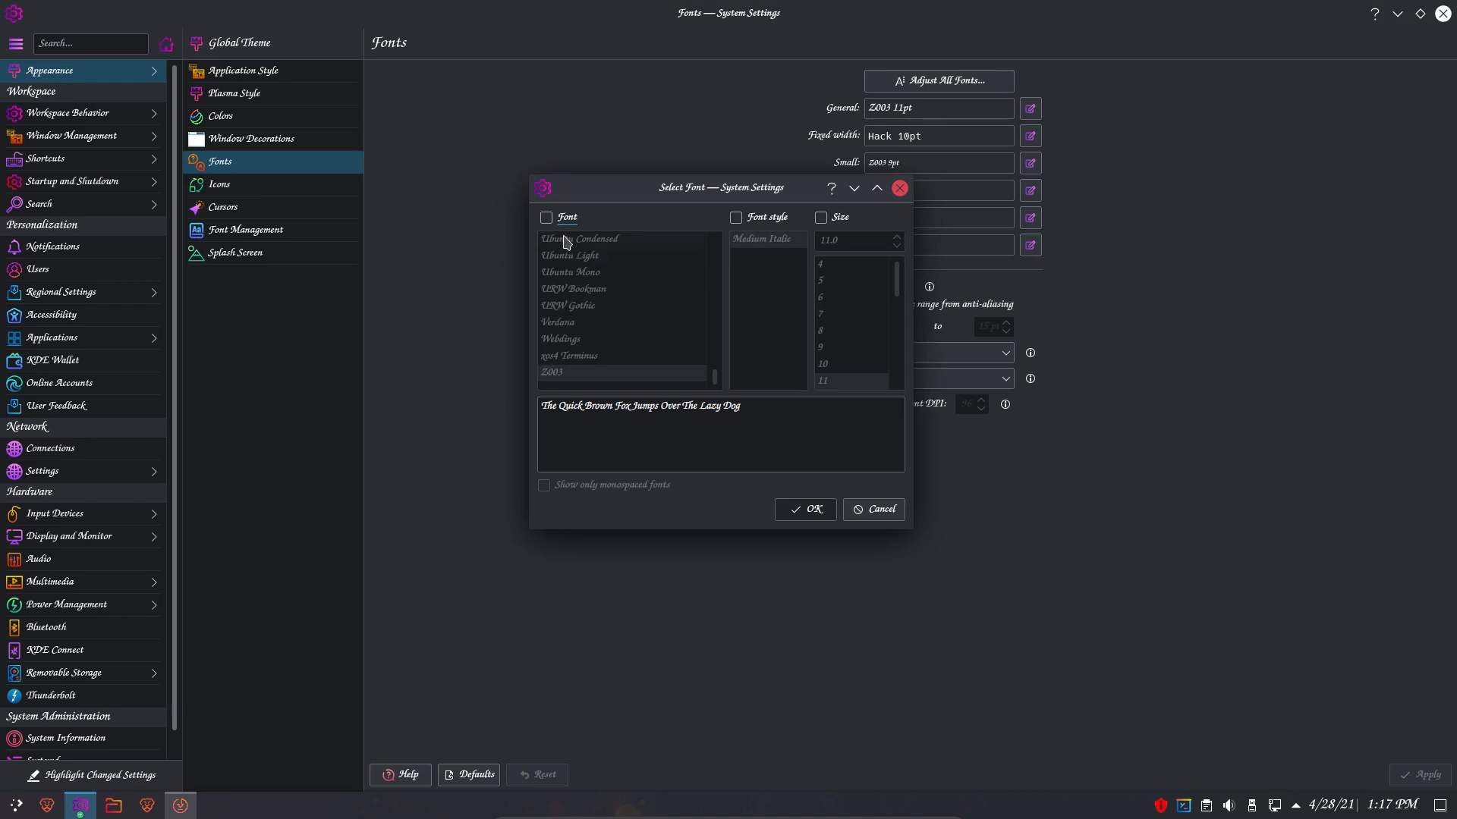
click(552, 219)
click(820, 218)
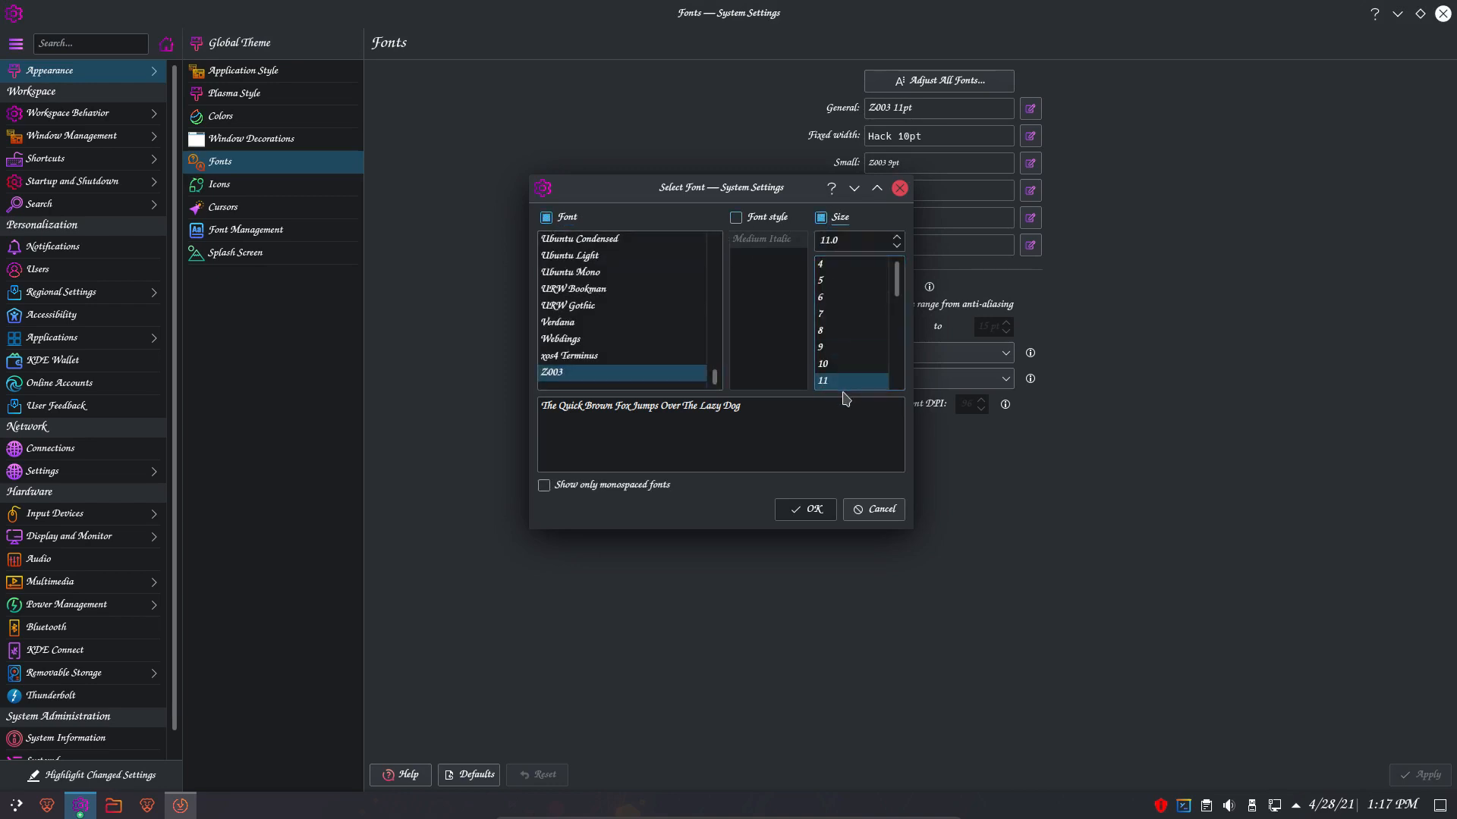
scroll(858, 363, down, 1)
scroll(857, 363, down, 1)
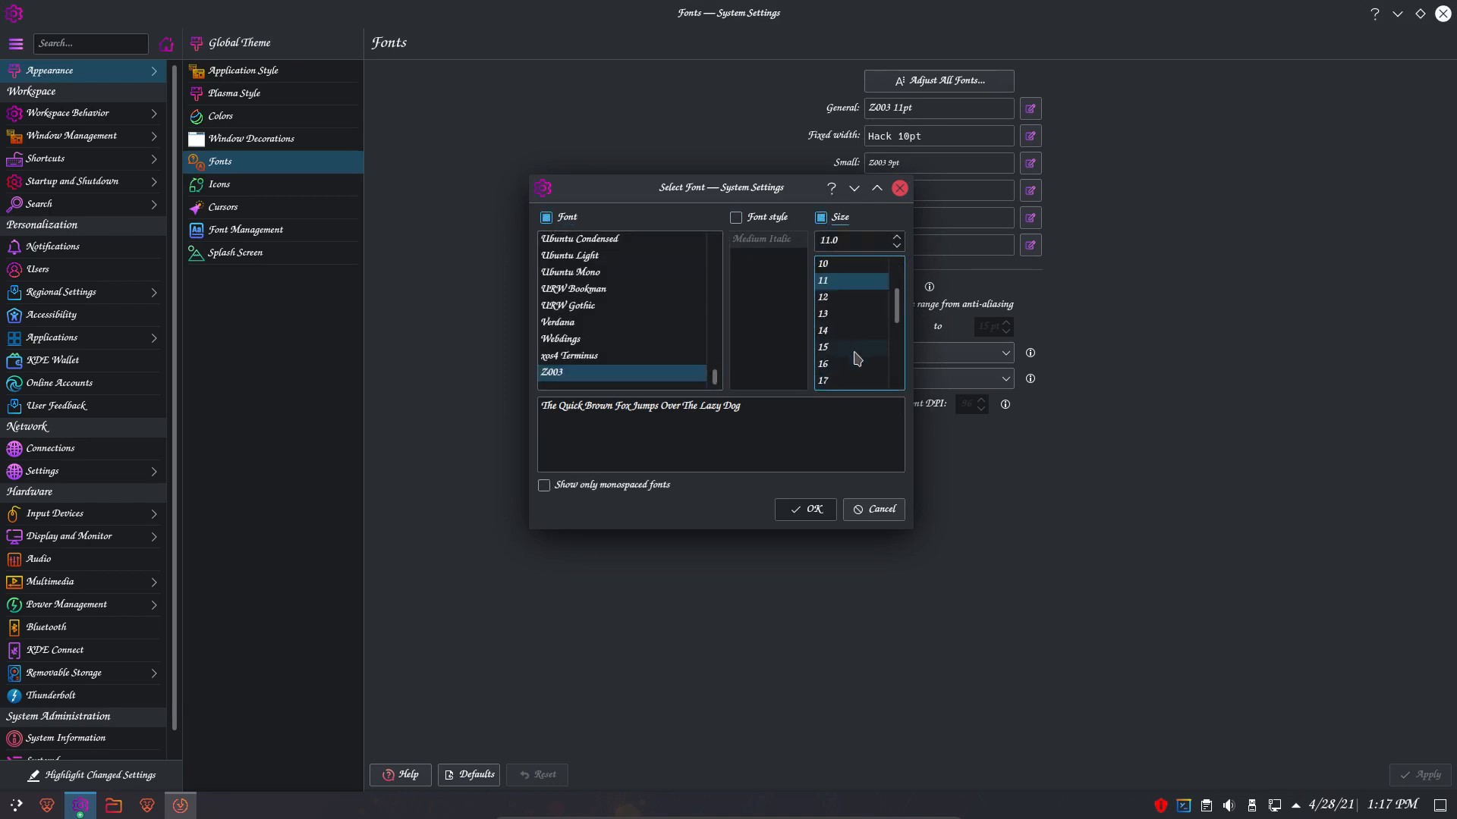
click(850, 314)
click(832, 516)
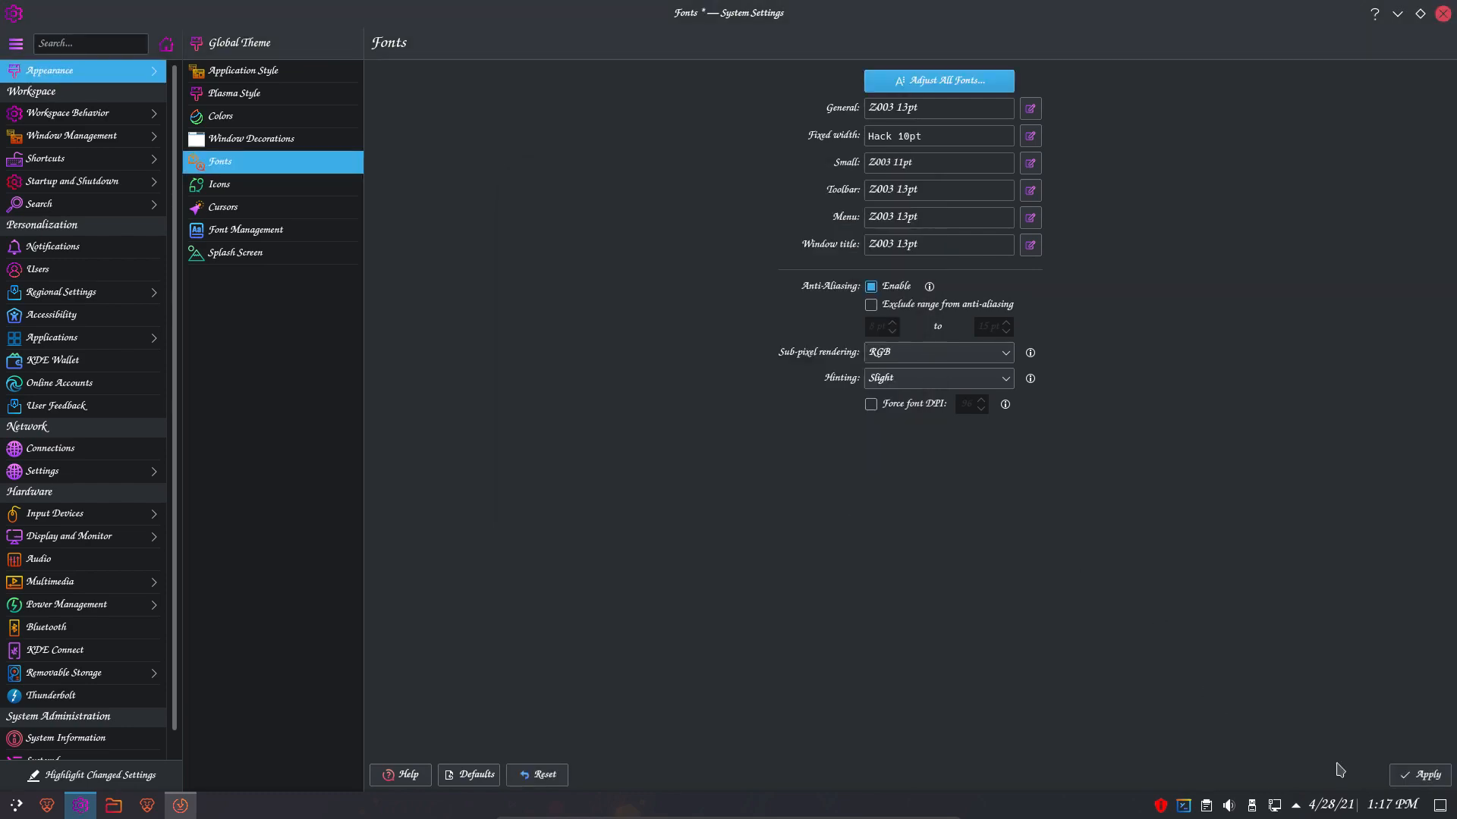
click(1396, 777)
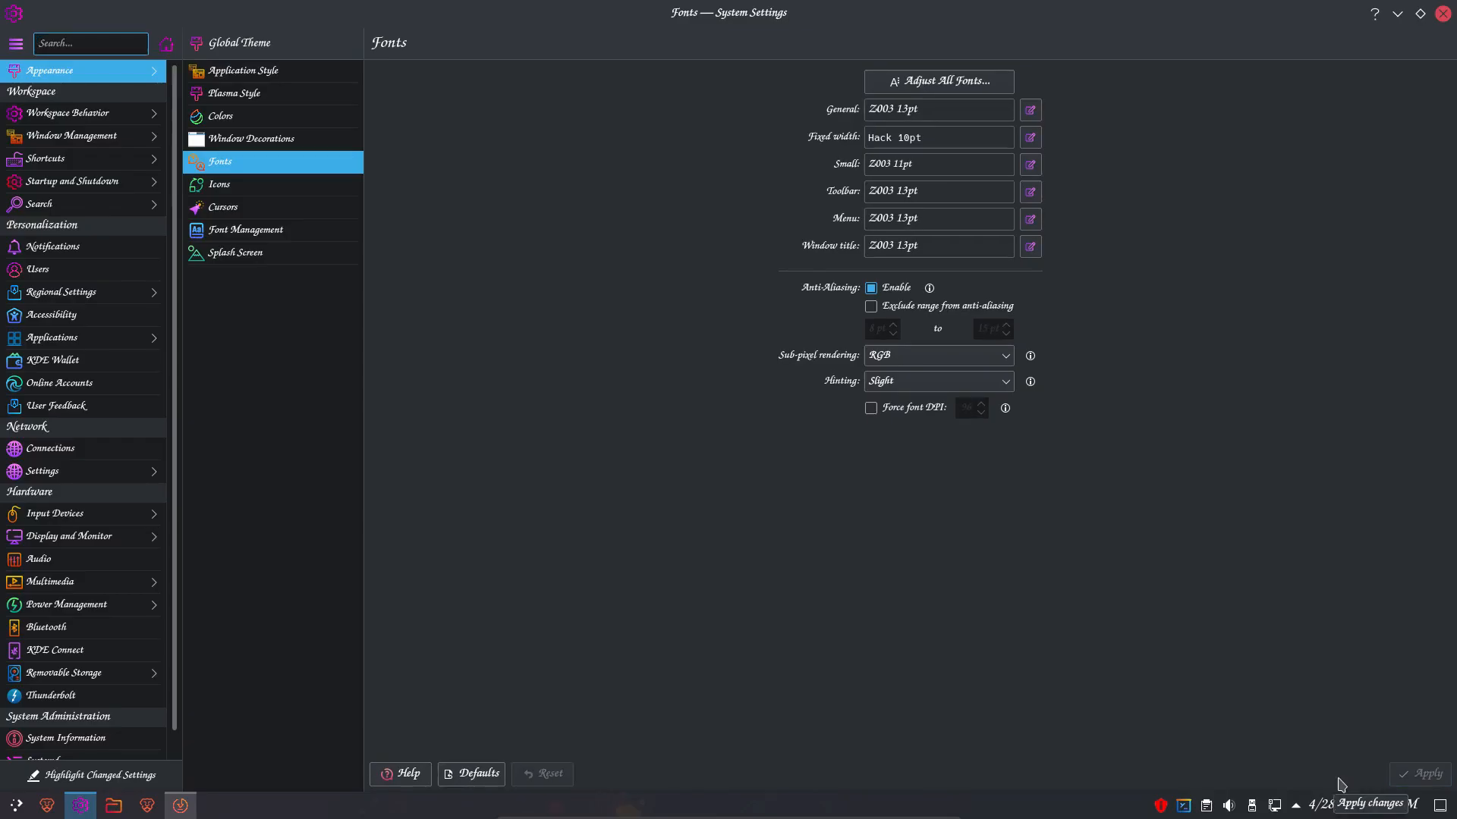
click(1396, 12)
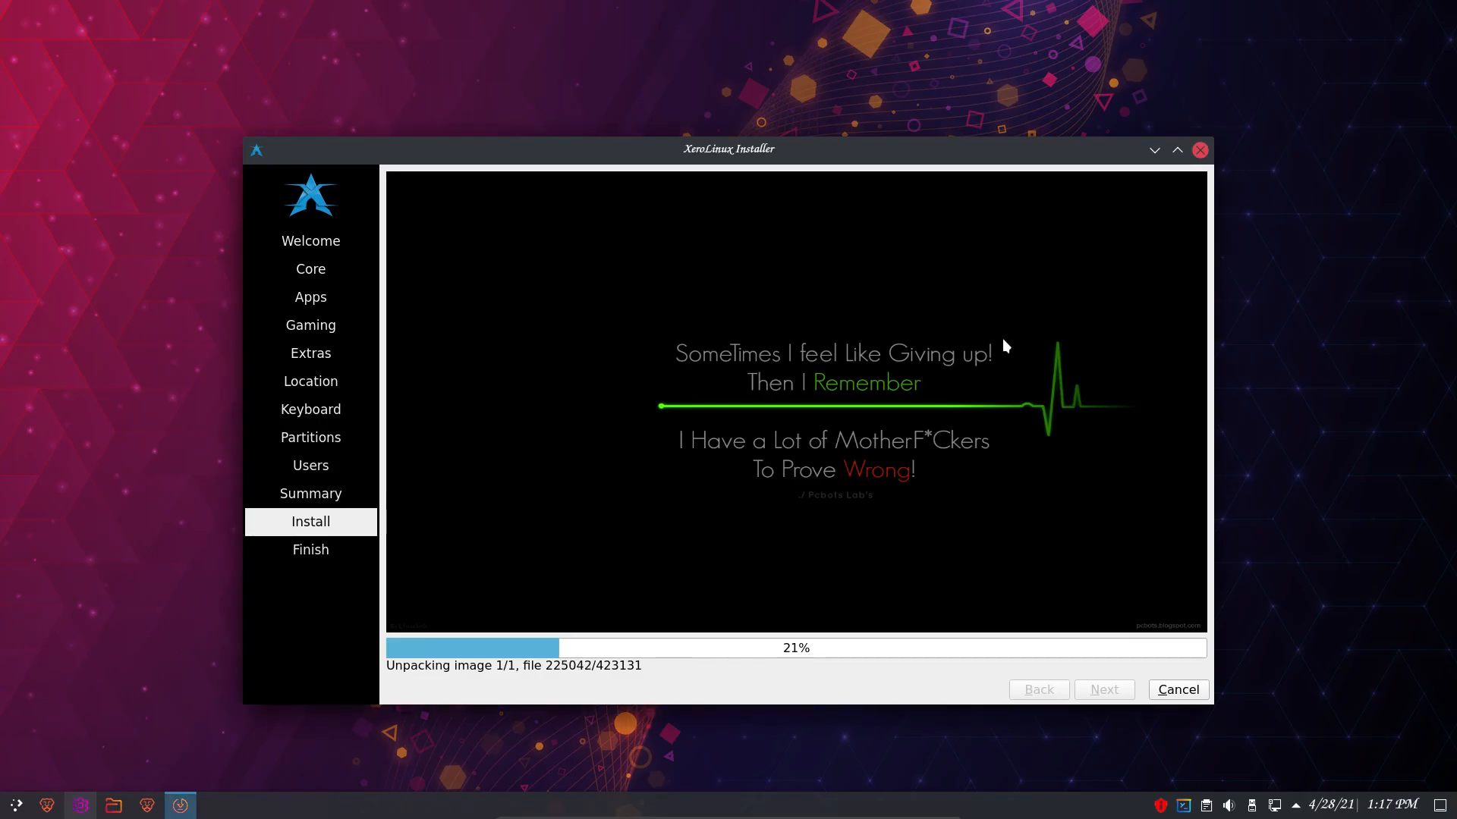
- Check the installer's progress at 25%, then bring the System Settings Fonts page forward
click(14, 806)
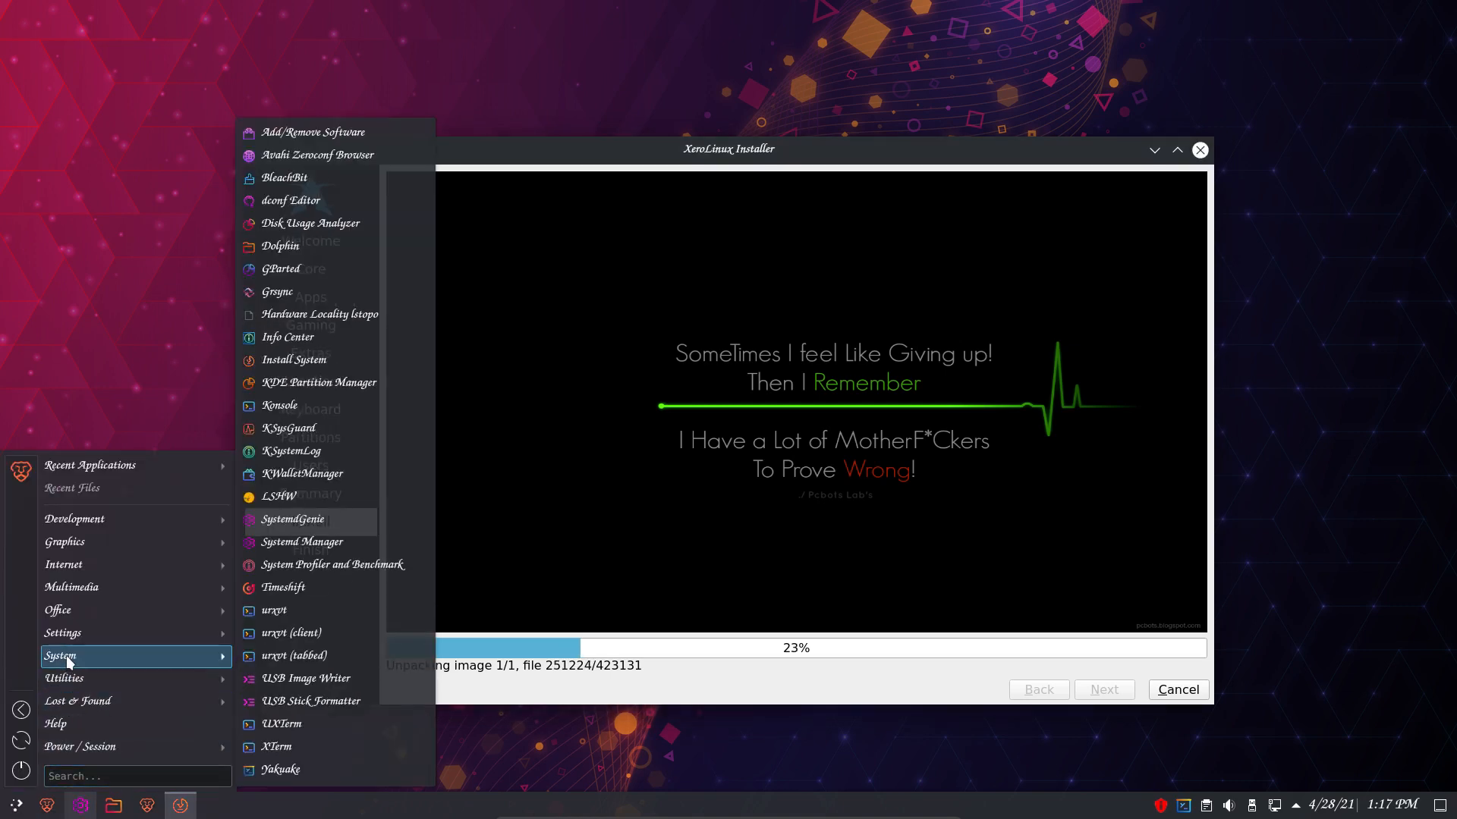
mouse_move(69, 615)
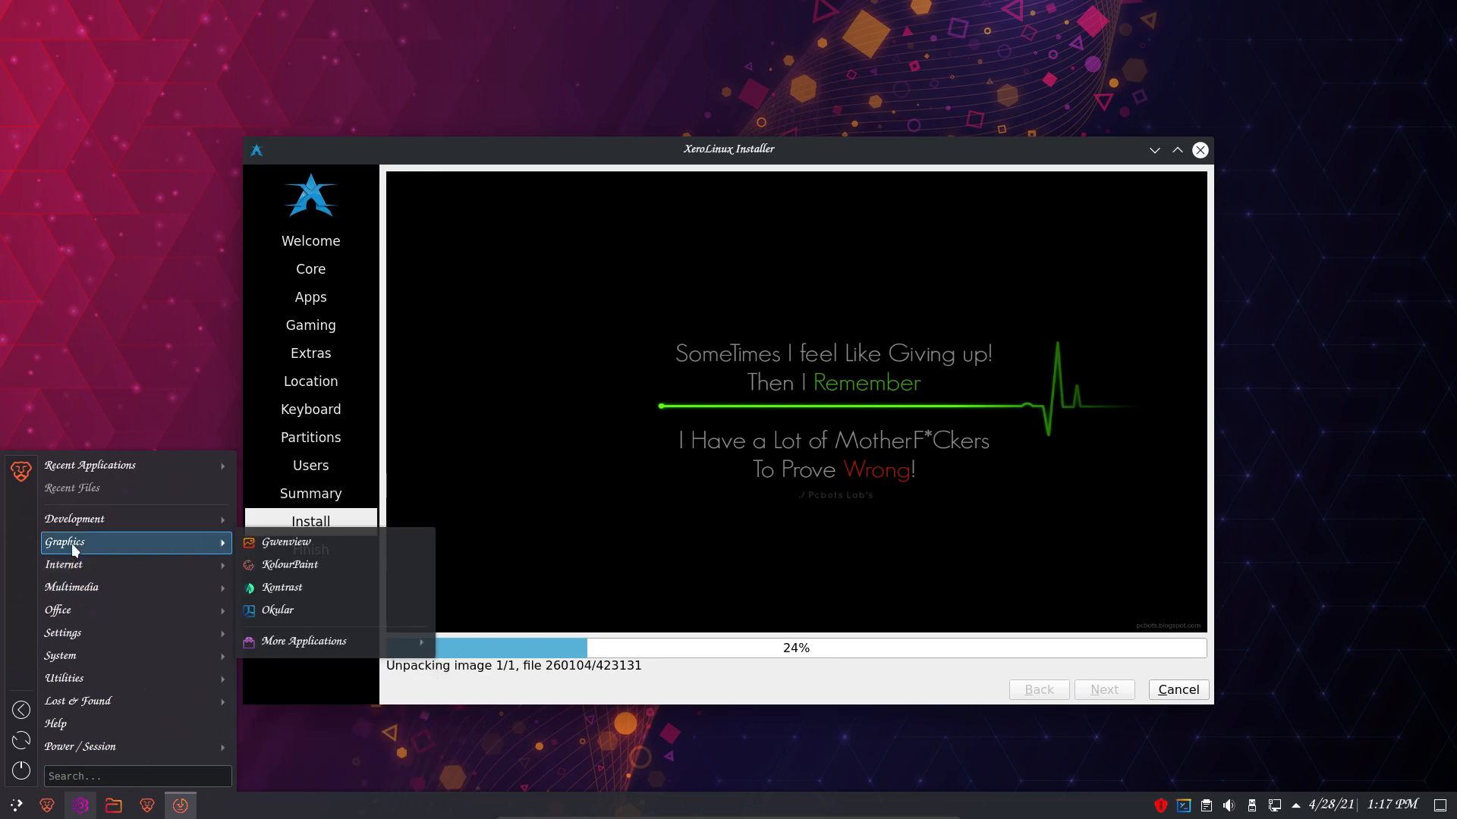
mouse_move(79, 522)
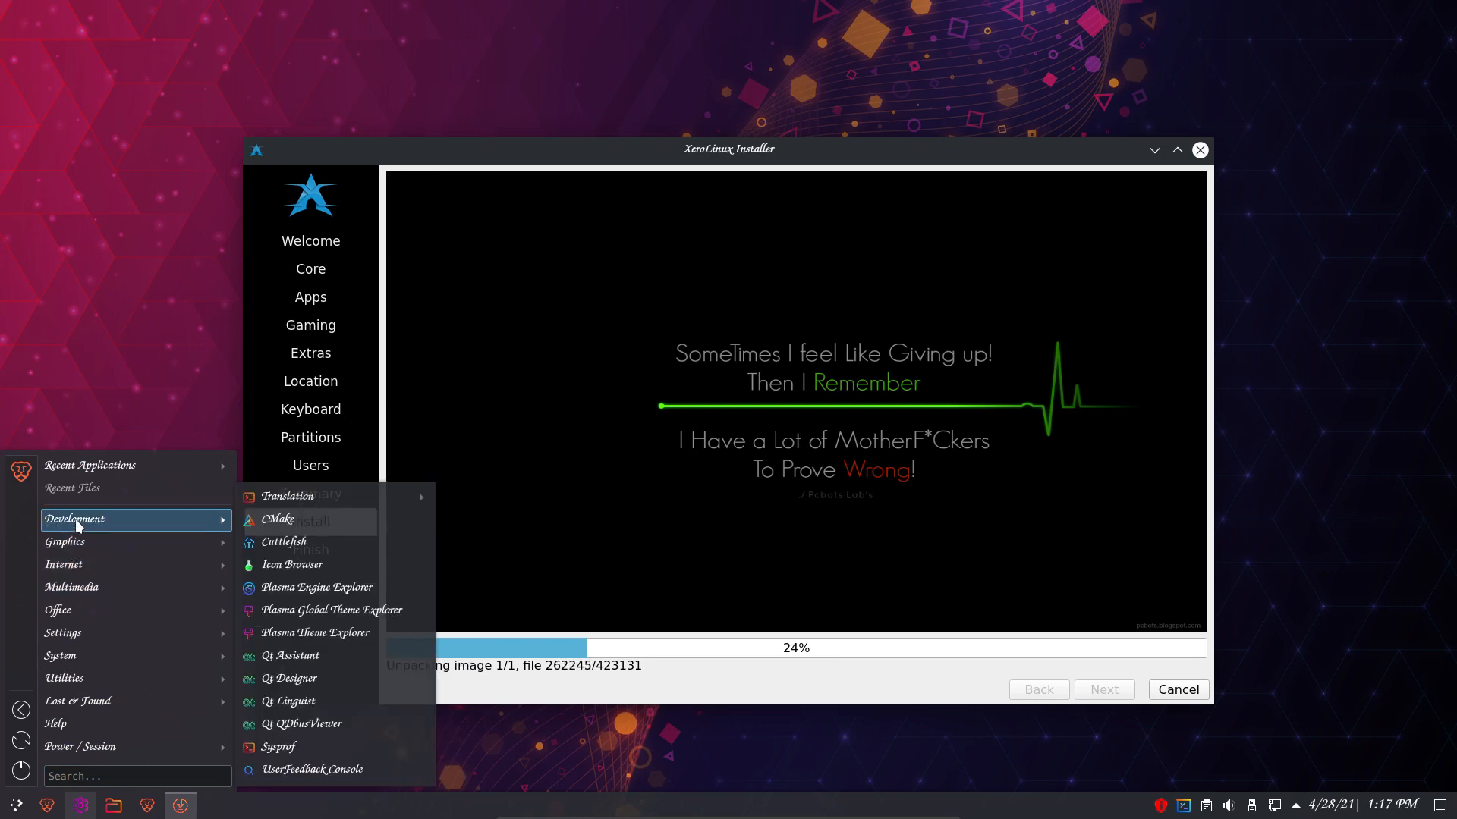
click(110, 412)
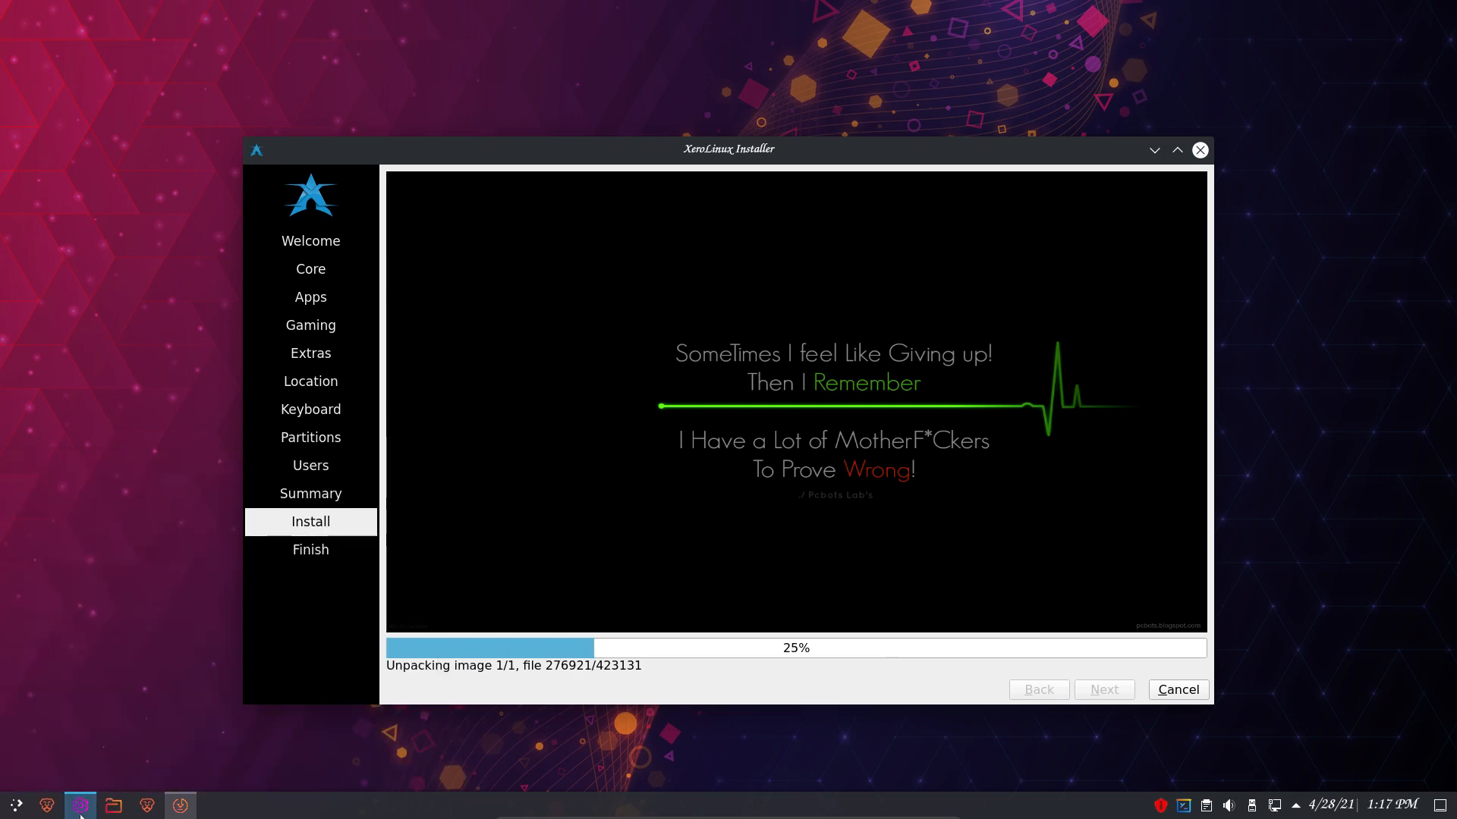
click(80, 805)
- Set all fonts to xos4 Terminus 12pt with Adjust All Fonts and apply
click(907, 90)
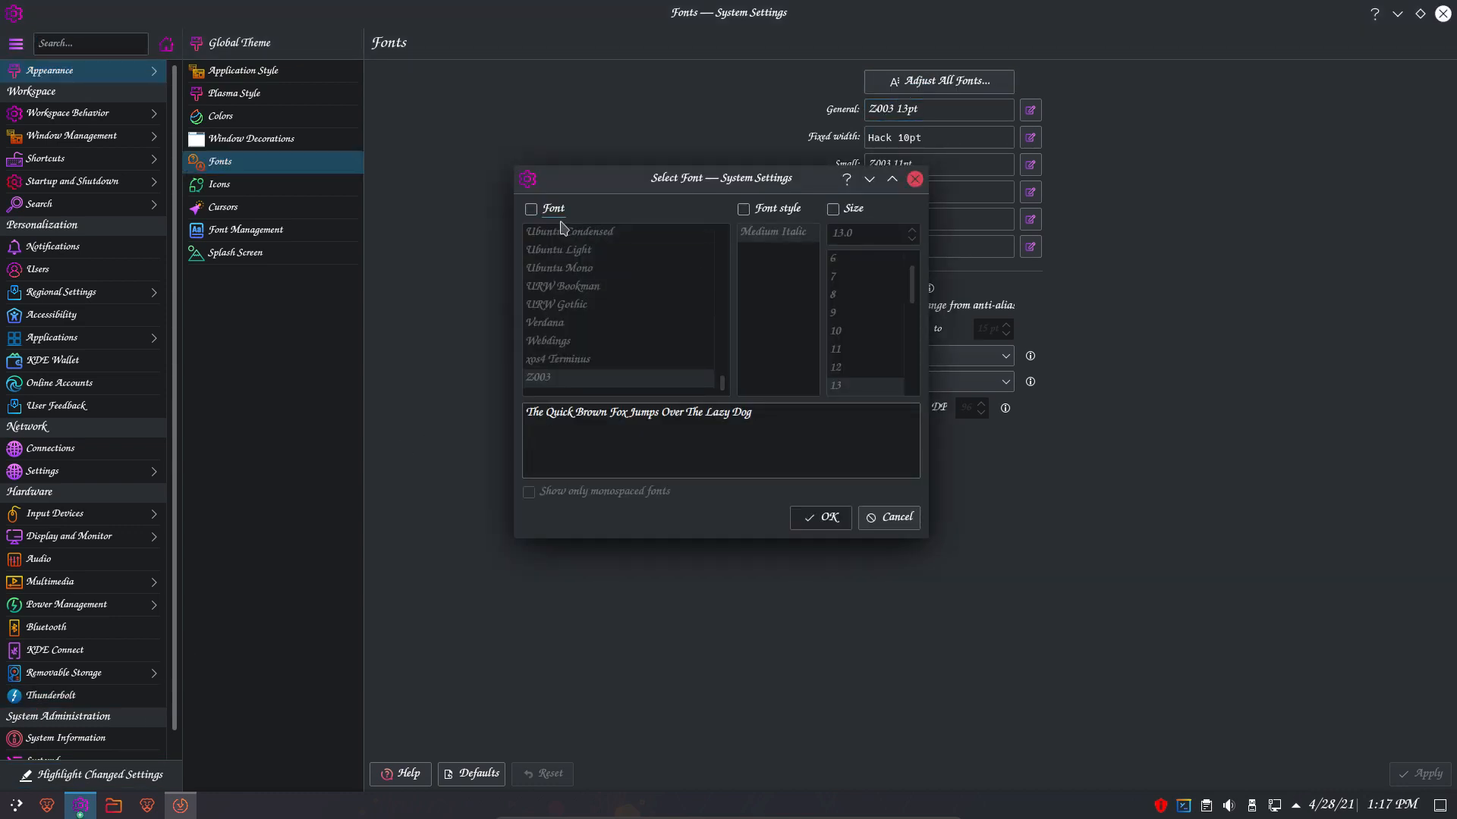
click(531, 208)
scroll(718, 332, down, 1)
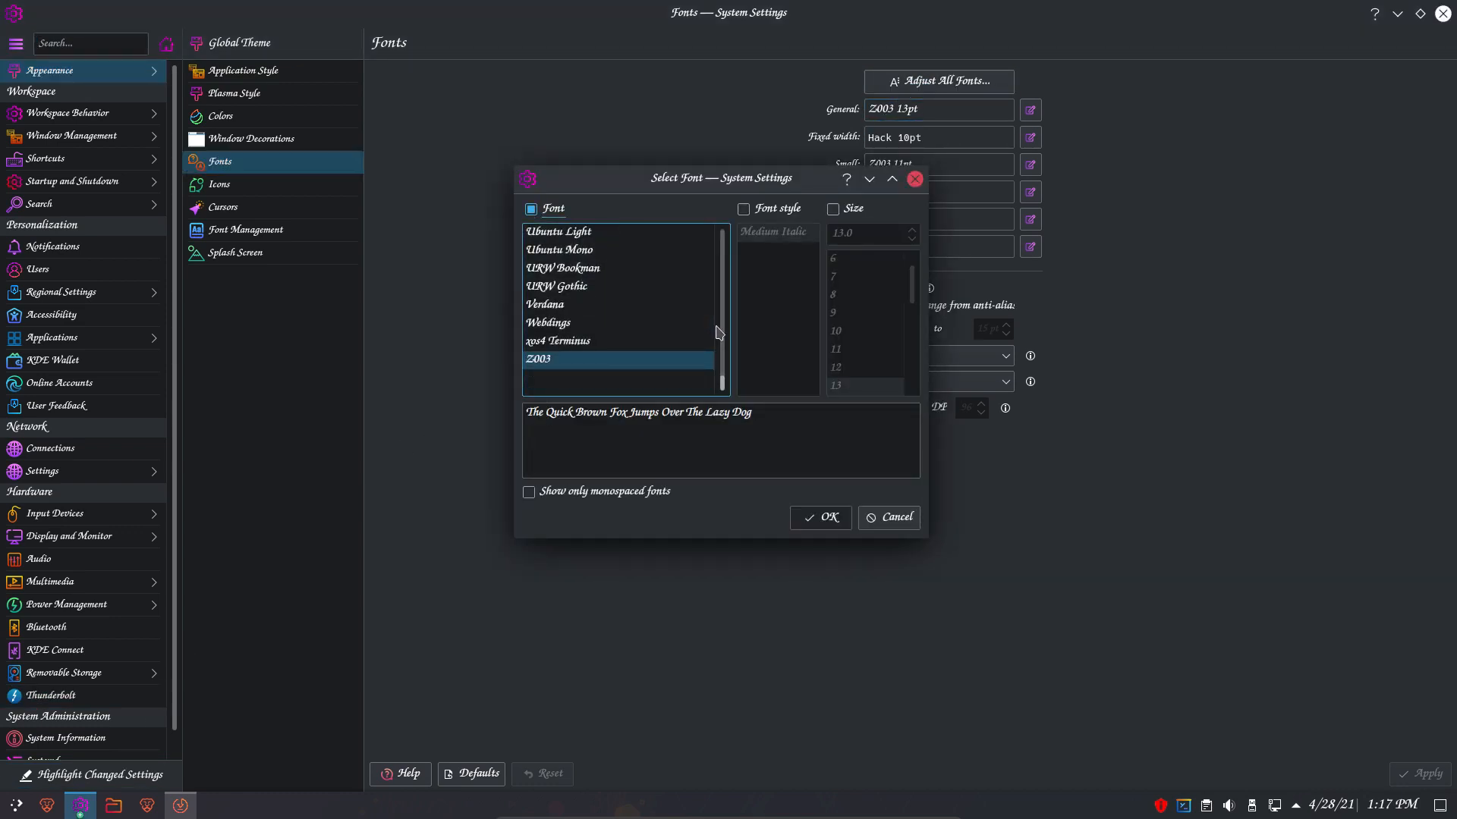
click(610, 345)
click(604, 324)
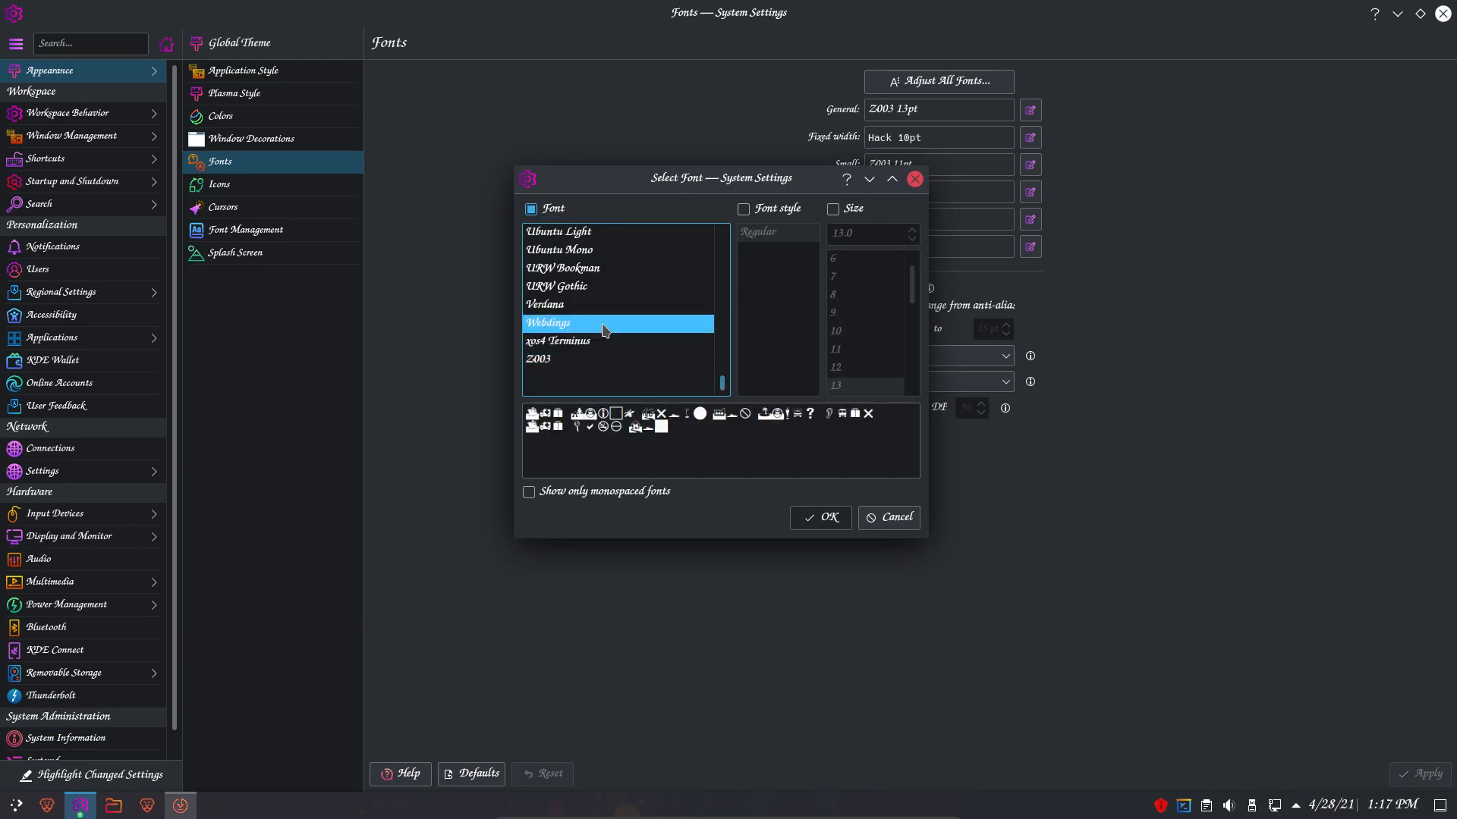
click(607, 341)
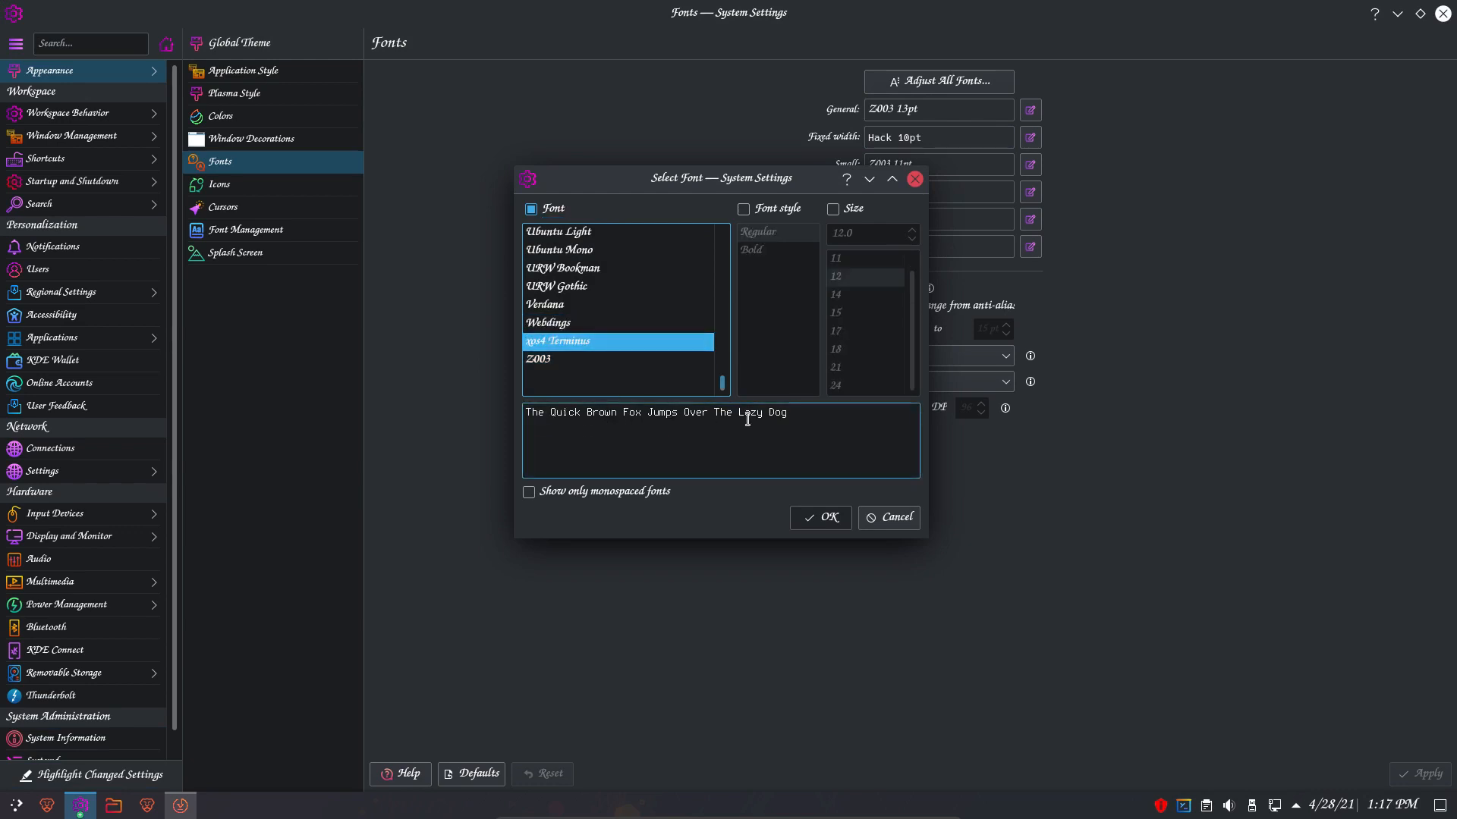
click(833, 209)
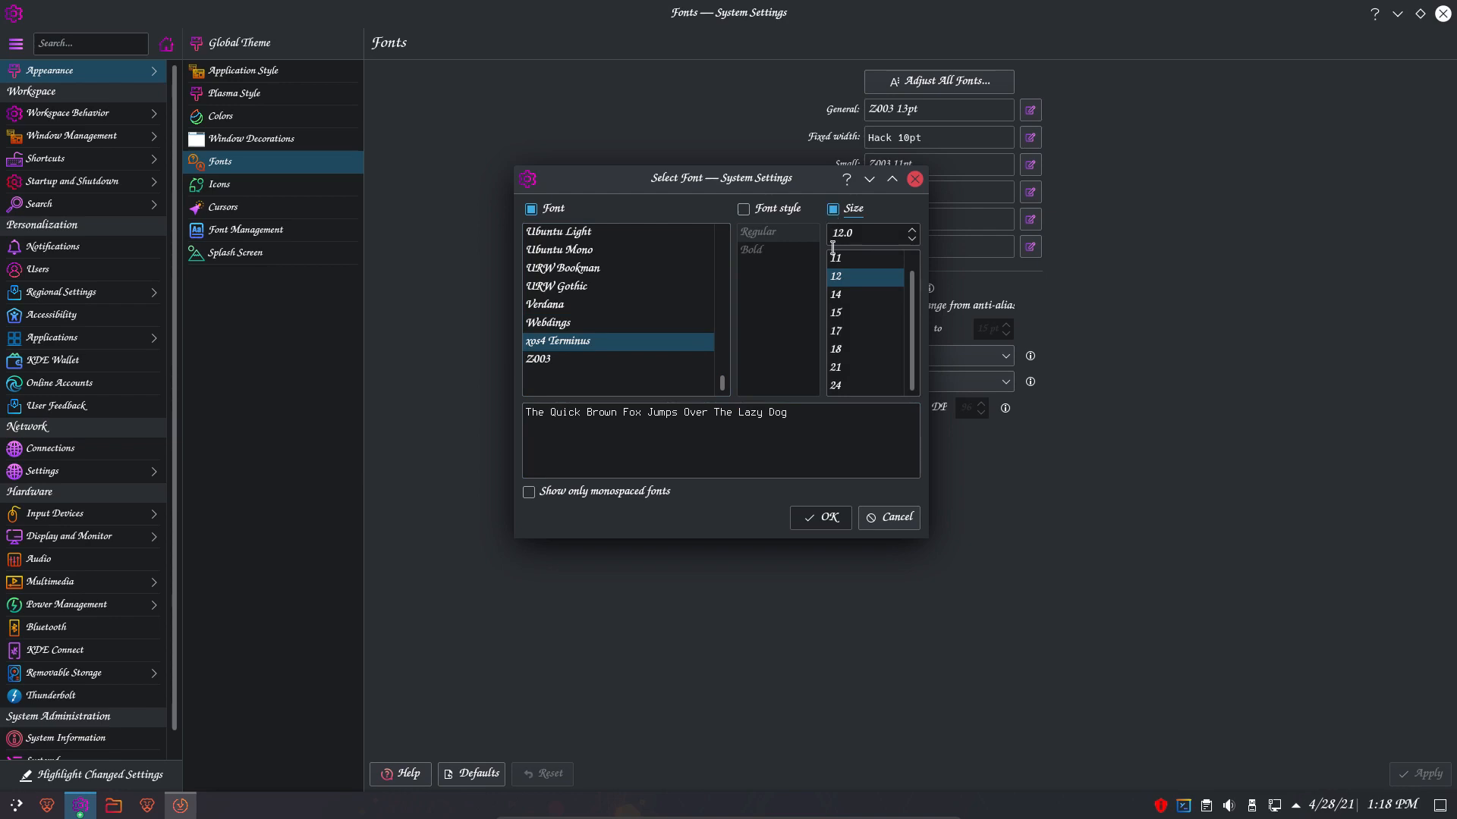
click(821, 517)
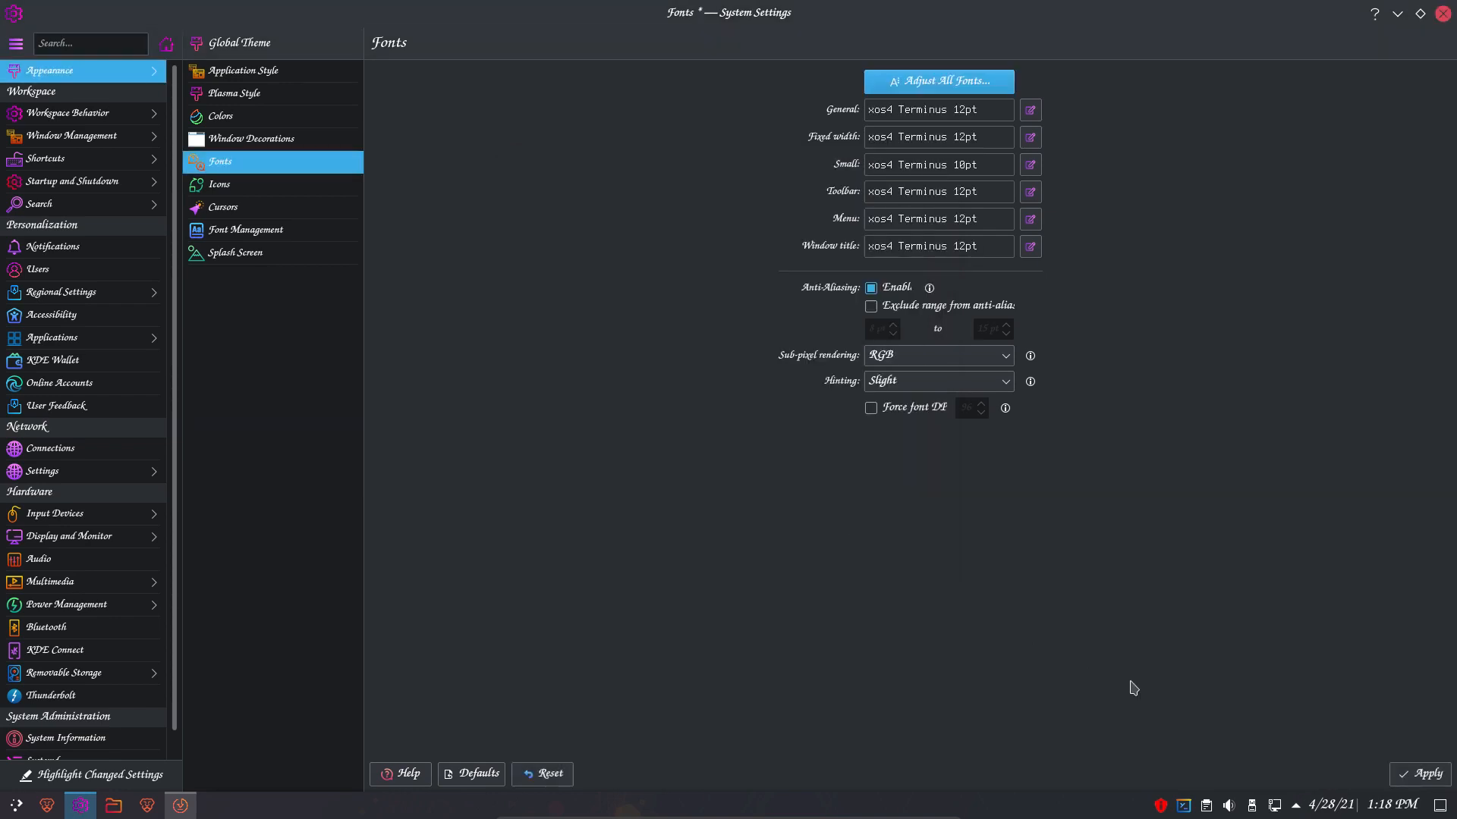
click(1401, 775)
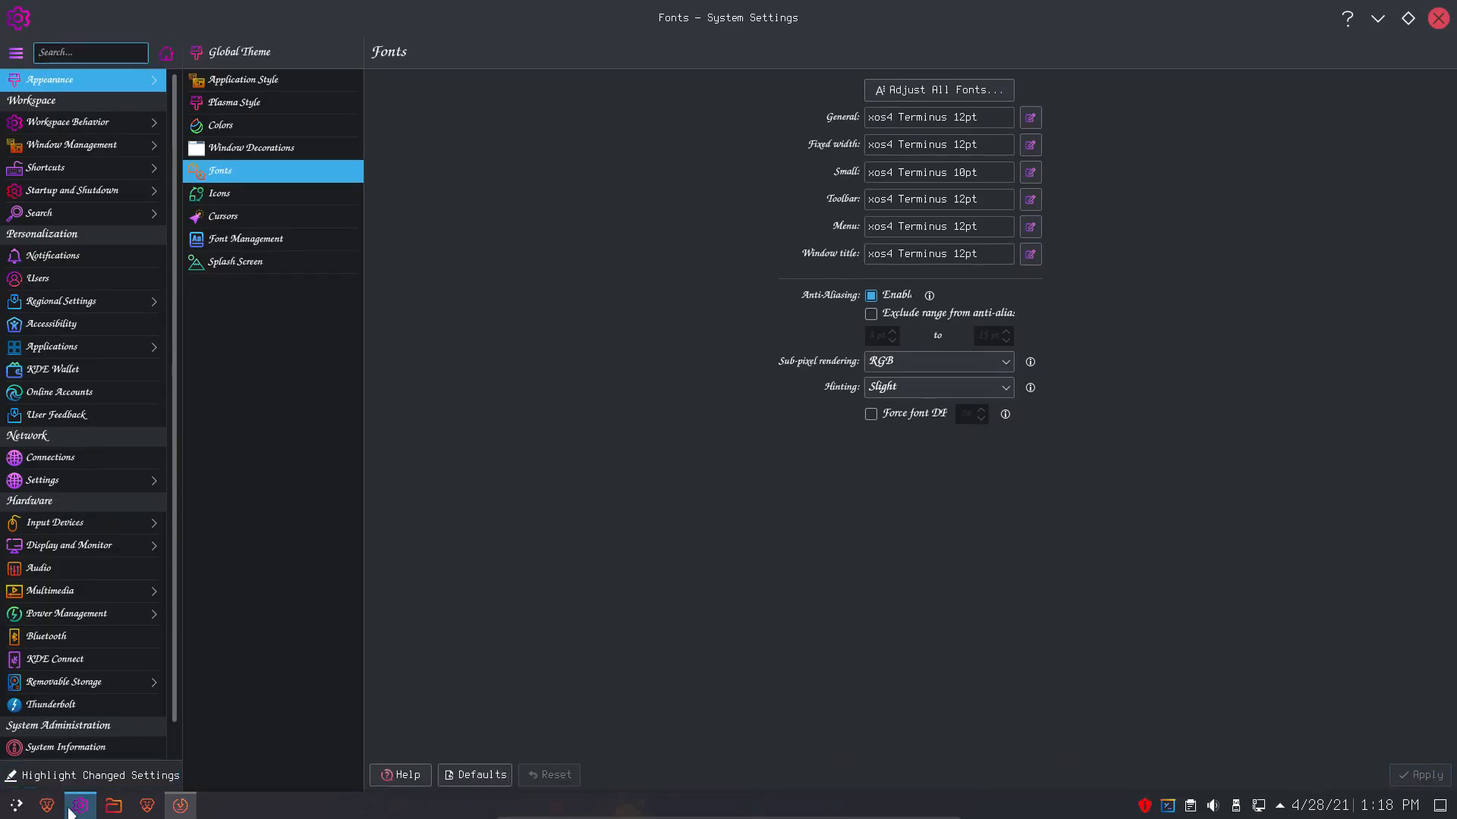
- Close System Settings
click(16, 805)
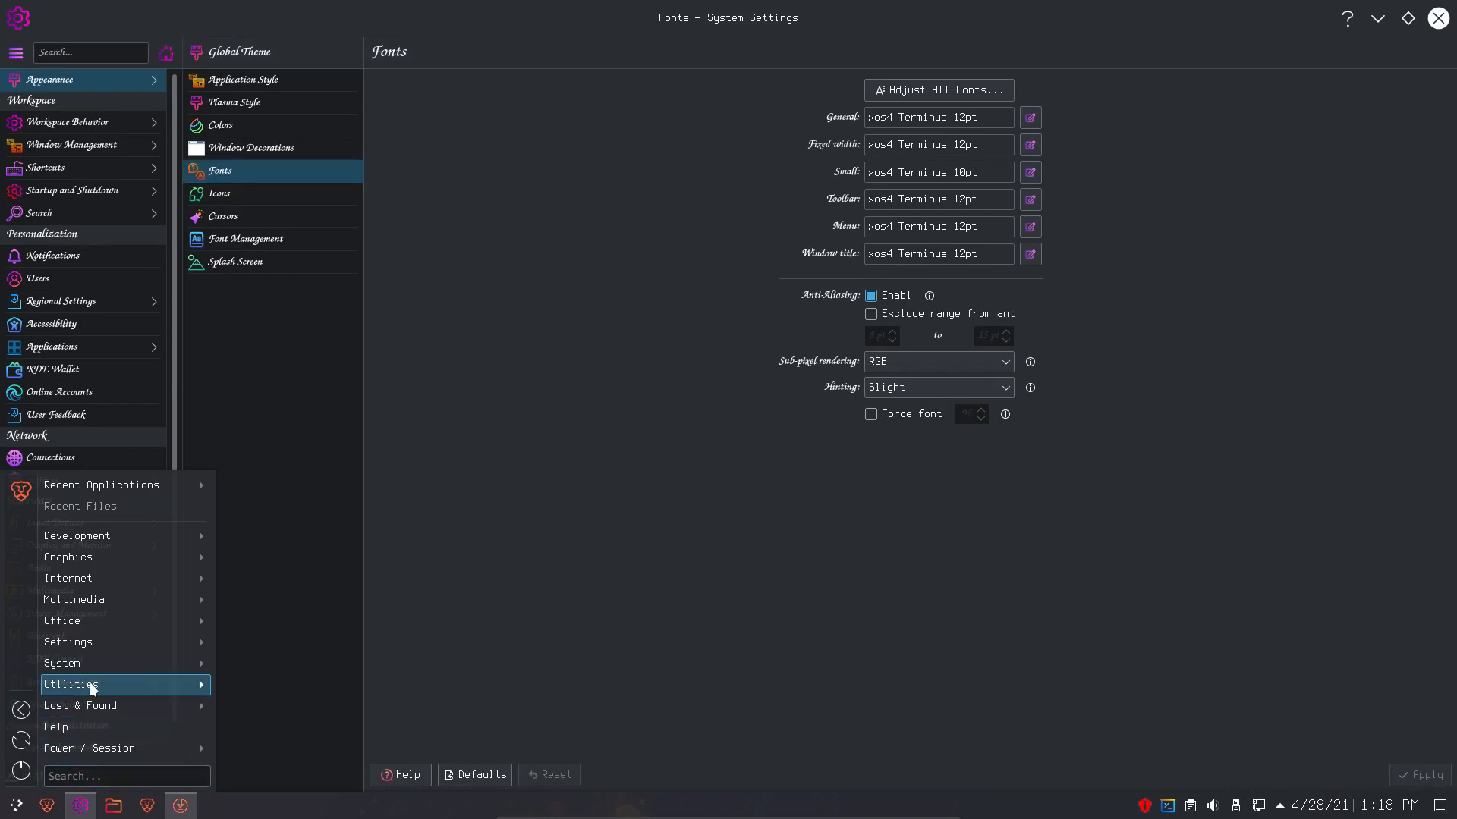
click(941, 514)
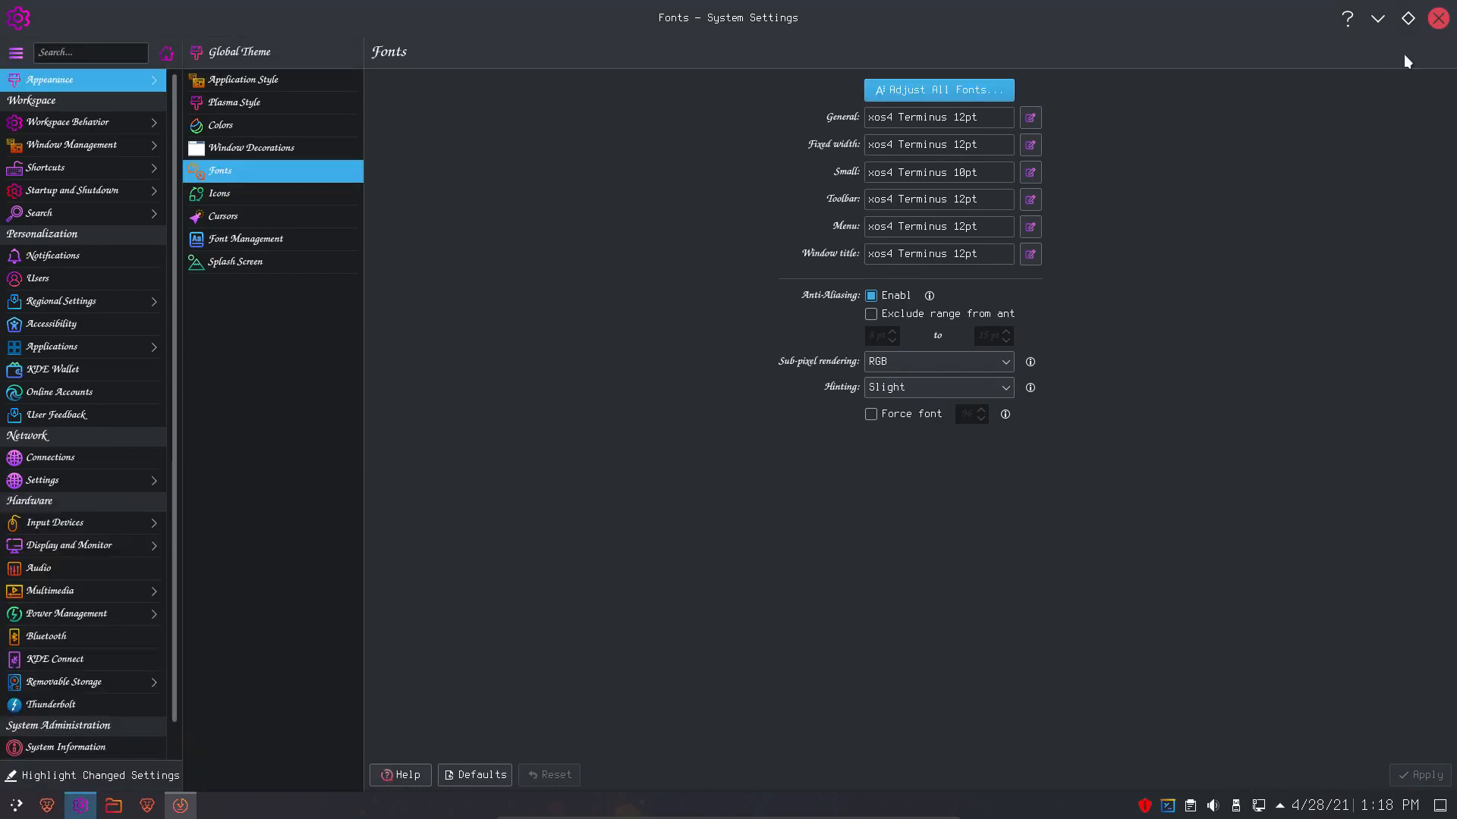
click(1435, 25)
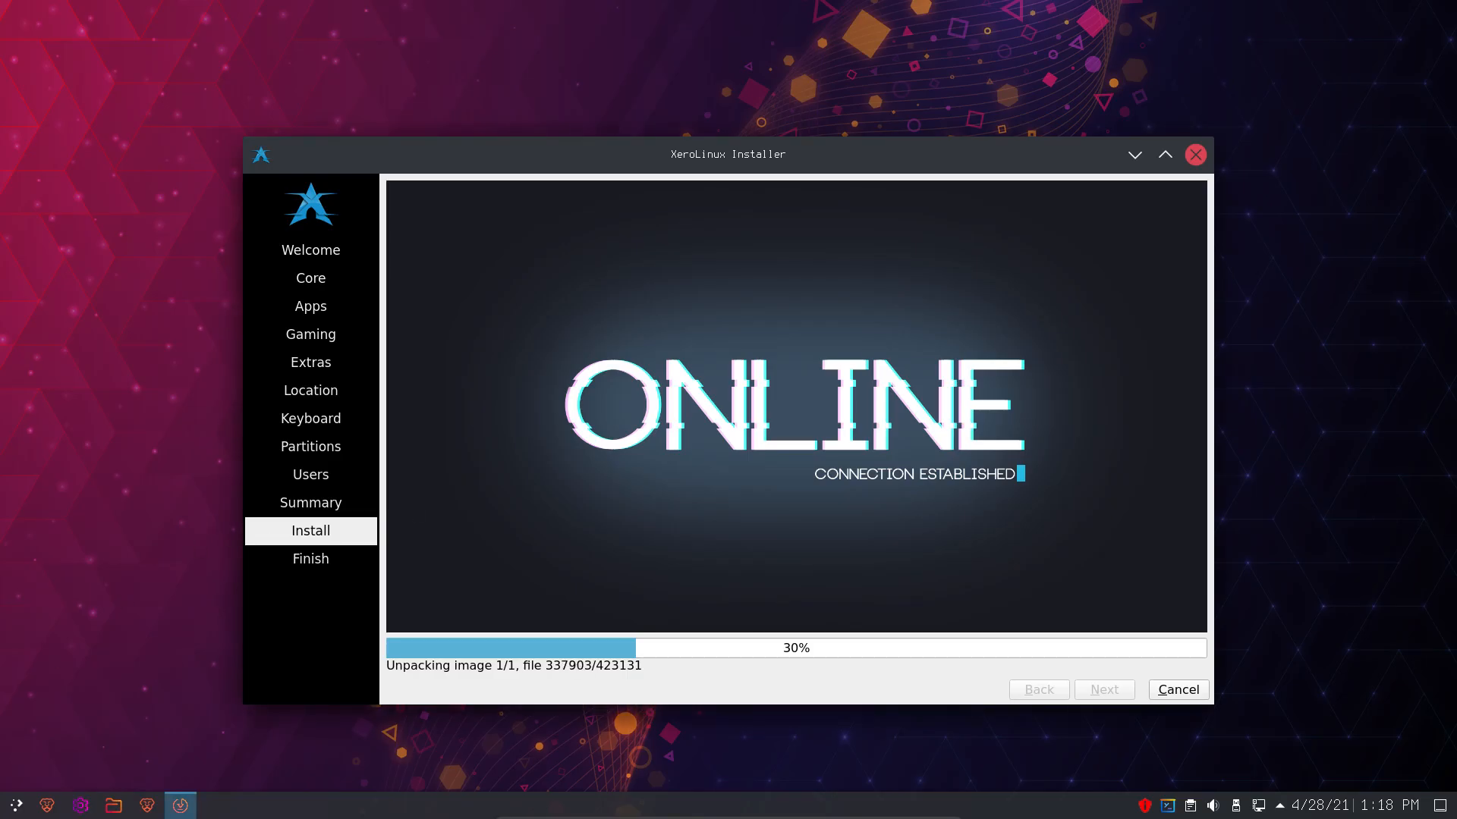
- Move the installer window up and to the right while unpacking continues
click(17, 805)
mouse_move(74, 665)
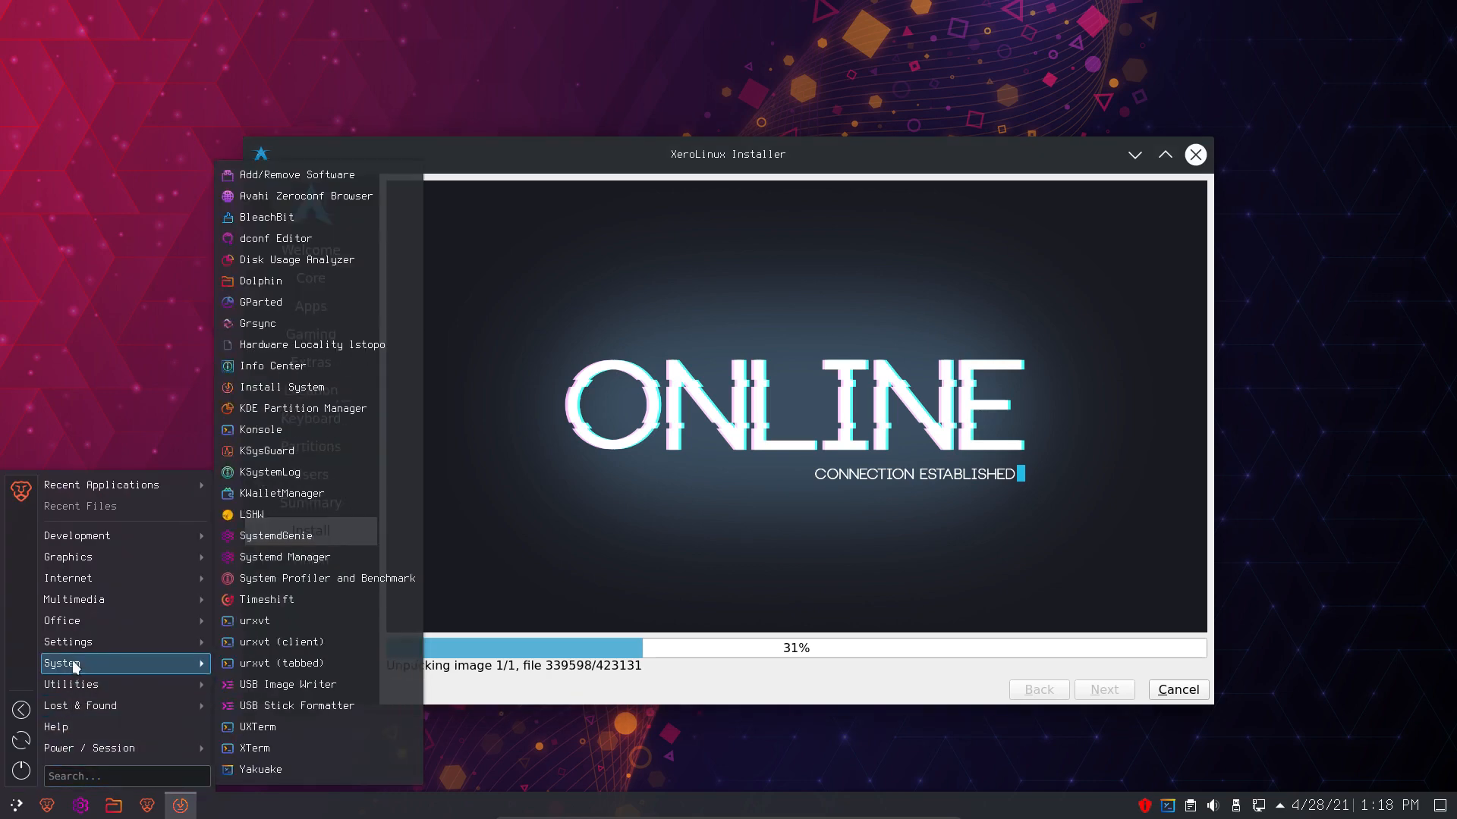
mouse_move(81, 558)
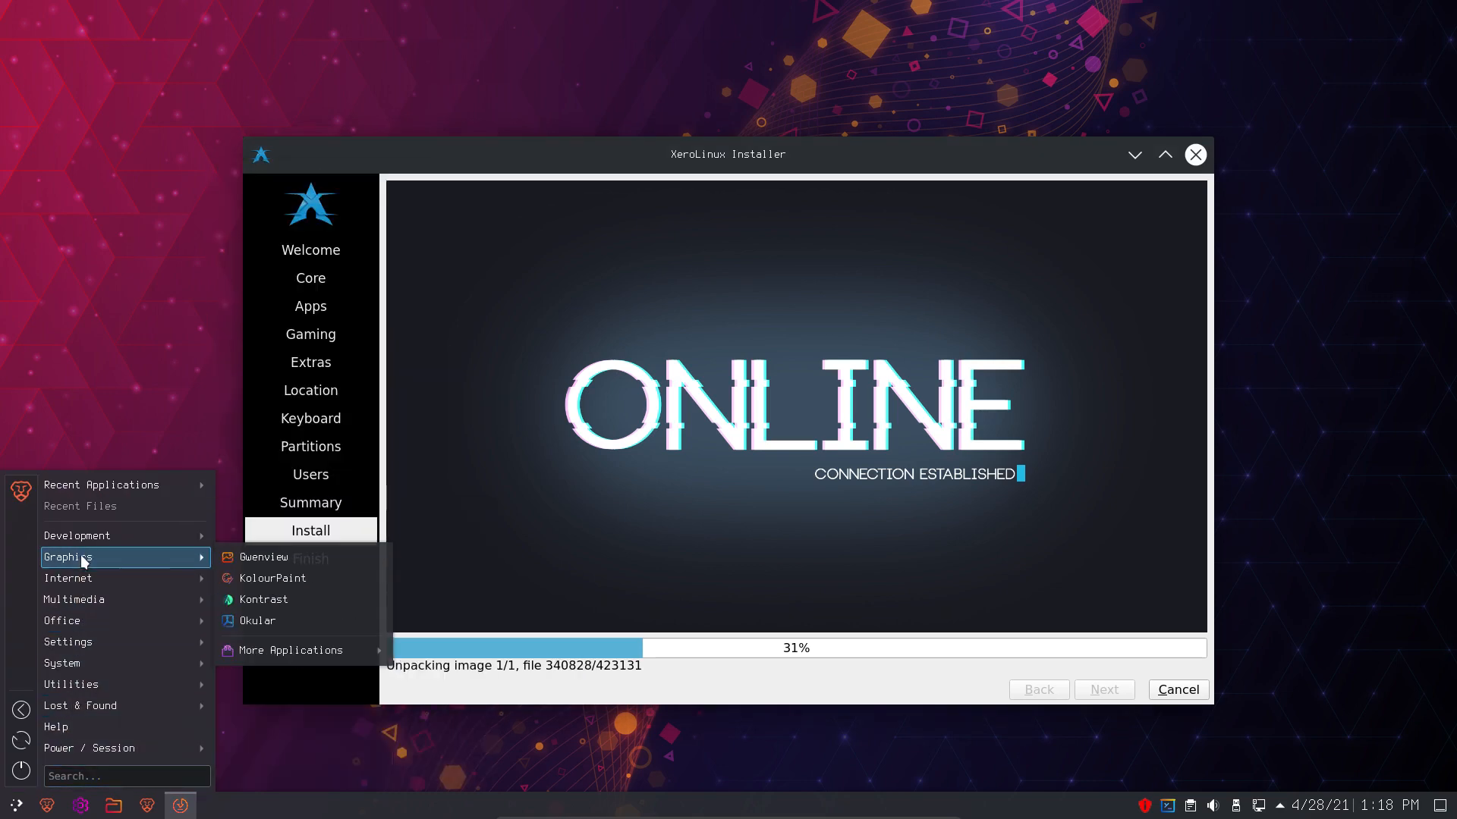
mouse_move(88, 532)
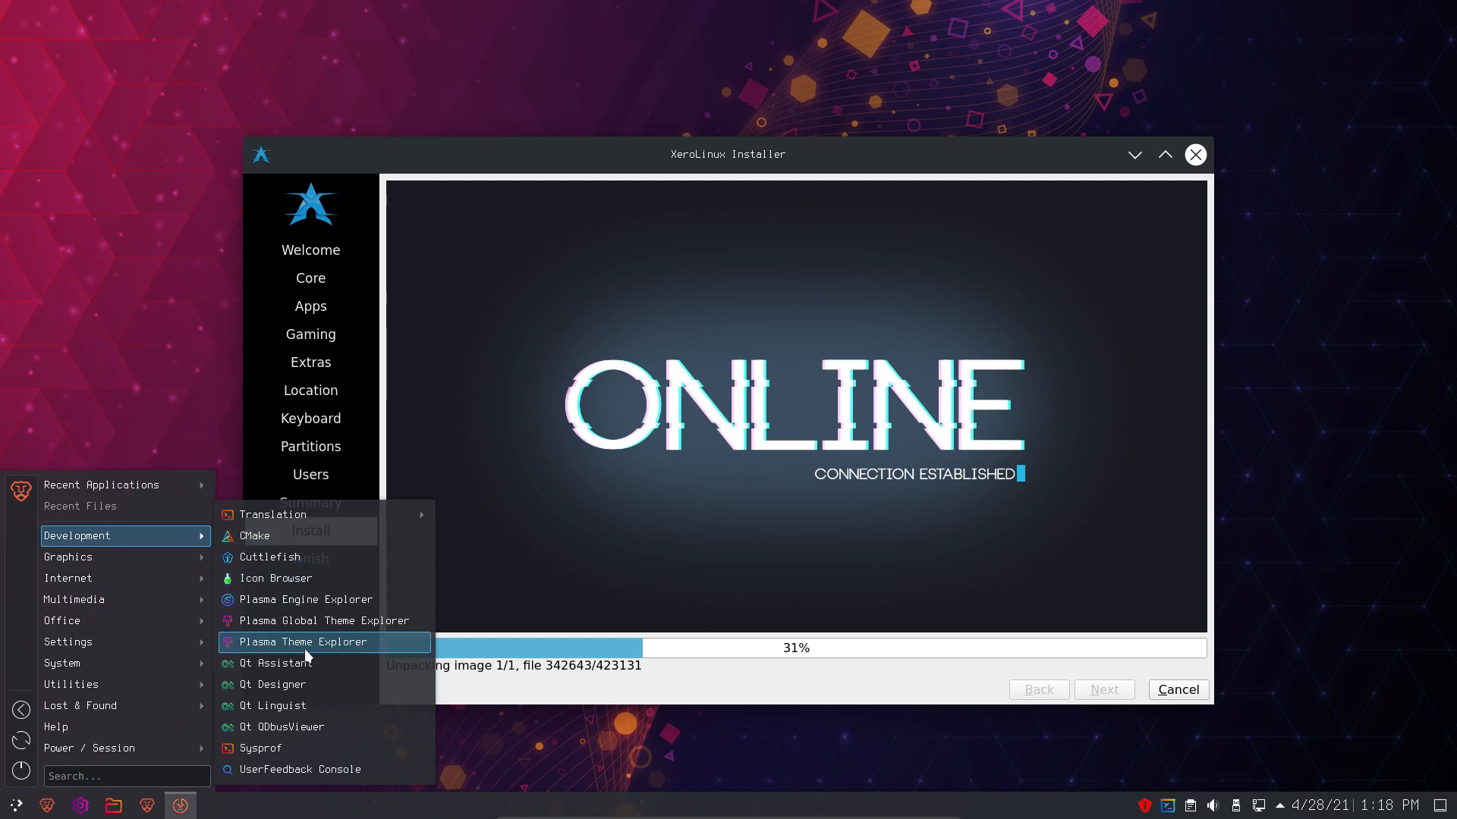
click(569, 742)
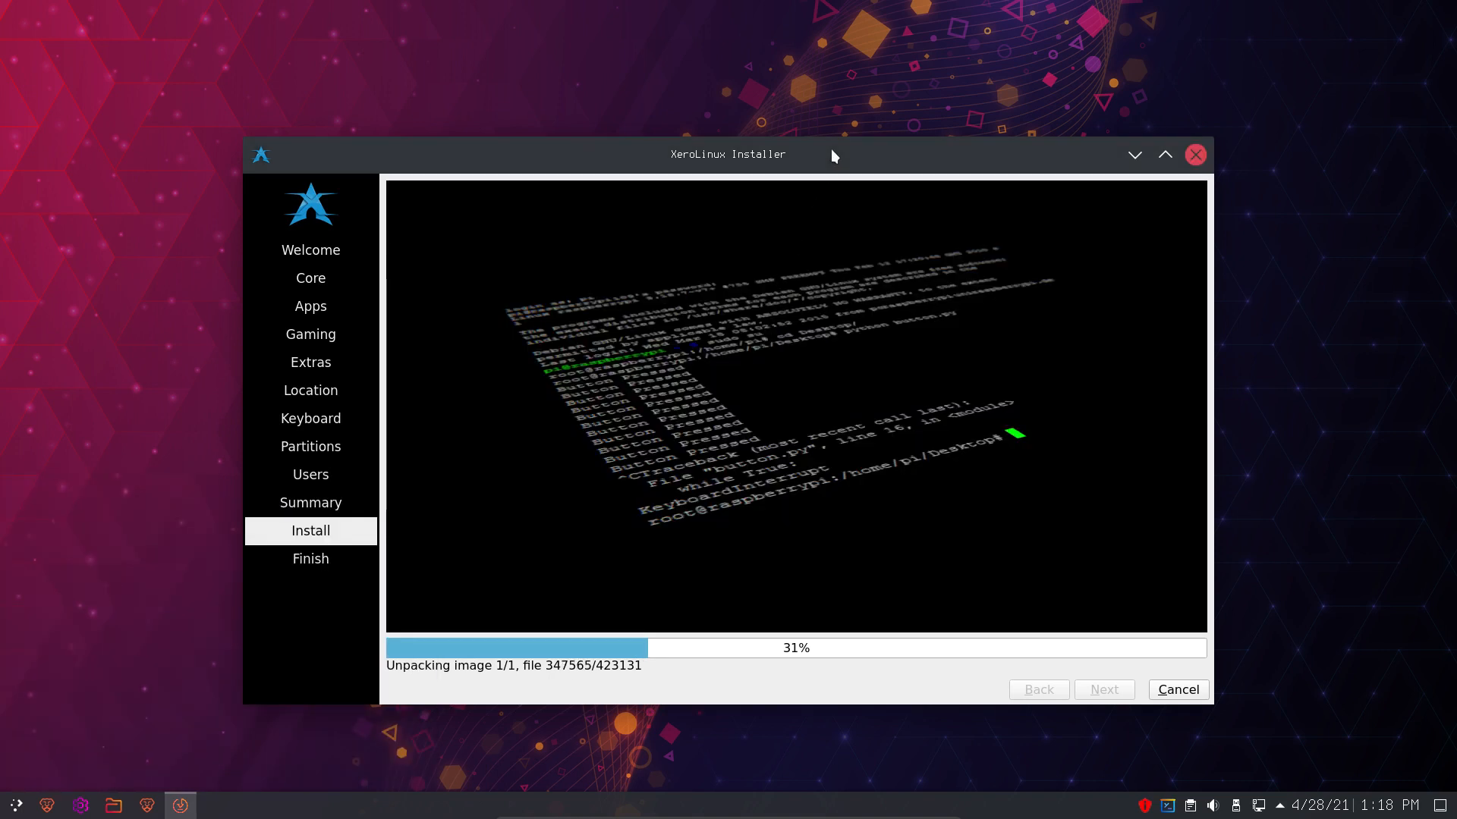
drag(831, 156, 993, 59)
- Launch System Settings from the application launcher
click(179, 627)
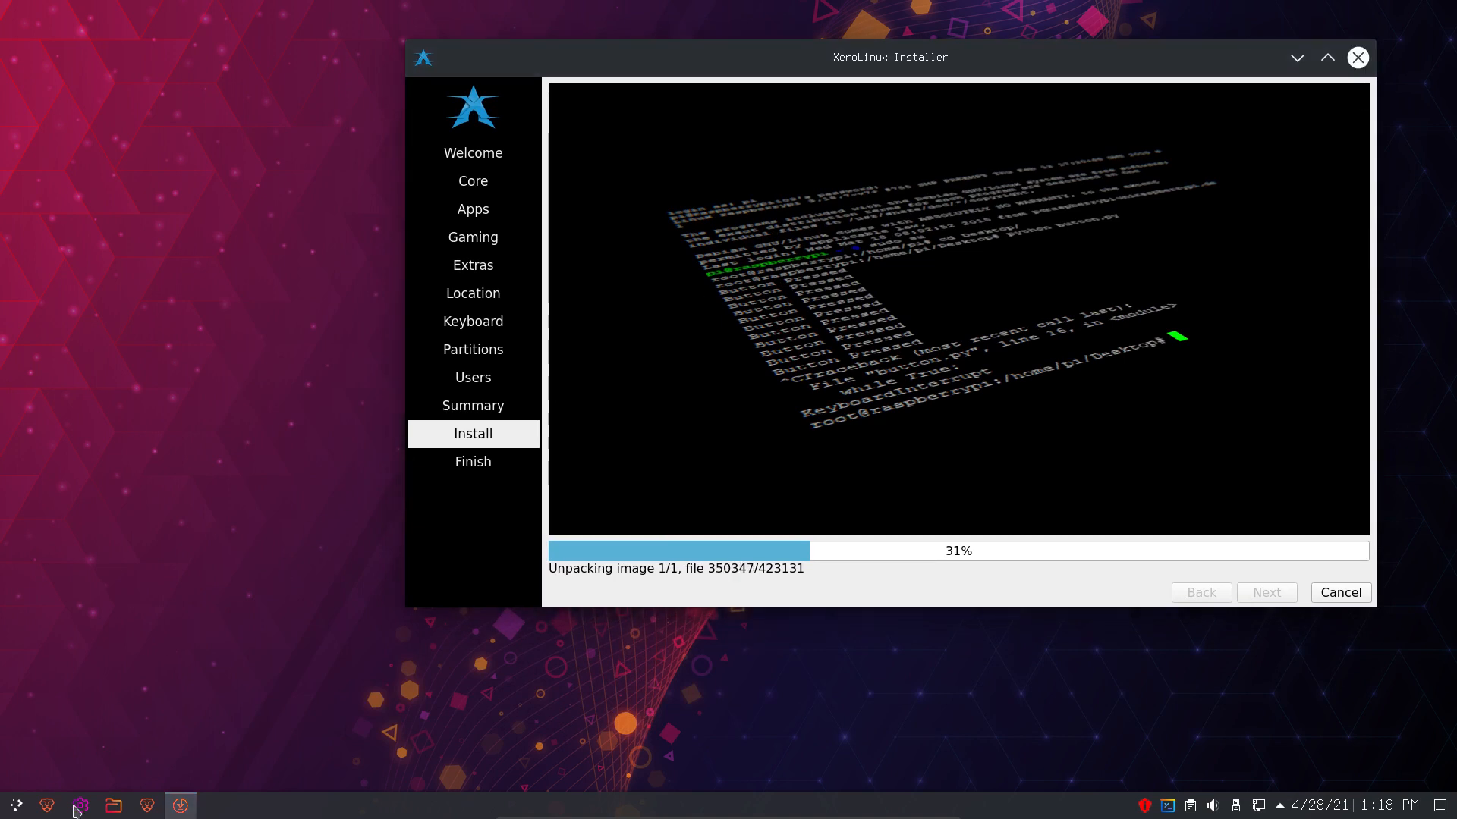
click(18, 807)
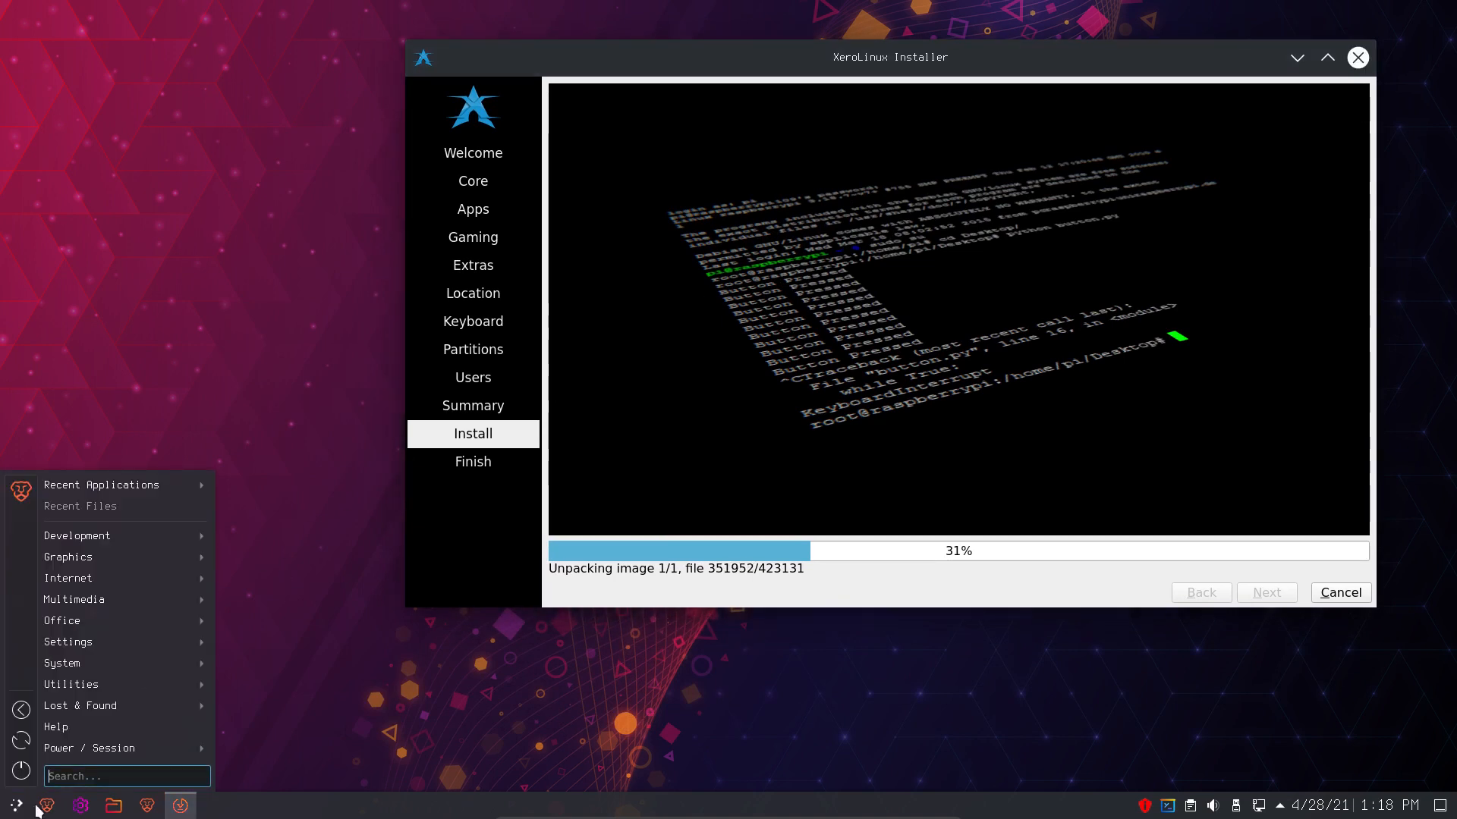
mouse_move(179, 812)
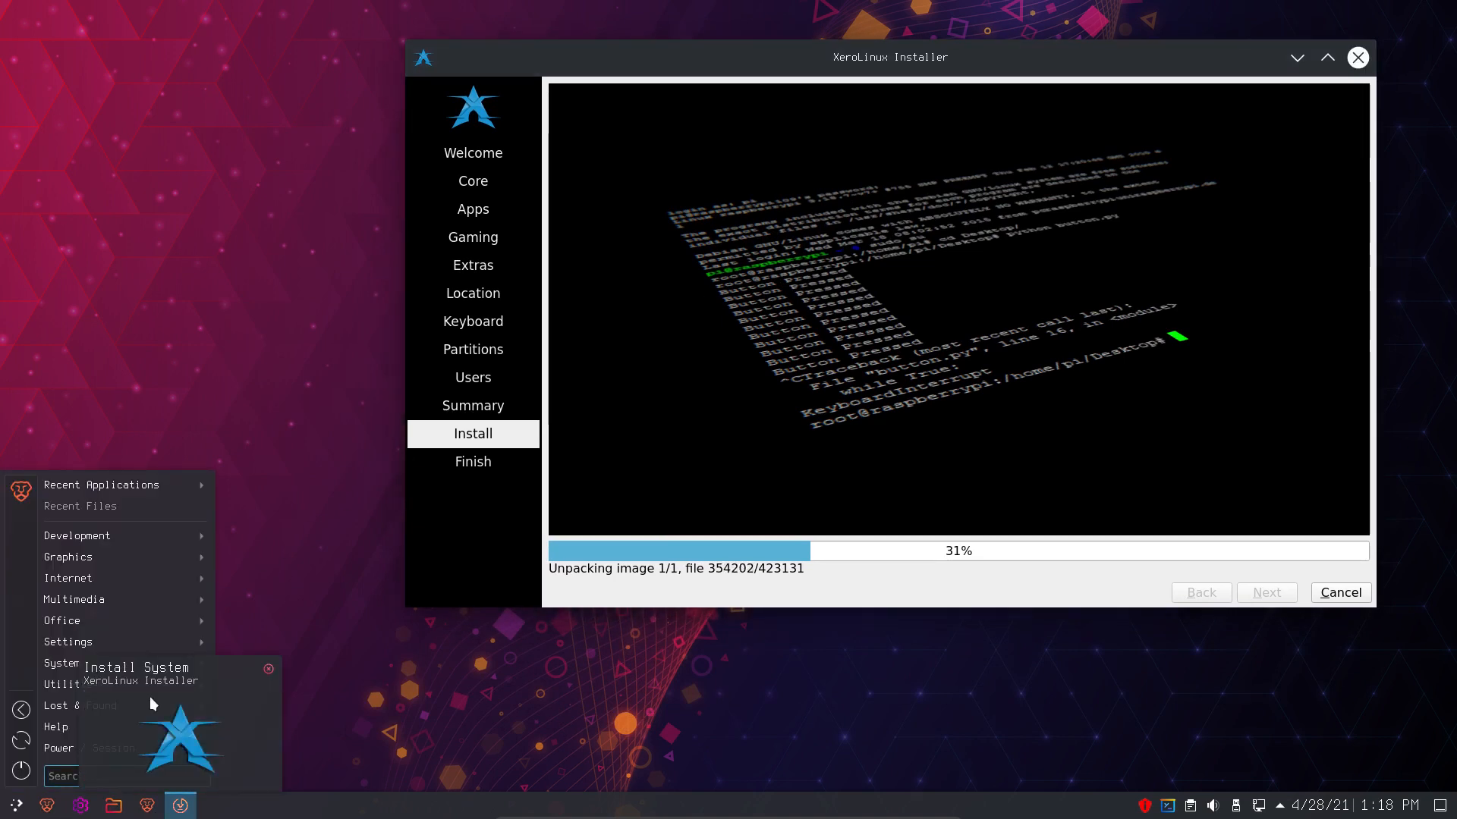
mouse_move(109, 538)
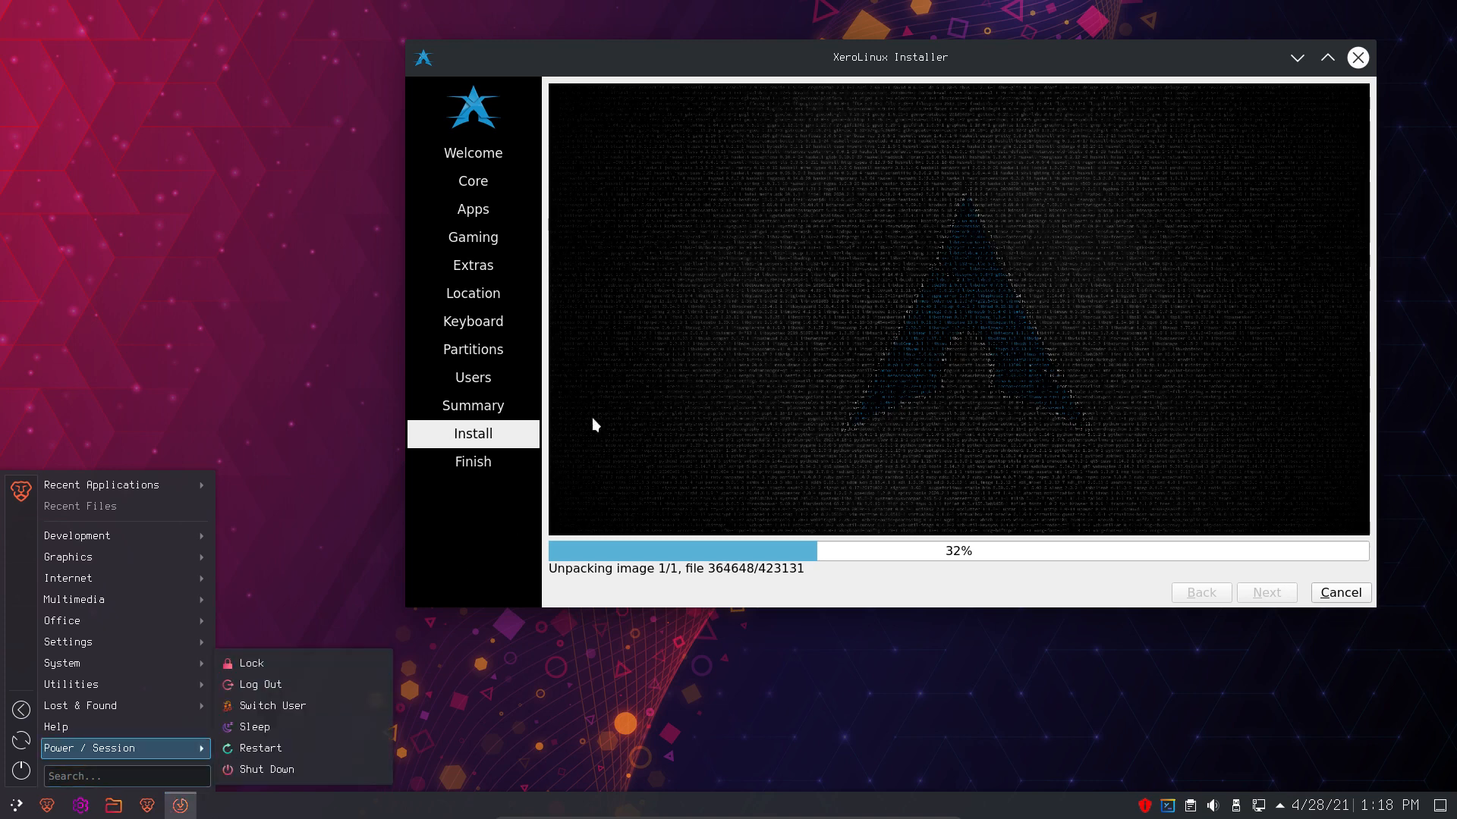
click(81, 806)
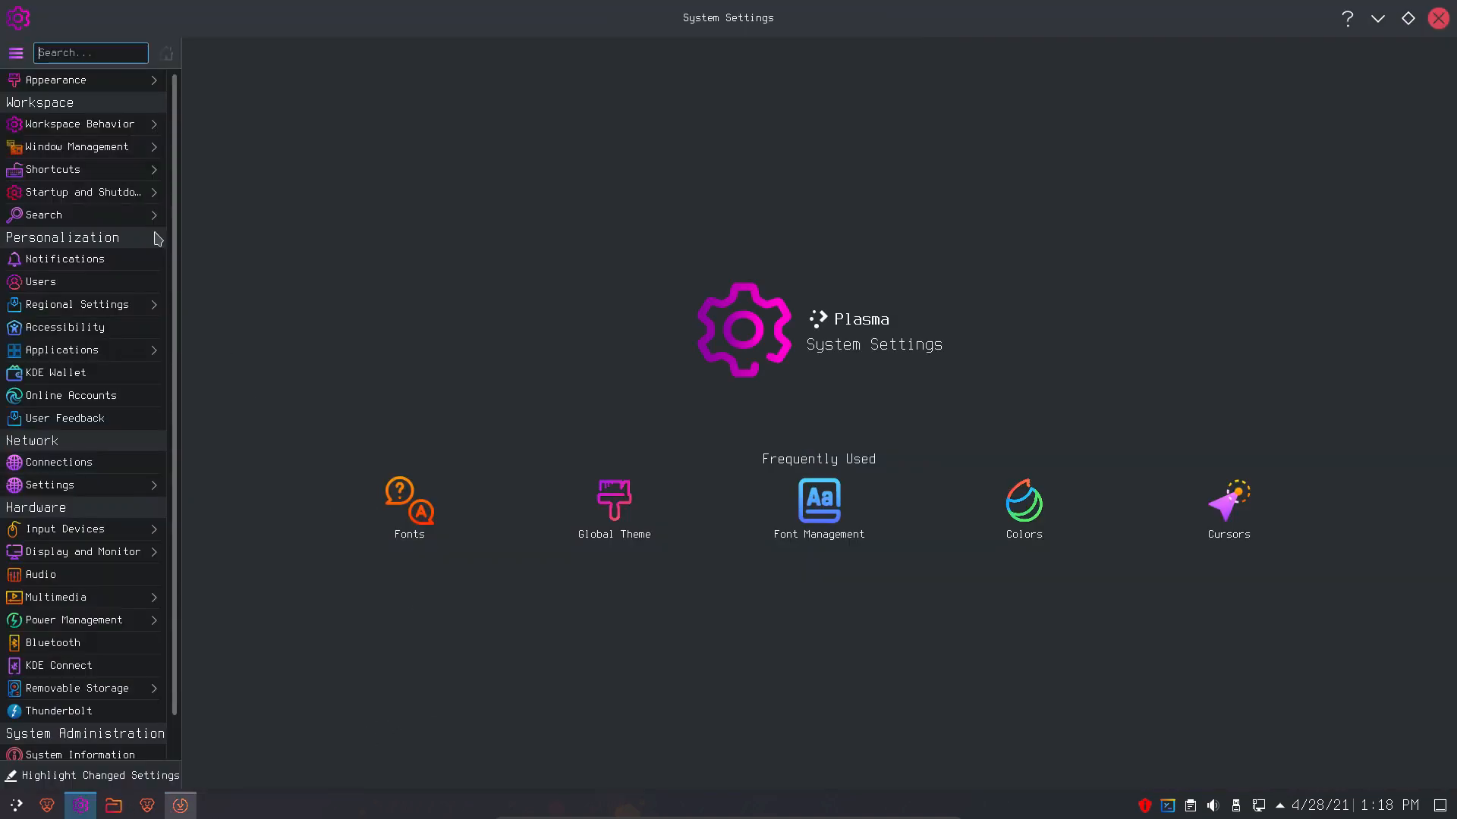
- Set all fonts to Ubuntu 12pt via Adjust All Fonts in Appearance > Fonts and apply
click(96, 81)
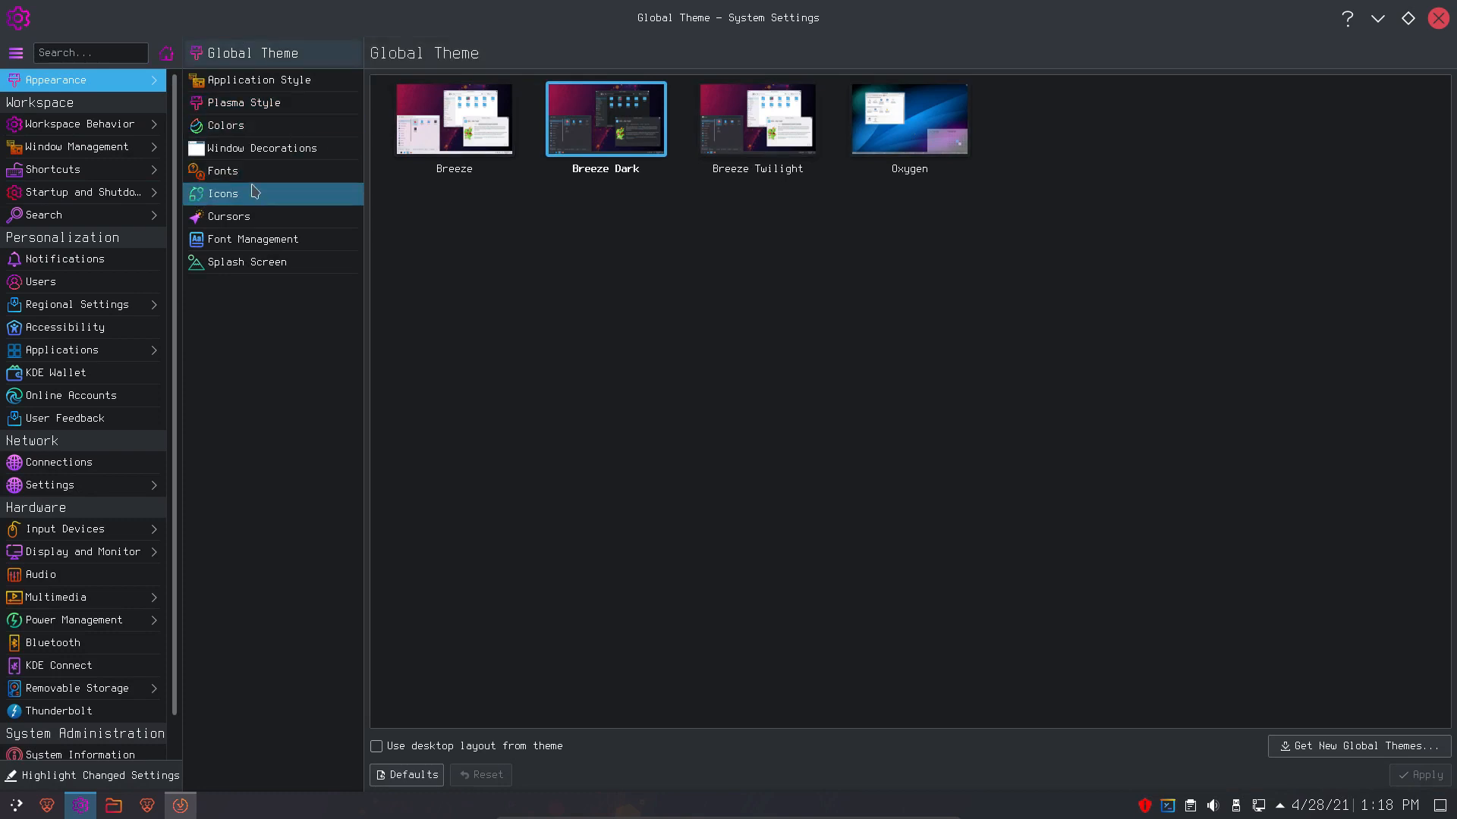
click(245, 172)
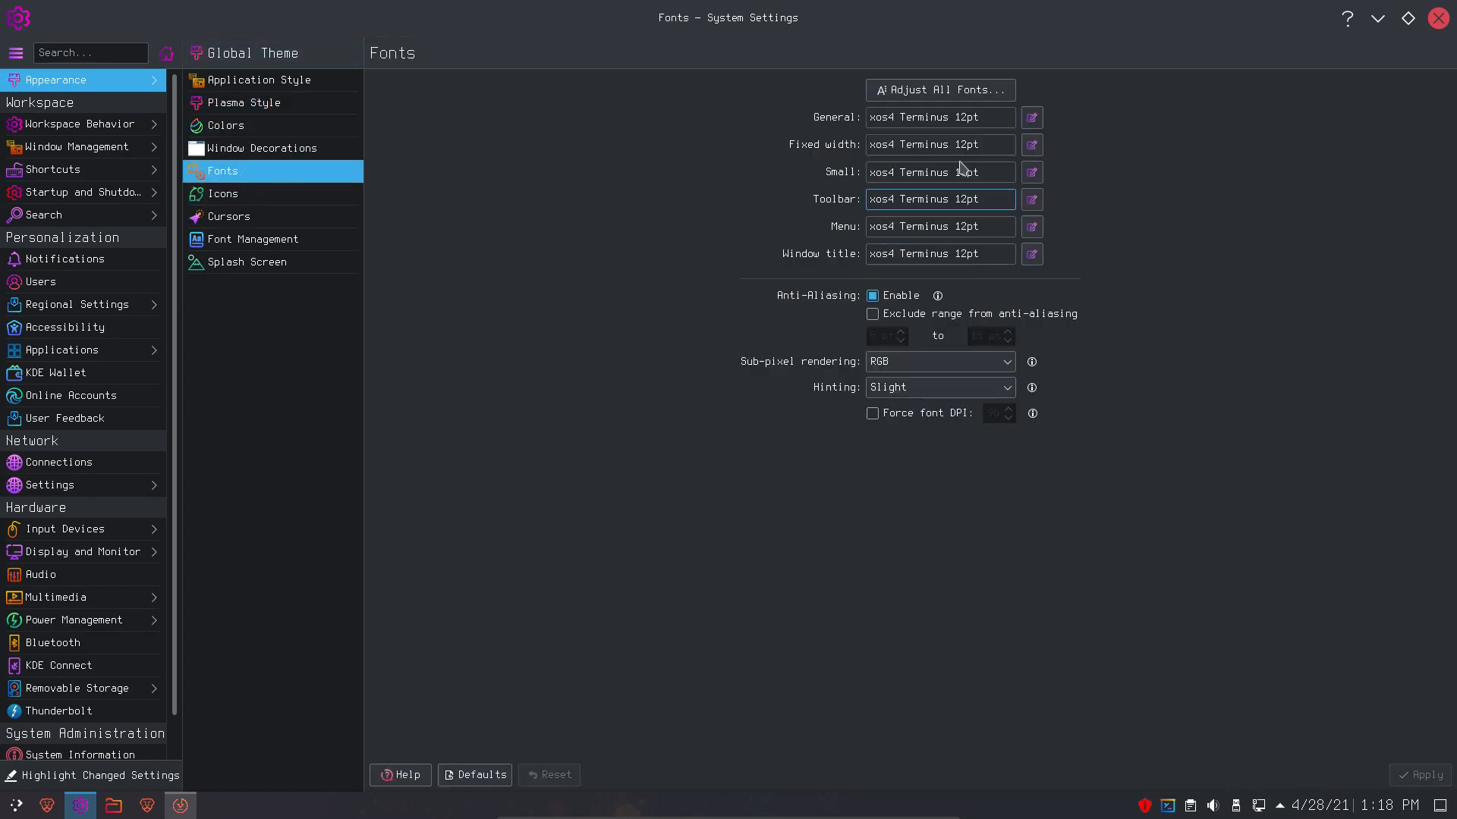
click(940, 89)
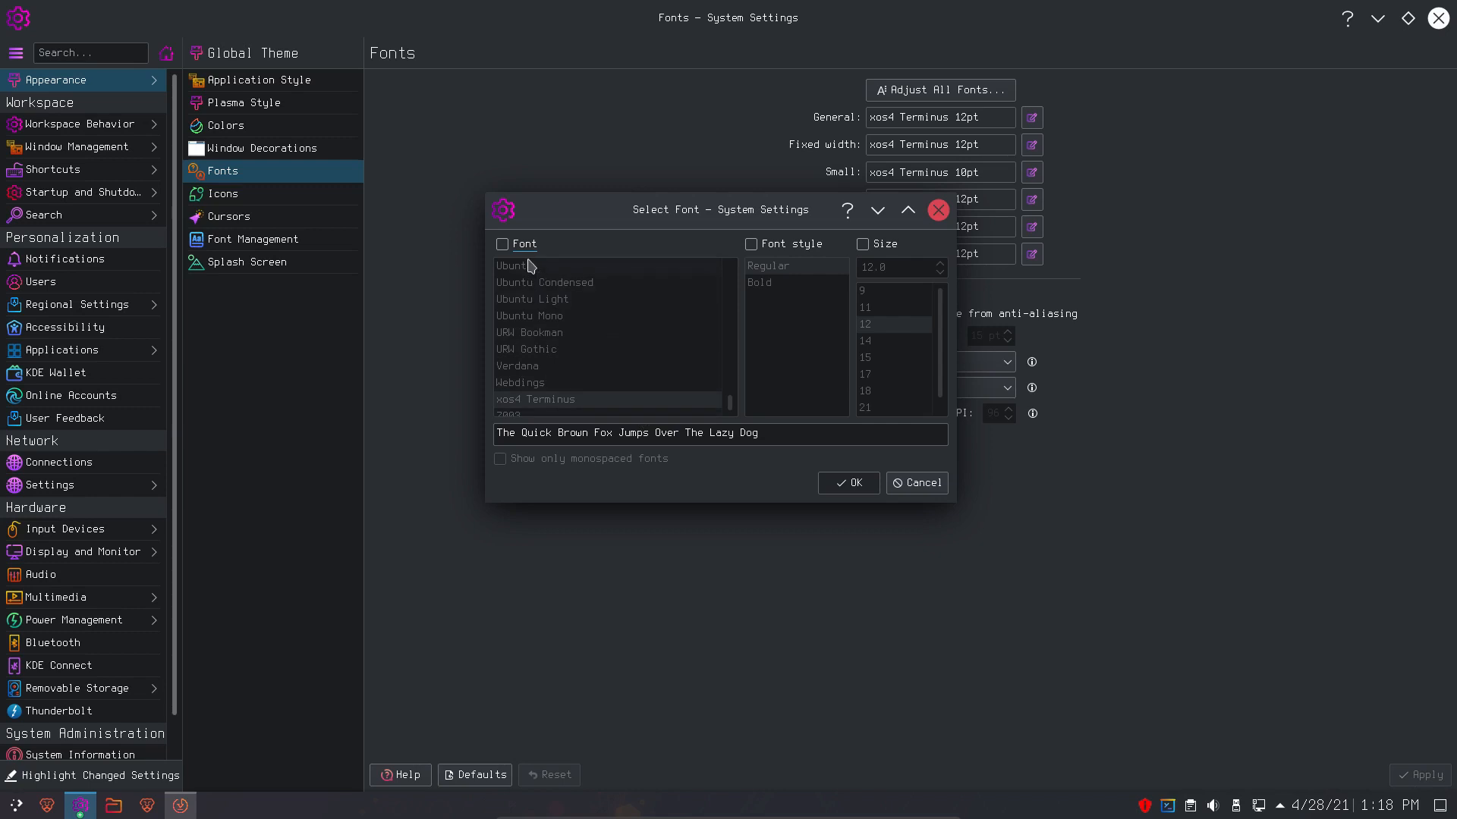
click(502, 244)
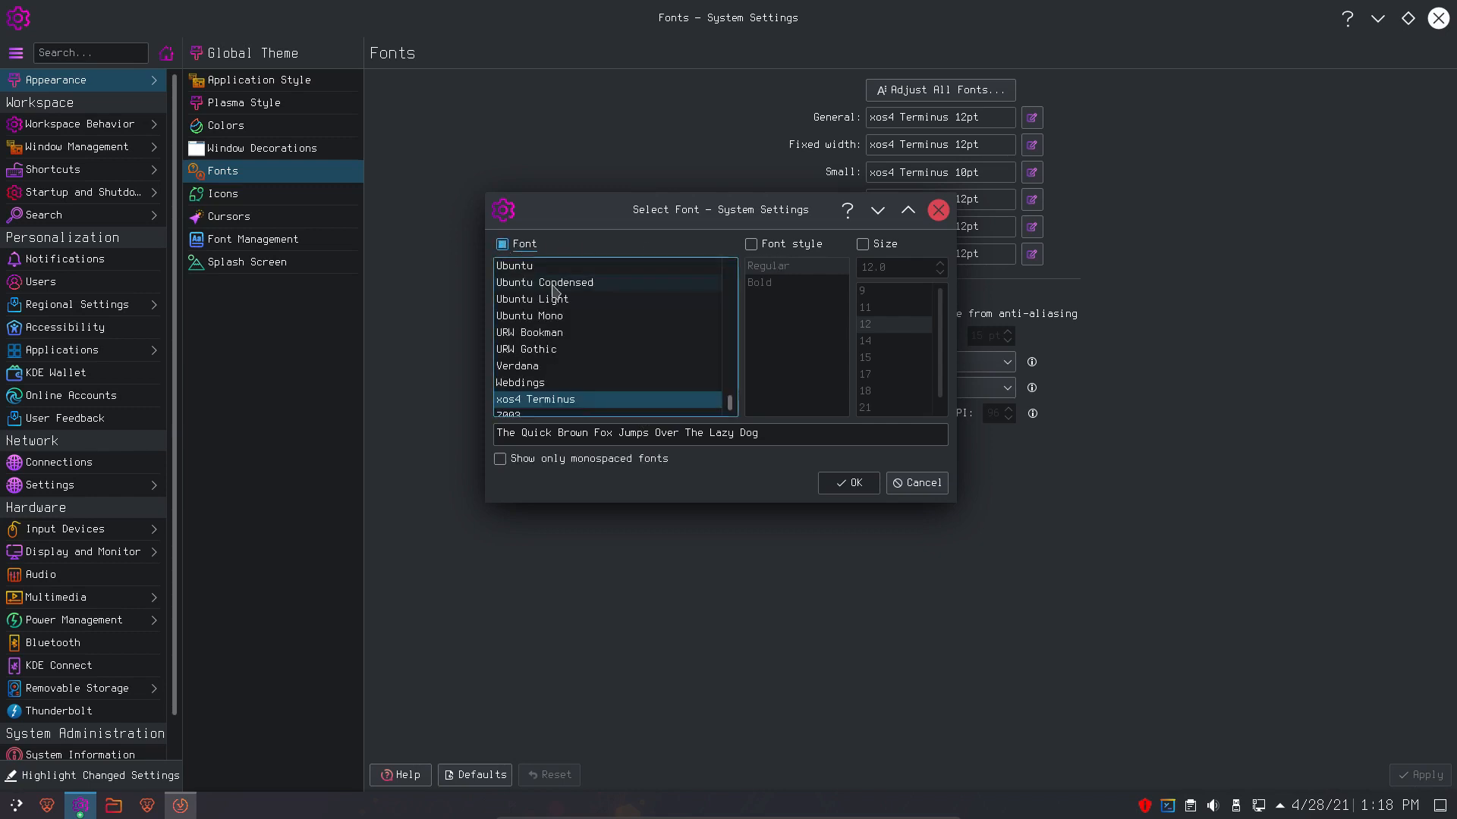
scroll(655, 374, up, 1)
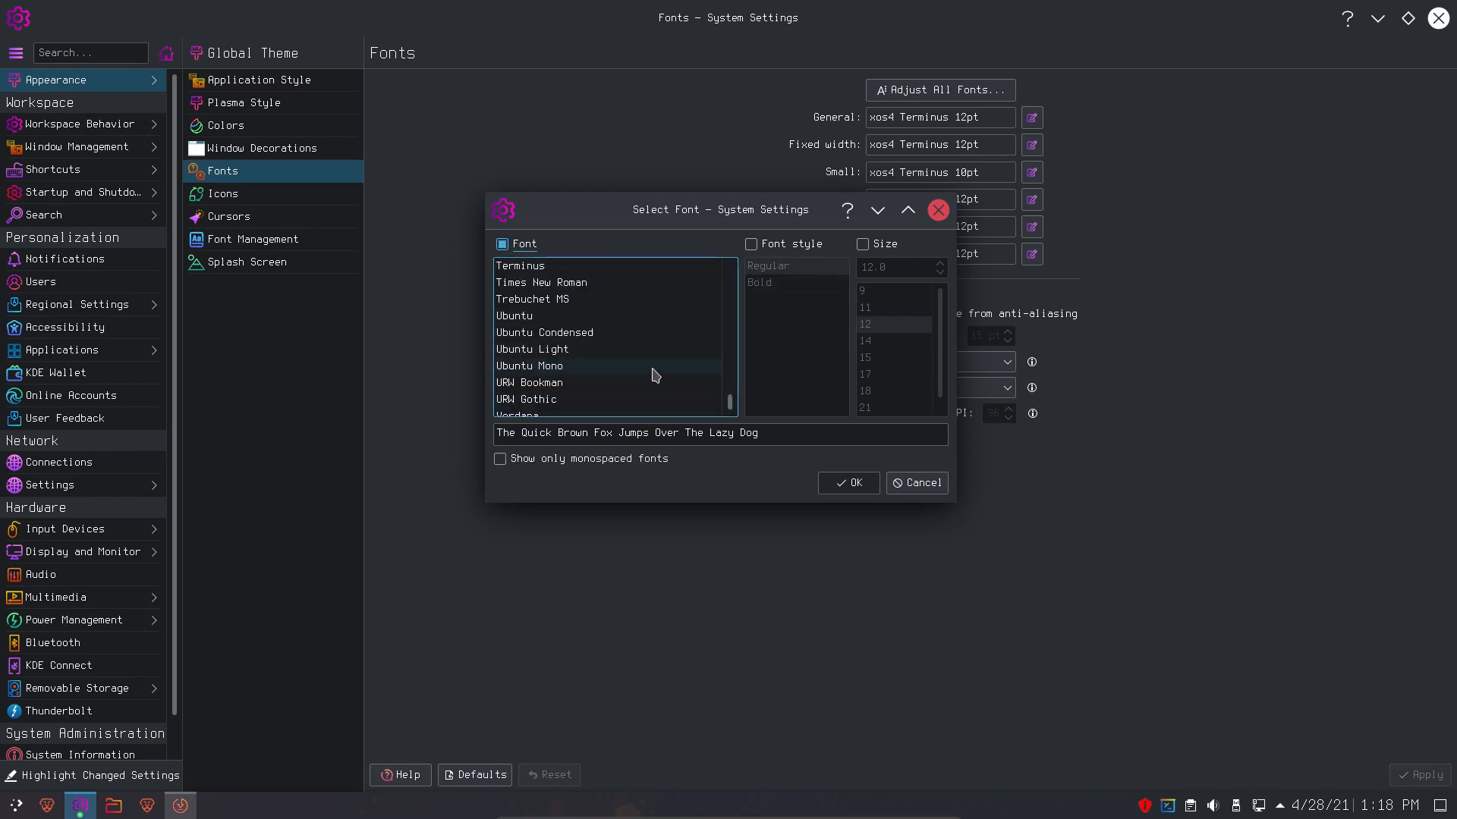
click(545, 318)
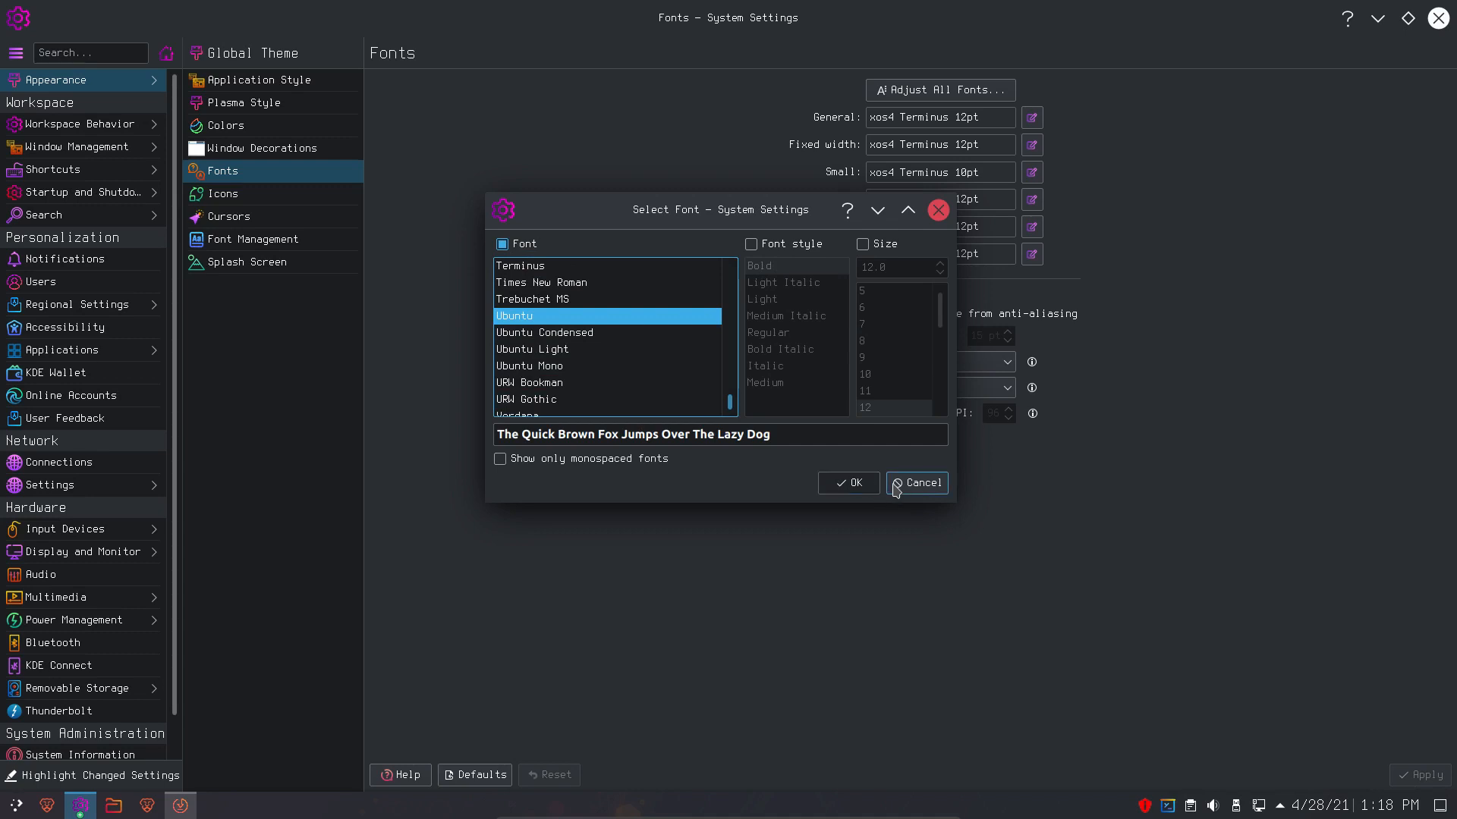
click(863, 245)
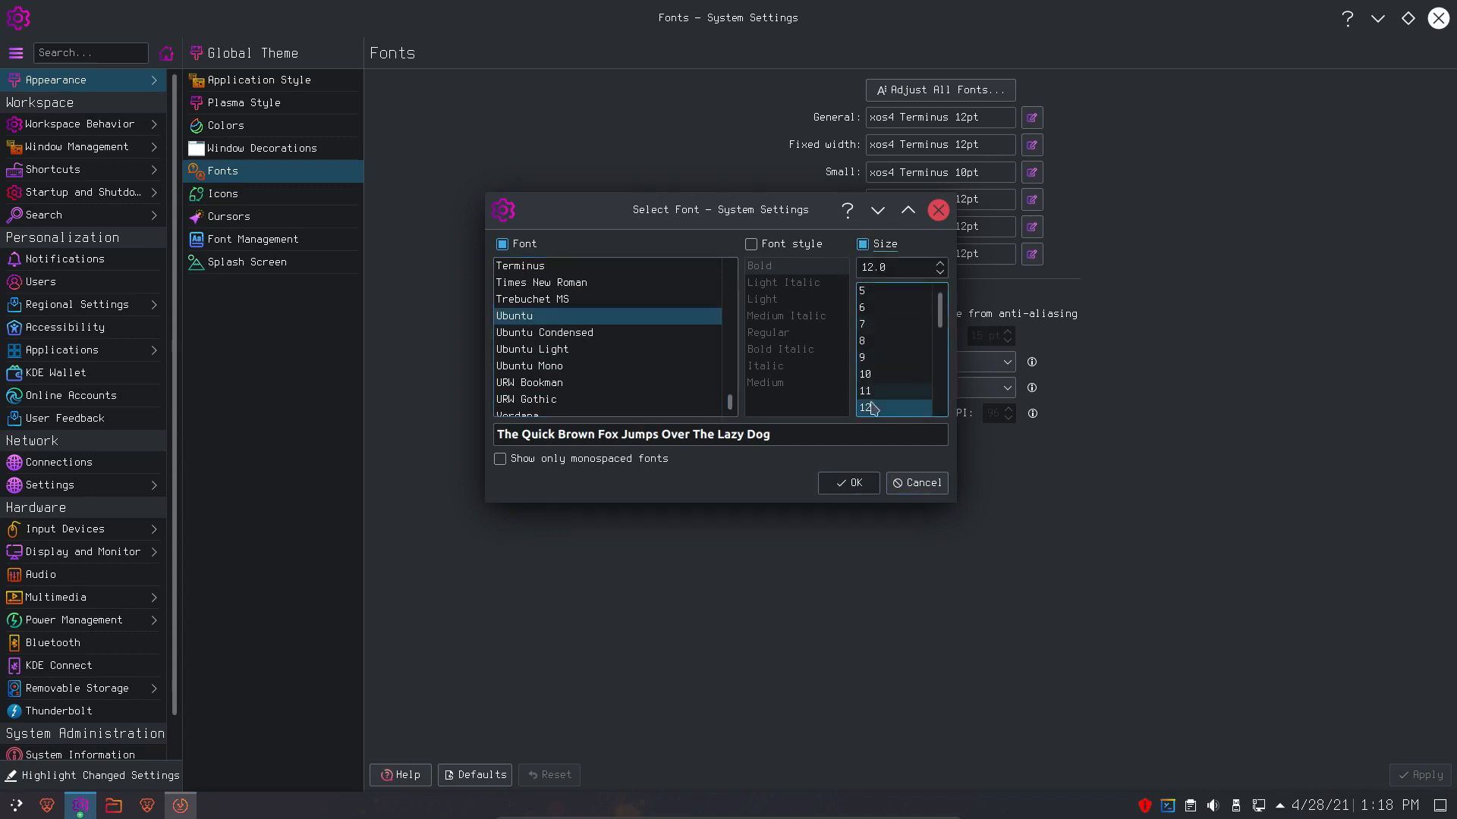
click(850, 482)
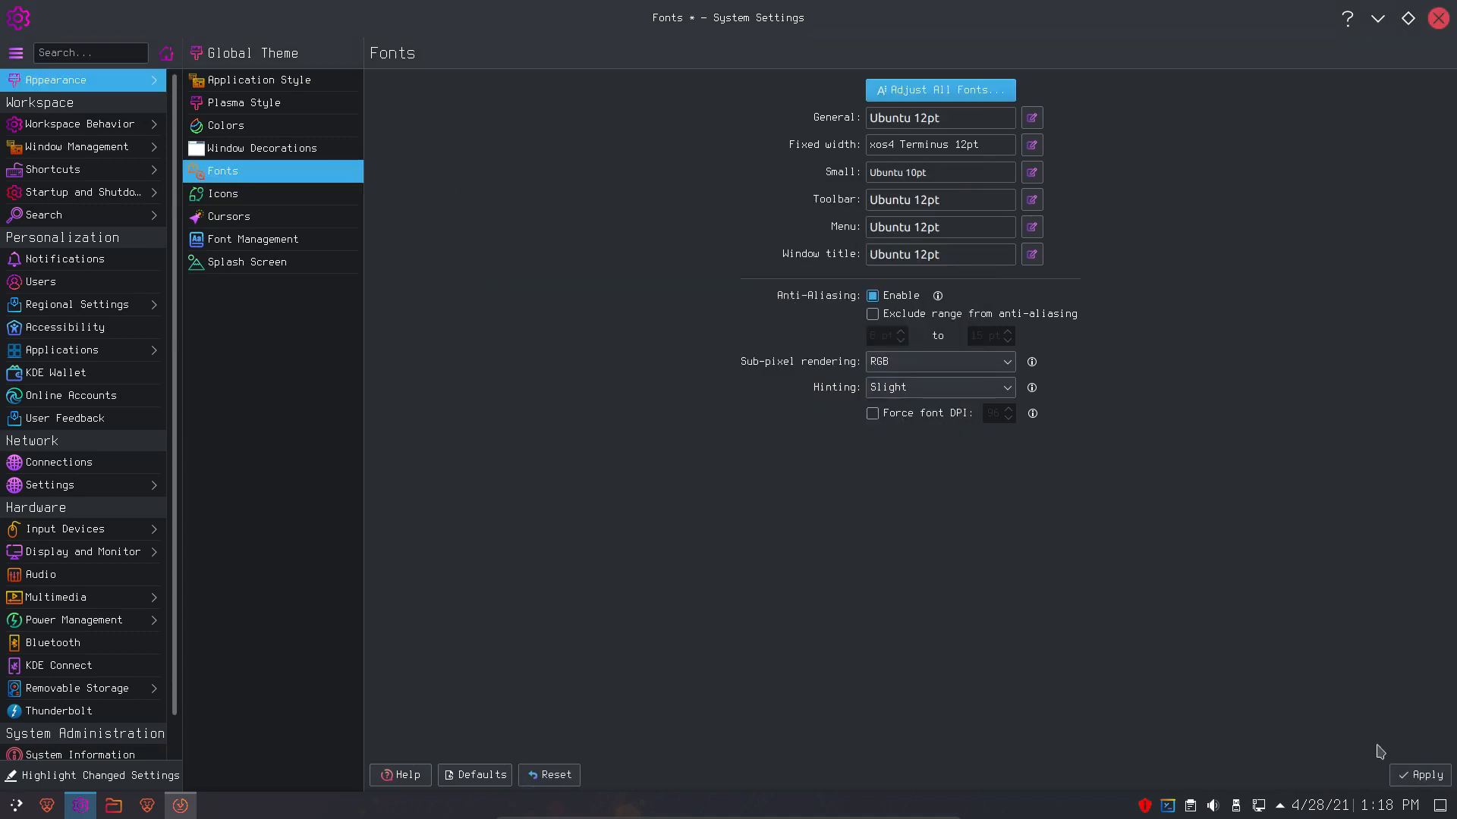
click(1419, 775)
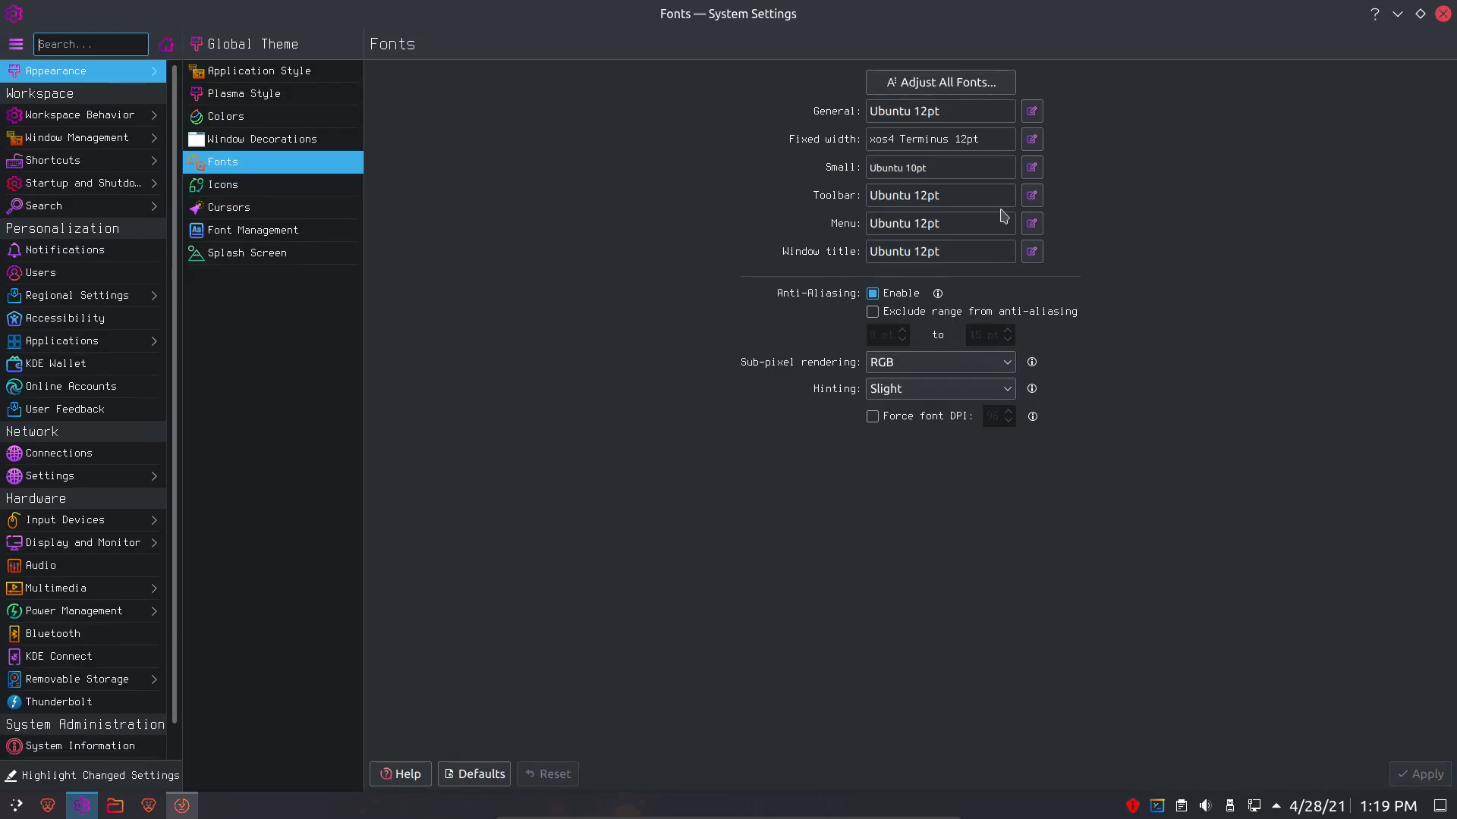
- Close System Settings and browse the launcher menu while the installer keeps unpacking
click(1443, 14)
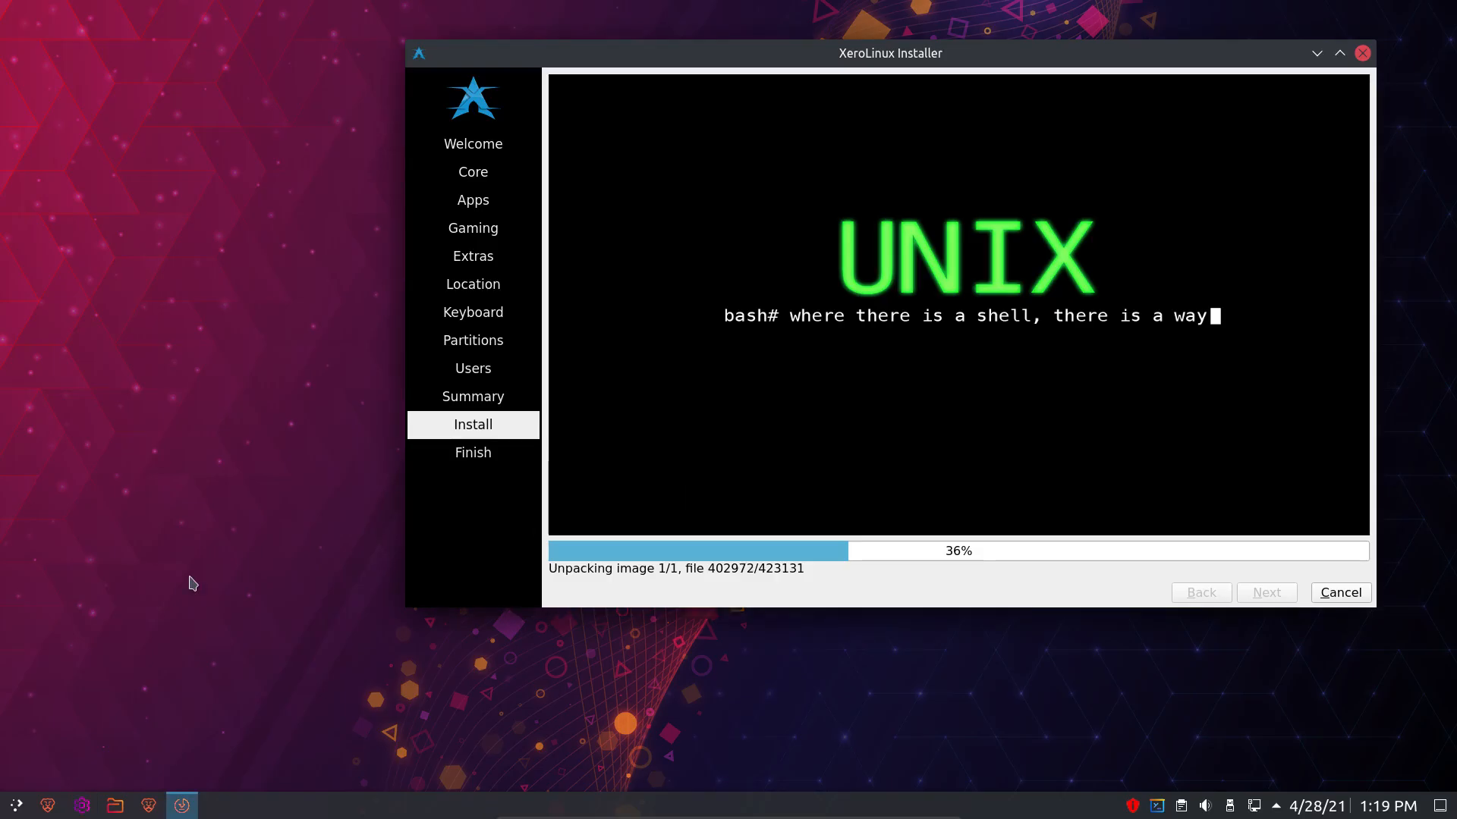
click(17, 808)
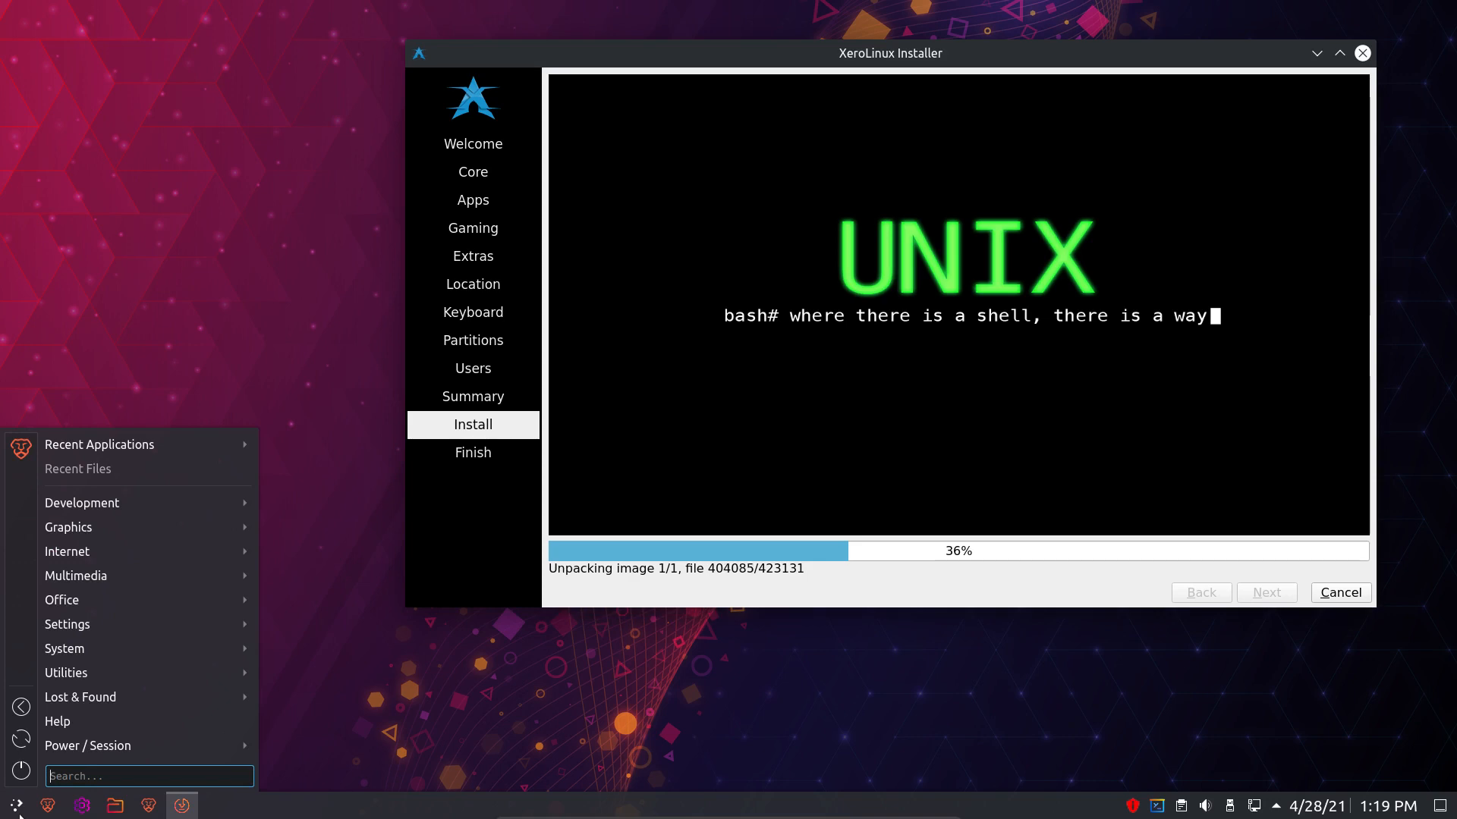
mouse_move(95, 699)
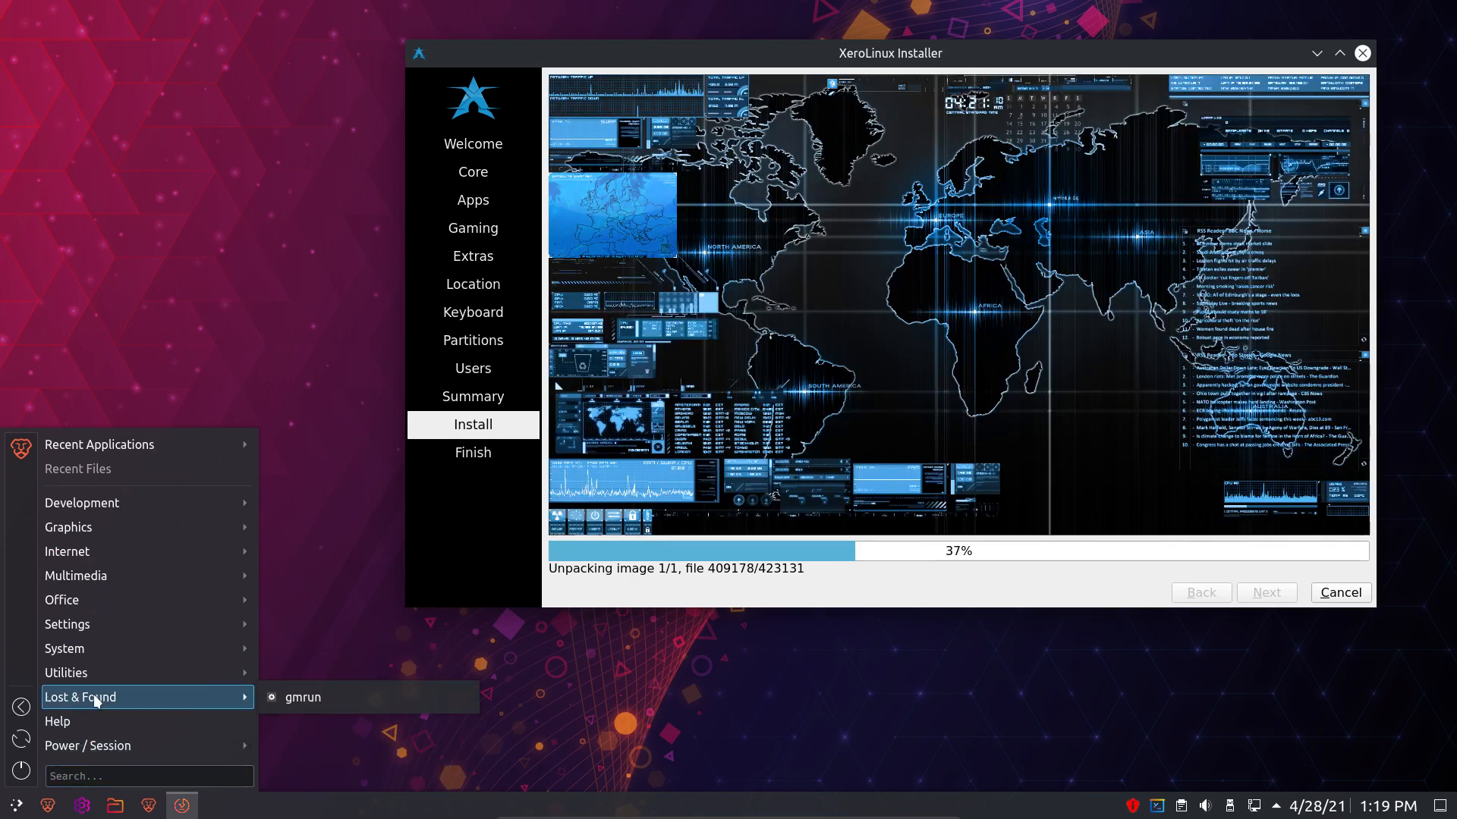
mouse_move(102, 650)
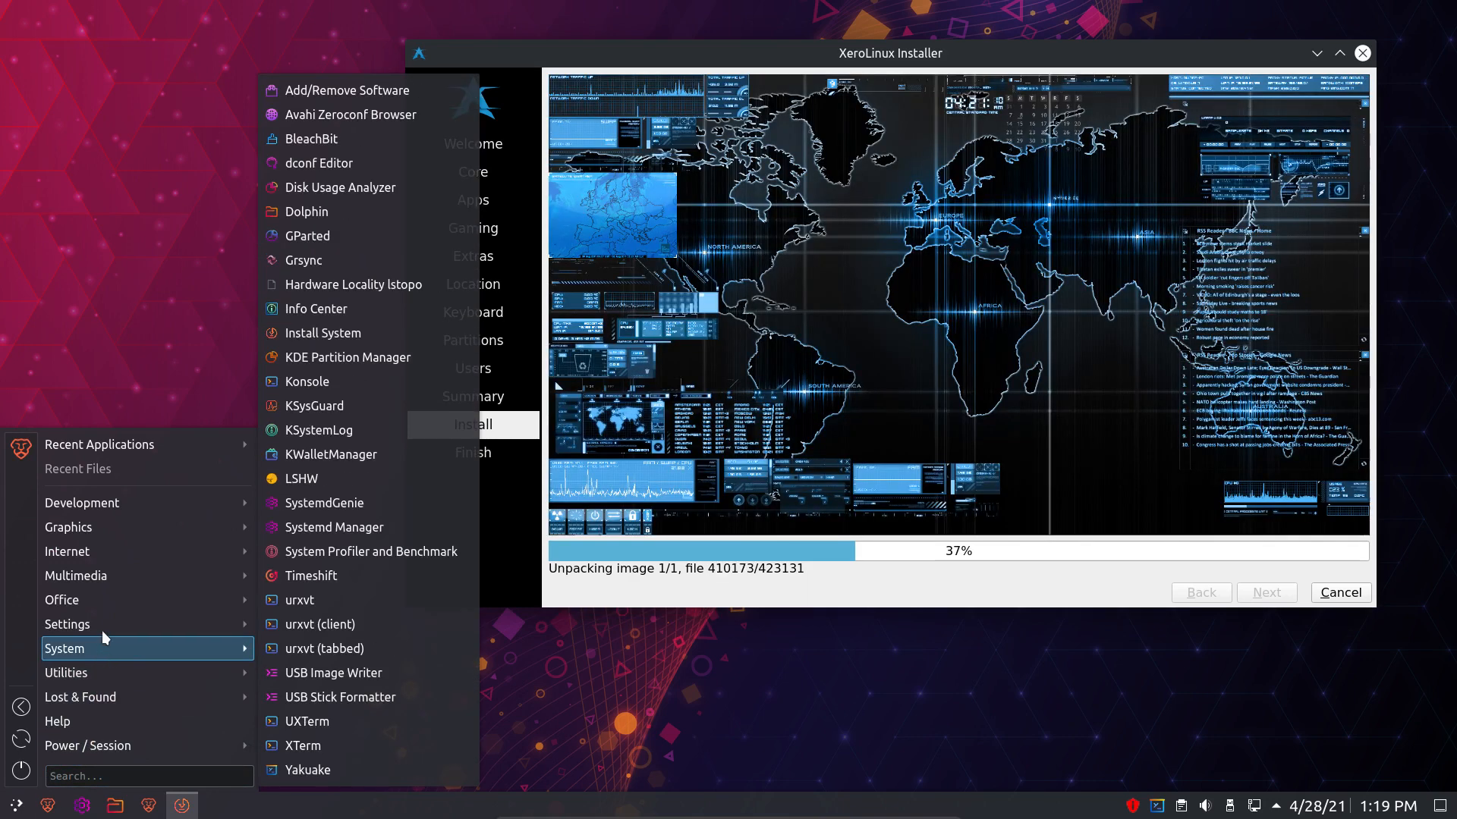
mouse_move(93, 535)
mouse_move(104, 504)
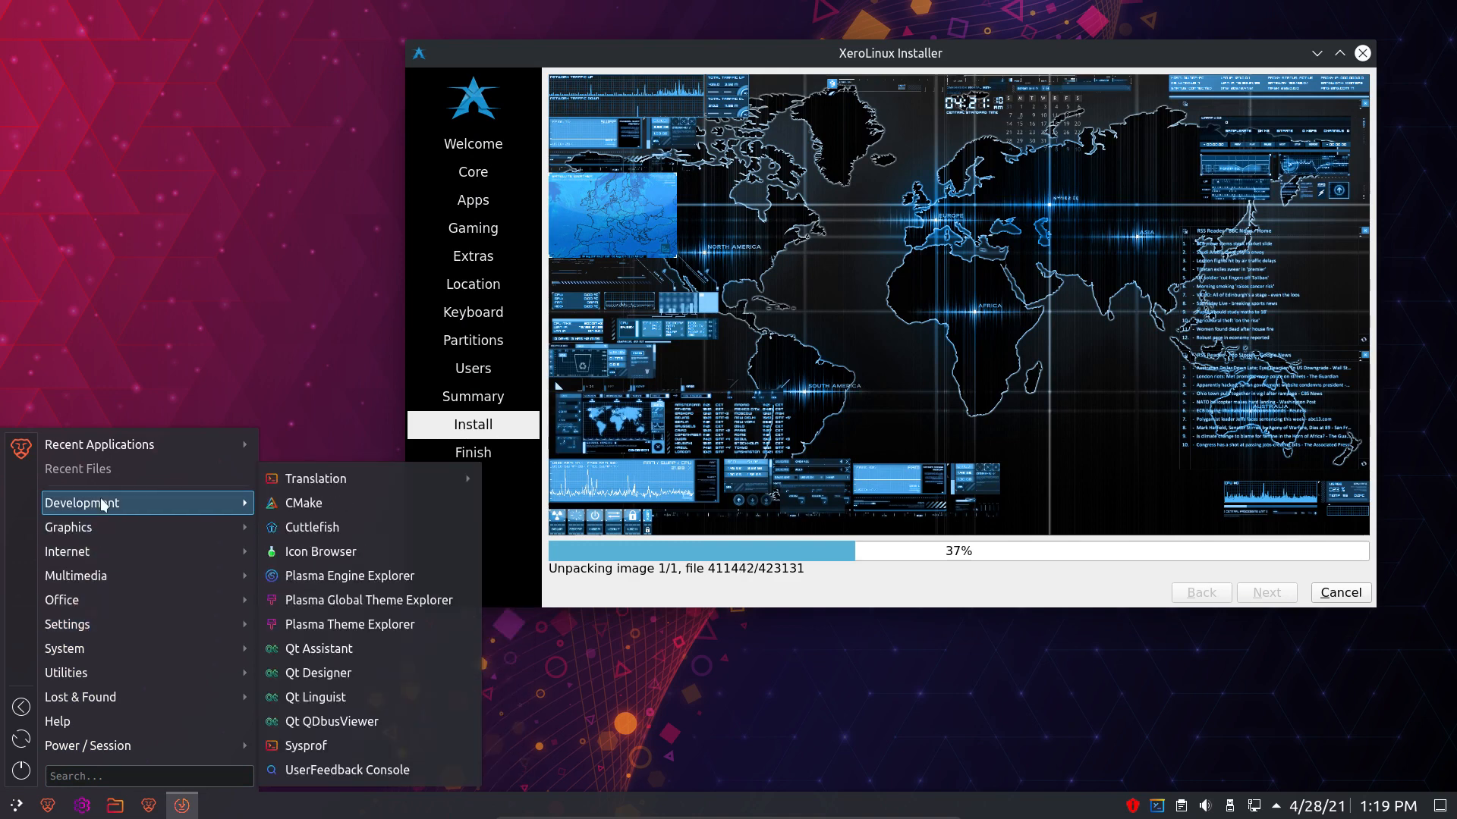
click(113, 319)
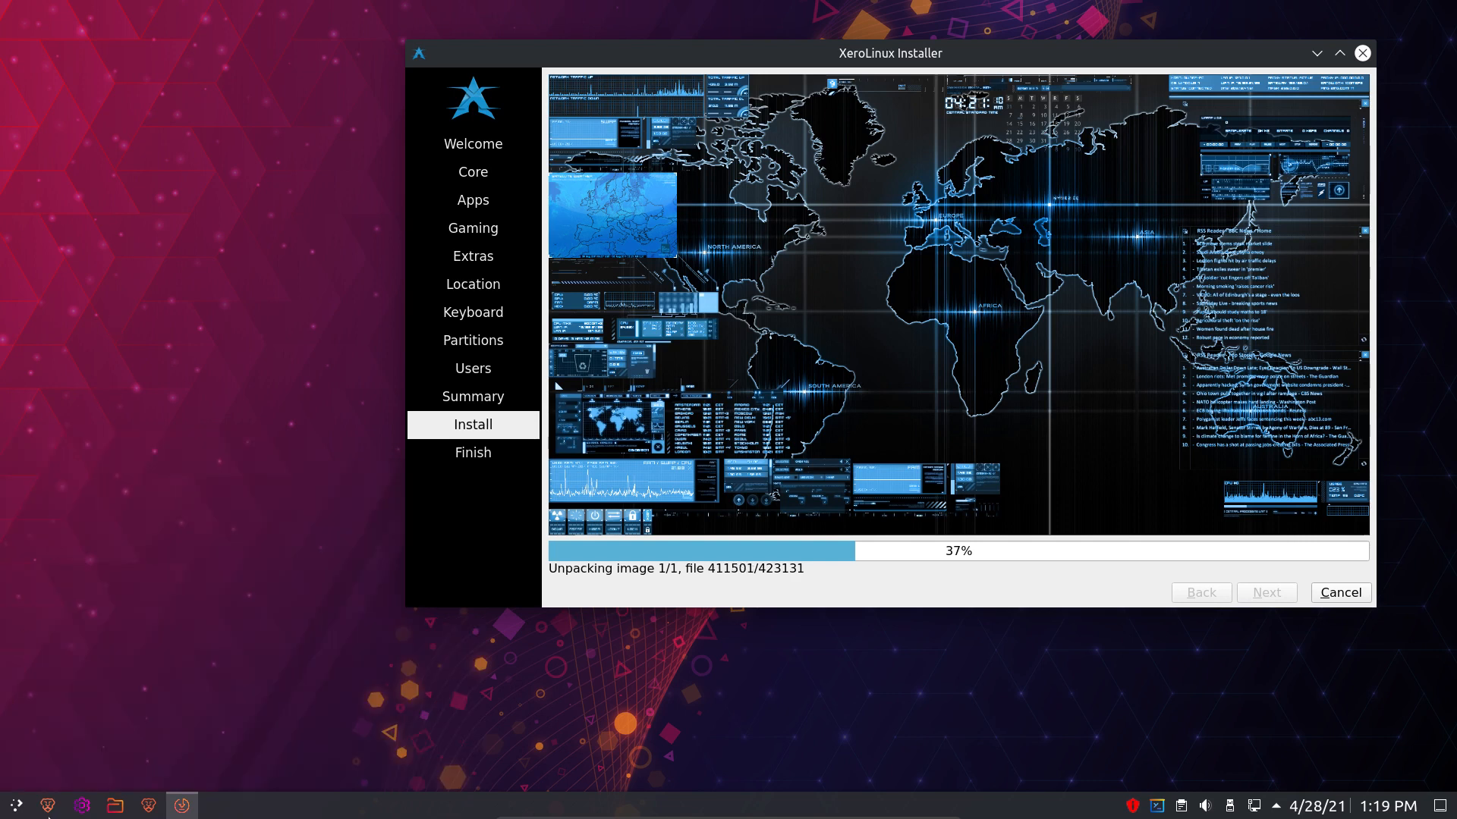
click(18, 807)
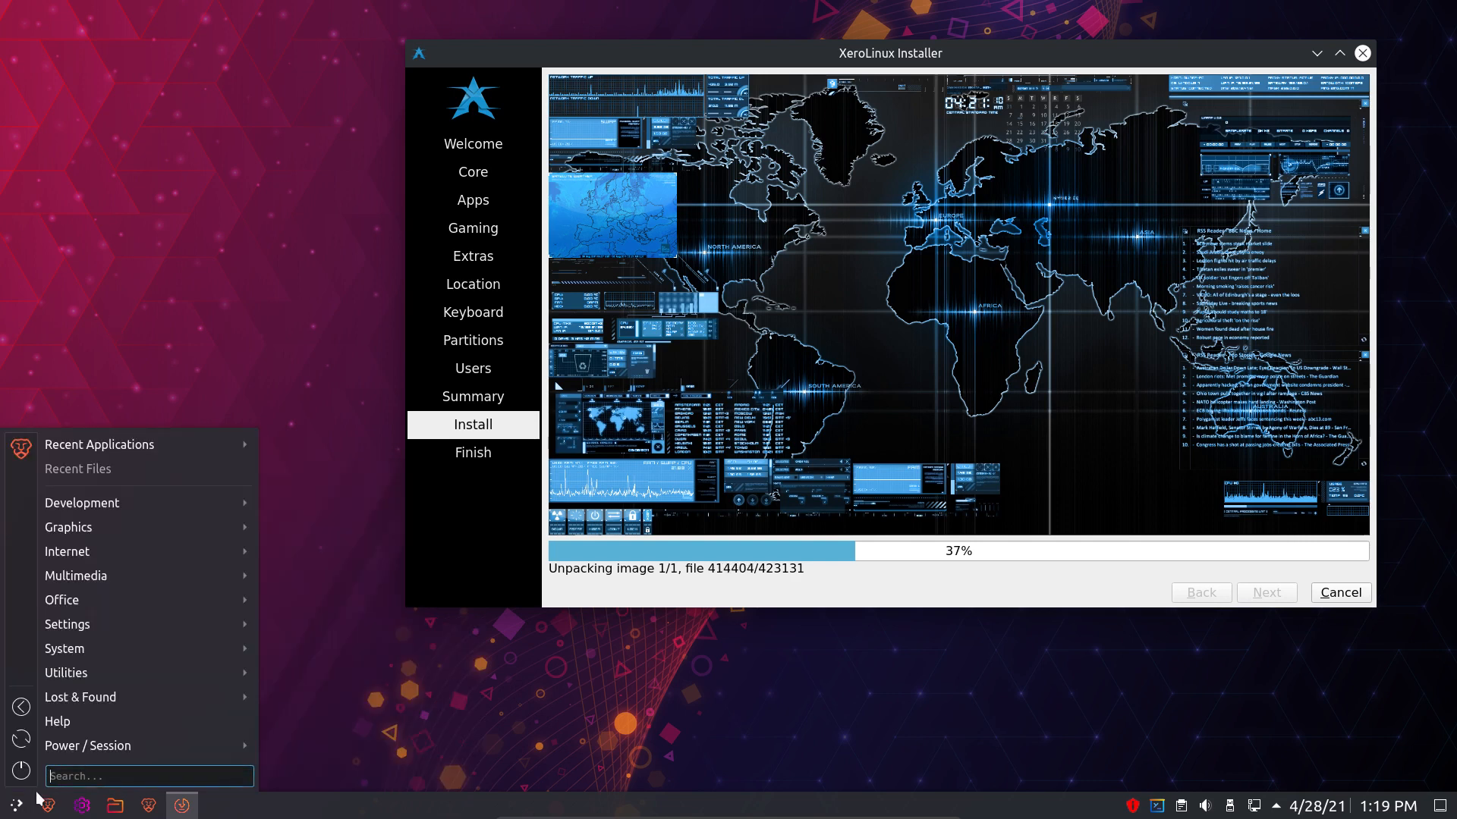
click(124, 371)
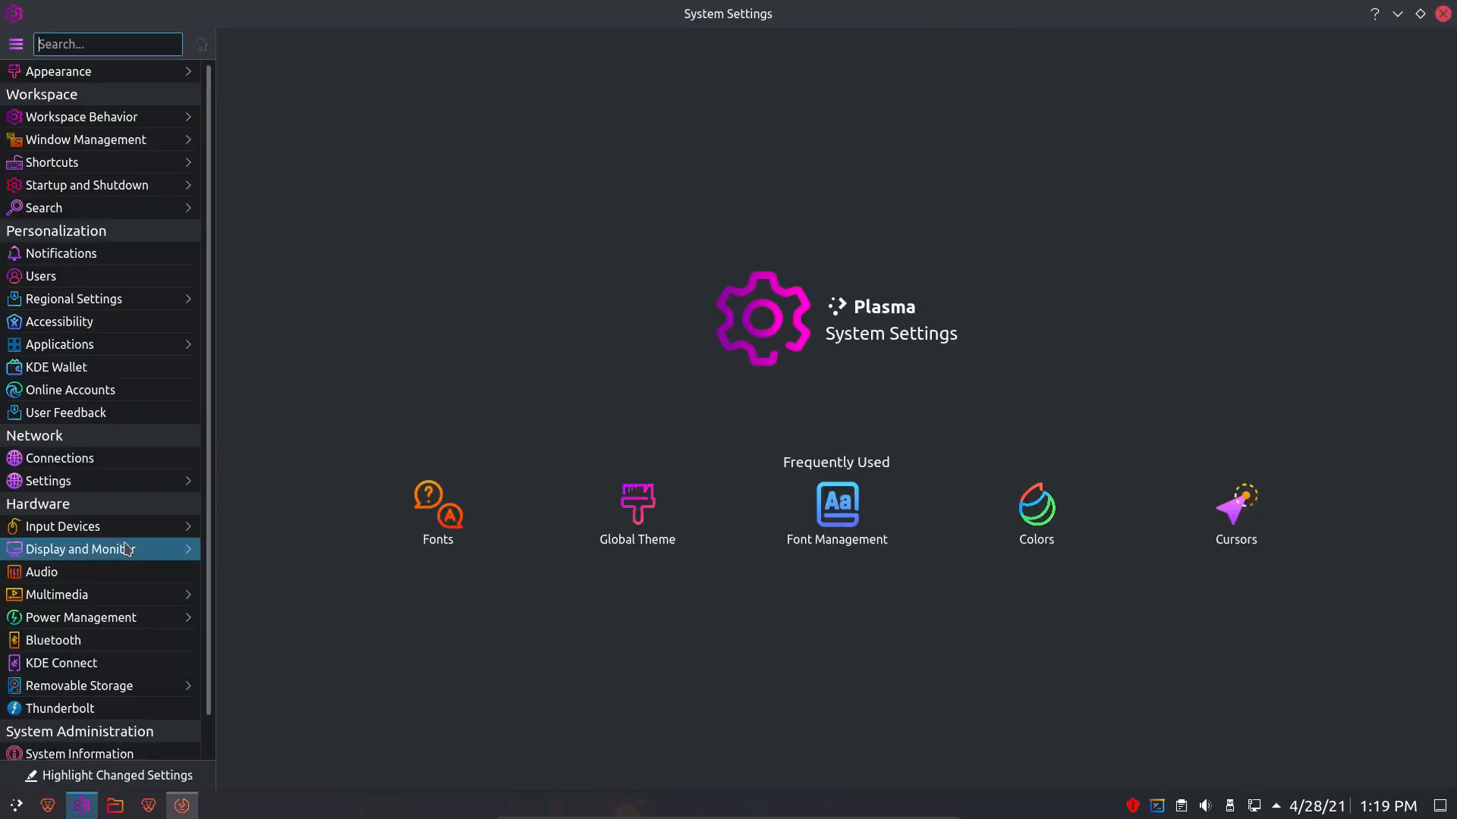
- Set all desktop fonts to Pomodoro 12pt, apply it, and close System Settings
click(101, 72)
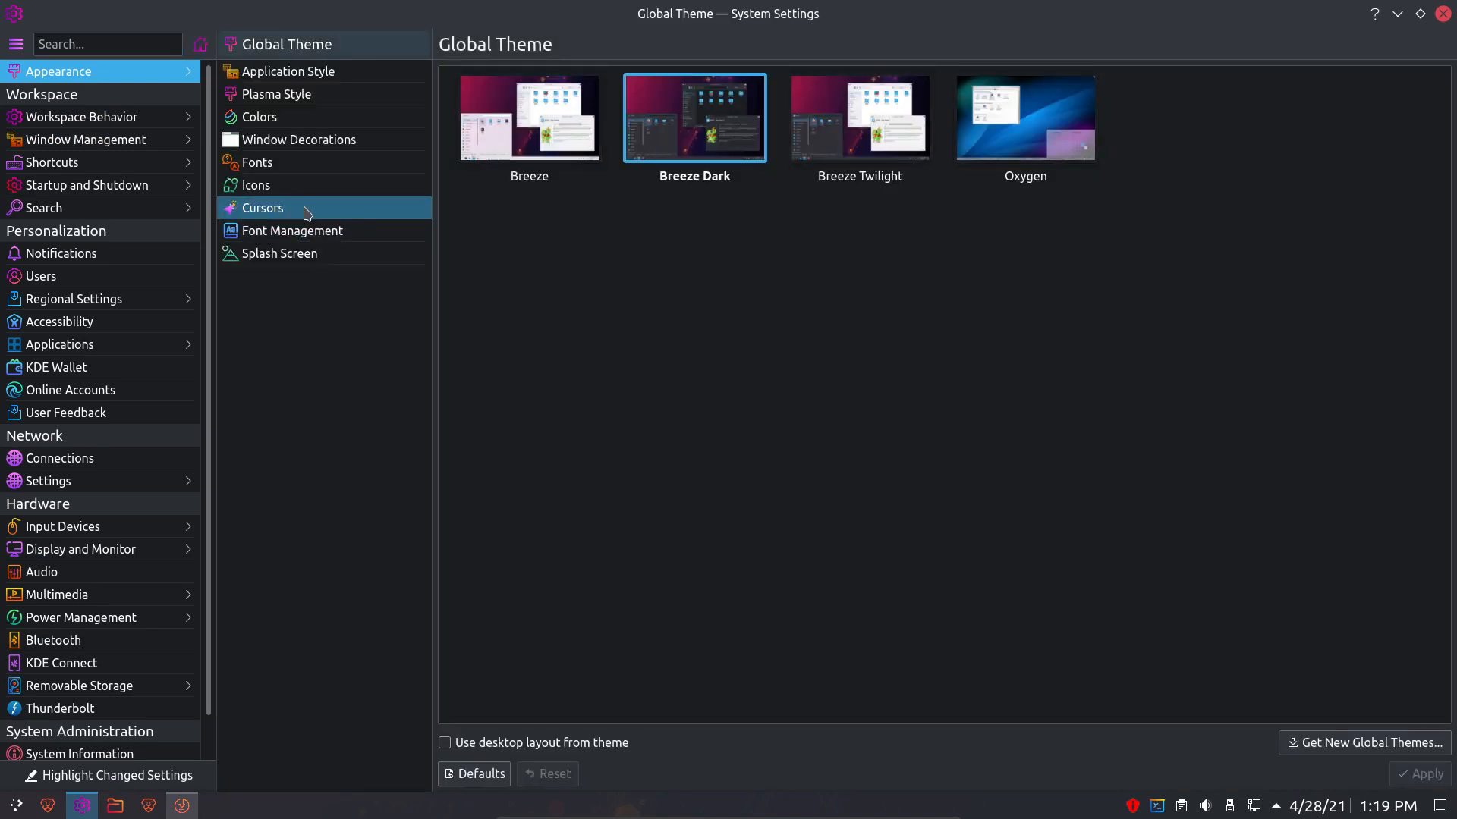
click(296, 163)
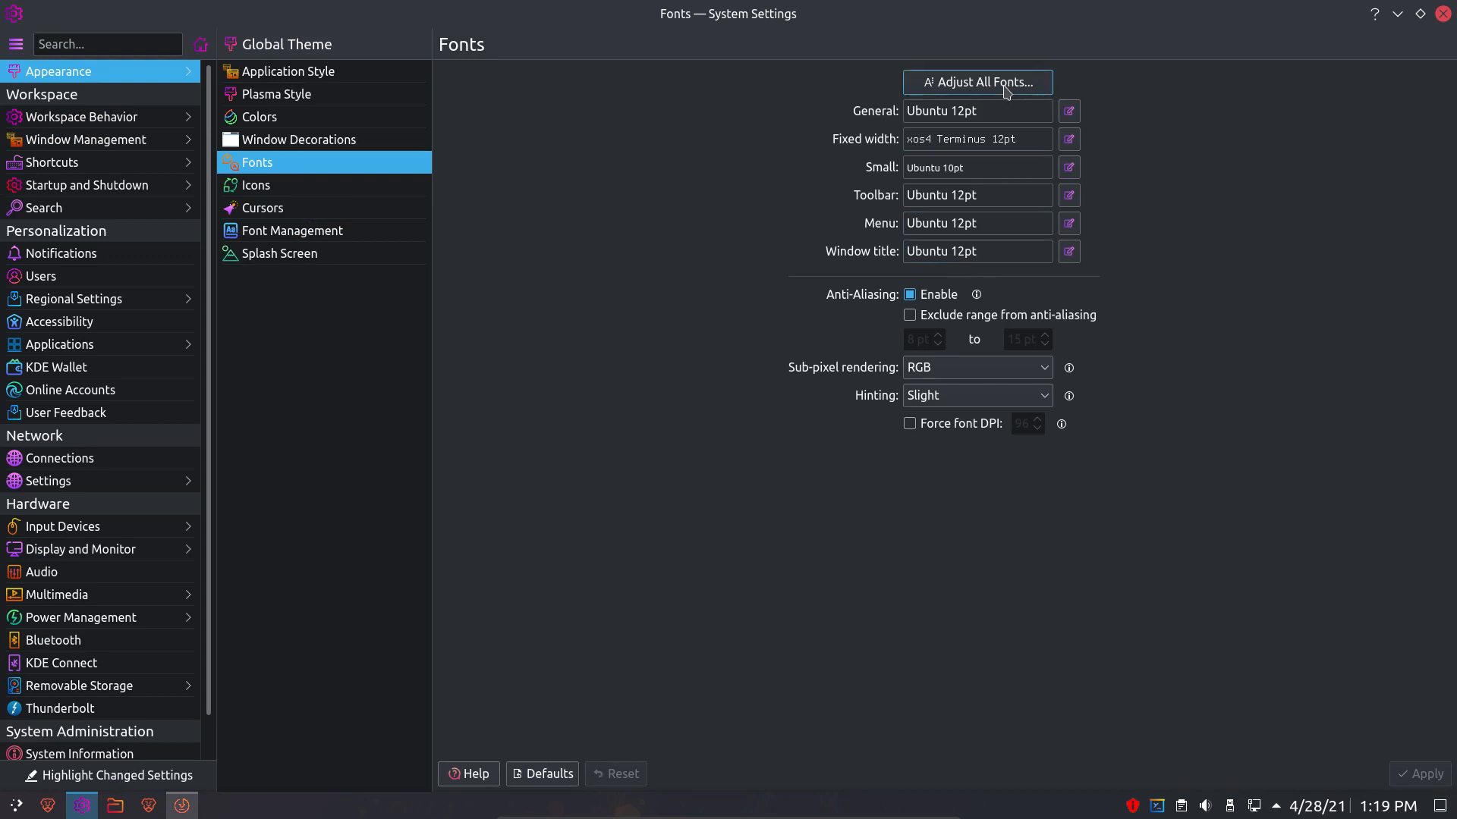
click(1005, 87)
click(526, 212)
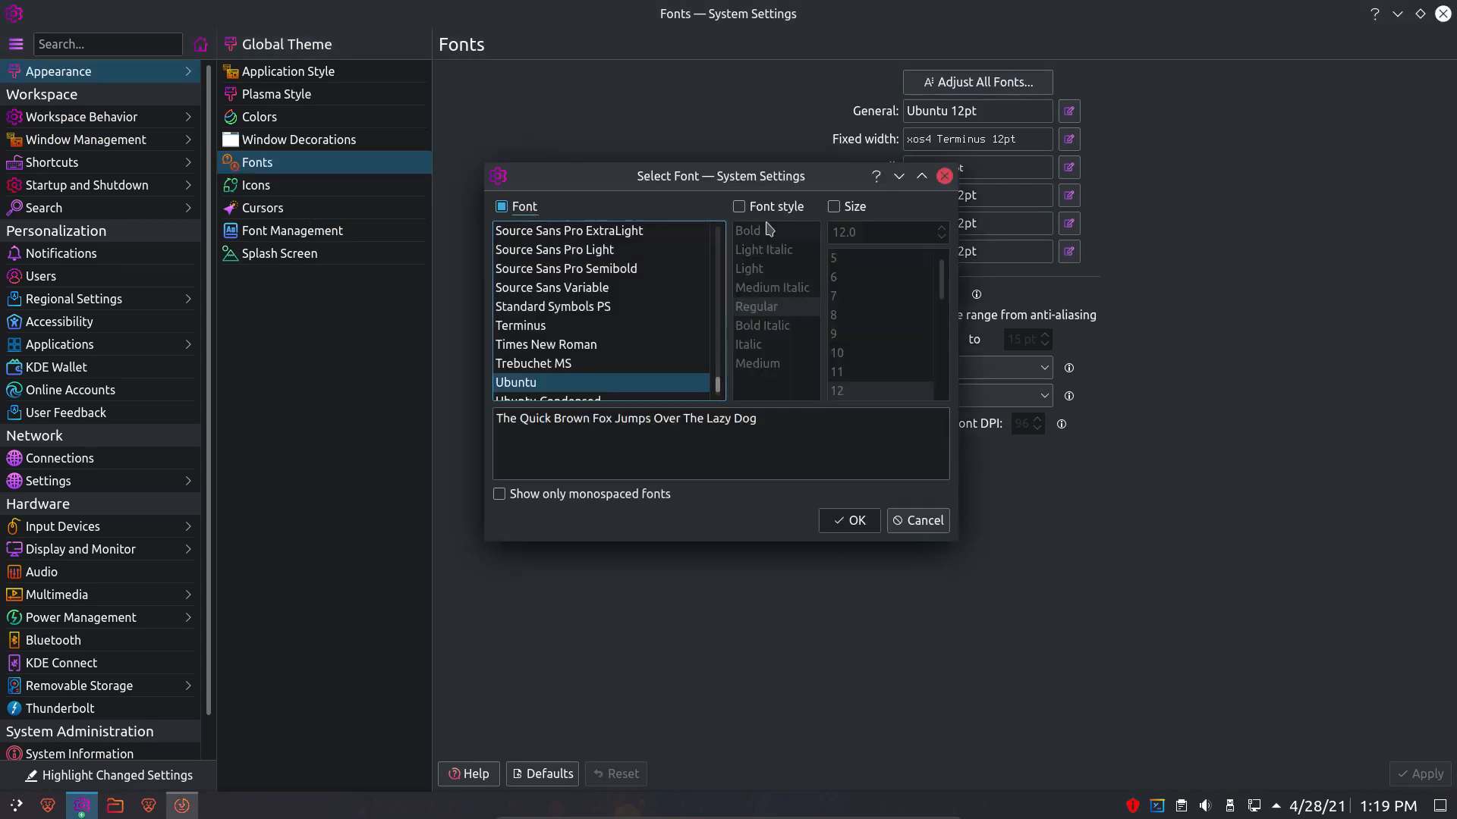
click(833, 207)
scroll(541, 370, up, 20)
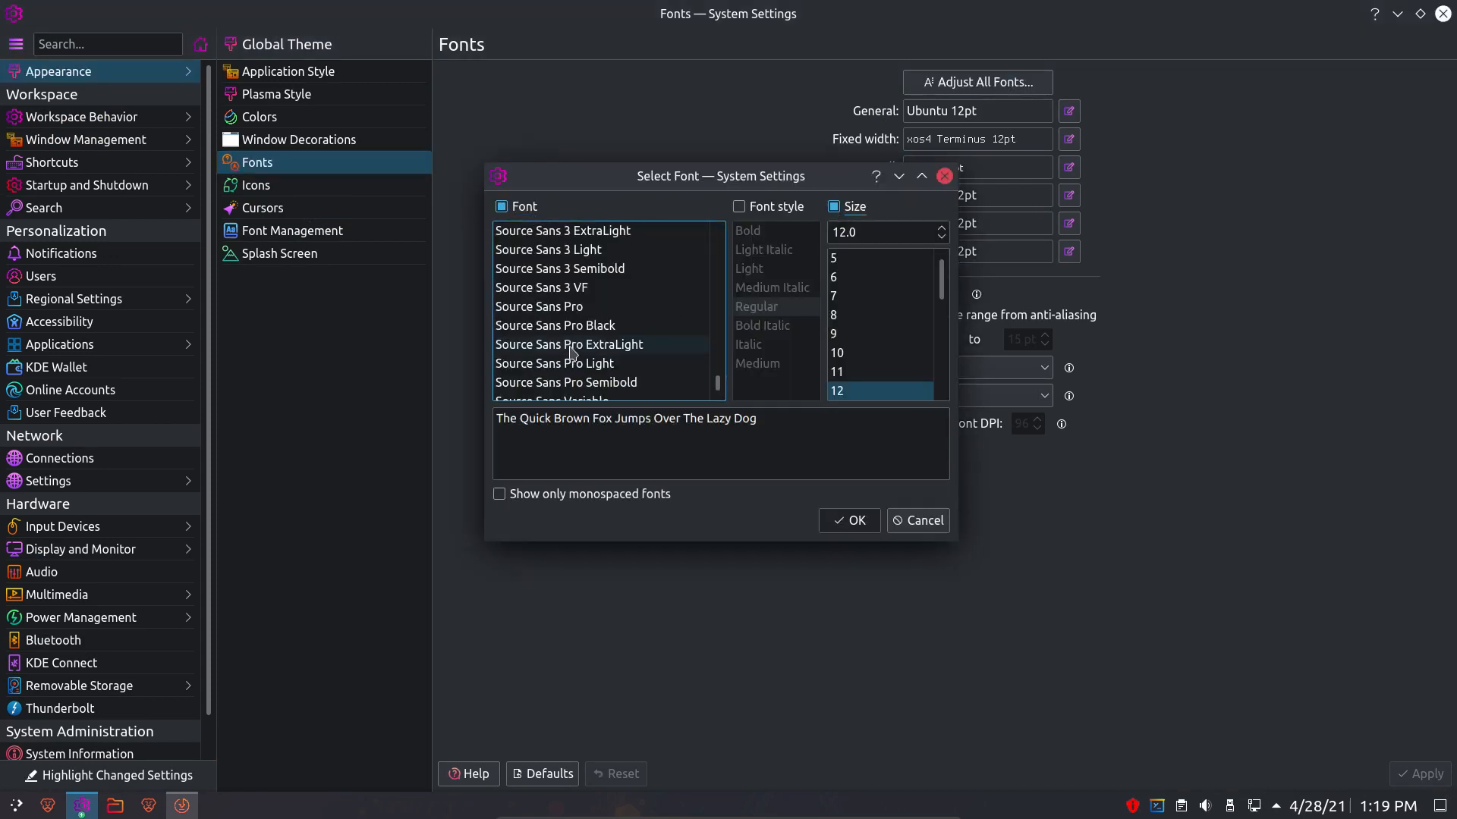
scroll(572, 351, down, 4)
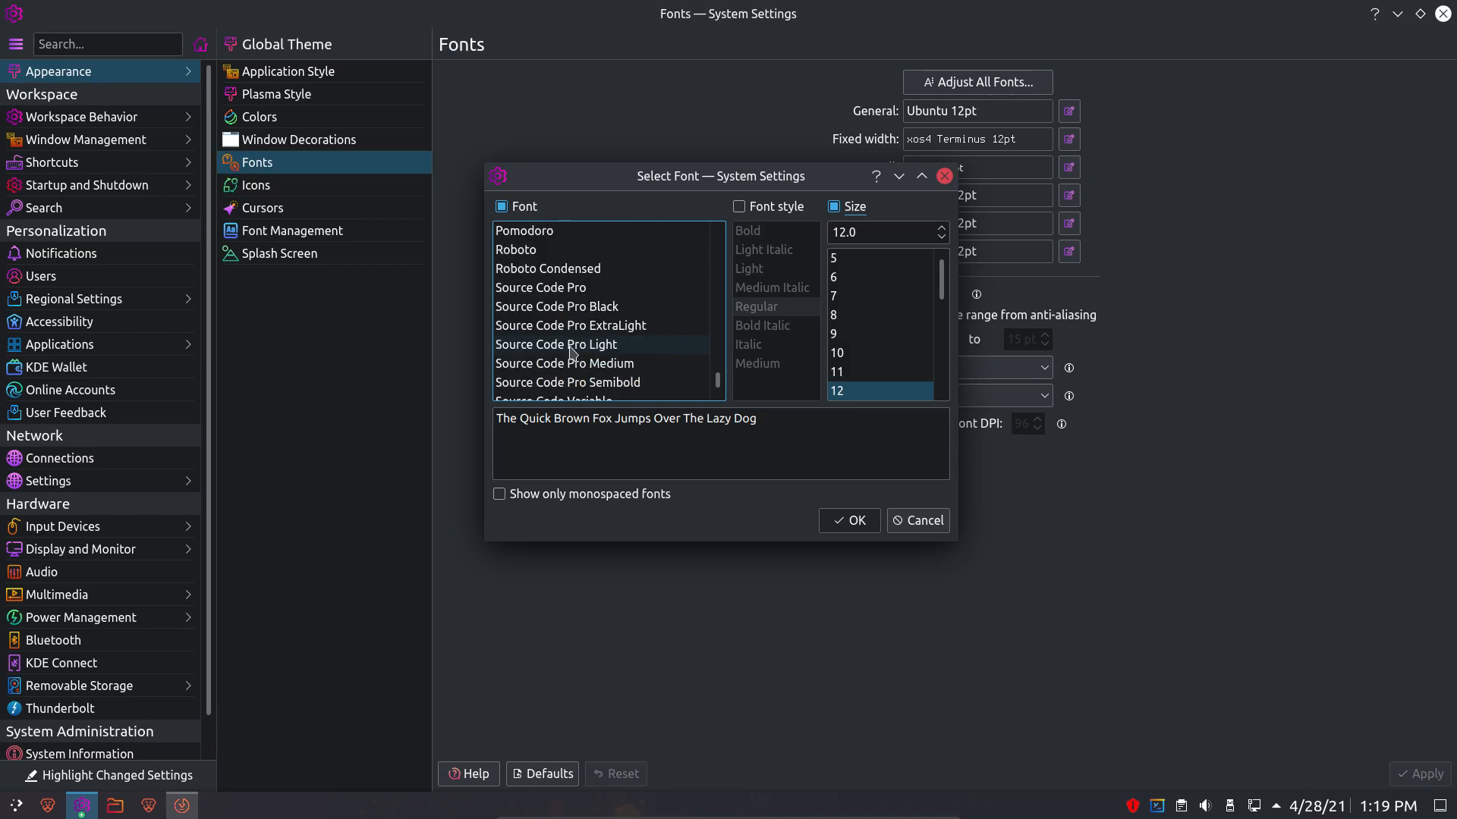
scroll(572, 351, up, 1)
click(553, 292)
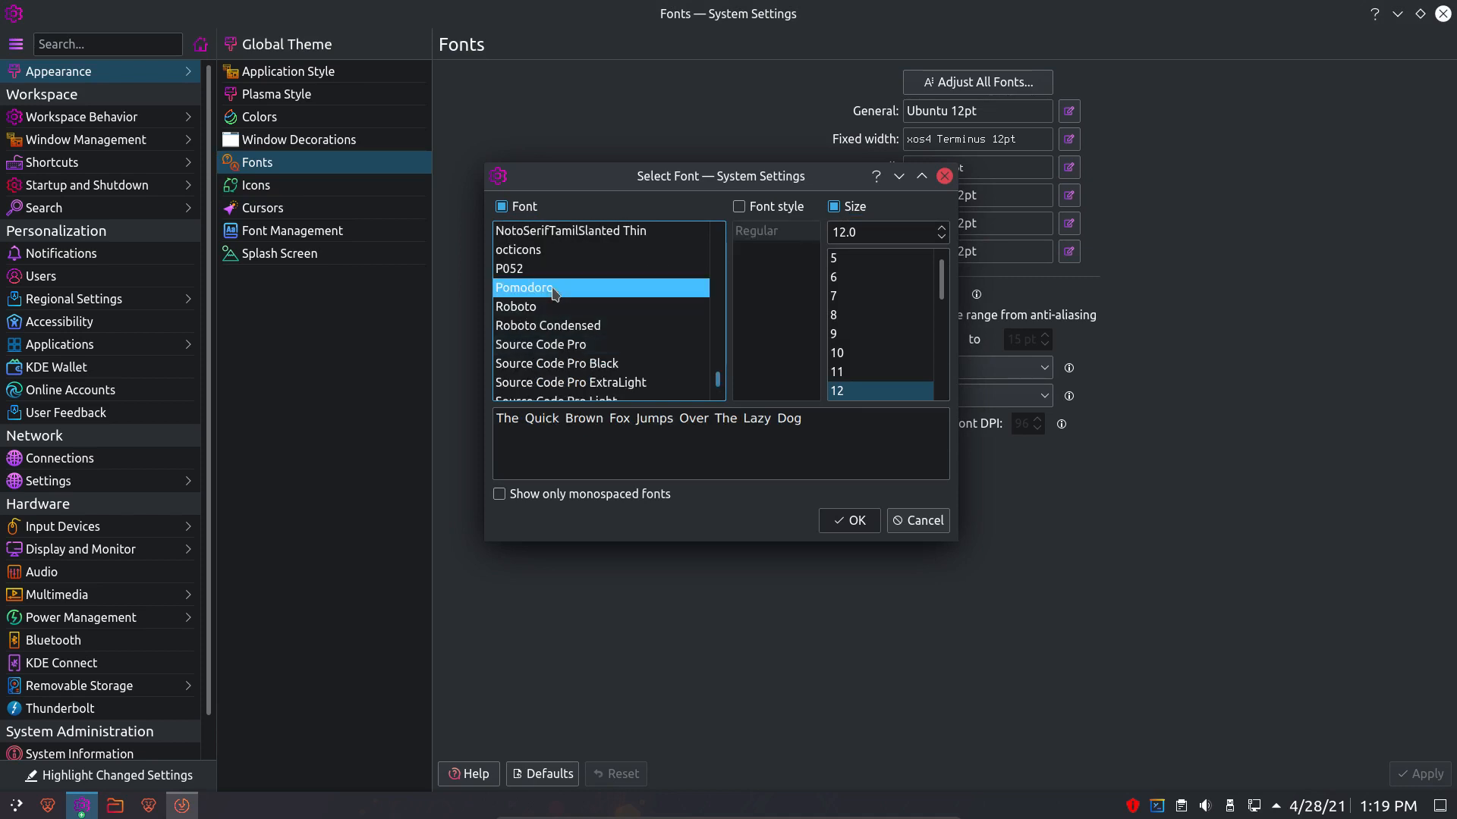
click(851, 522)
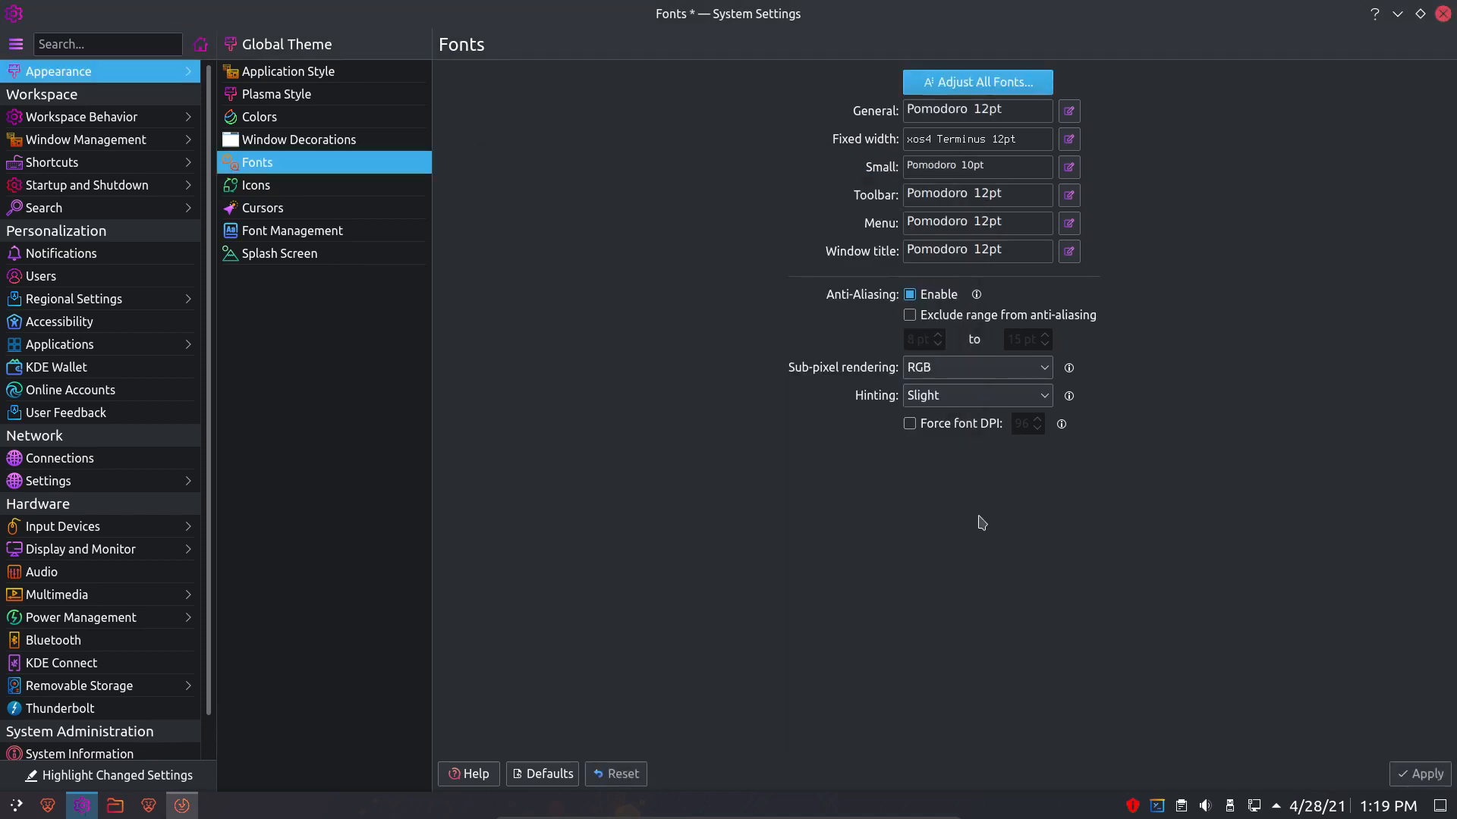
click(1420, 773)
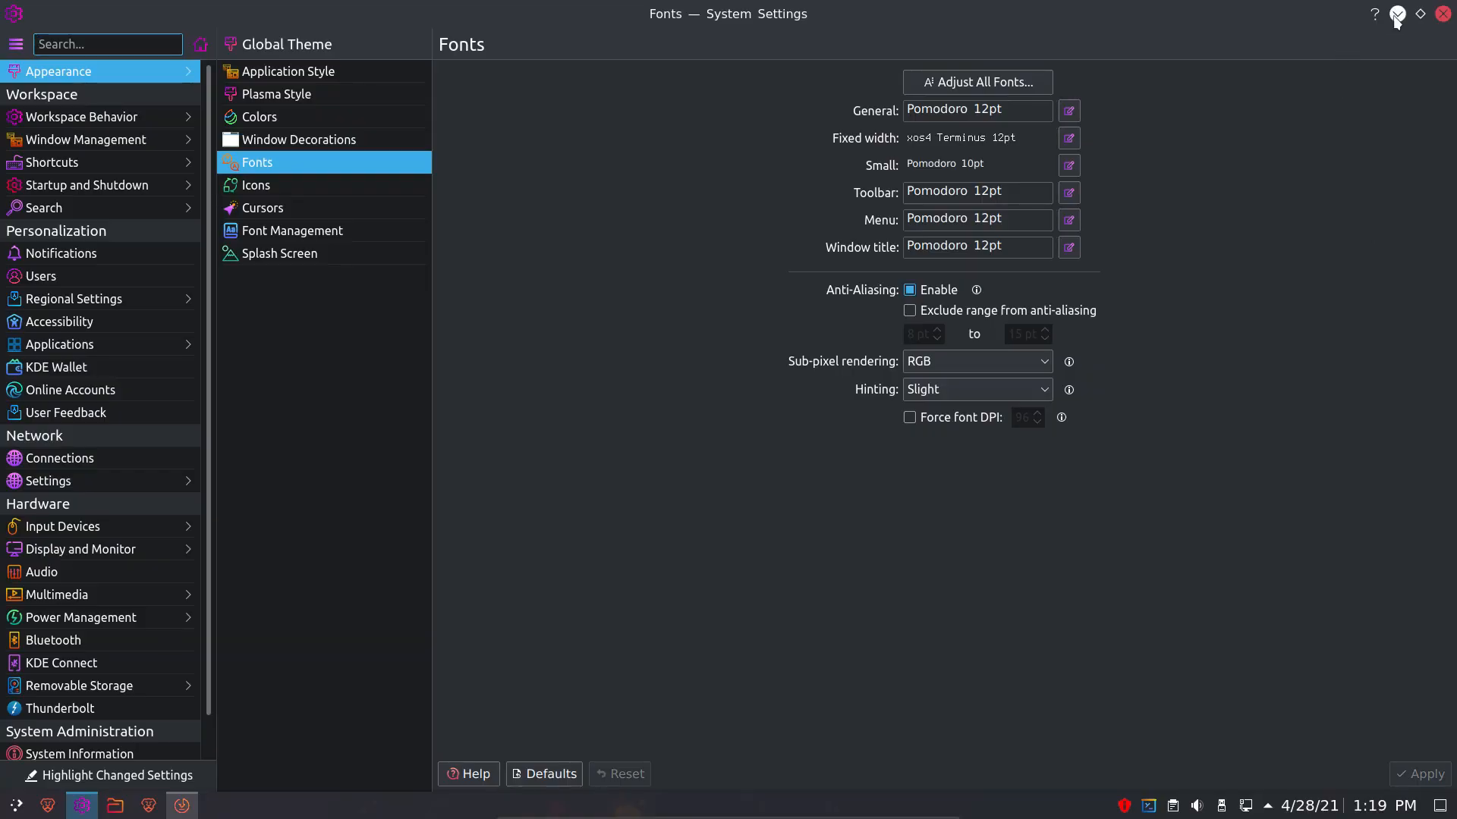
click(1442, 15)
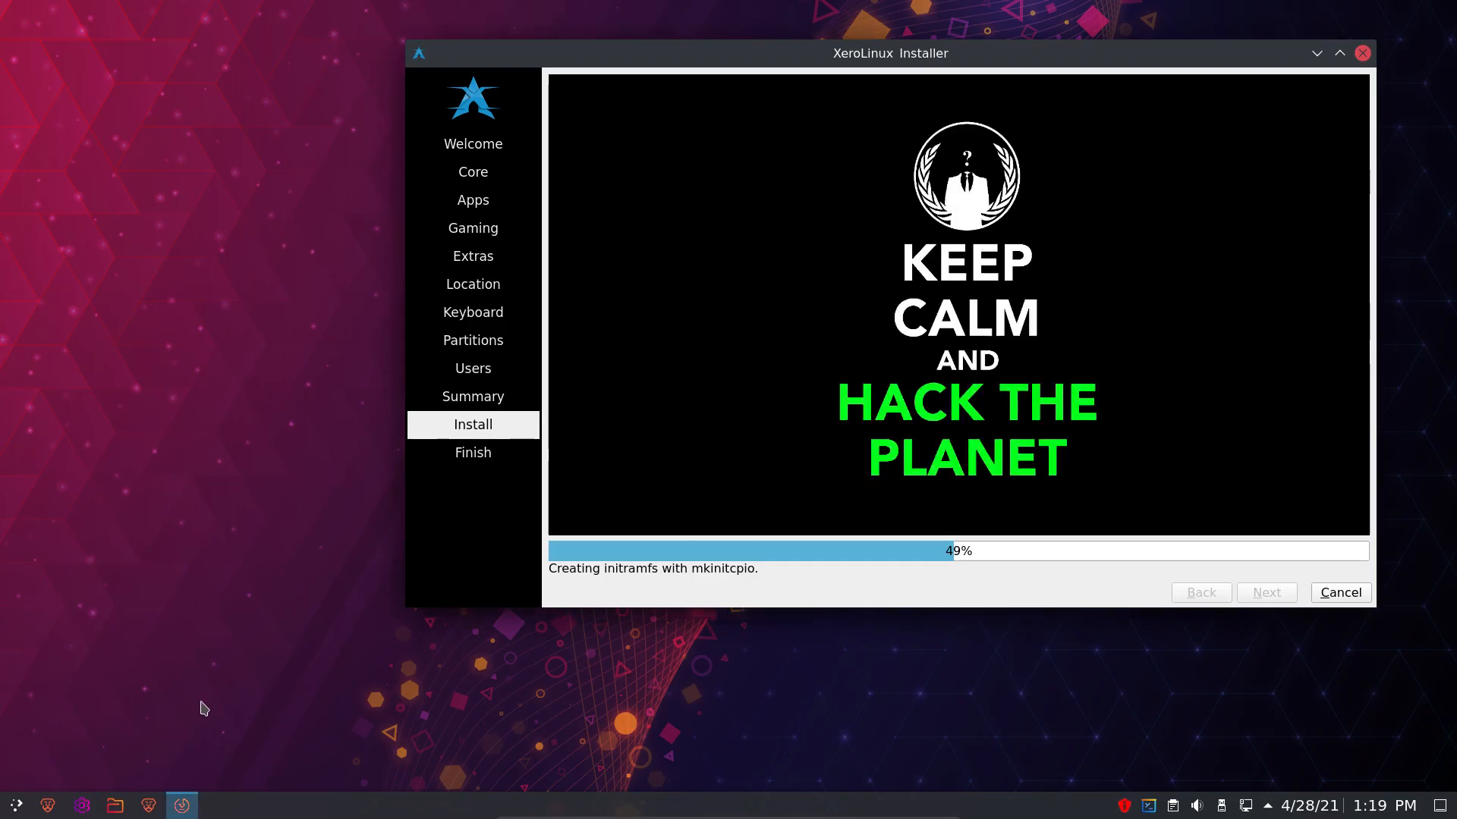
- Reopen KDE System Settings from the taskbar while the installer keeps running at 49%
key(super)
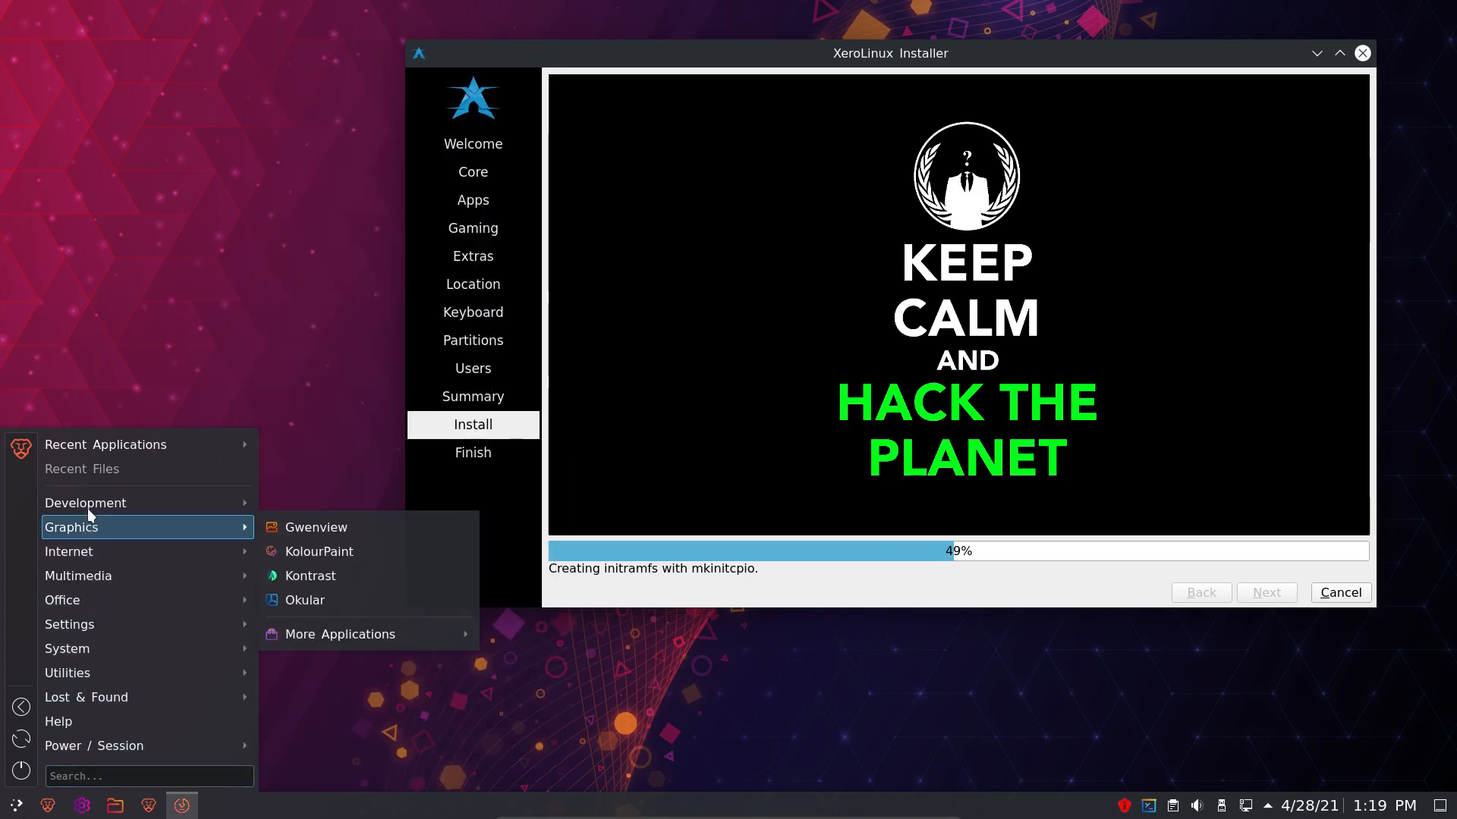
click(84, 807)
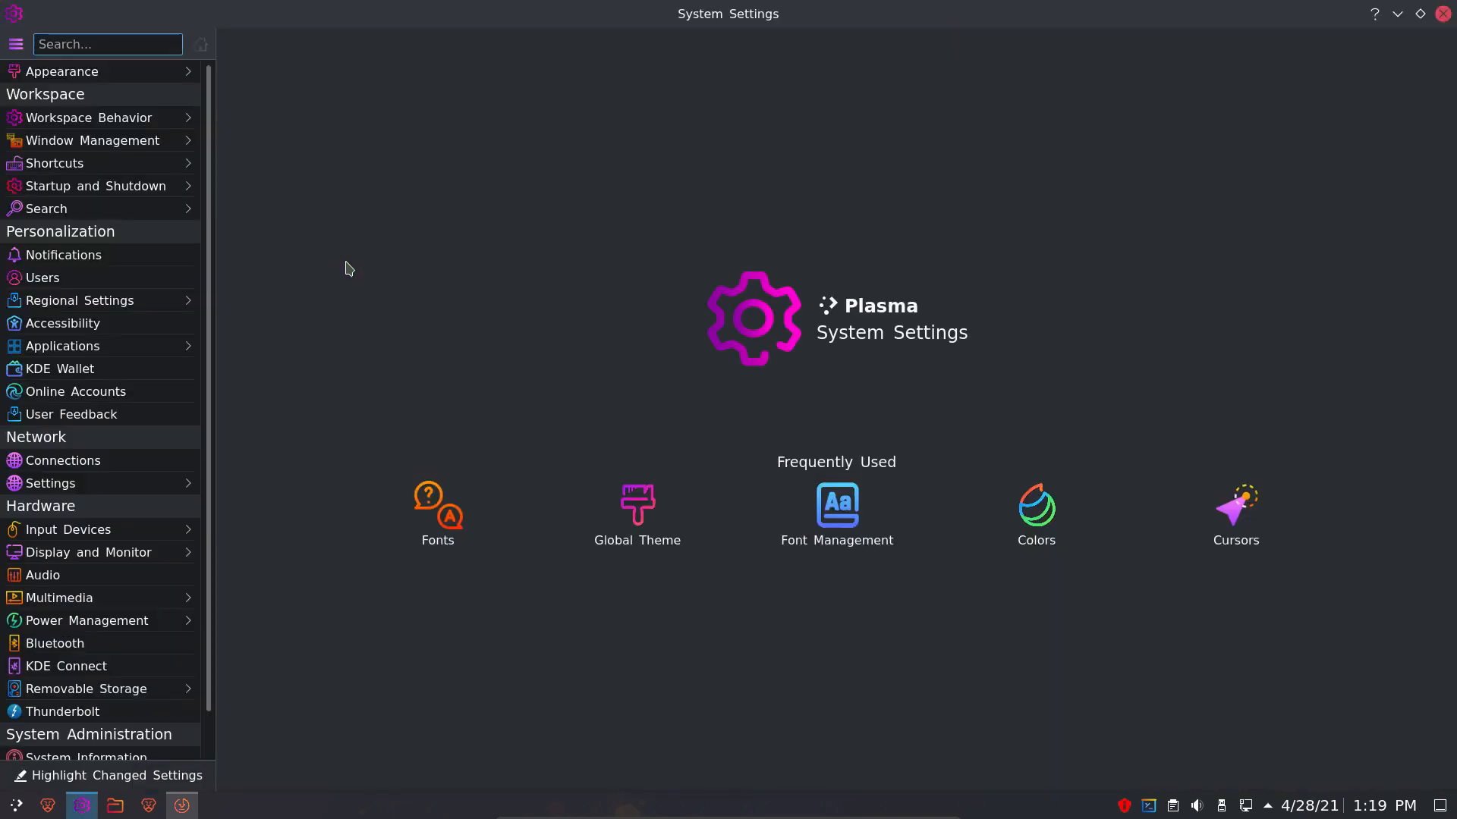
- Use Adjust All Fonts on the Fonts page with font family and size both enabled
click(91, 71)
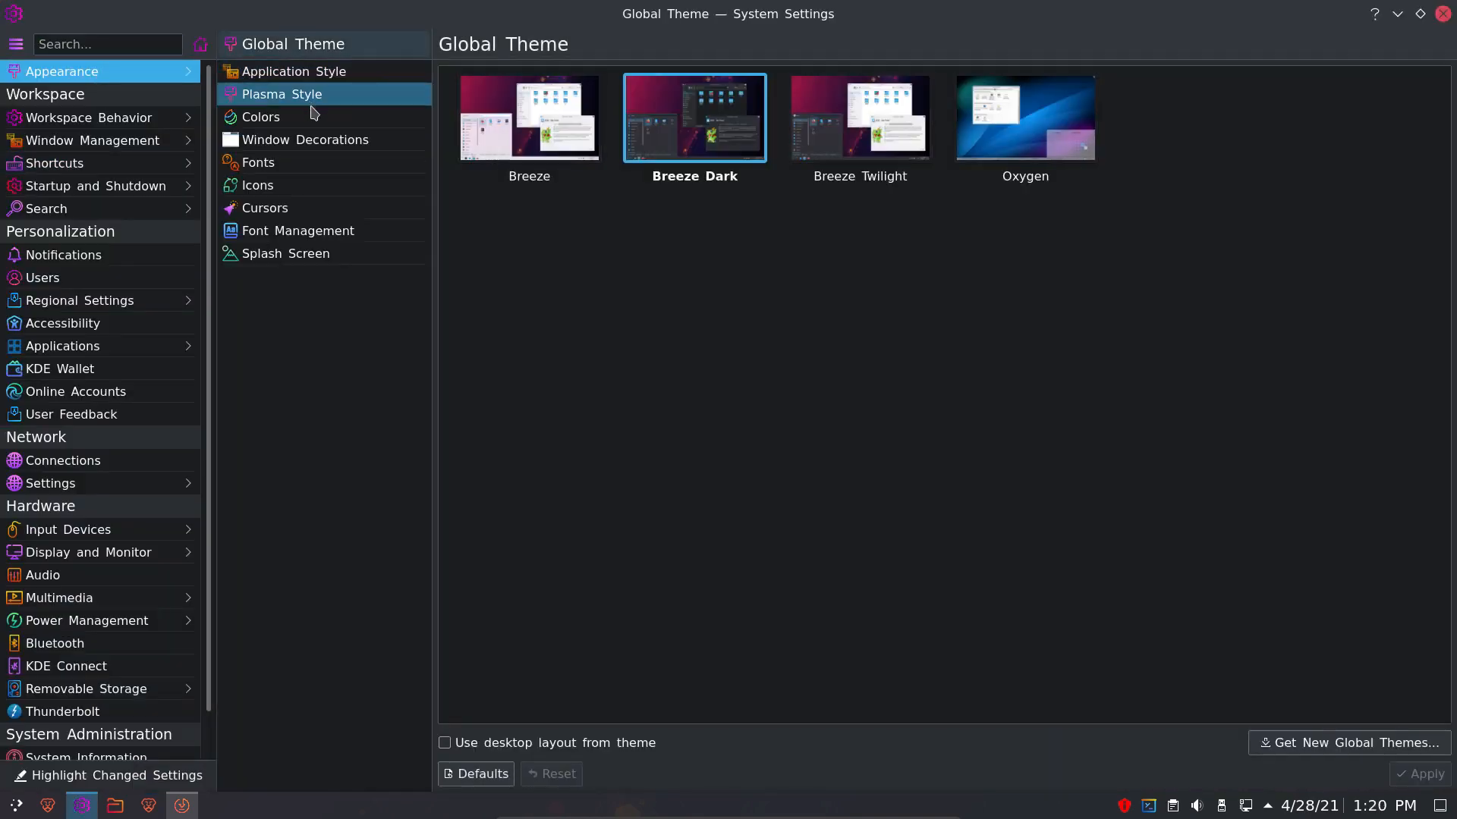
click(334, 163)
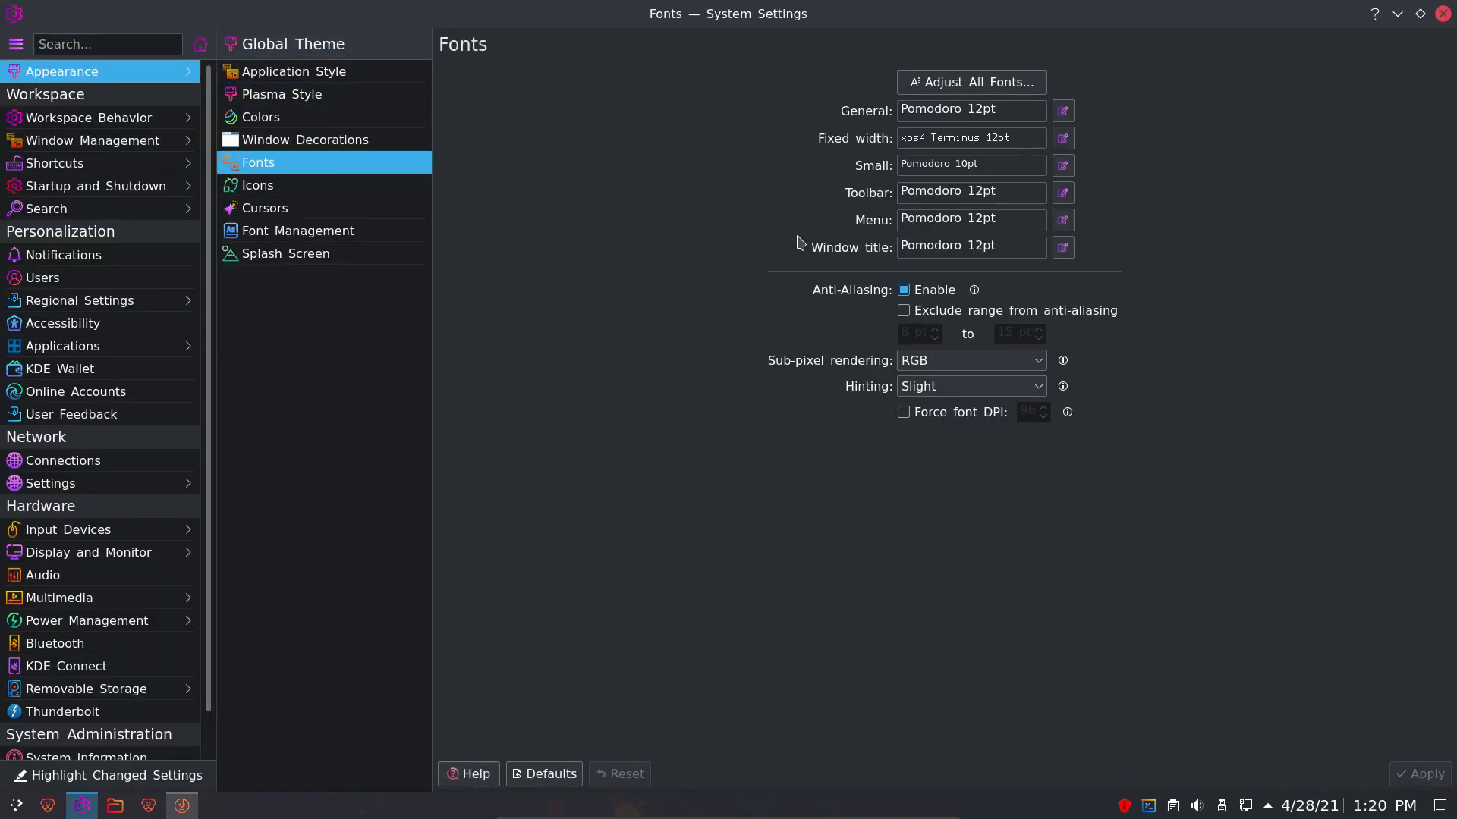
click(1019, 83)
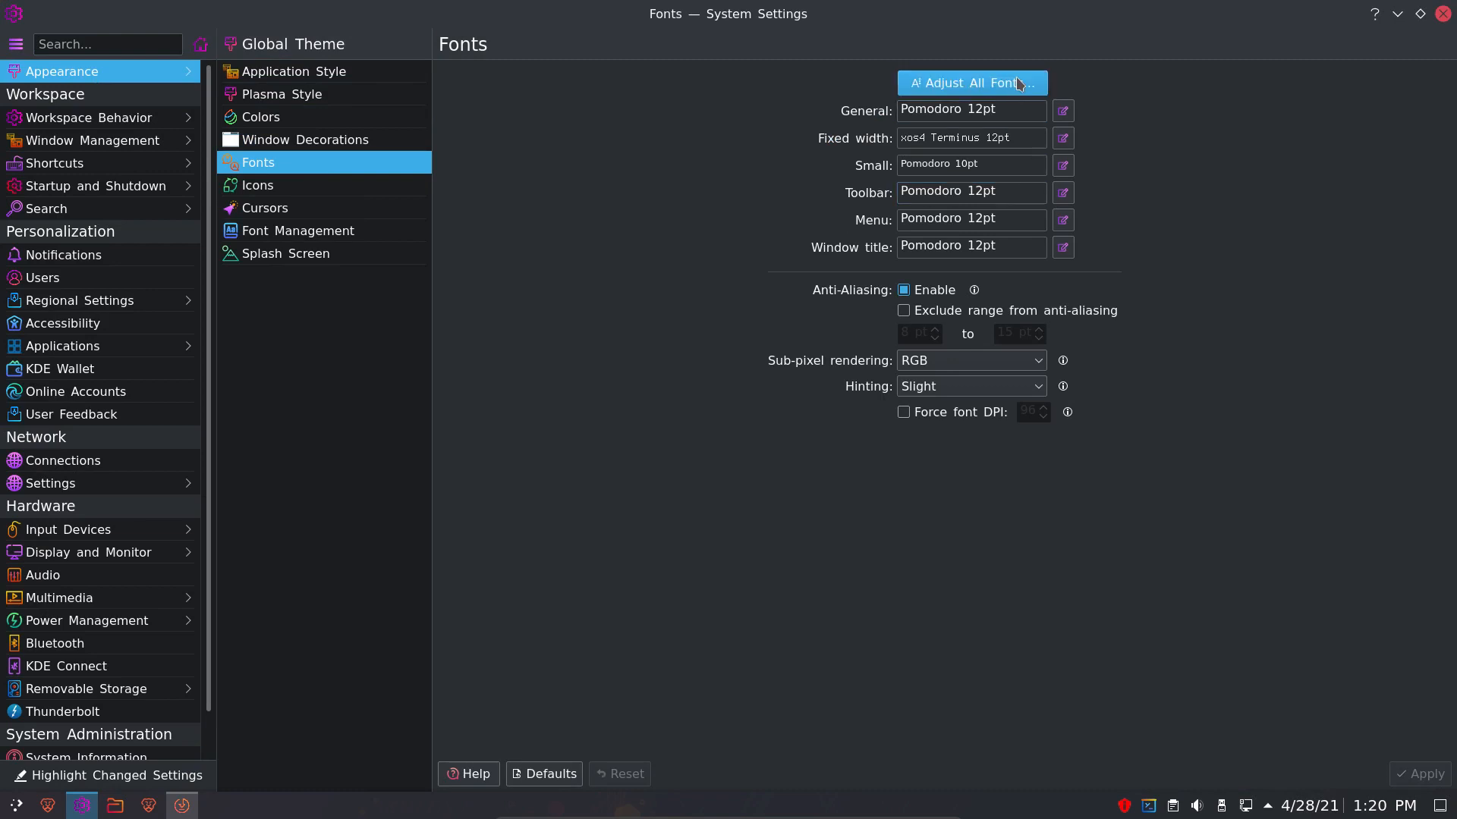
click(503, 216)
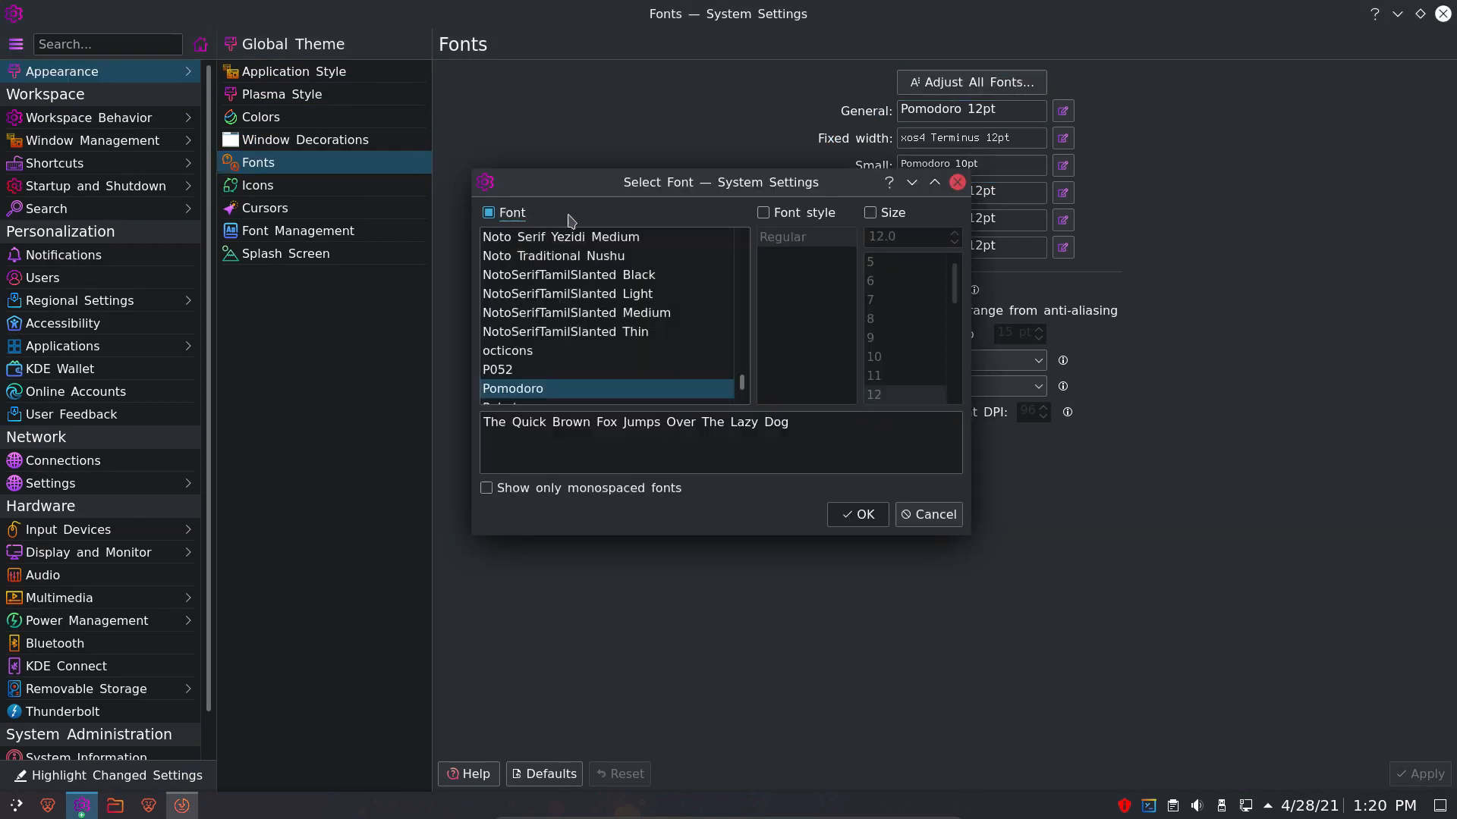
click(875, 216)
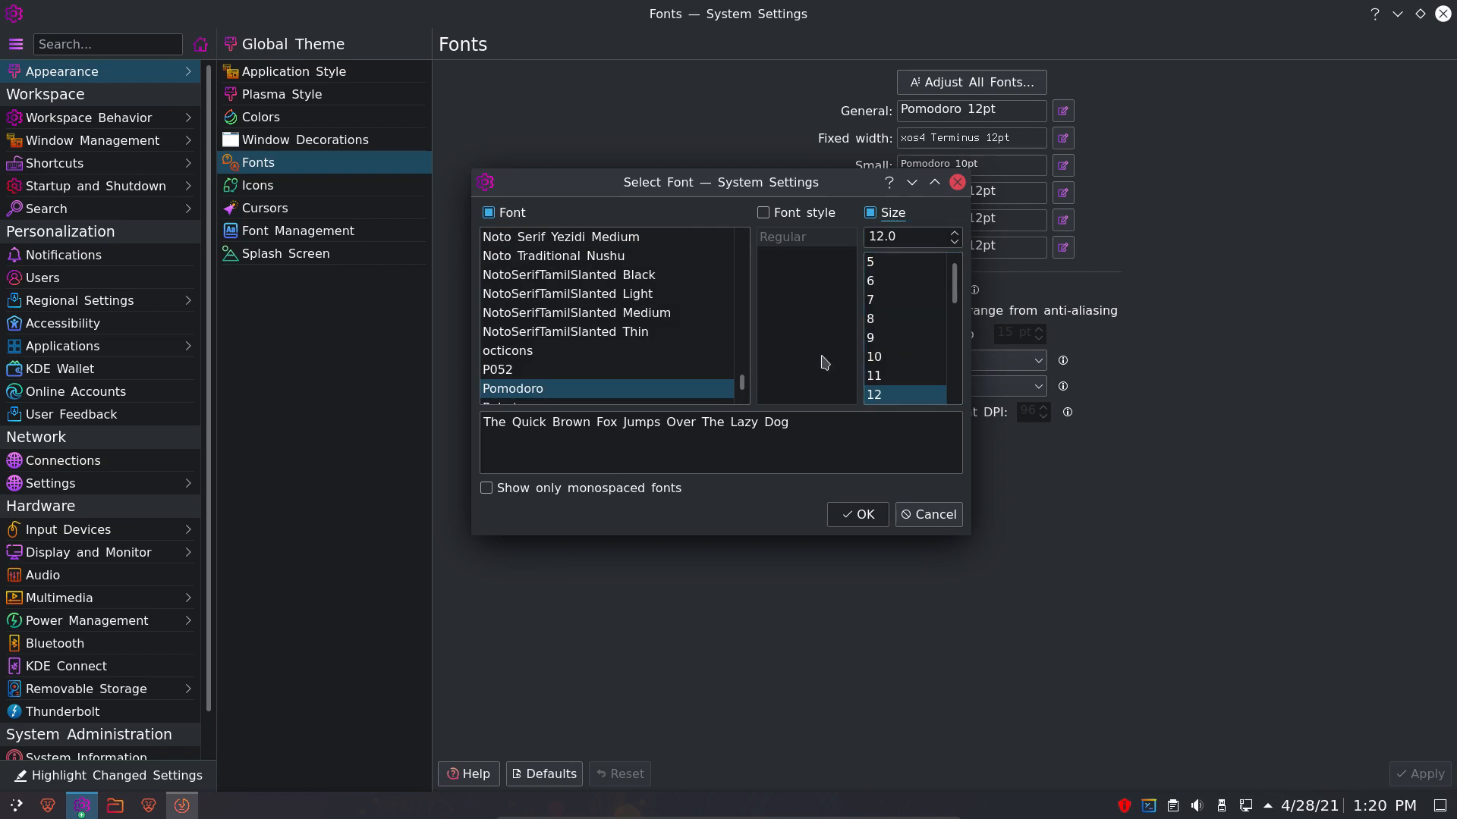
click(547, 387)
drag(781, 173, 588, 199)
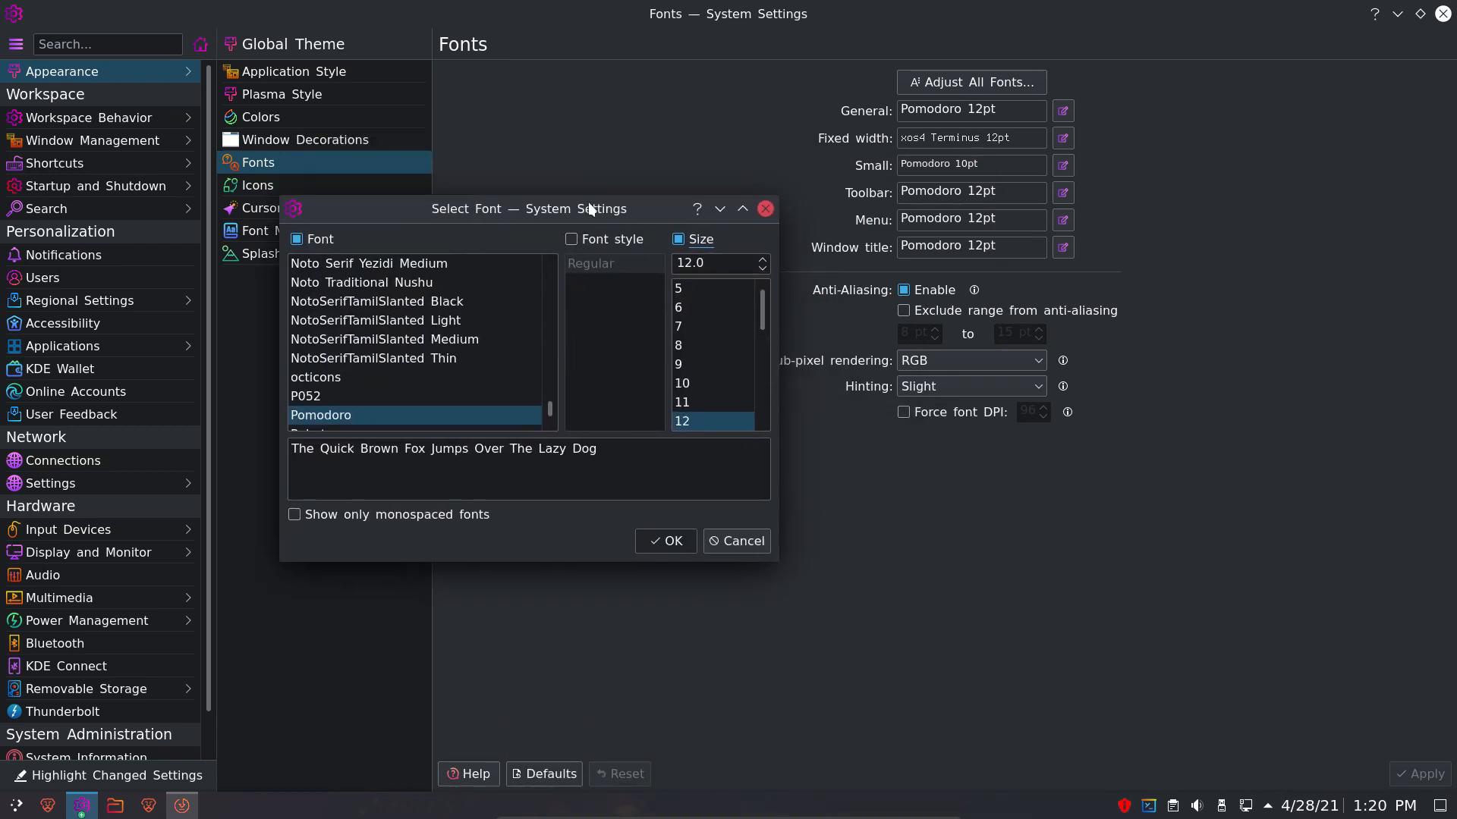
- Browse the font list, choose Cantarell for all fonts, and apply the change
click(346, 379)
click(334, 396)
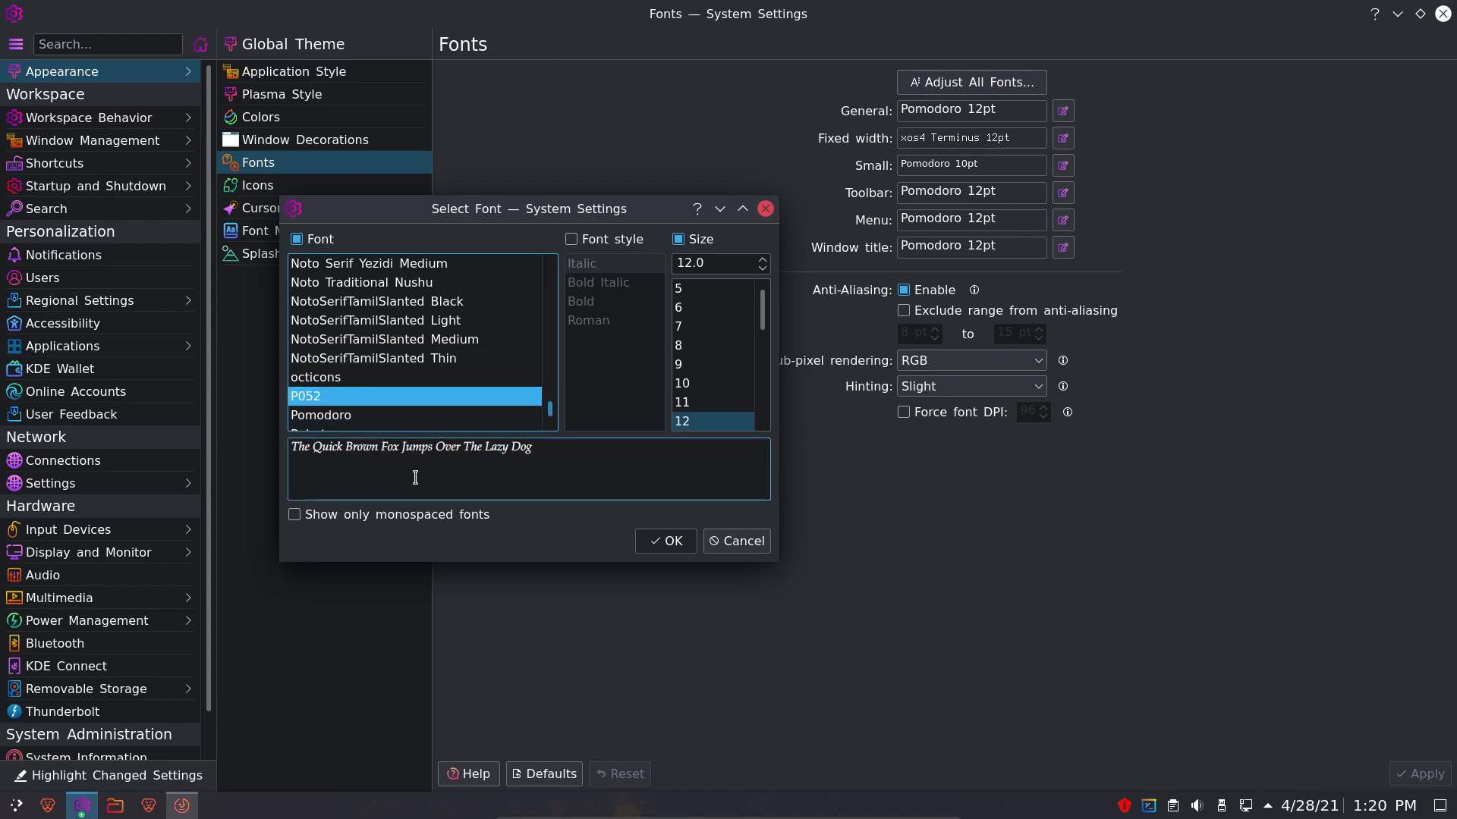
scroll(342, 349, up, 1)
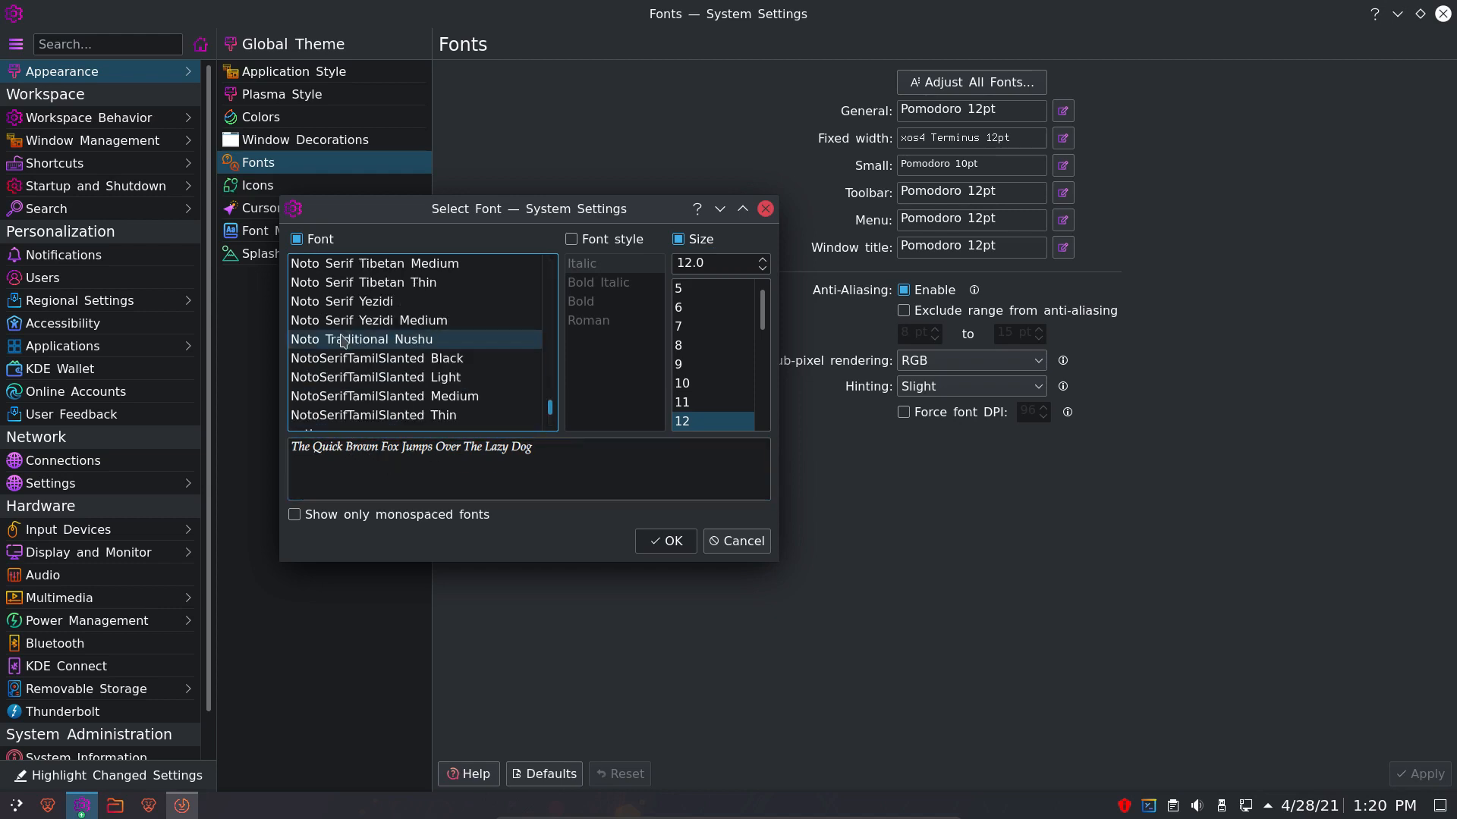
drag(361, 400, 363, 368)
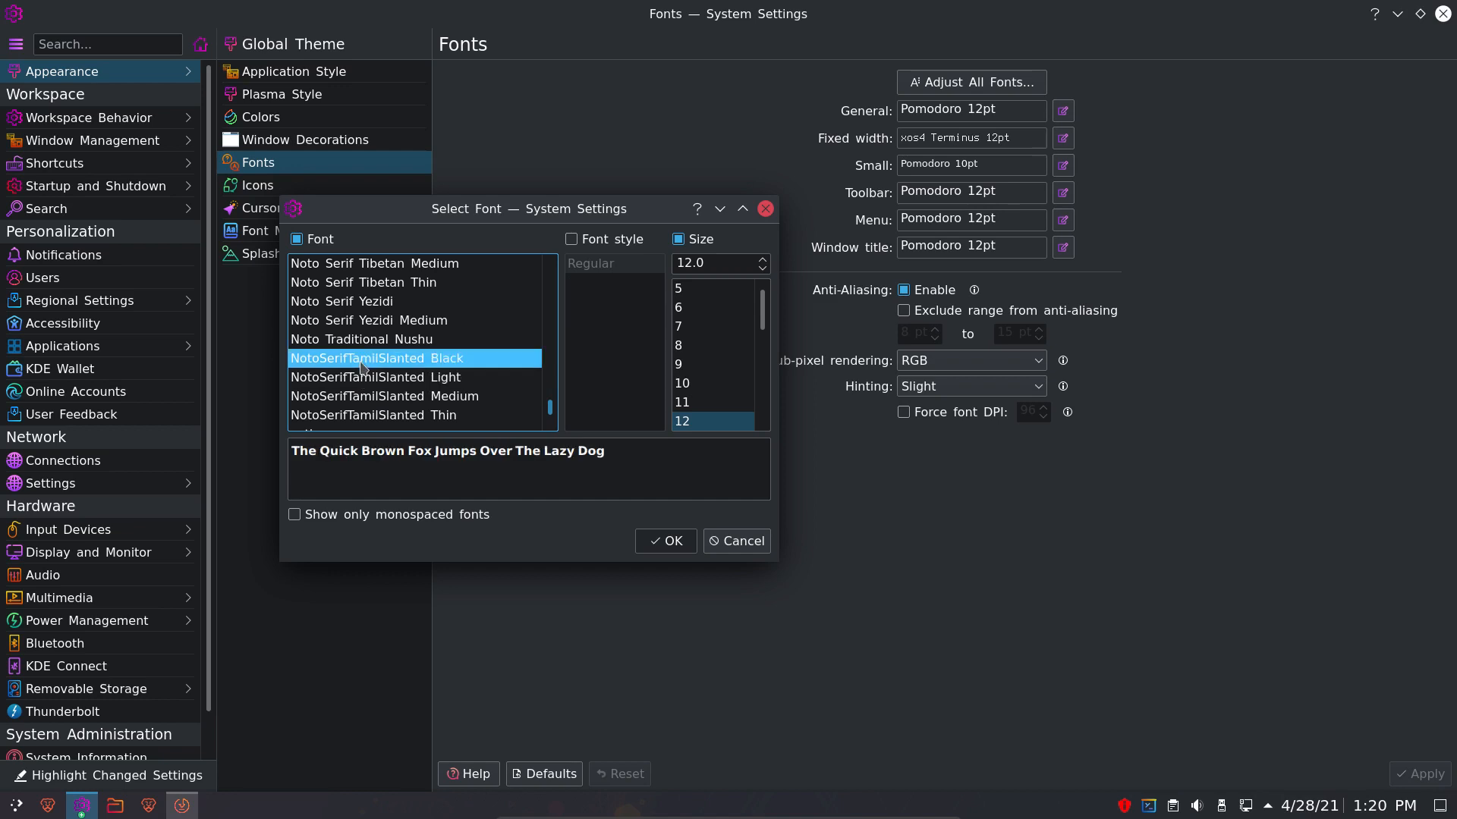
scroll(361, 368, up, 20)
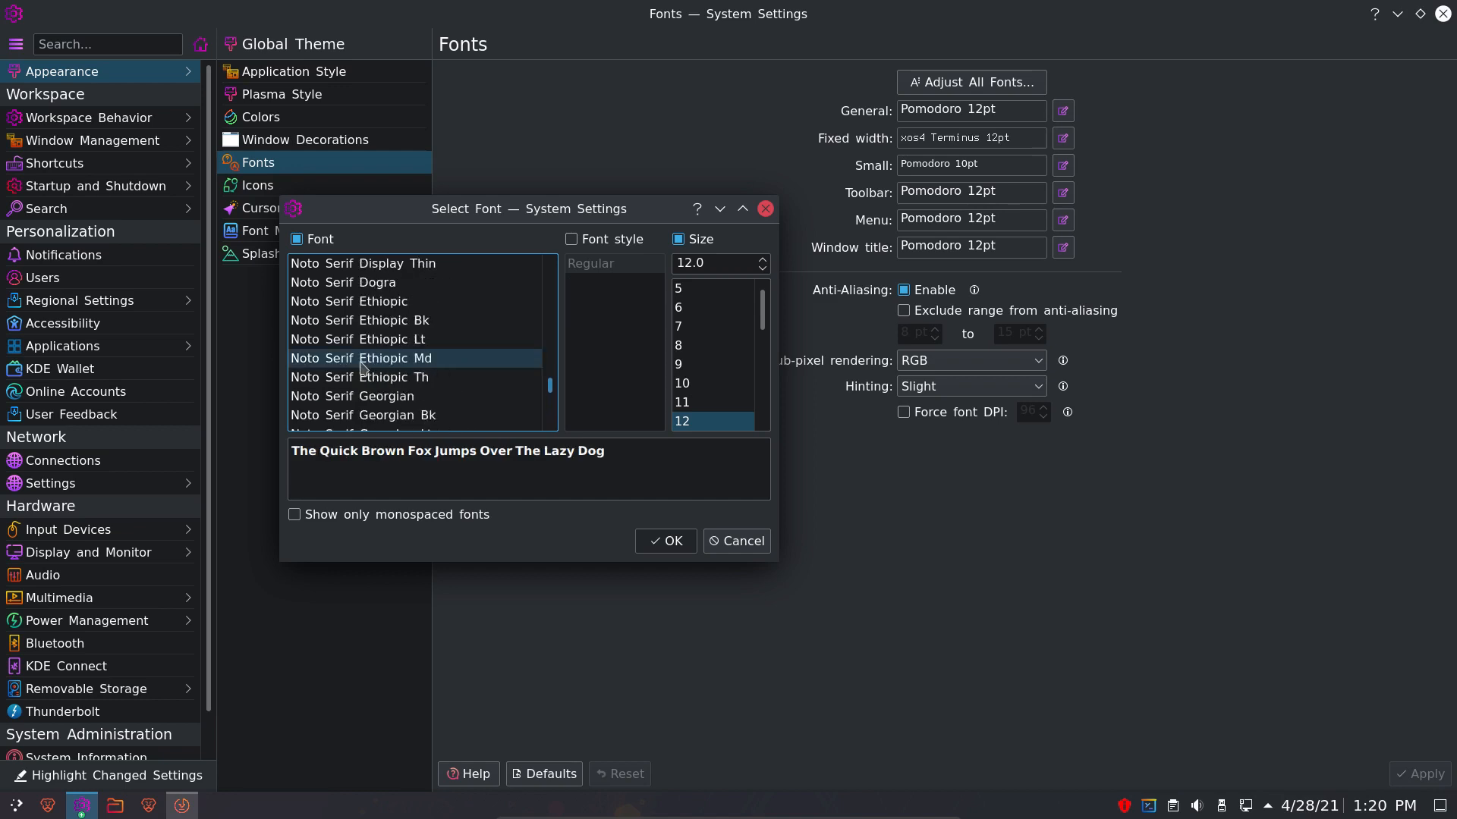
scroll(361, 369, up, 20)
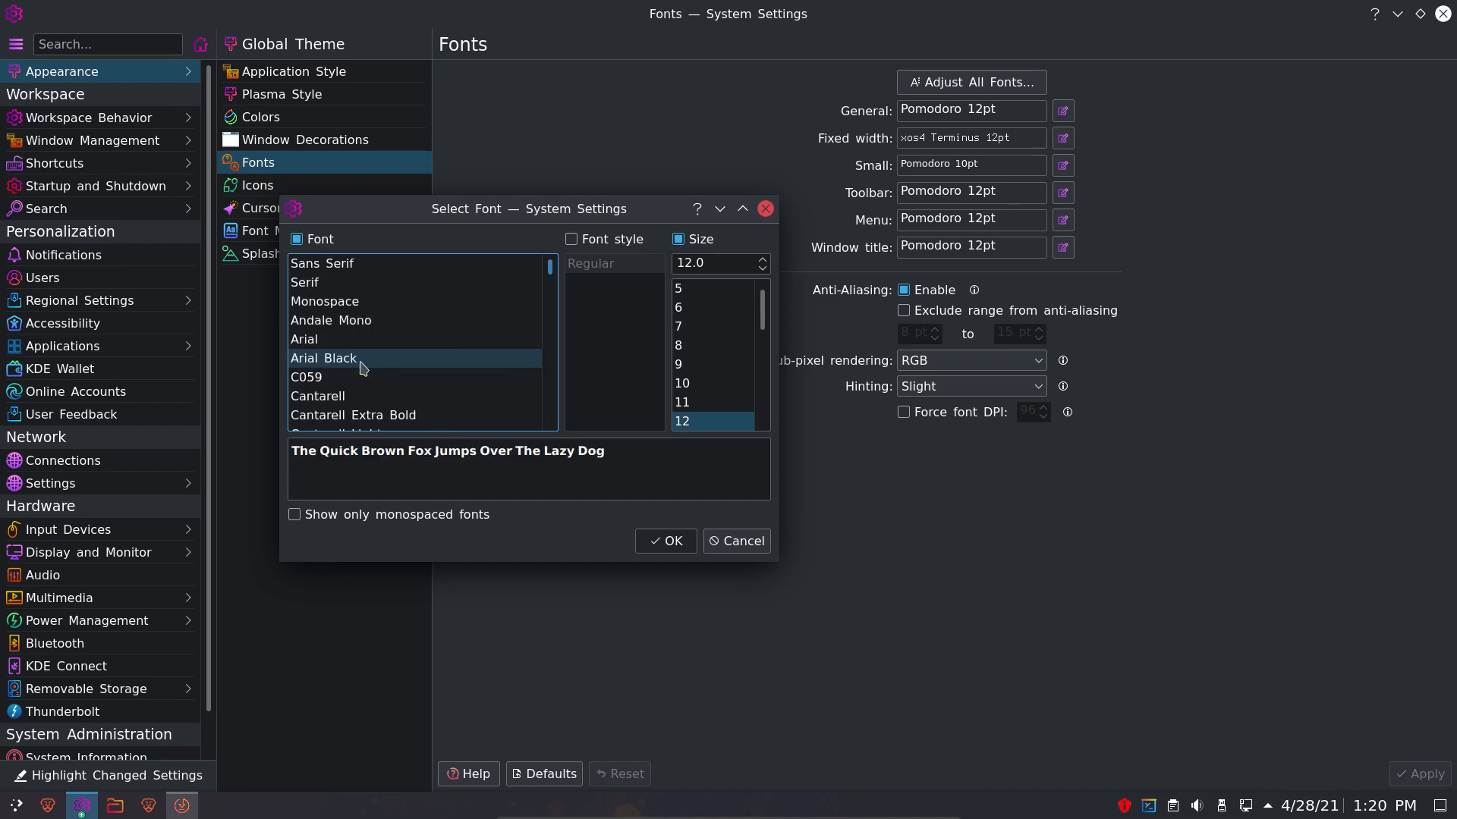
click(357, 395)
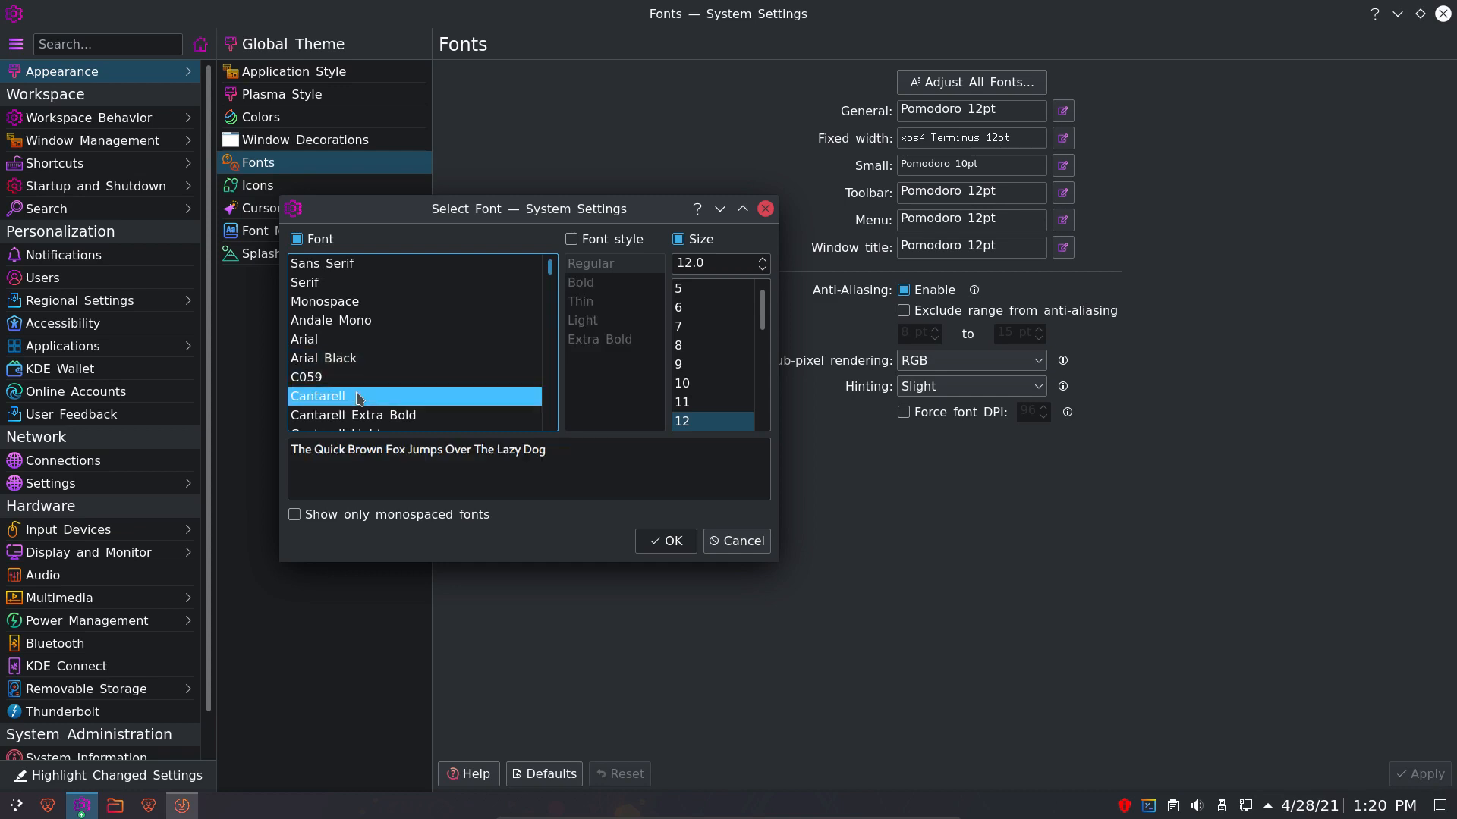
click(667, 541)
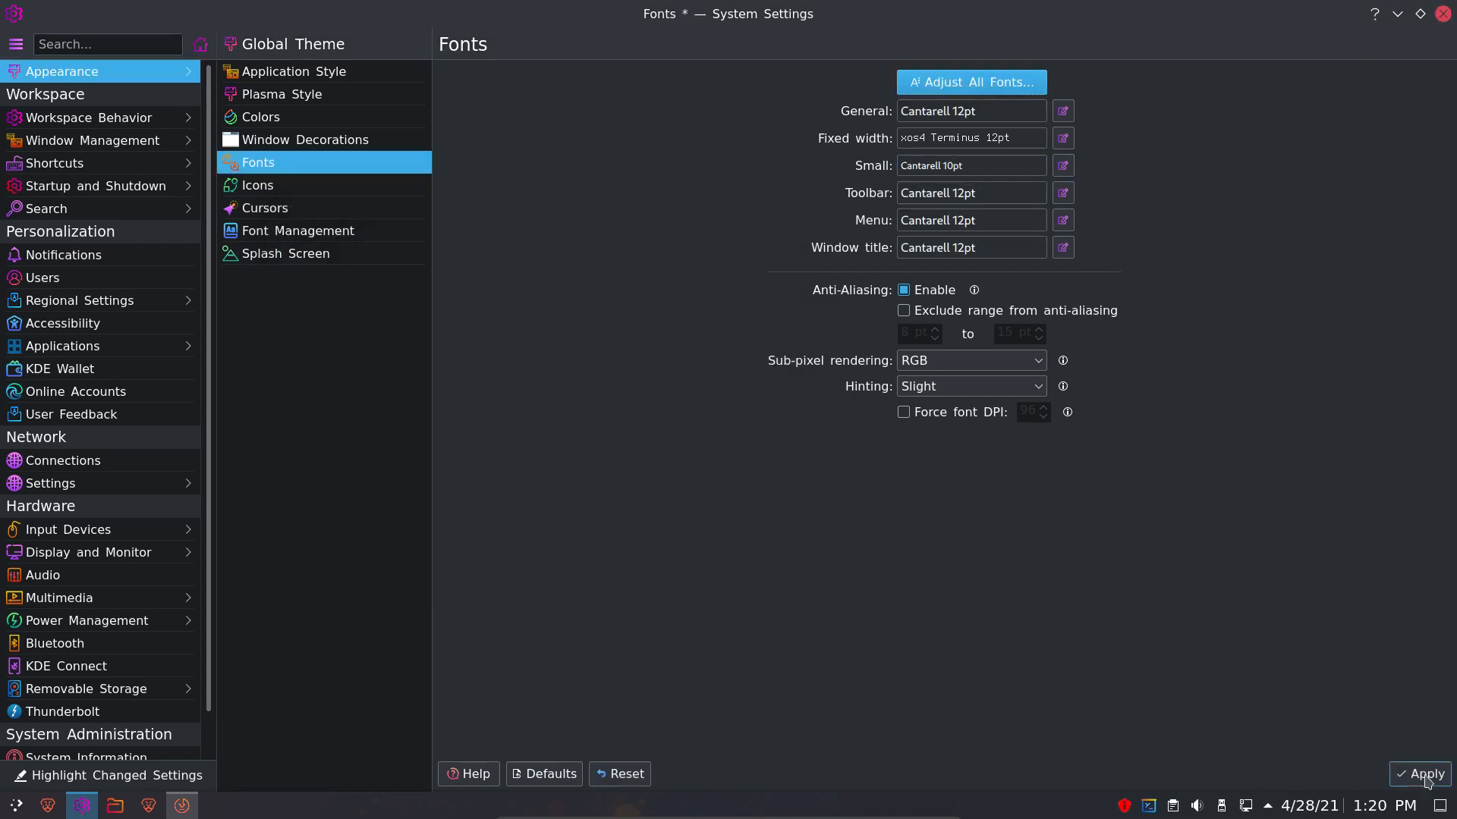
click(1422, 775)
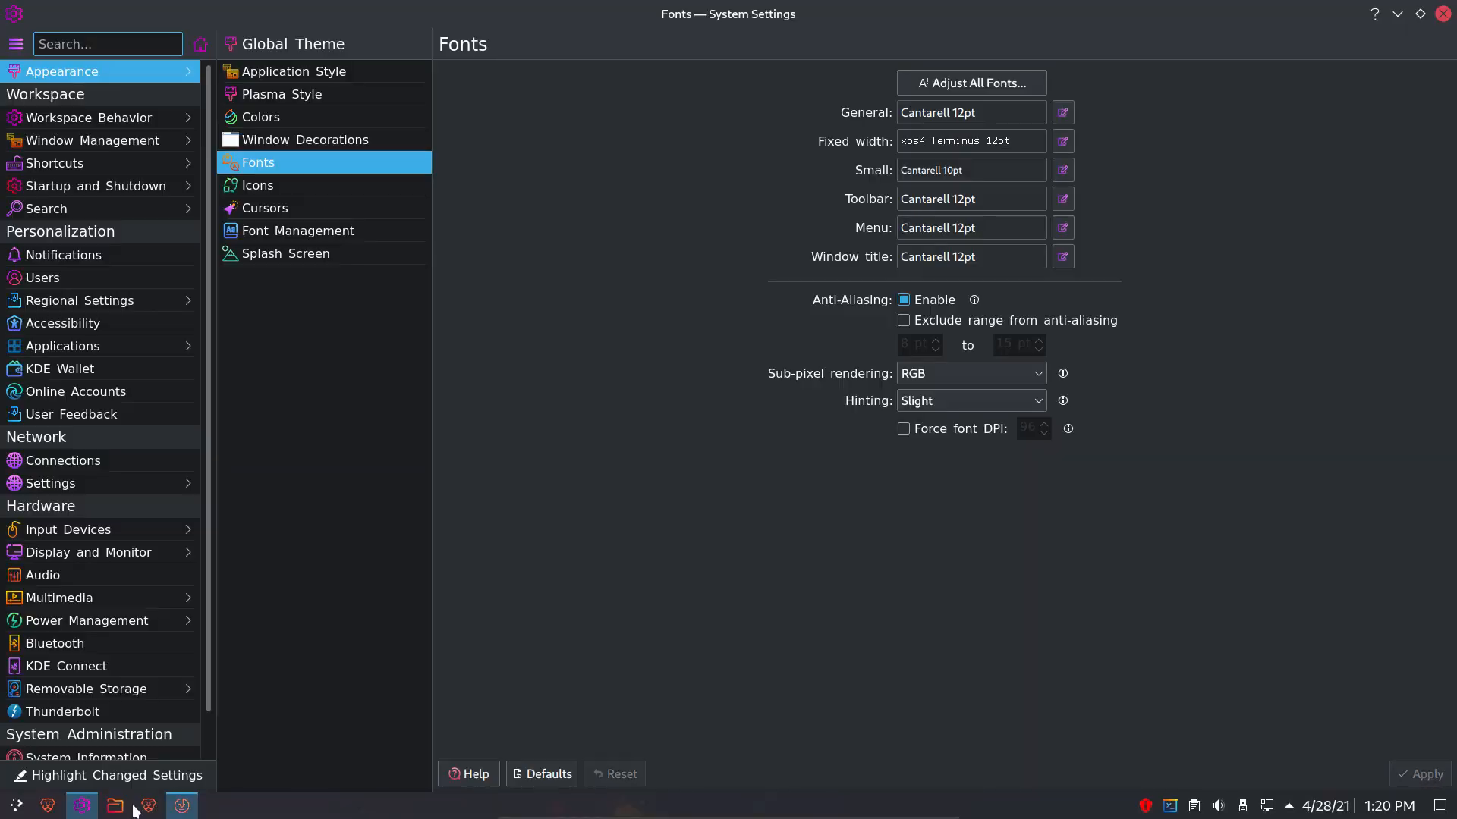
- Close System Settings, then launch Brave, accept its first-run prompt and close it
click(1443, 14)
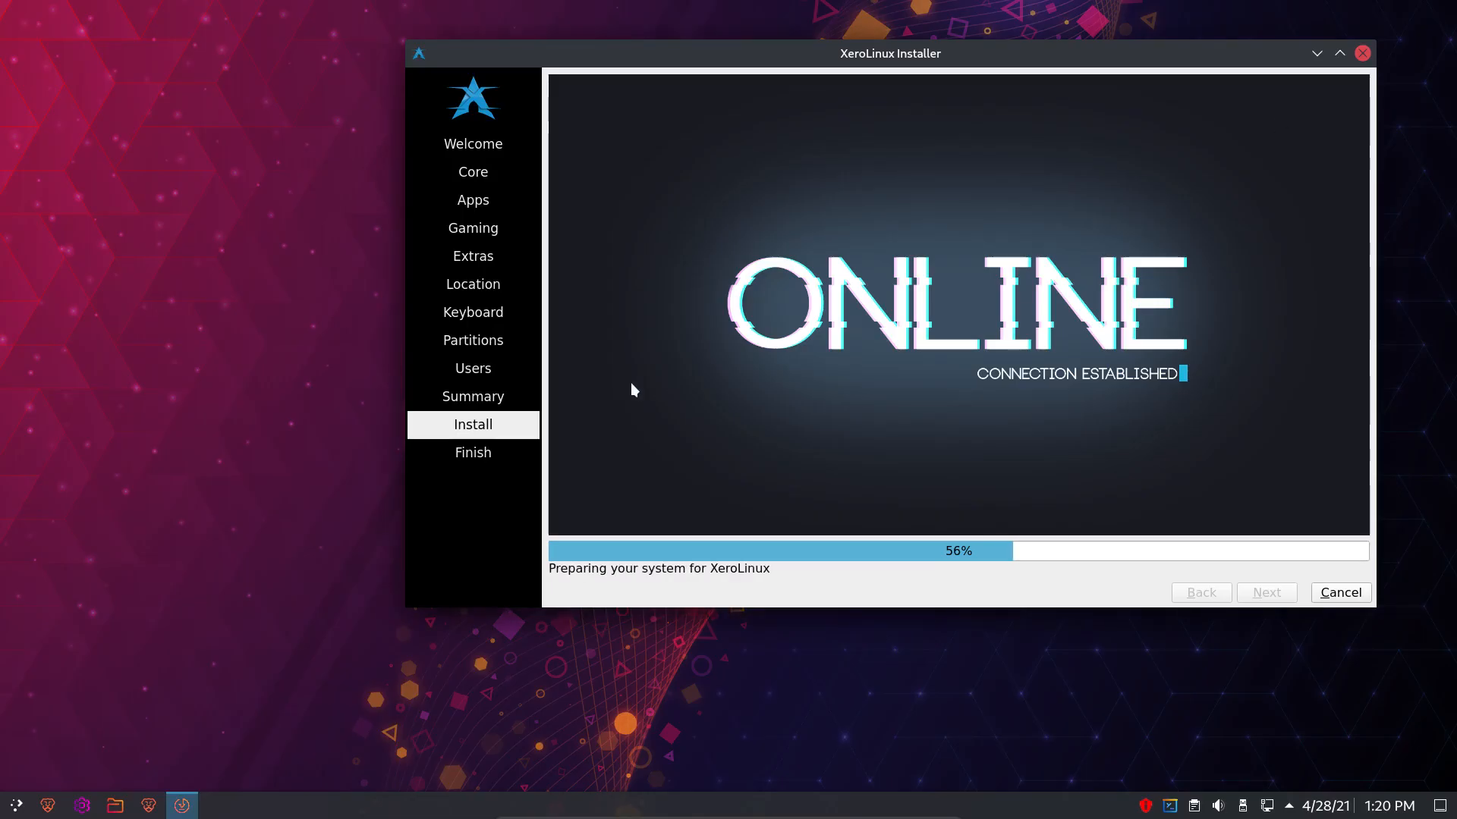
click(18, 806)
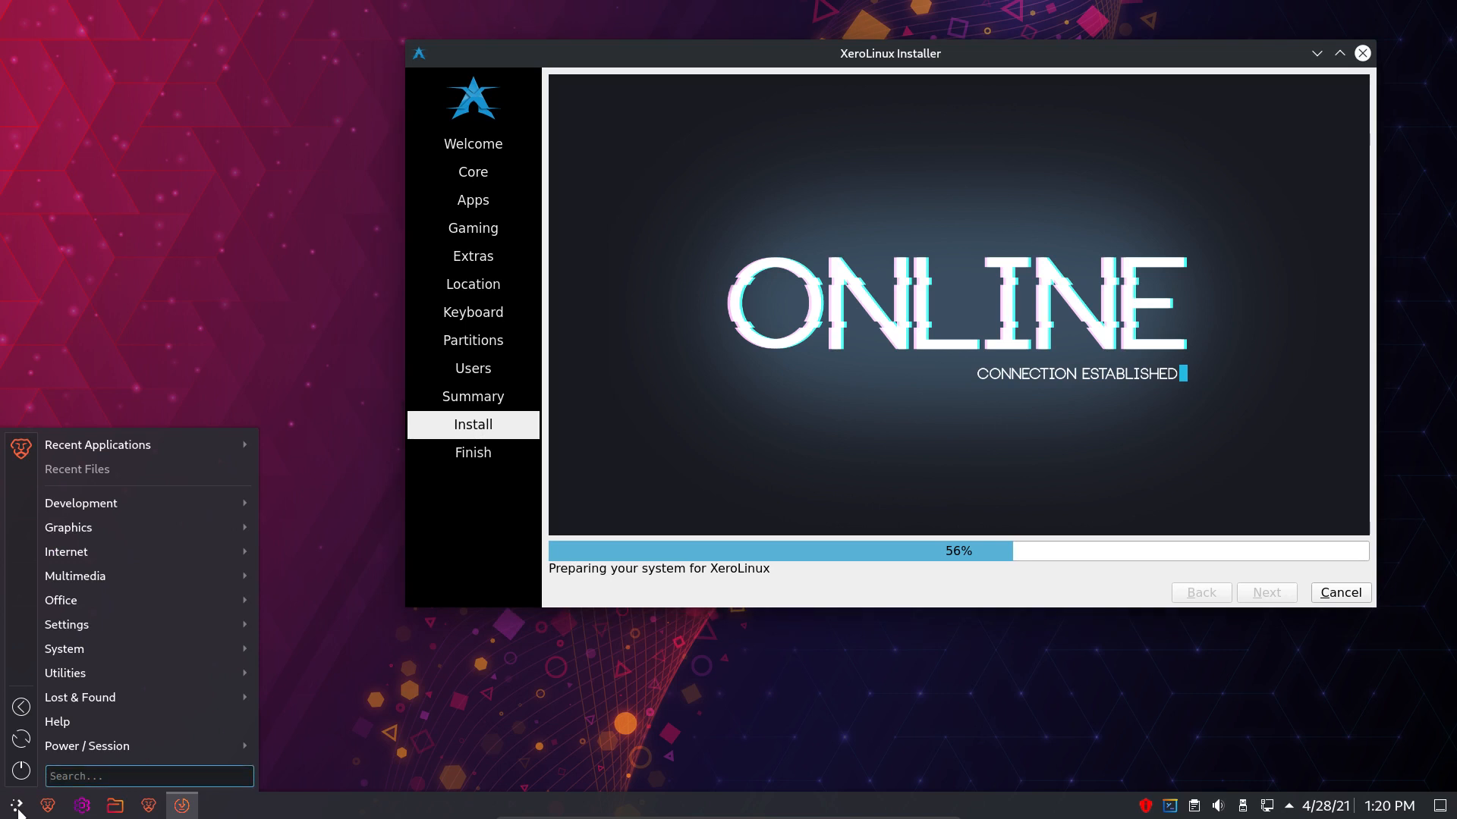
mouse_move(87, 686)
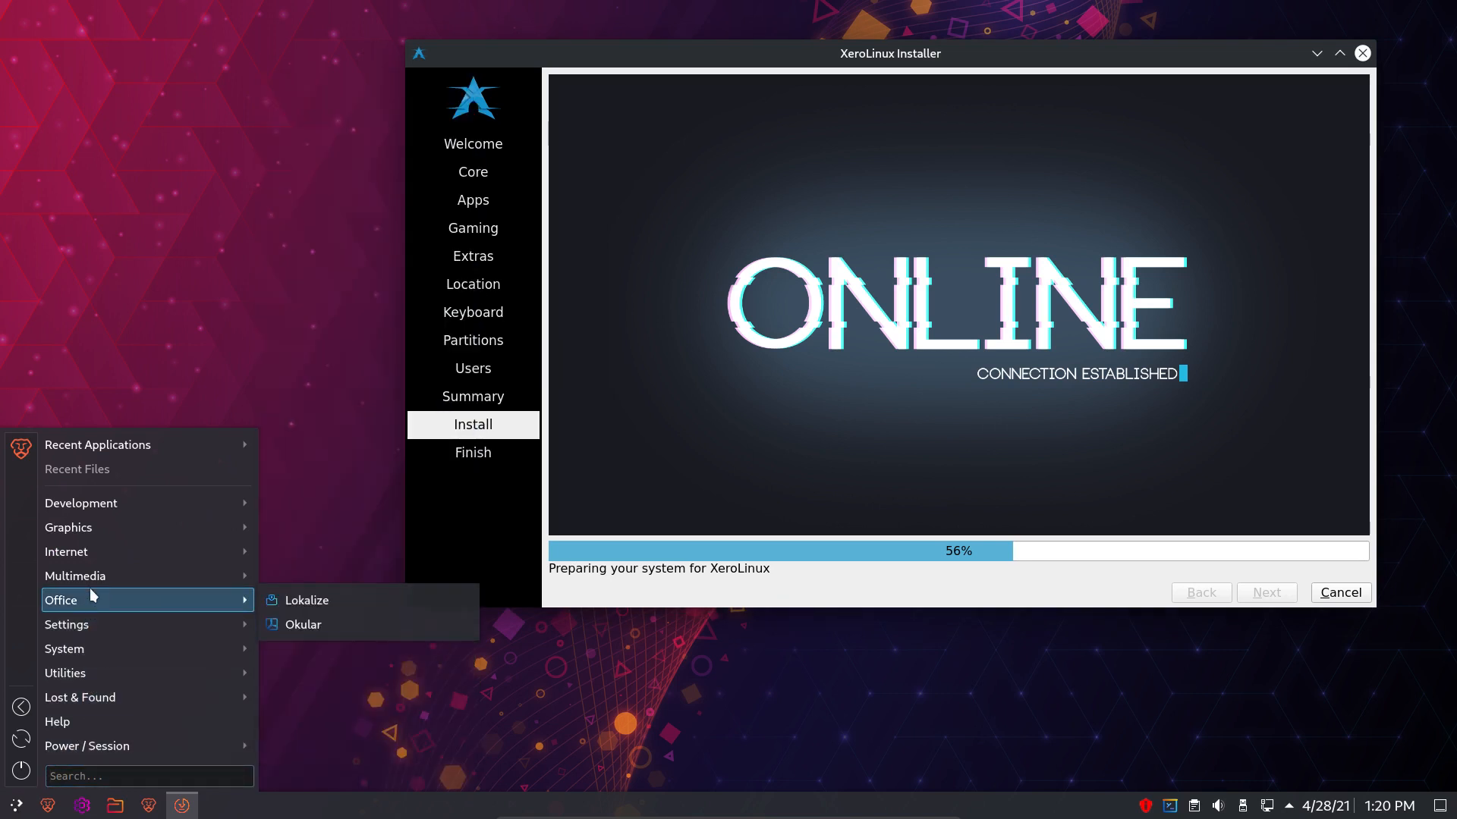
mouse_move(107, 503)
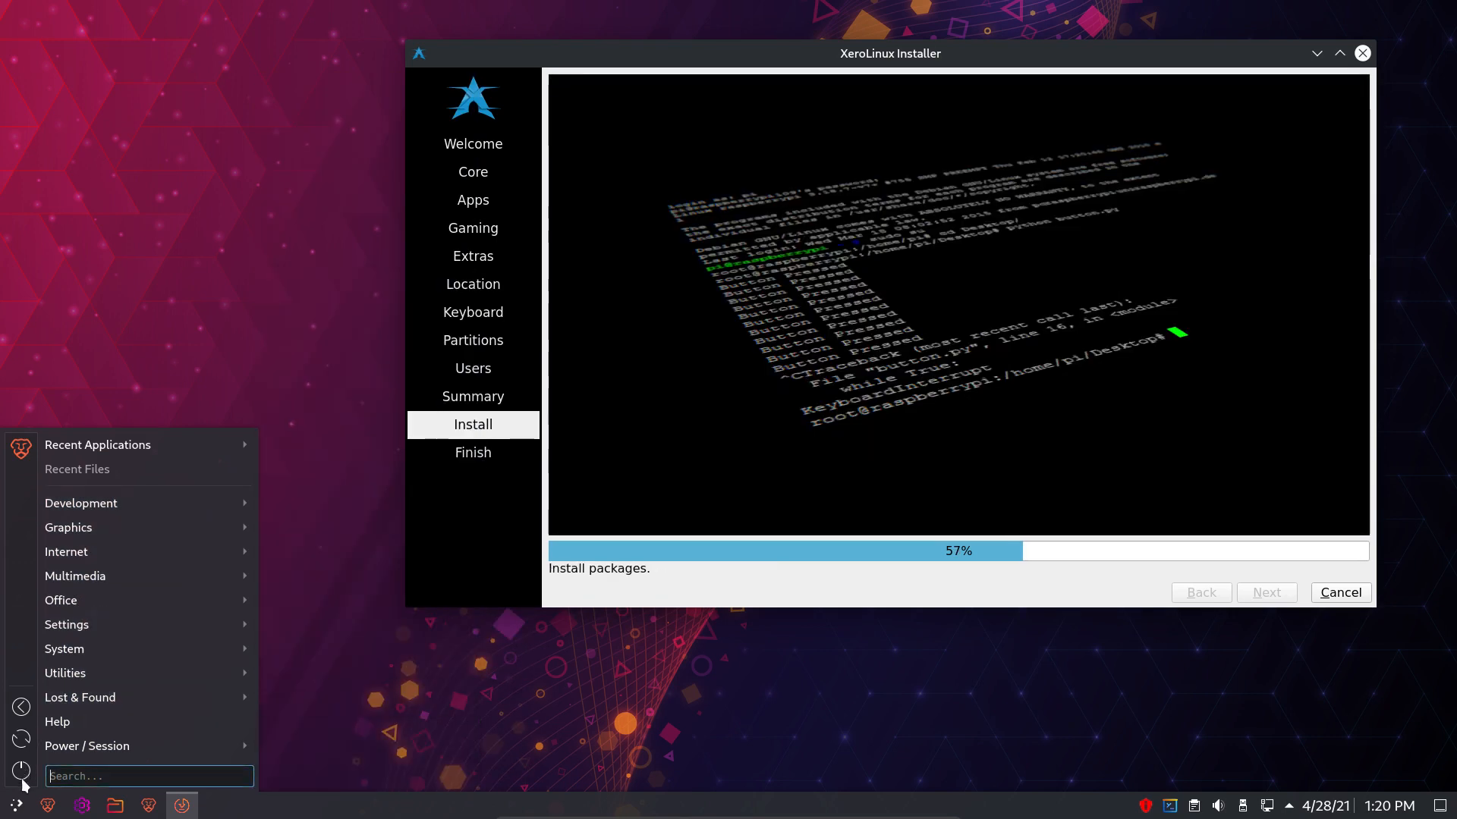
click(45, 808)
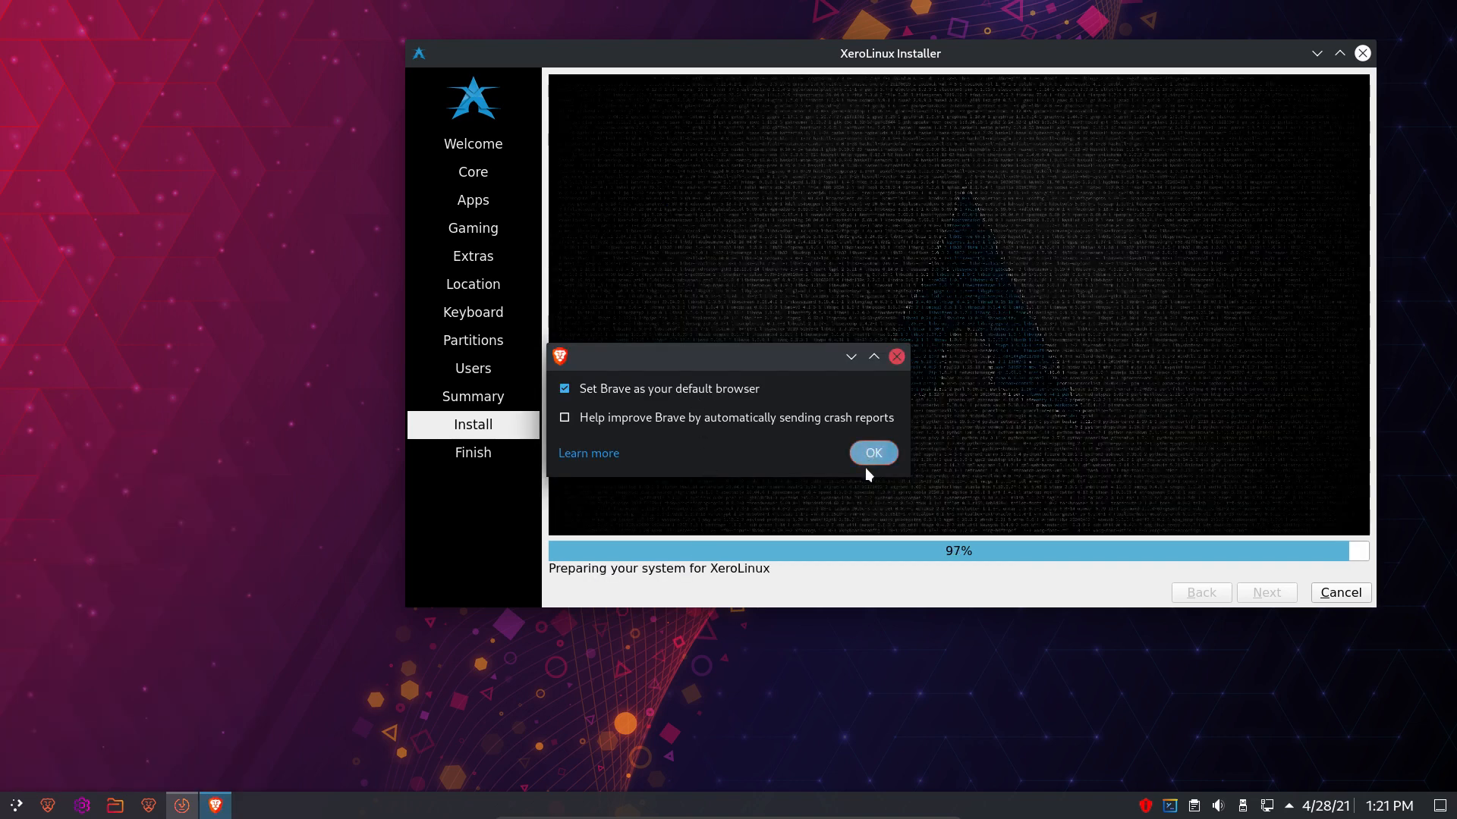
key(Return)
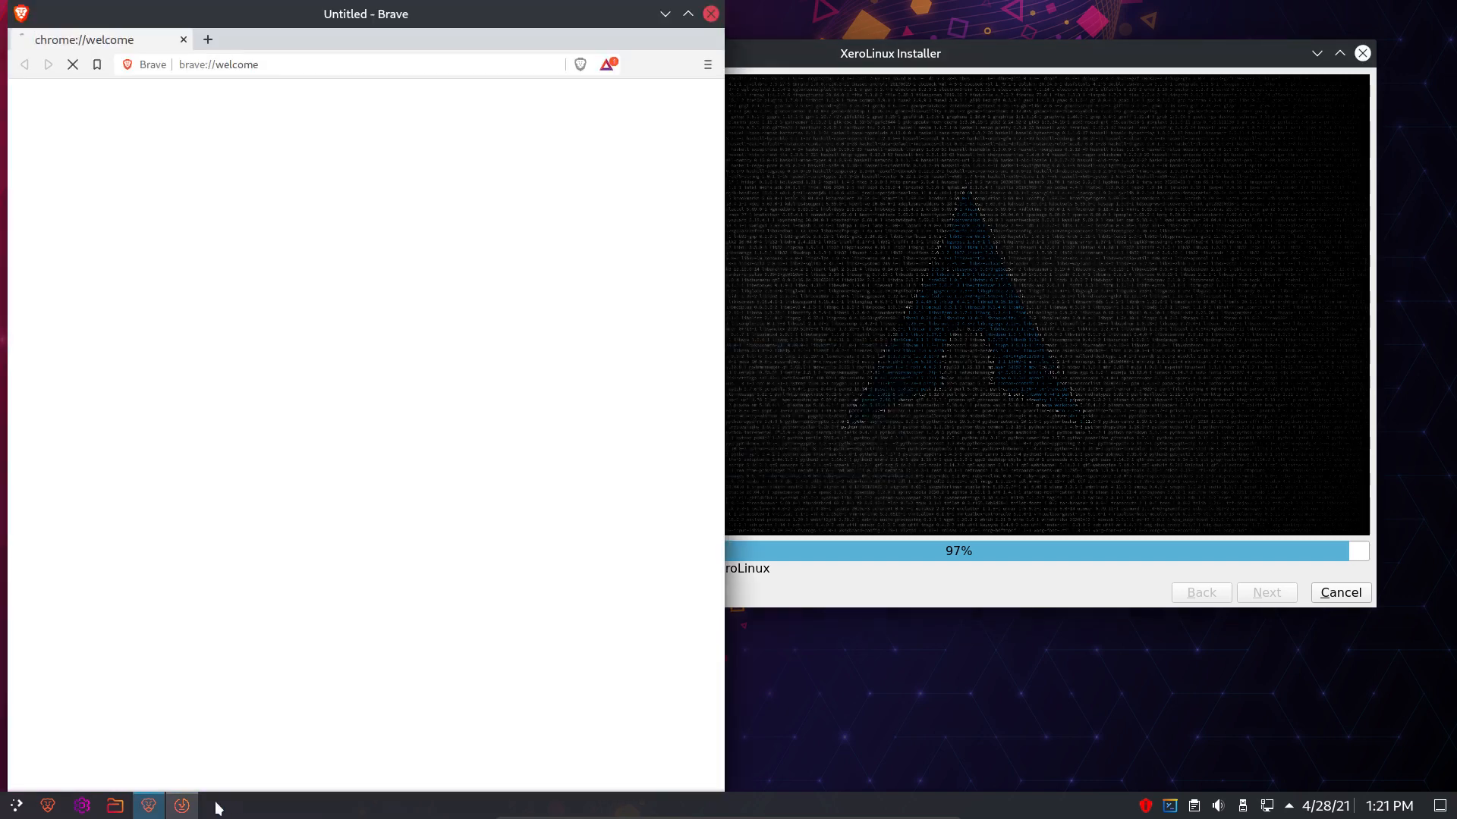
click(710, 14)
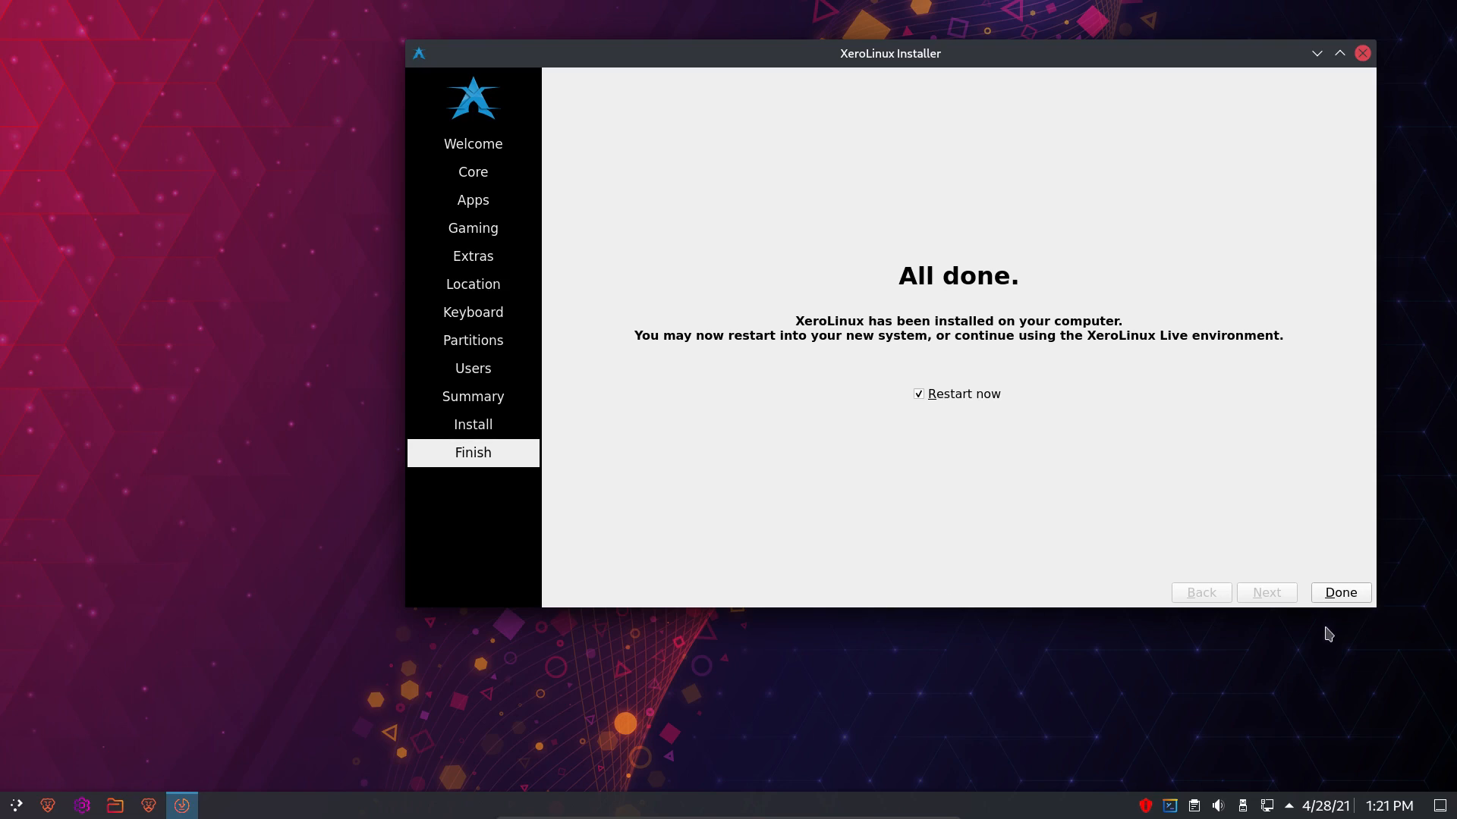
- Finish the installer with Restart now, then boot the existing OS into XeroLinux's GRUB entry
click(1335, 597)
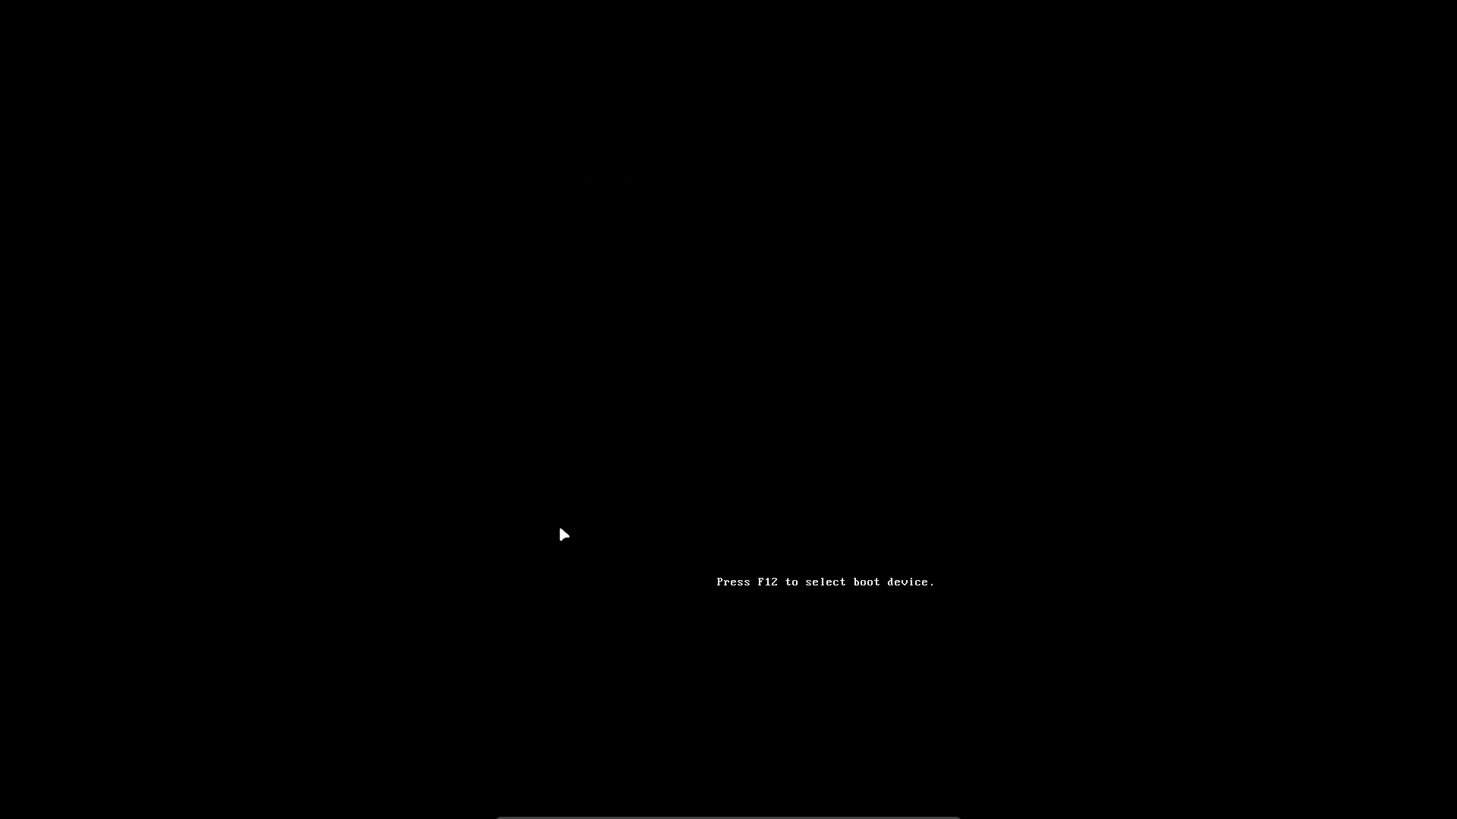
key(Down)
key(Down)
key(Return)
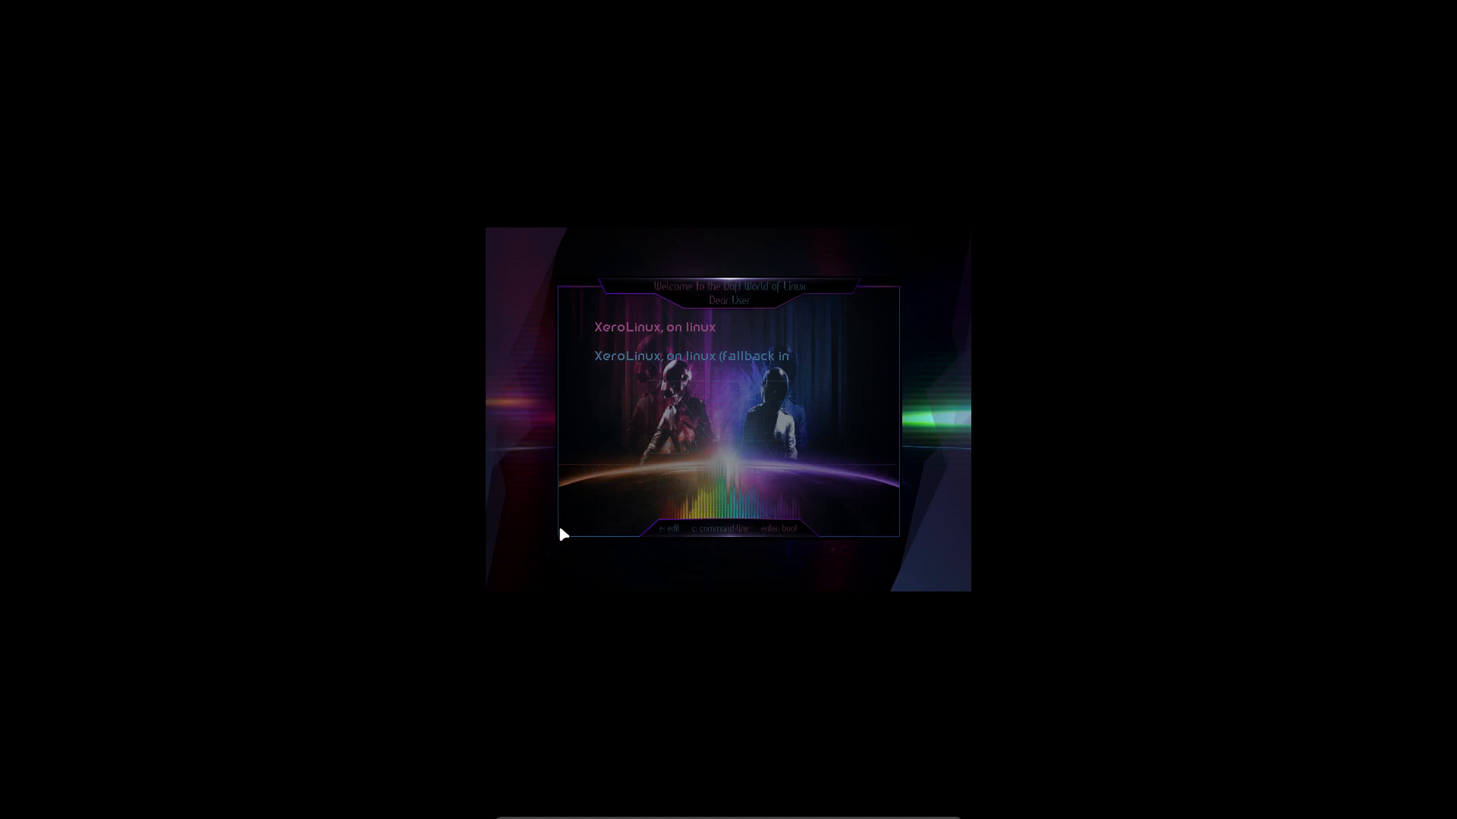
key(Return)
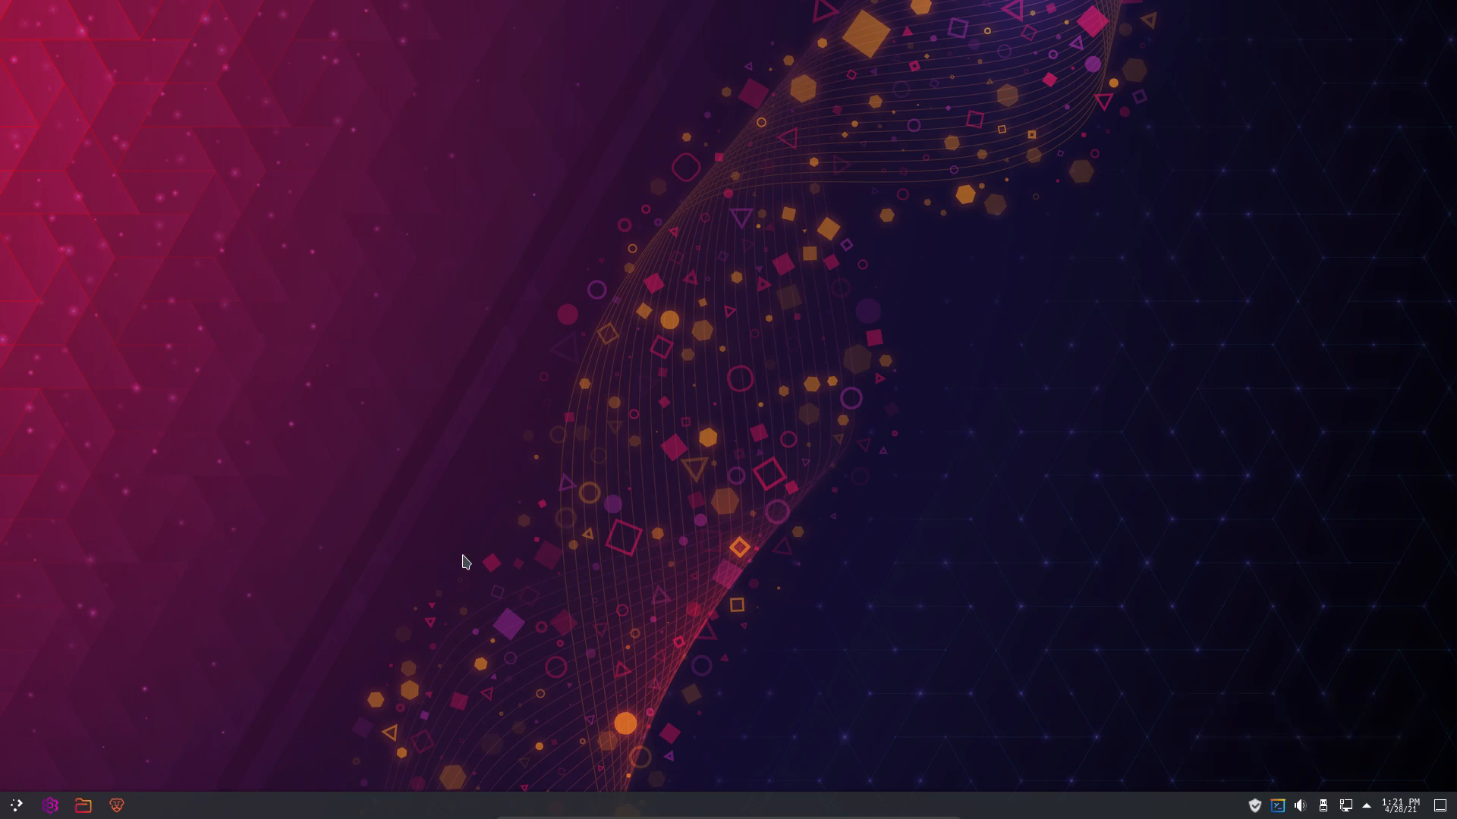
click(10, 812)
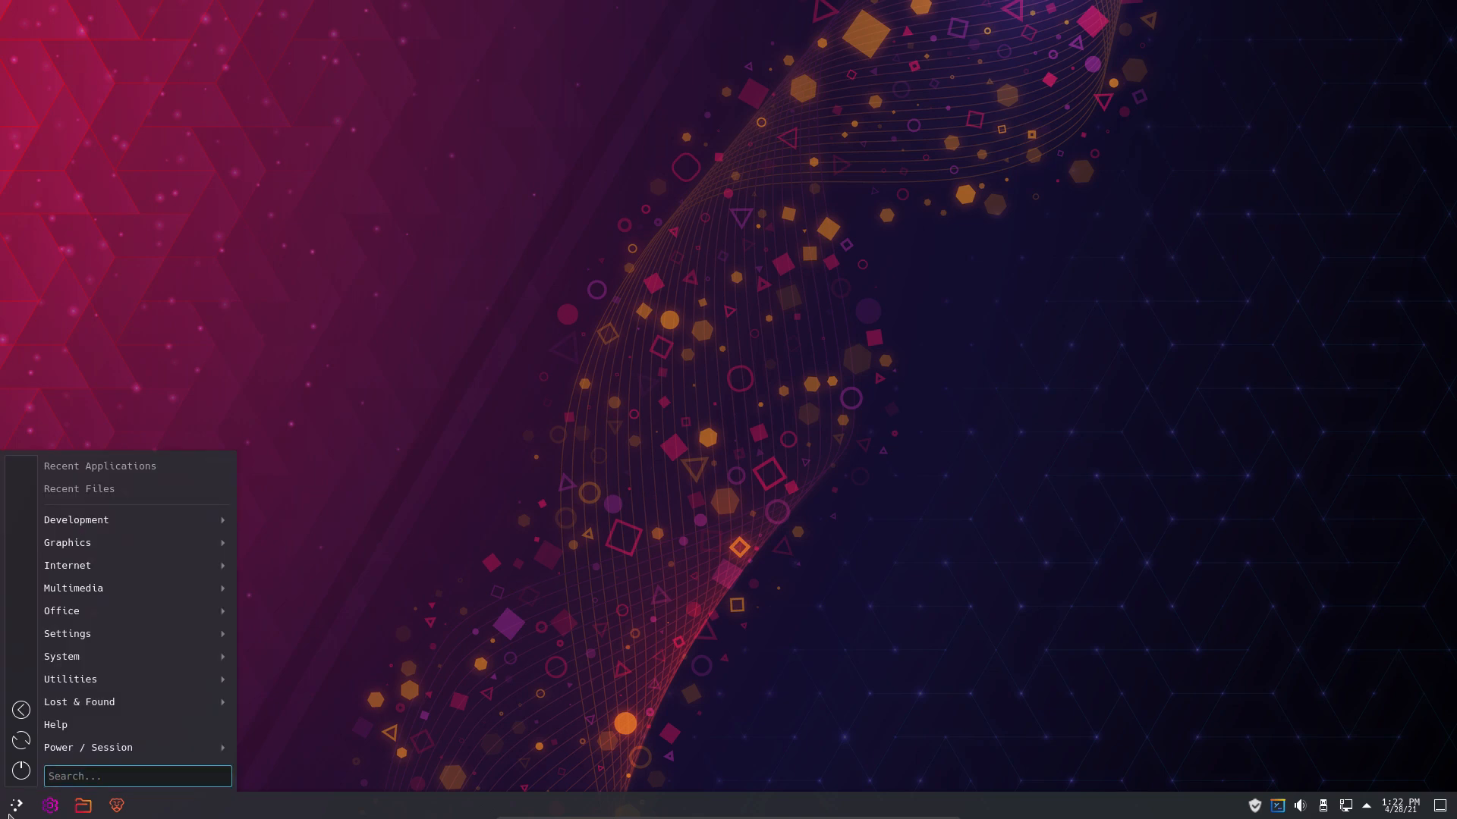
mouse_move(90, 710)
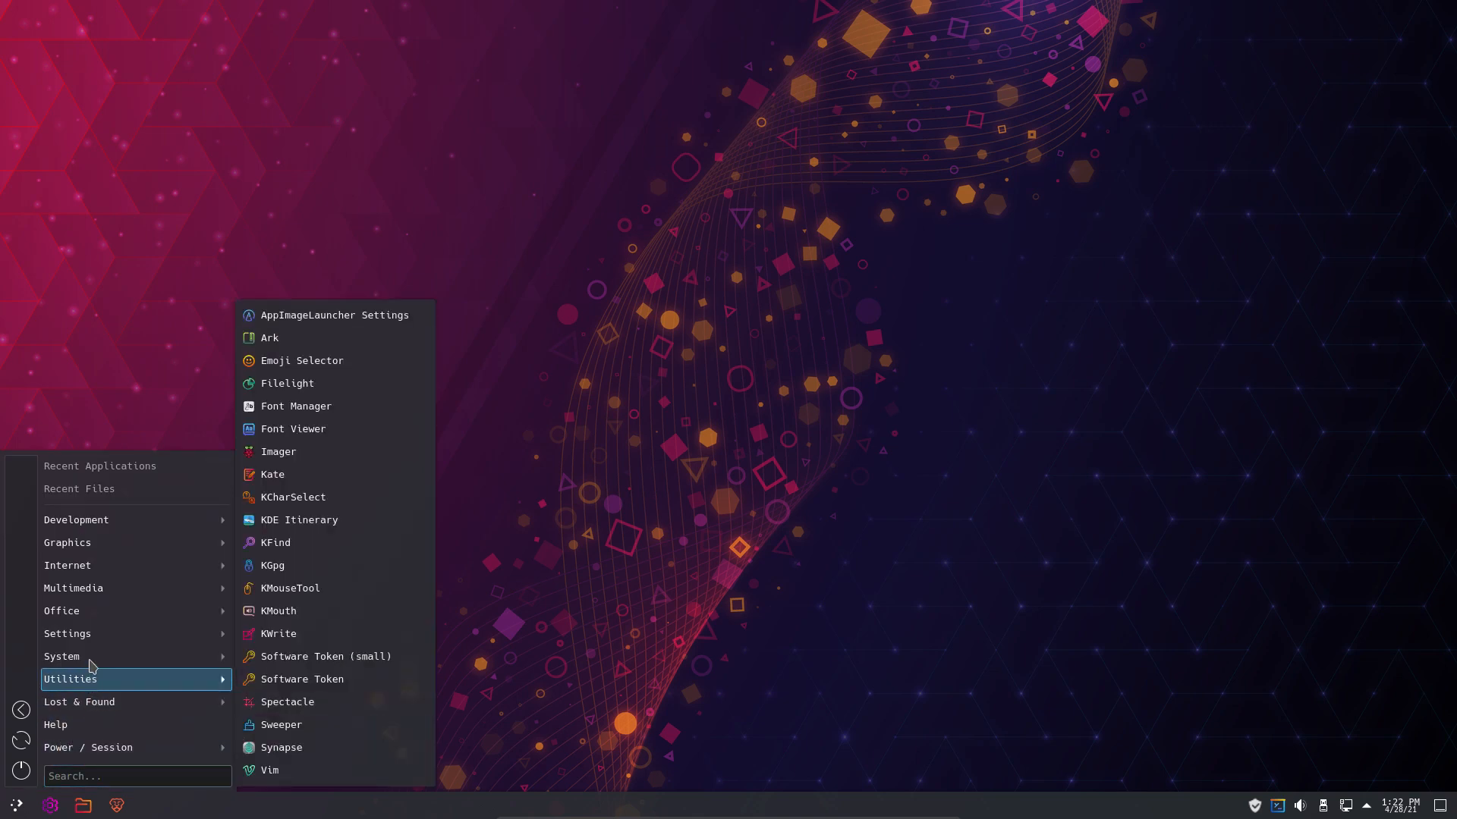
mouse_move(89, 520)
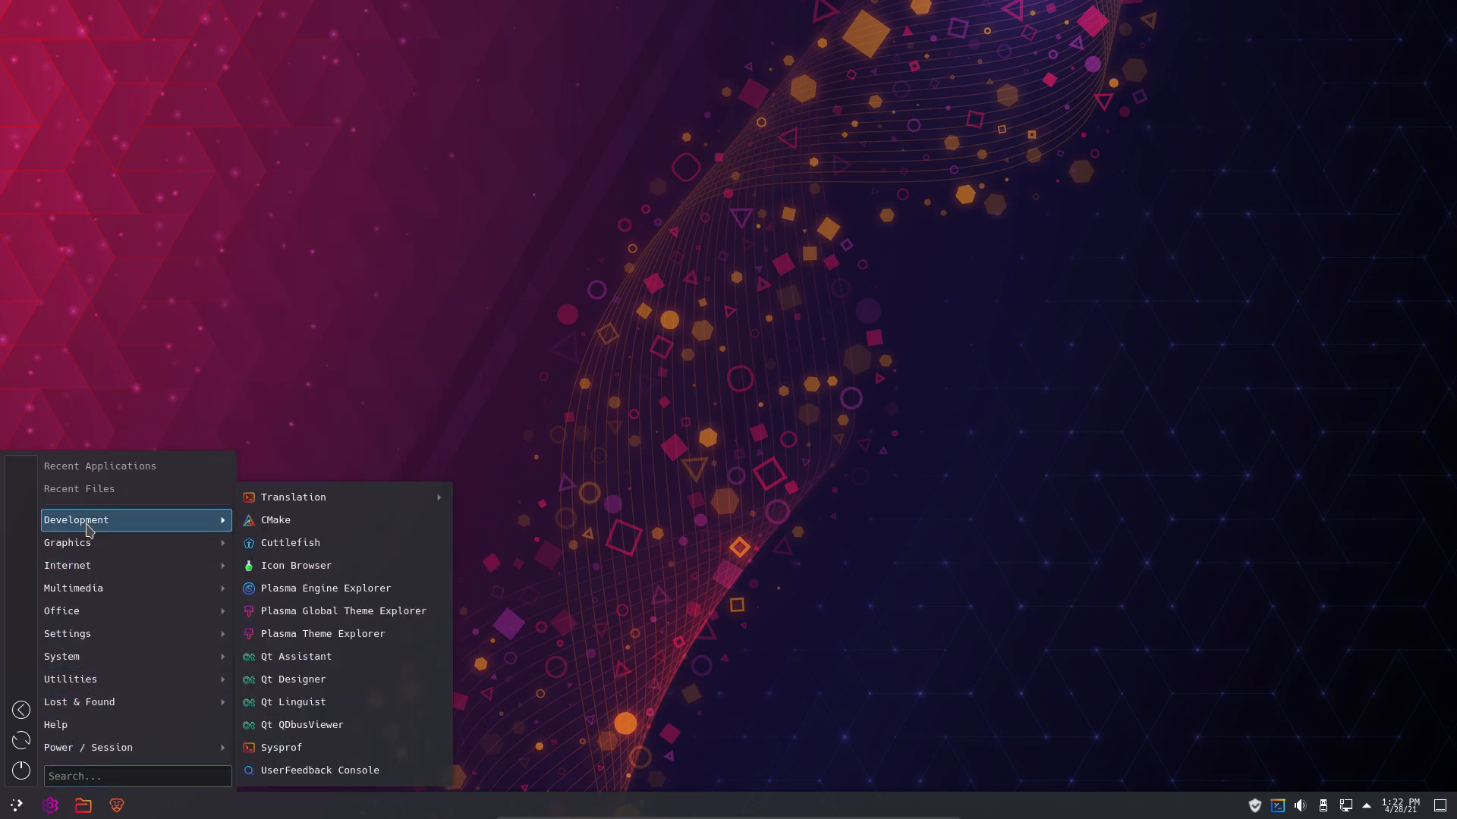
mouse_move(289, 503)
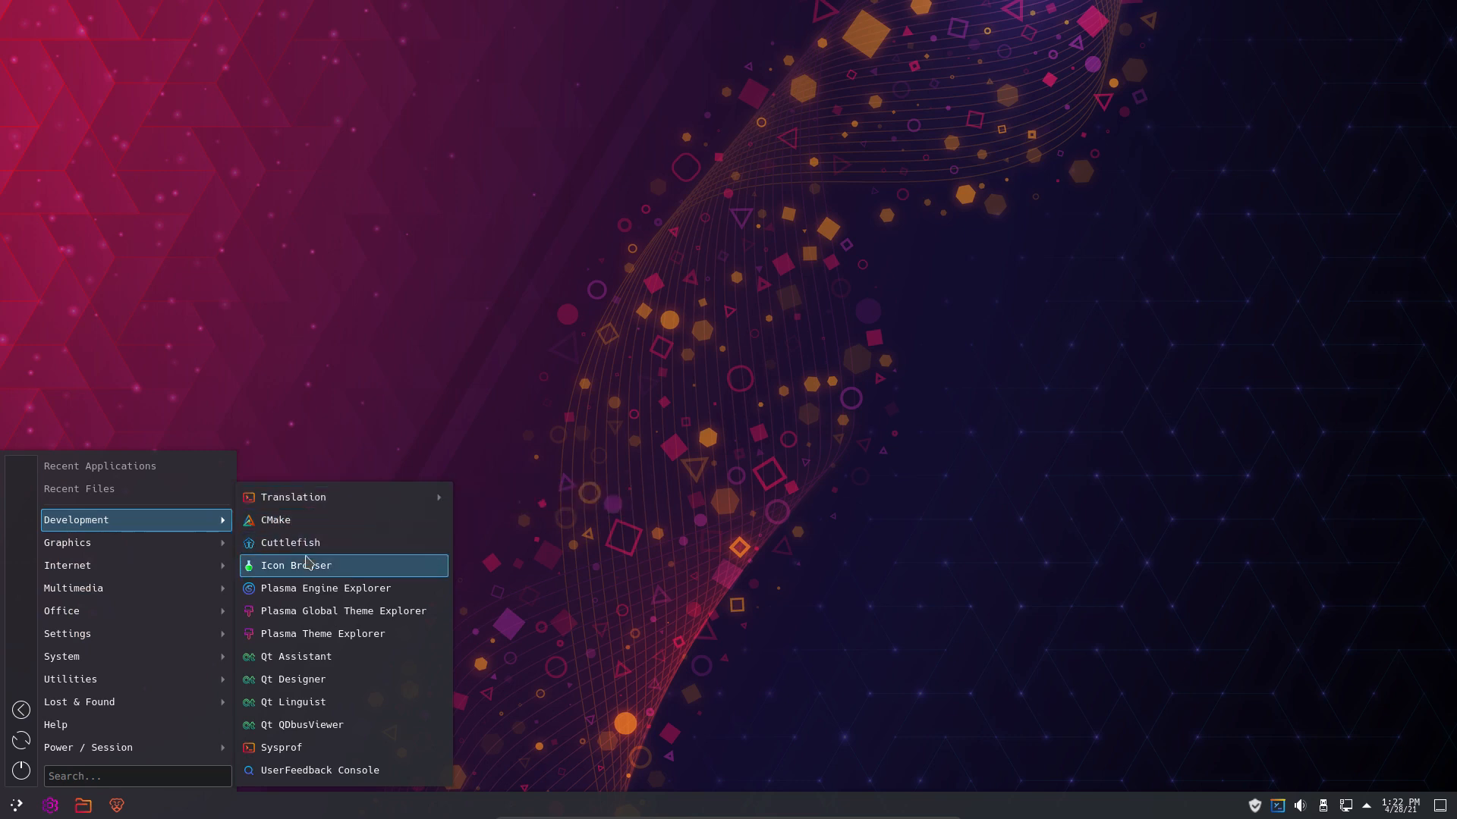
mouse_move(172, 552)
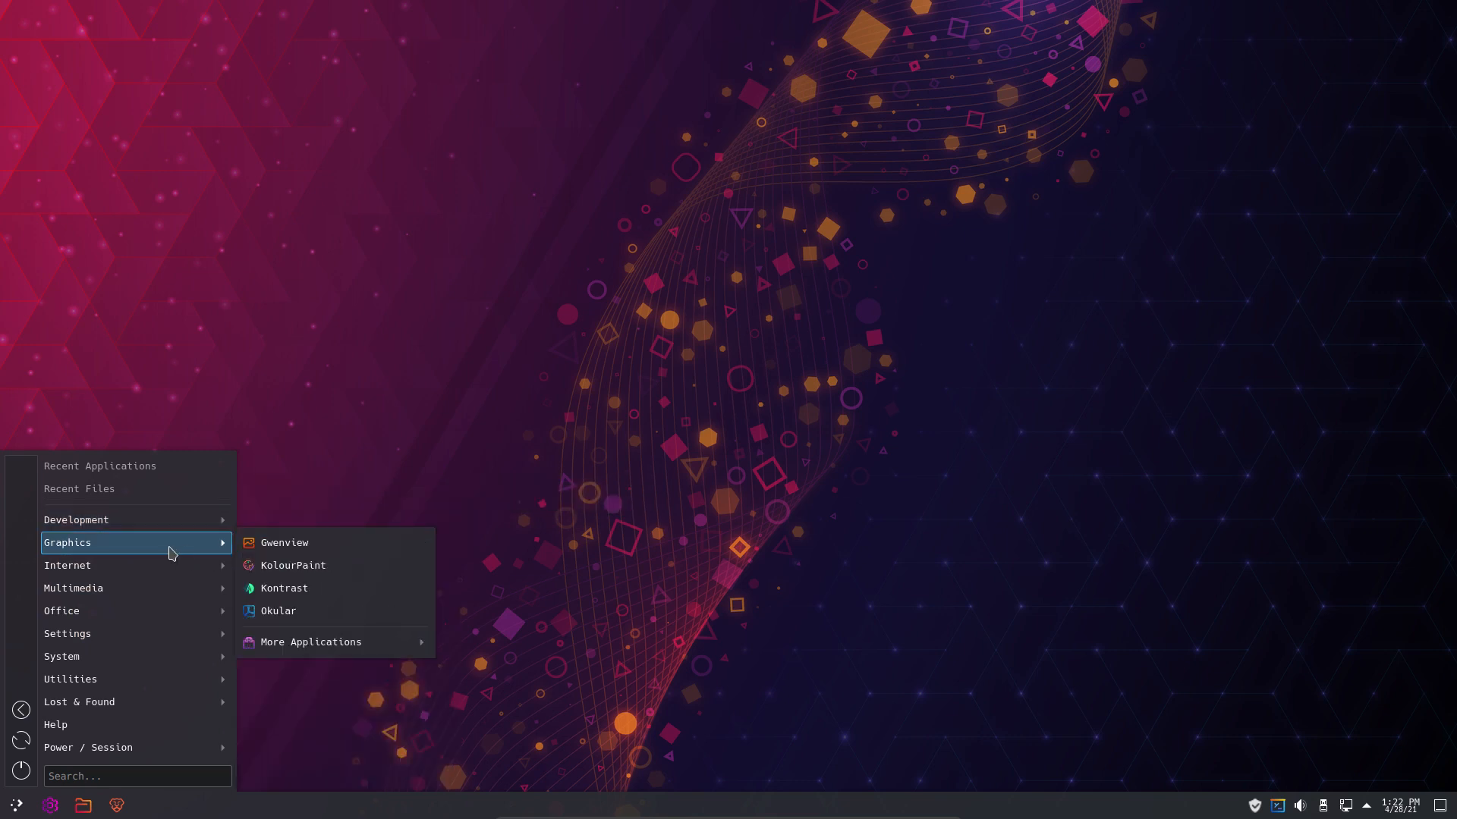
mouse_move(172, 583)
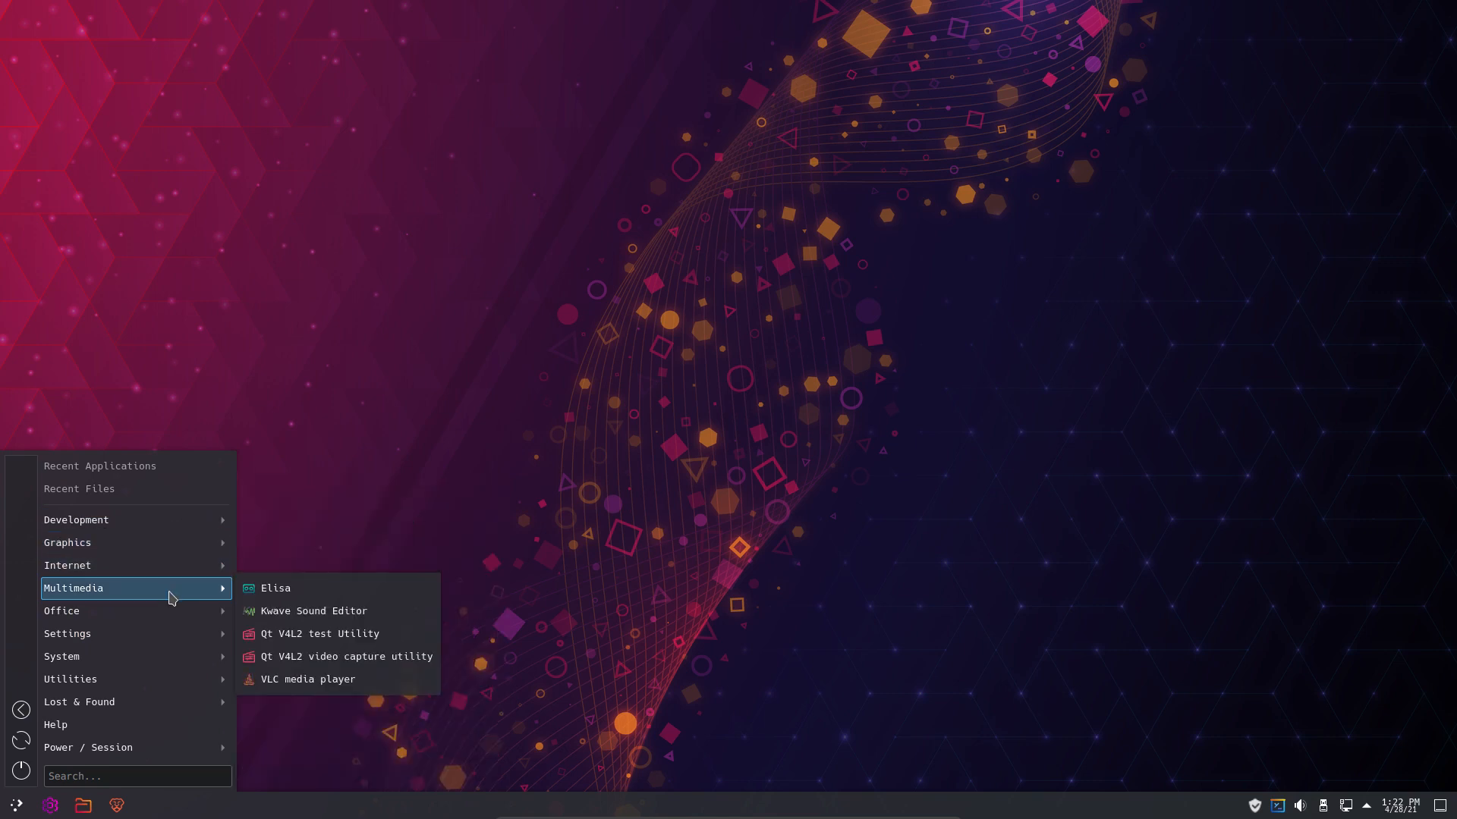
mouse_move(173, 643)
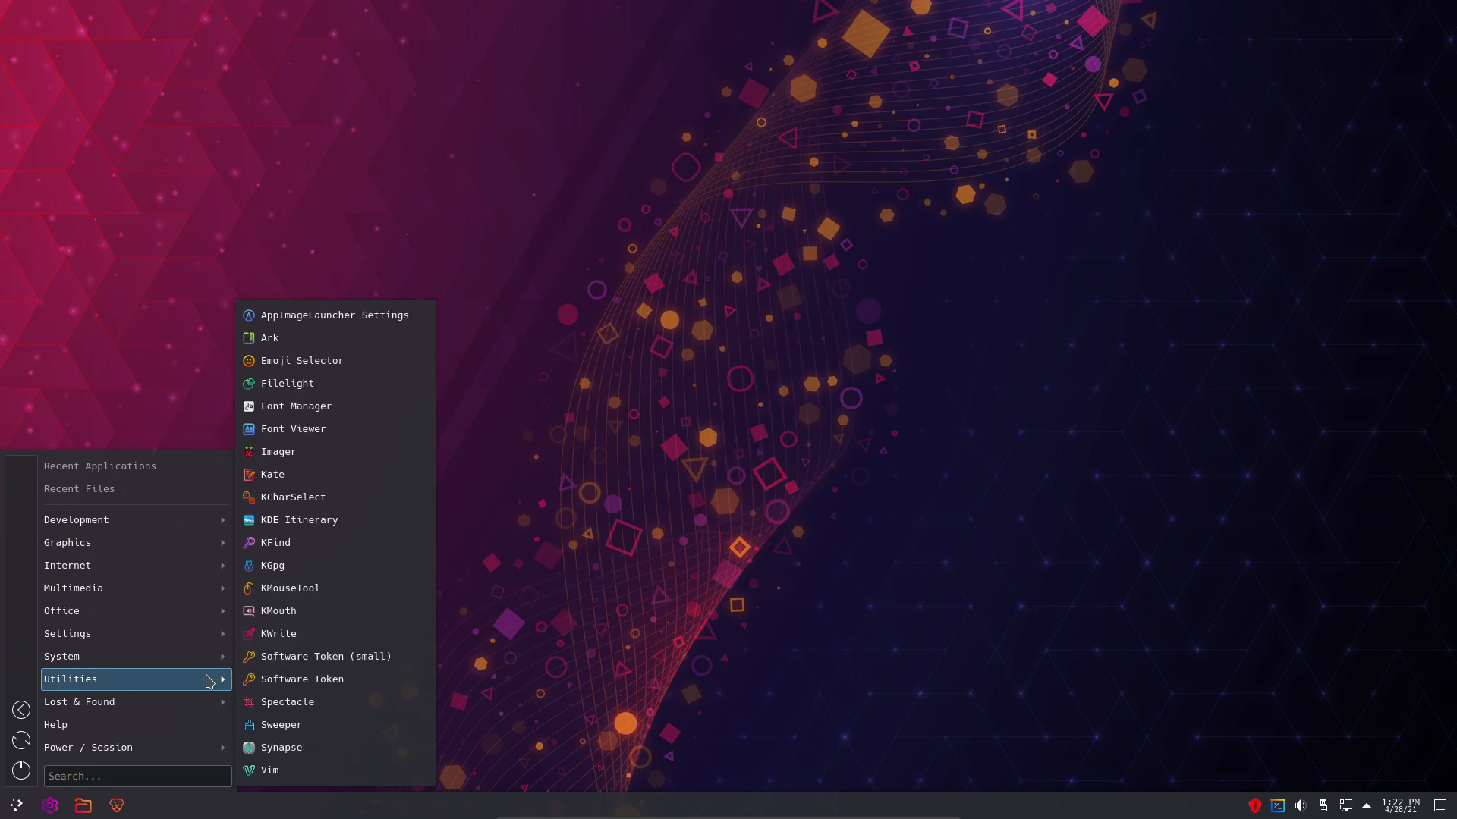
mouse_move(198, 715)
mouse_move(112, 611)
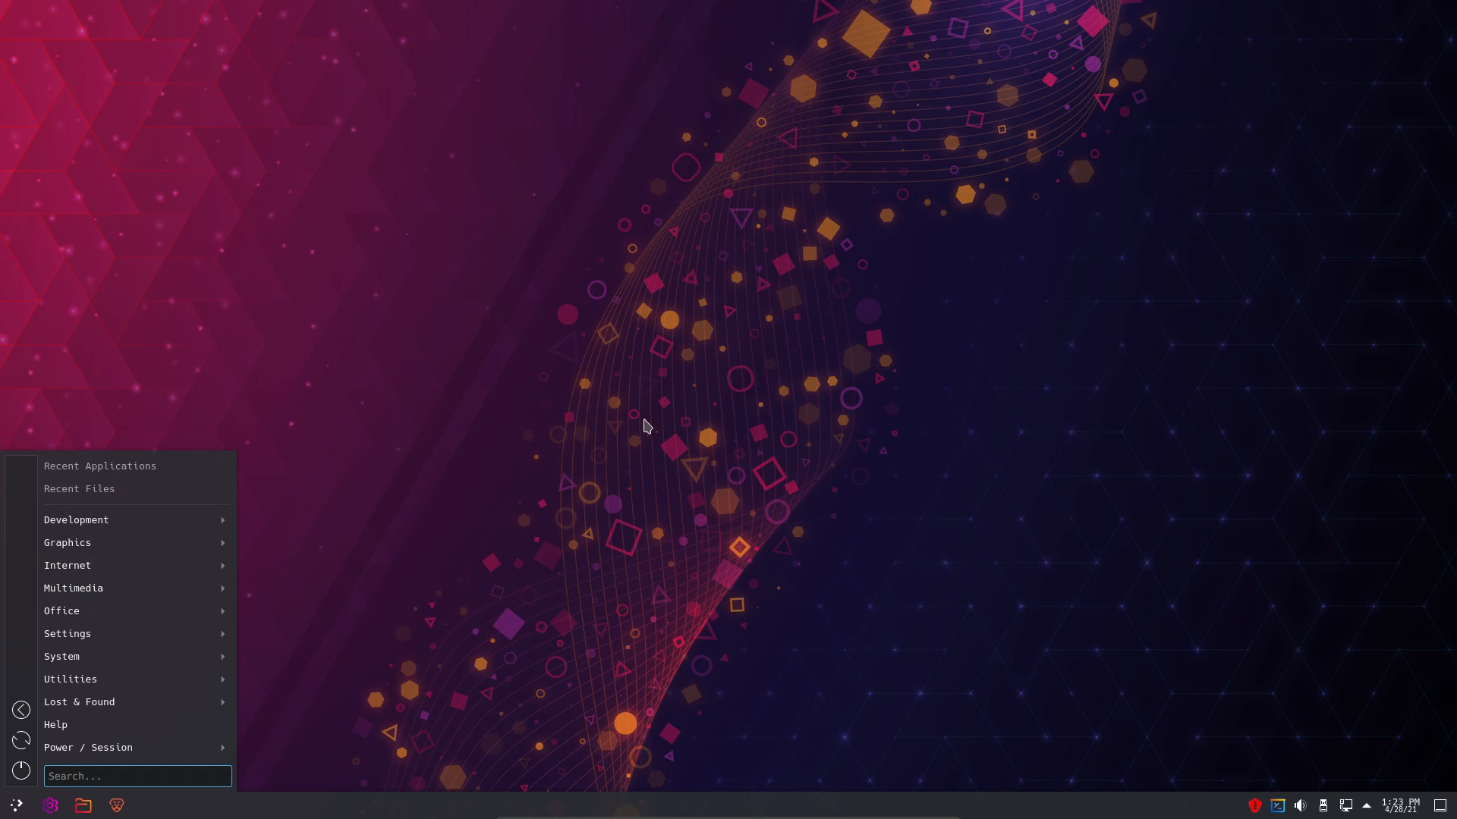
click(717, 423)
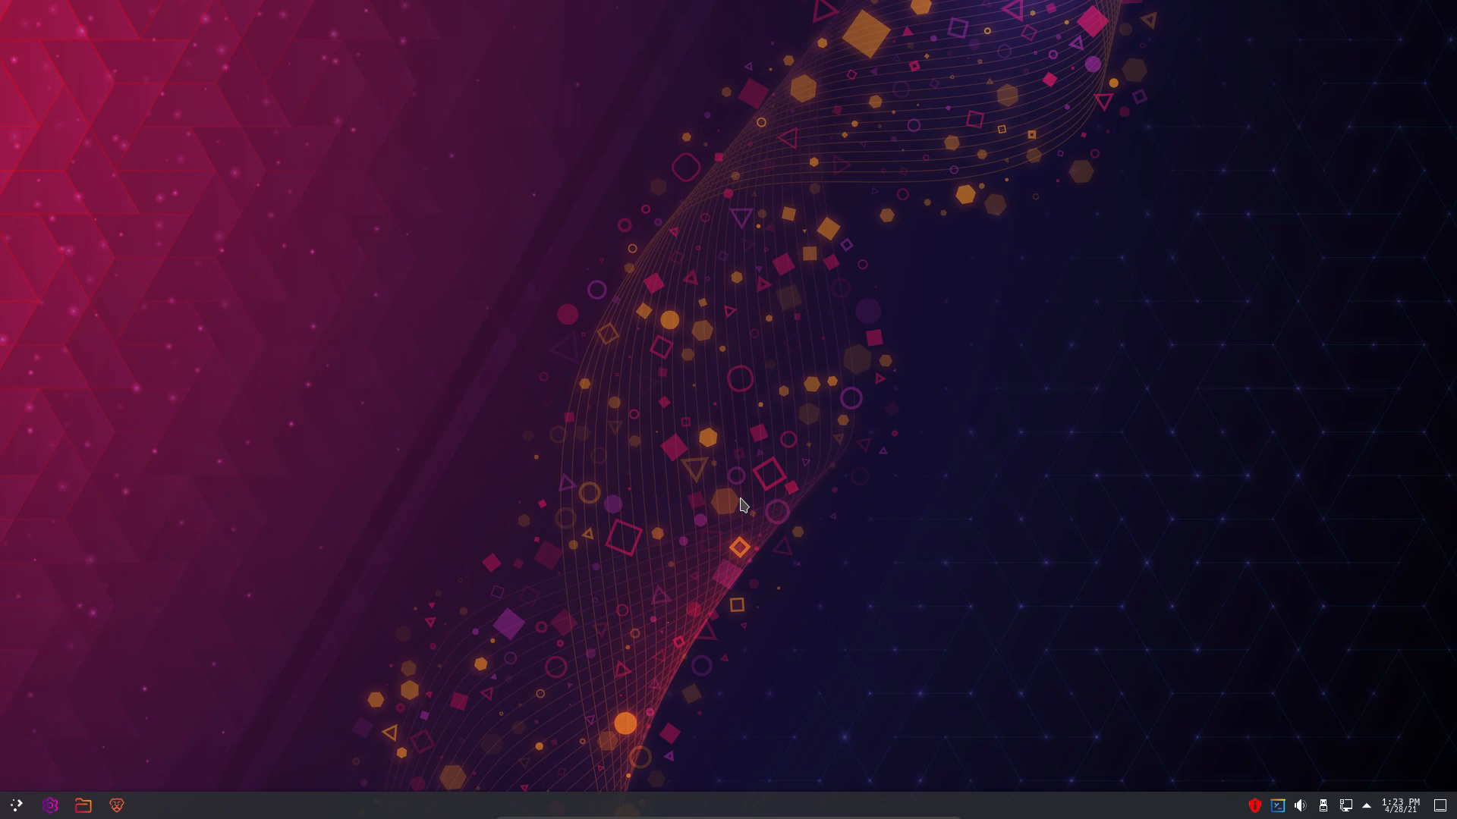
- Run update in Yakuake with the sudo password, upgrade all 12 packages, then hide the terminal
key(F12)
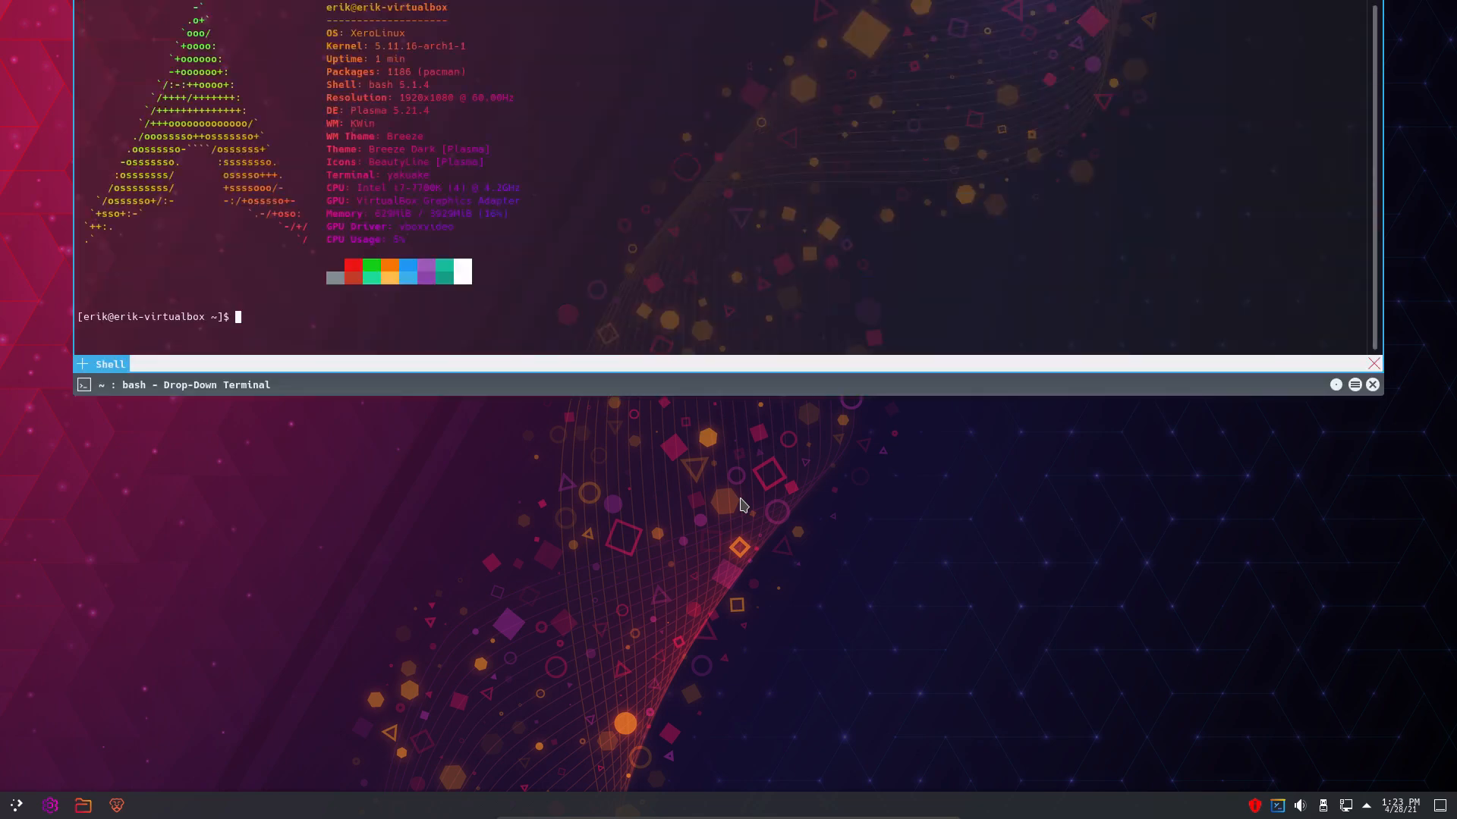
text(update)
key(Return)
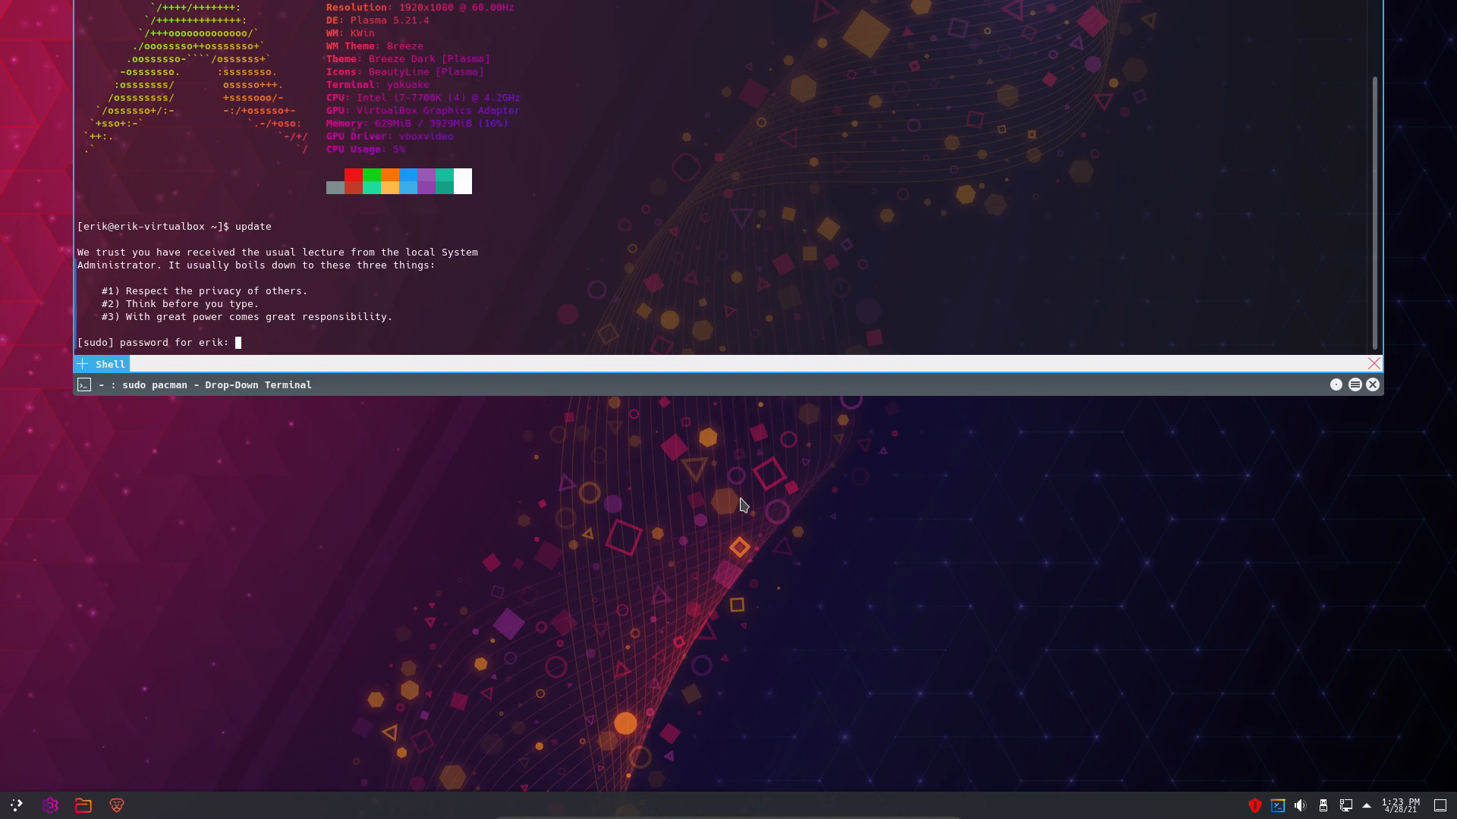
key(Return)
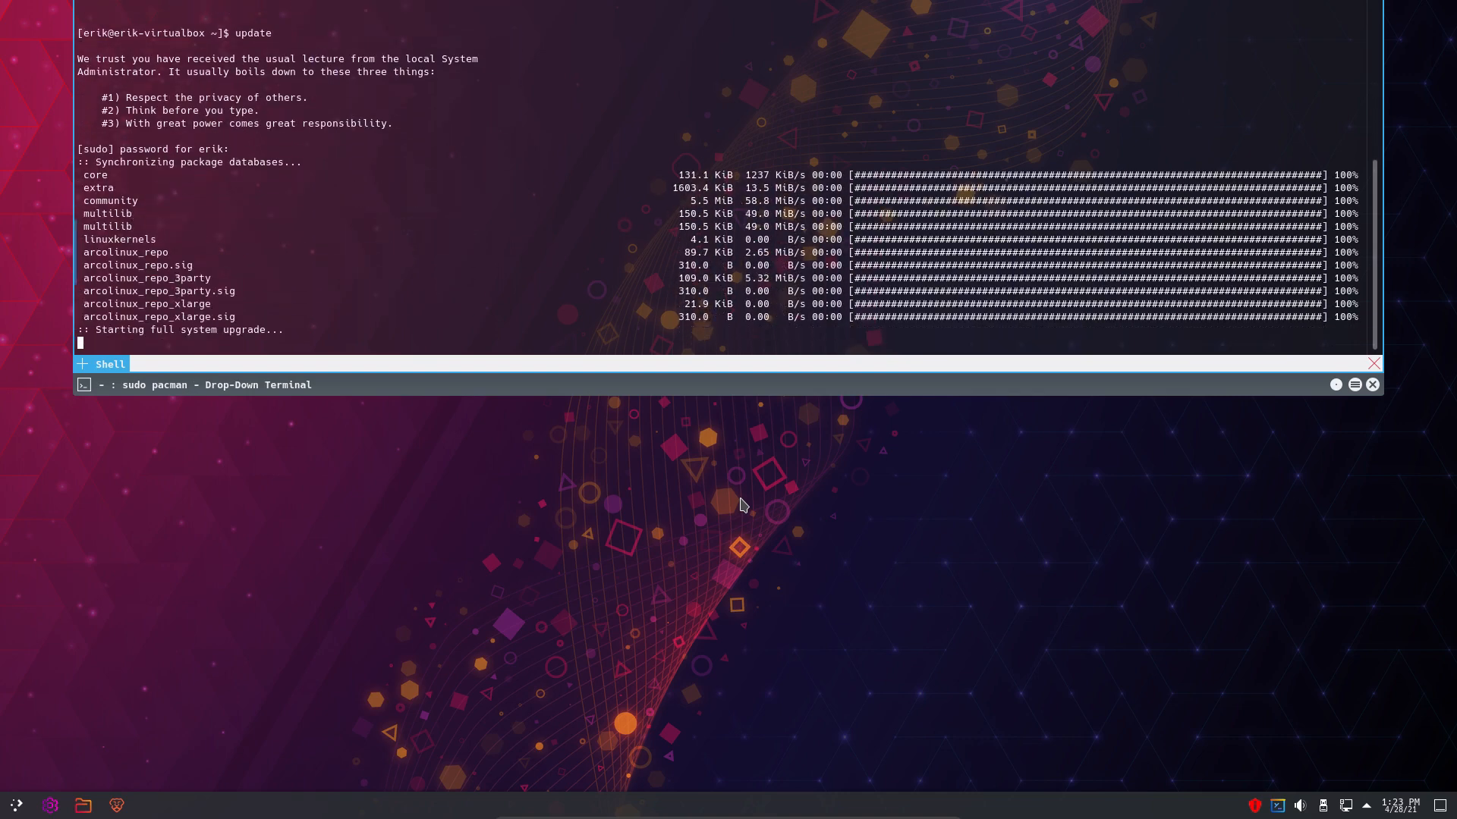
key(Return)
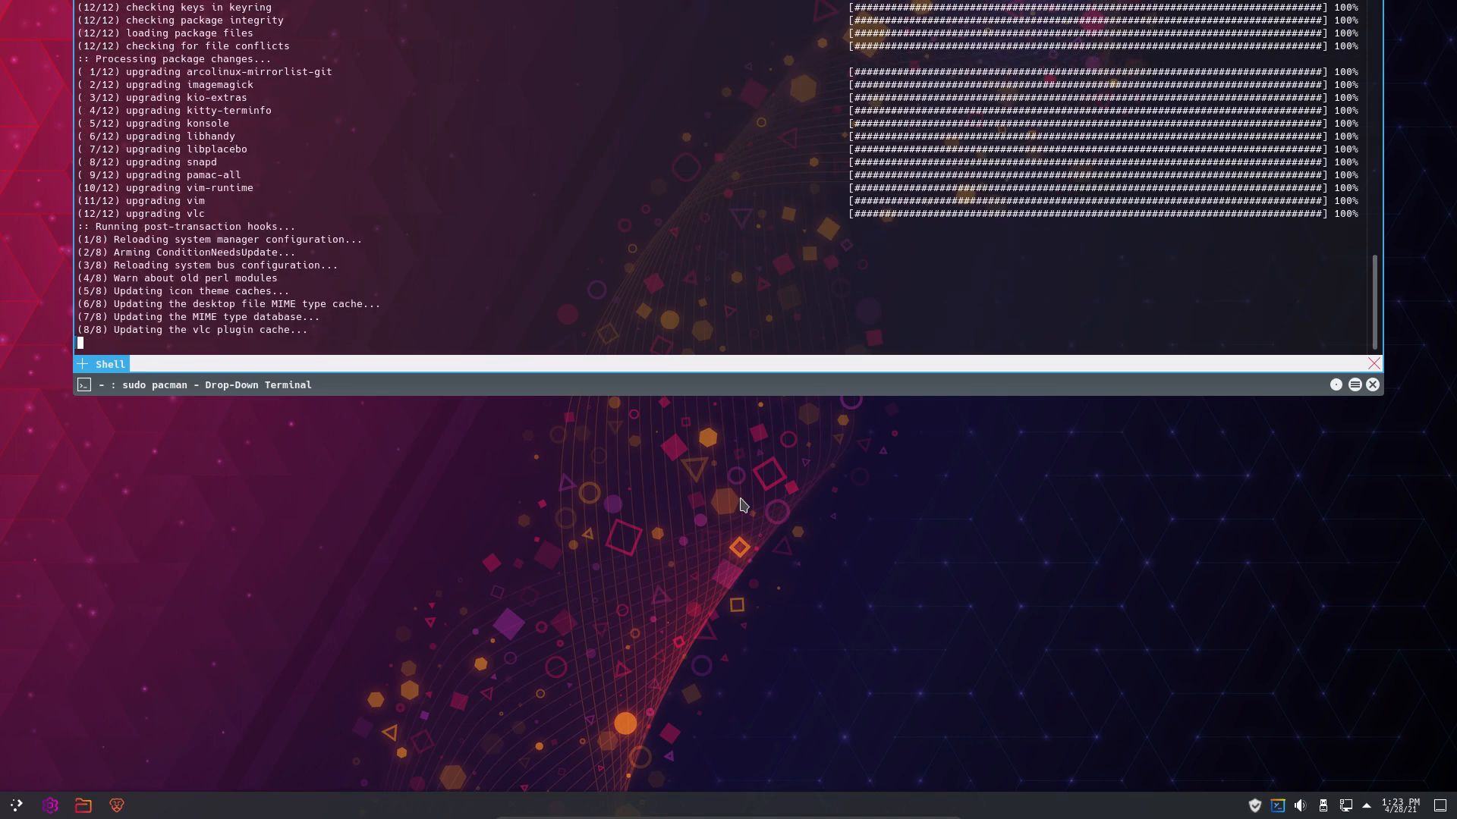
click(687, 584)
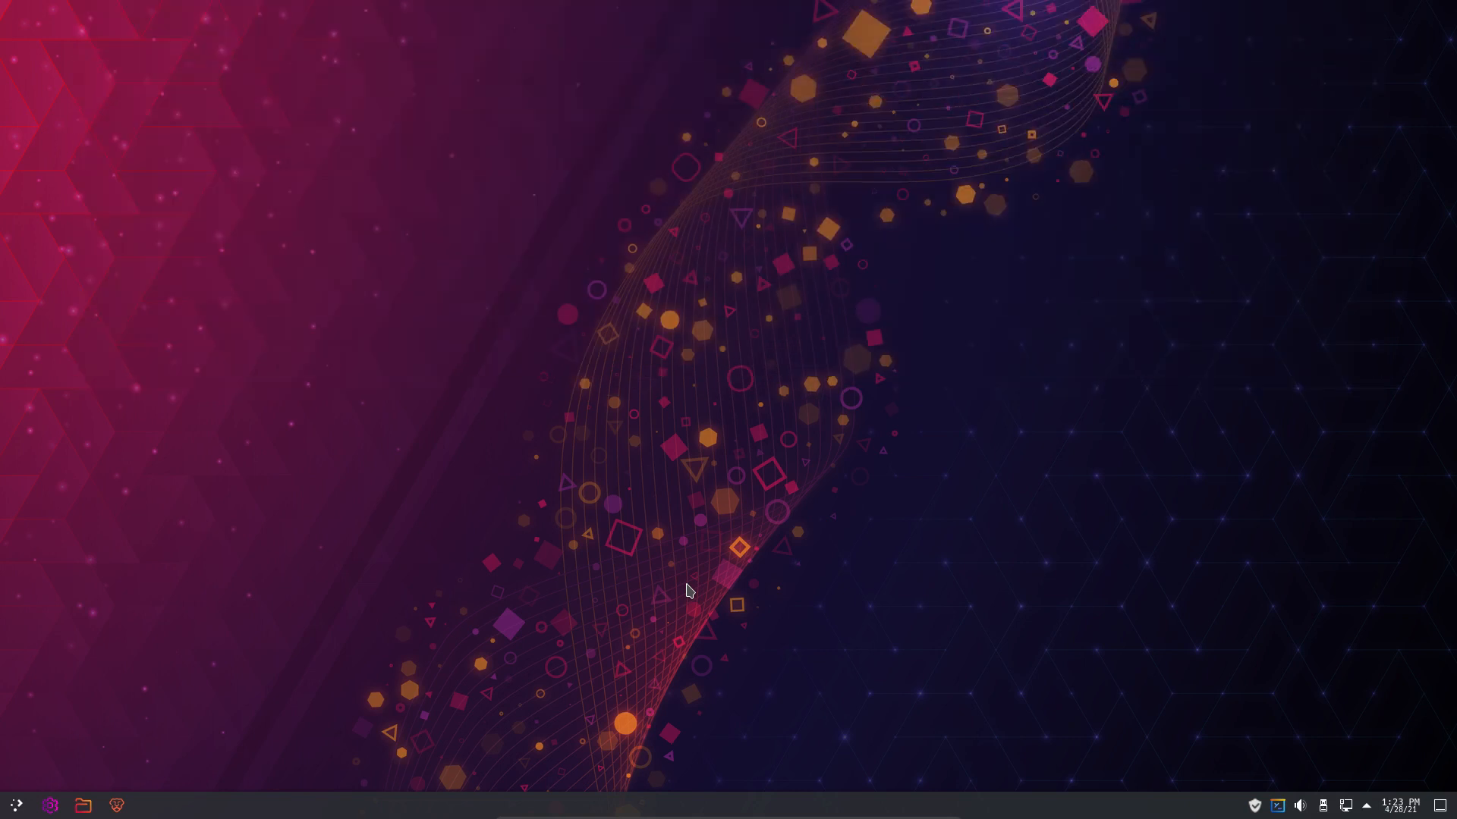
- Show hidden files in Dolphin's Home folder, maximize the window, and open .bashrc
click(83, 805)
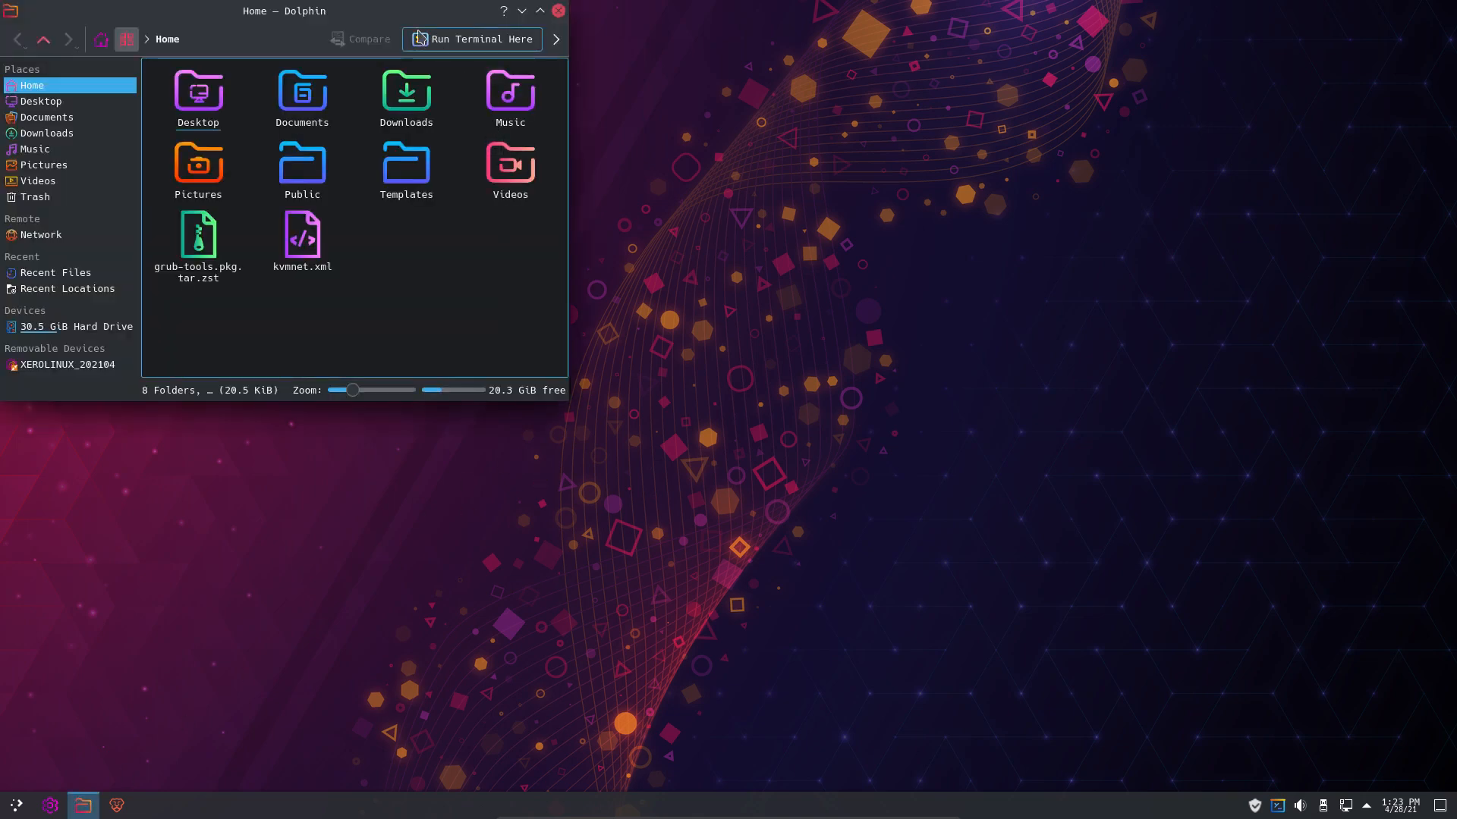
drag(411, 22, 968, 245)
key(ctrl+h)
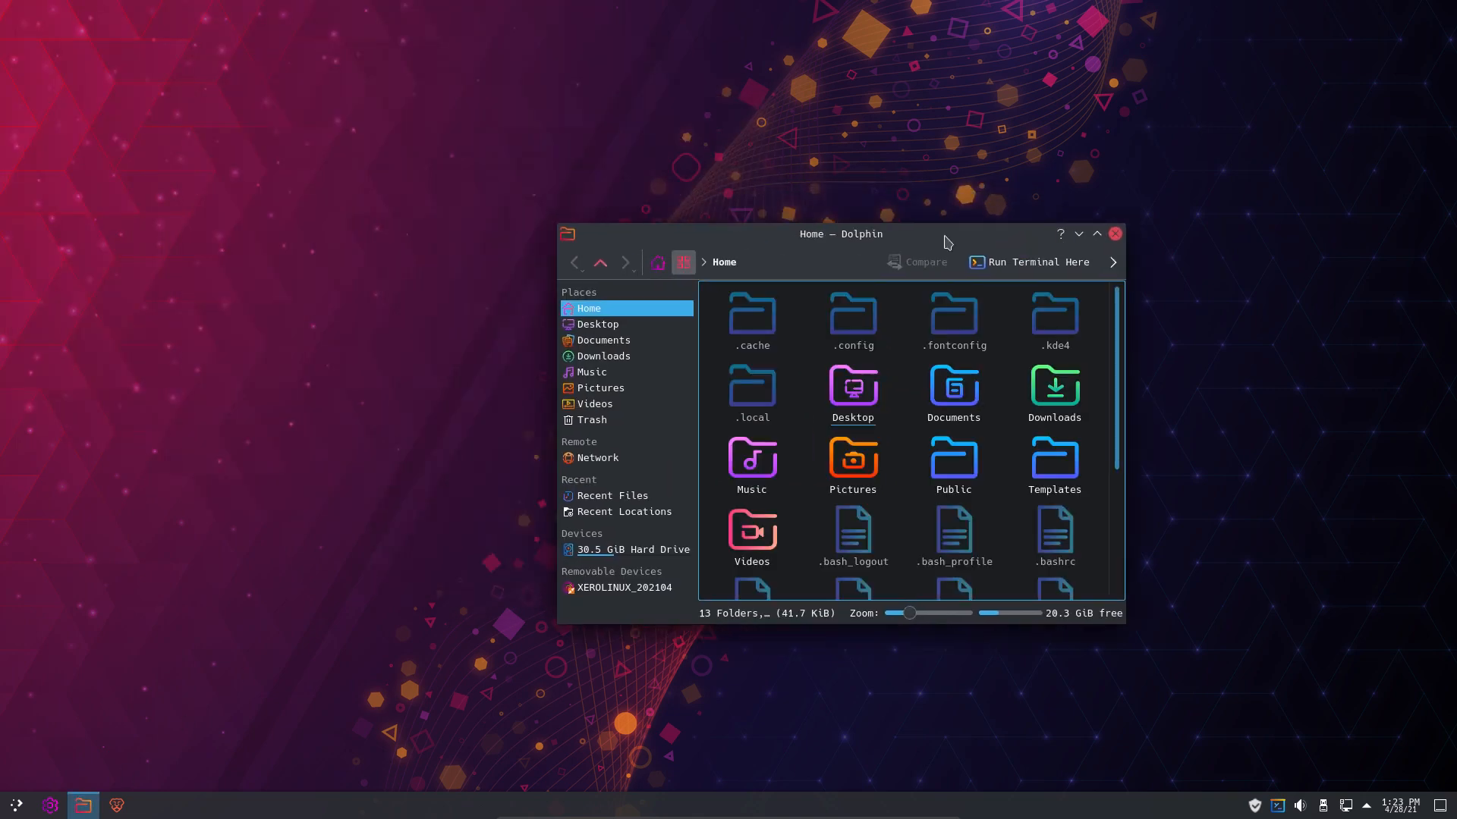
click(1097, 233)
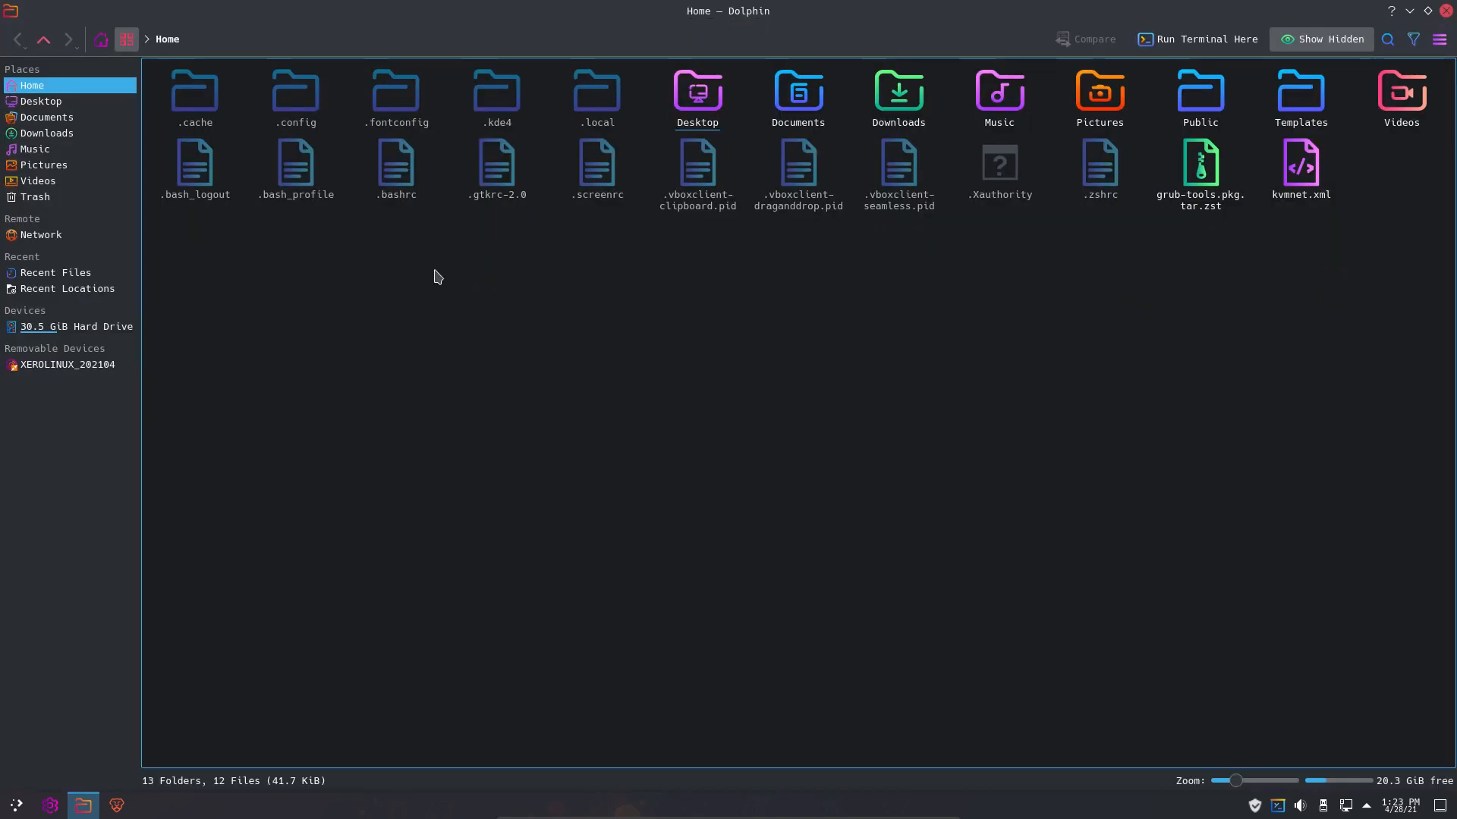
double_click(395, 161)
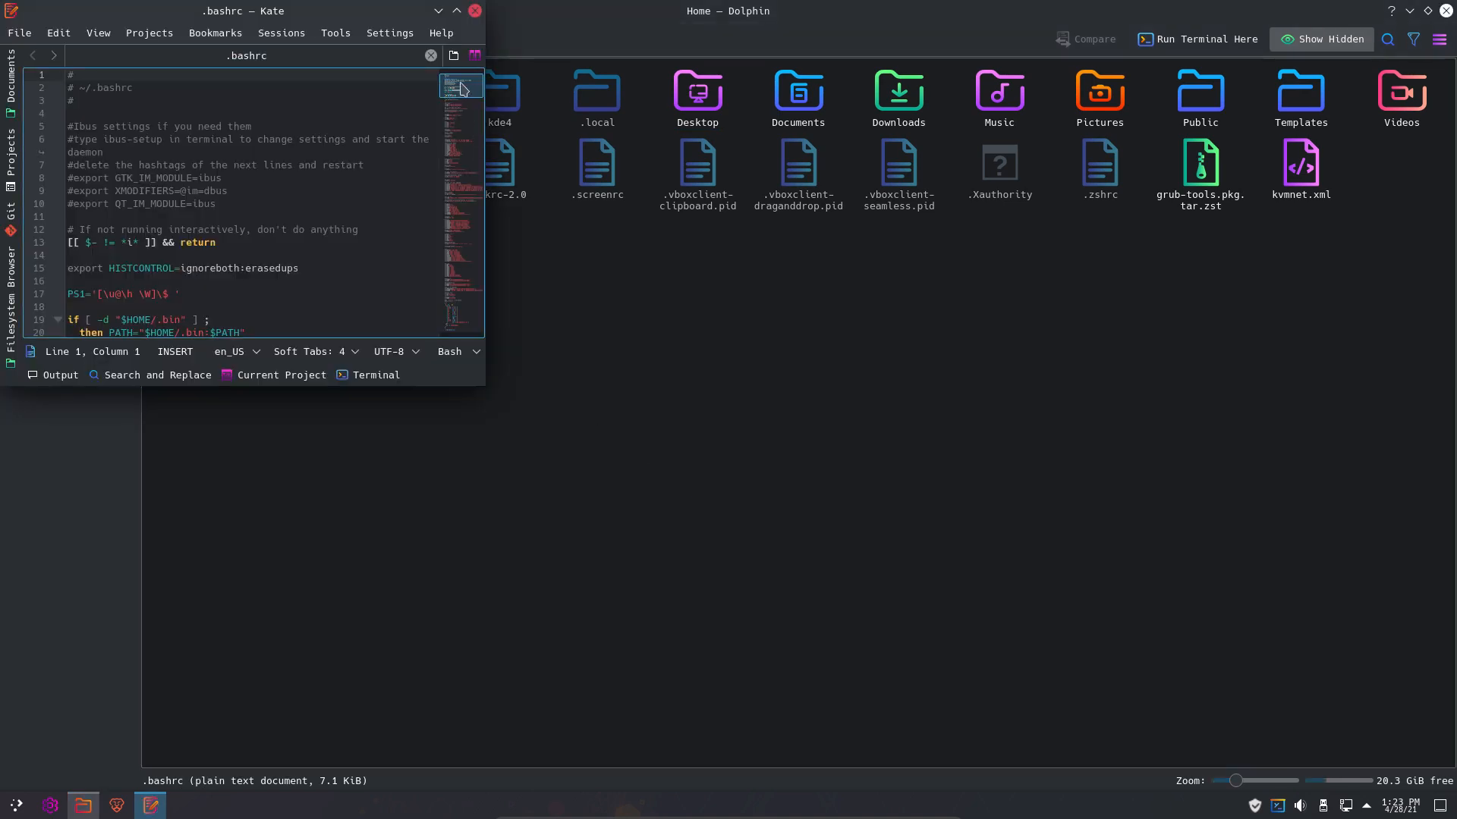
- Maximize Kate, scroll to the end of .bashrc, and select the end of line 235
click(456, 11)
scroll(215, 494, down, 4)
scroll(215, 494, down, 20)
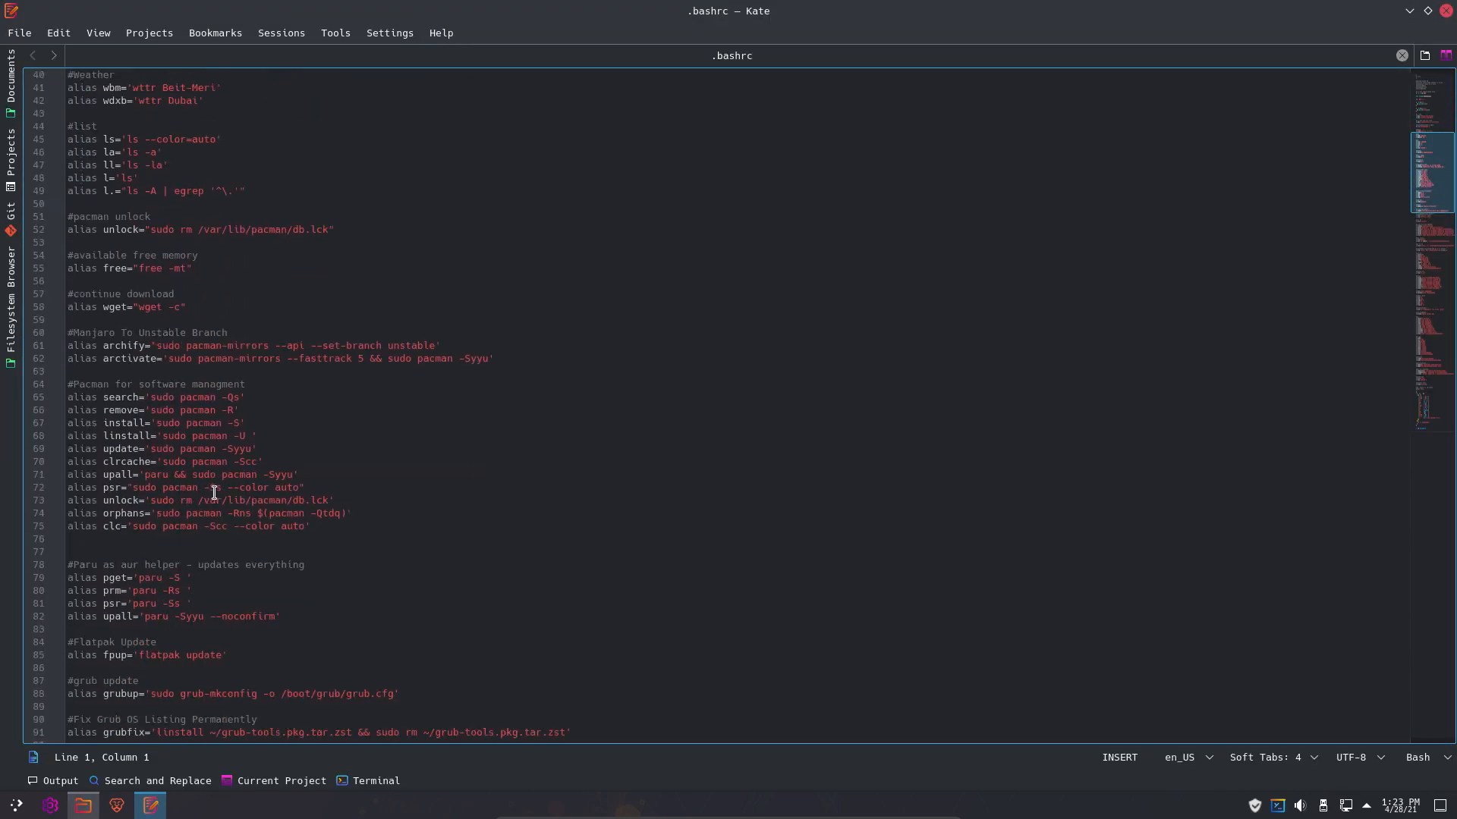
scroll(214, 494, down, 20)
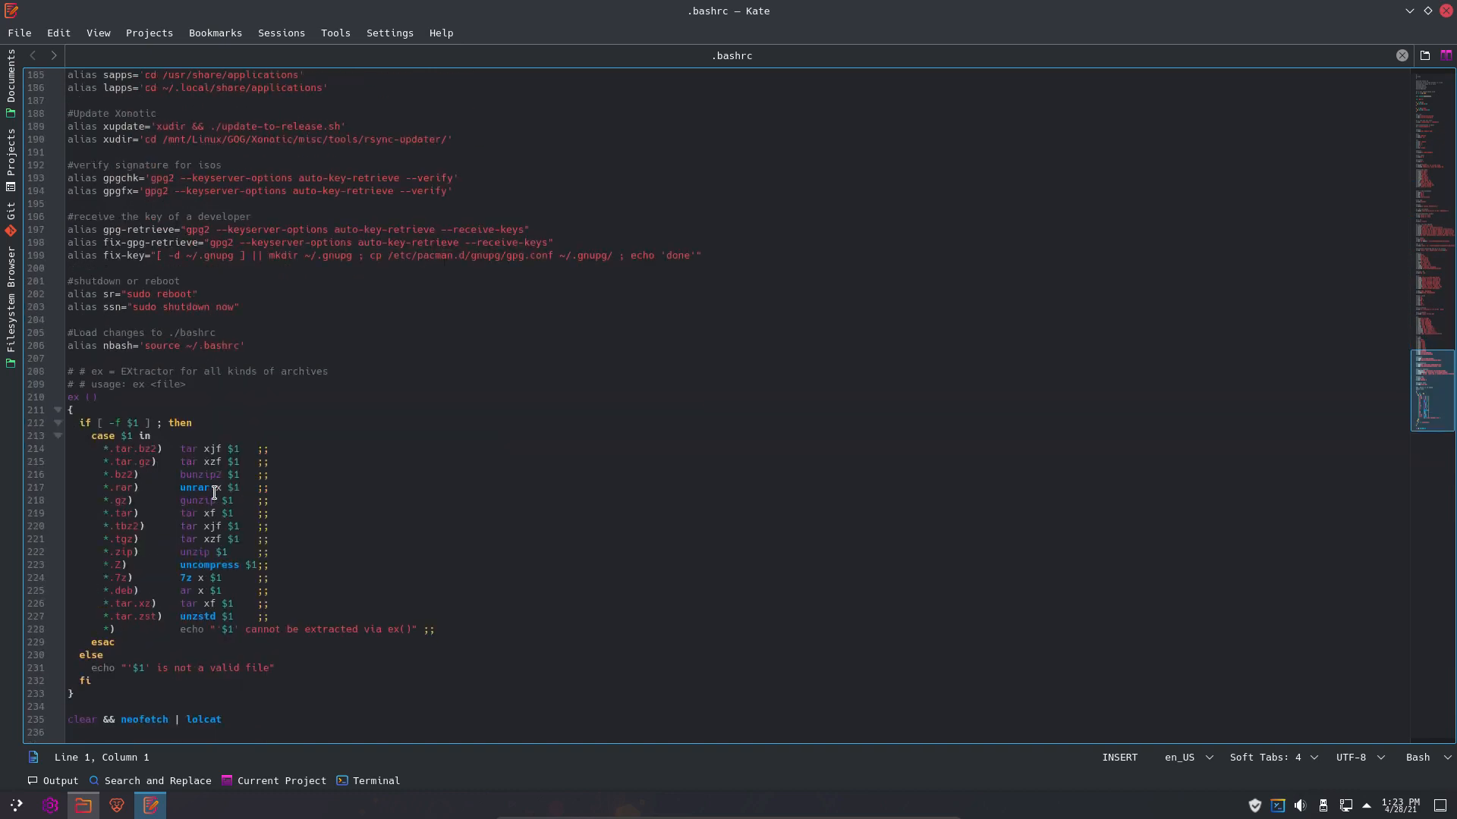
drag(235, 719, 67, 721)
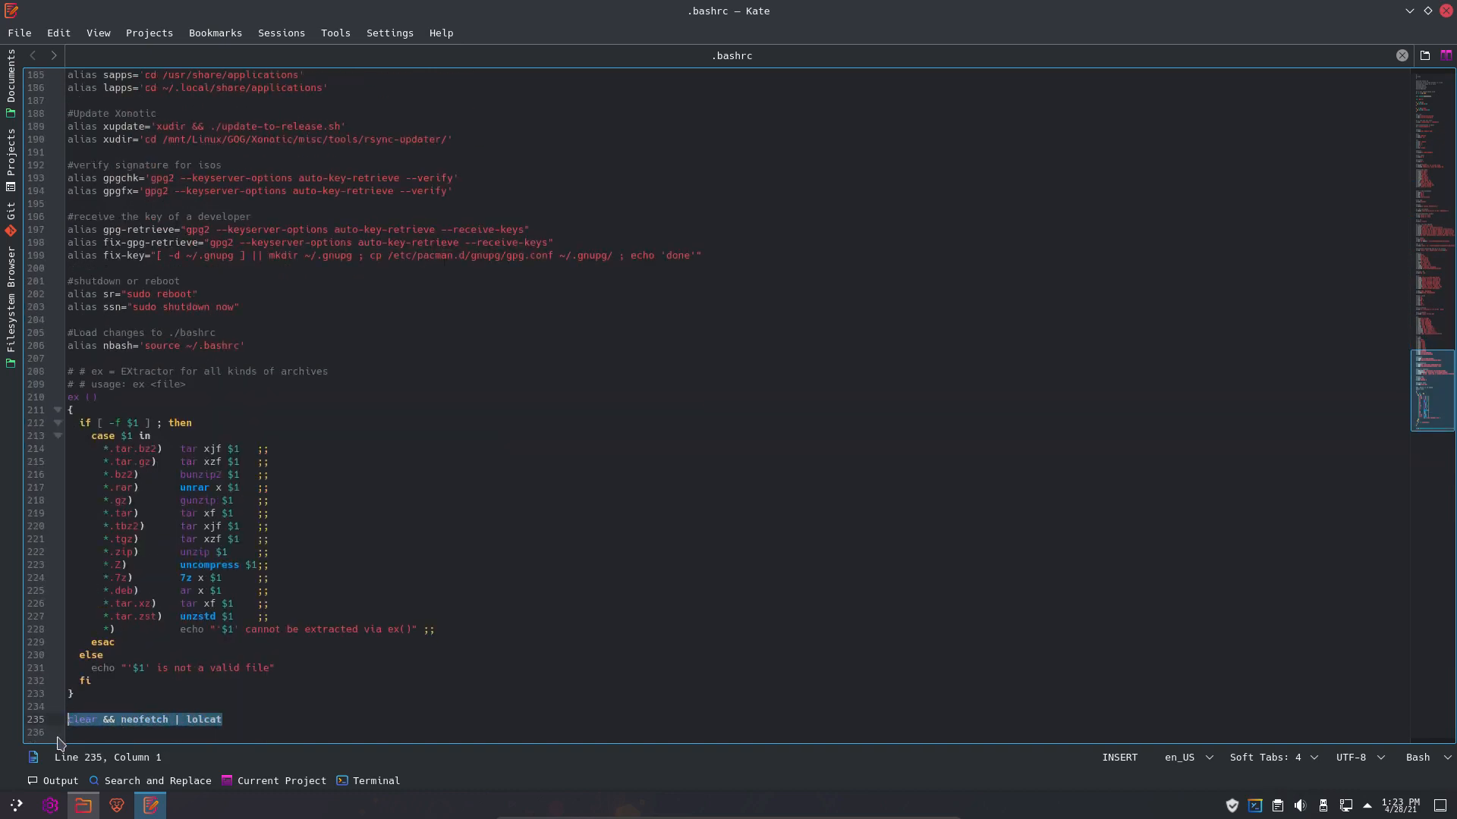
click(138, 730)
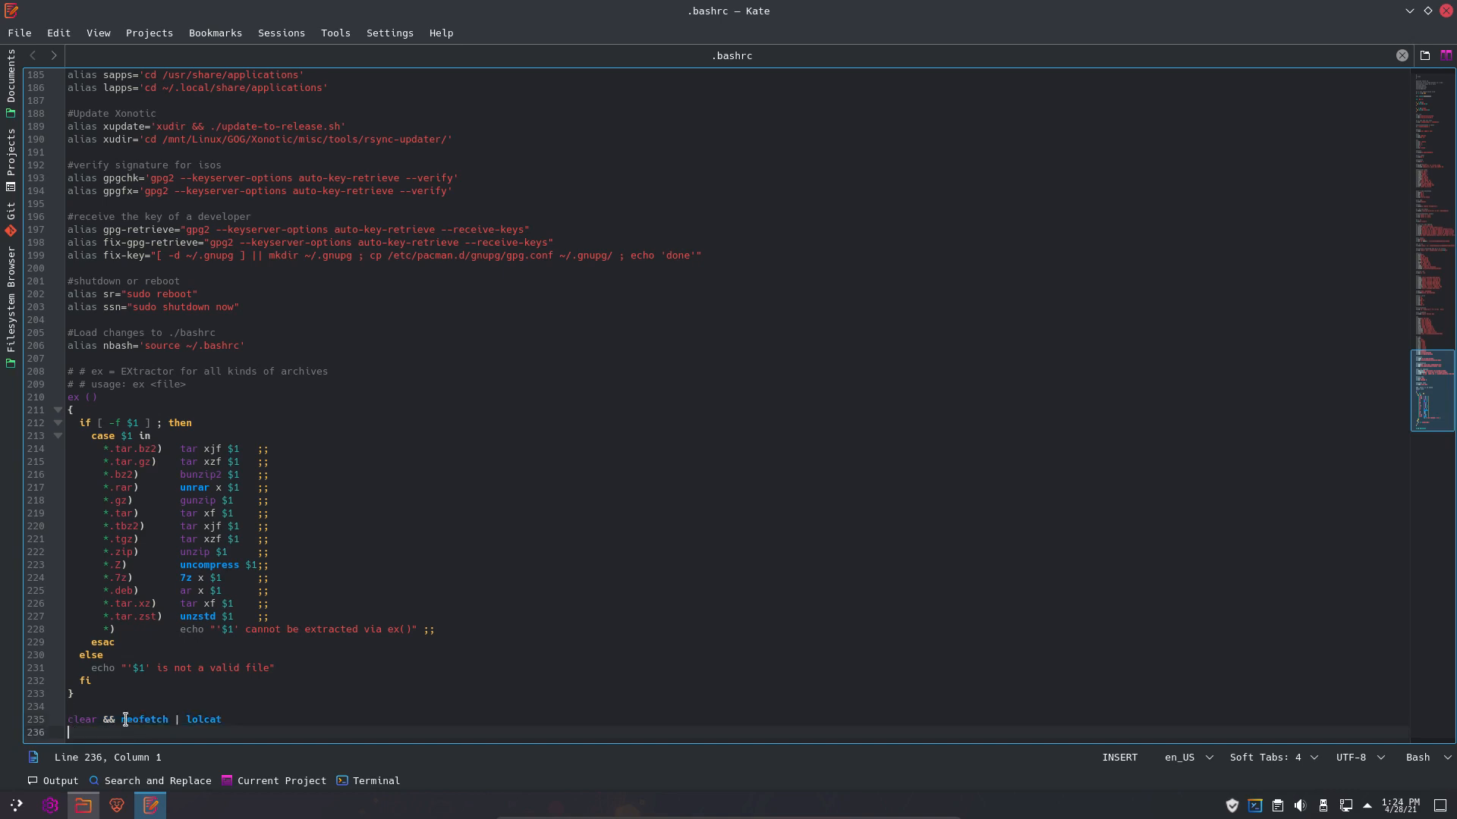
- Select '& neofetch | lolcat' on line 235, then close Kate and hide hidden files again
drag(125, 719, 220, 738)
click(226, 730)
click(227, 720)
drag(229, 721, 121, 720)
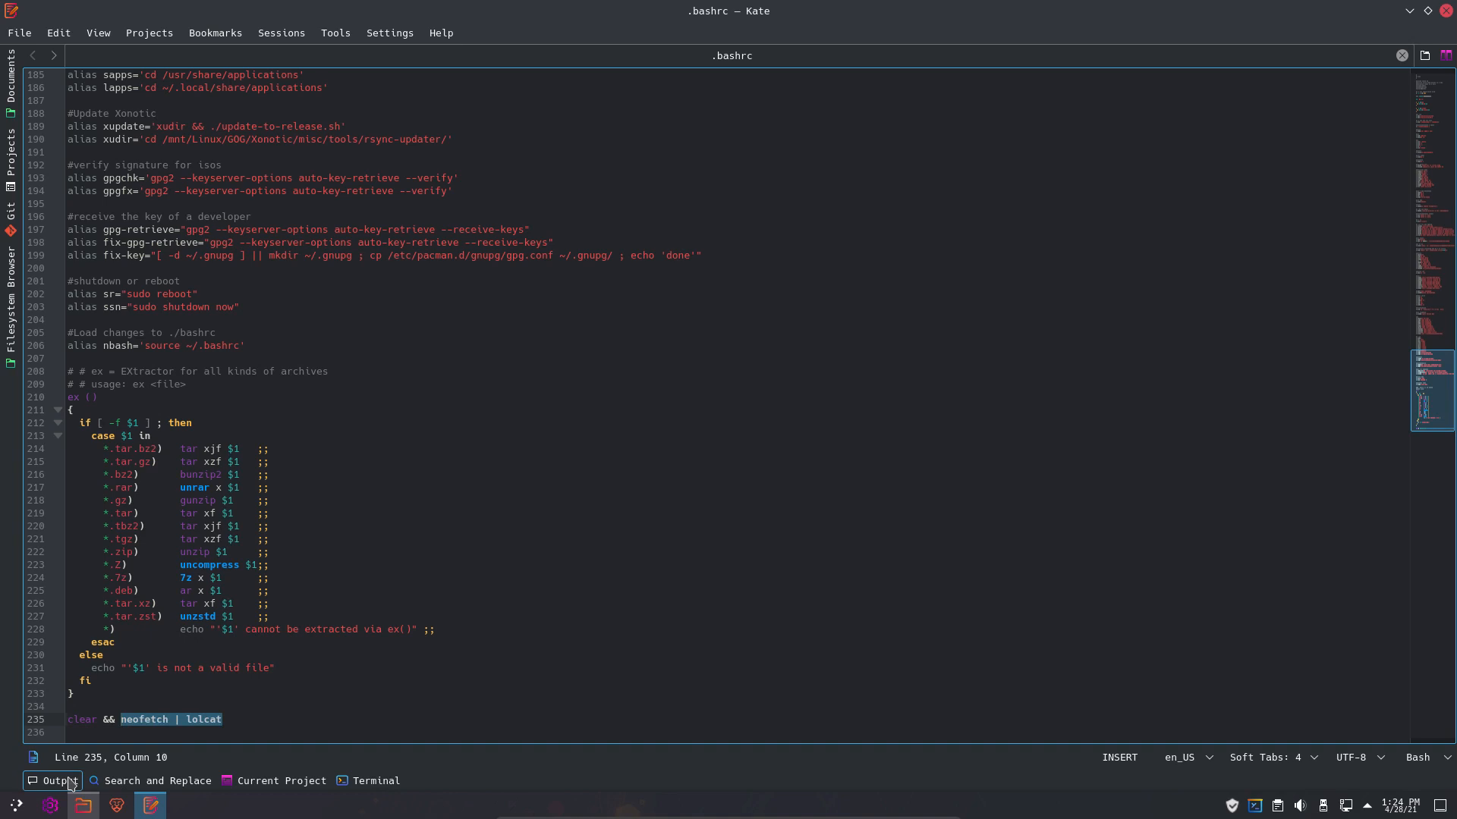
click(224, 720)
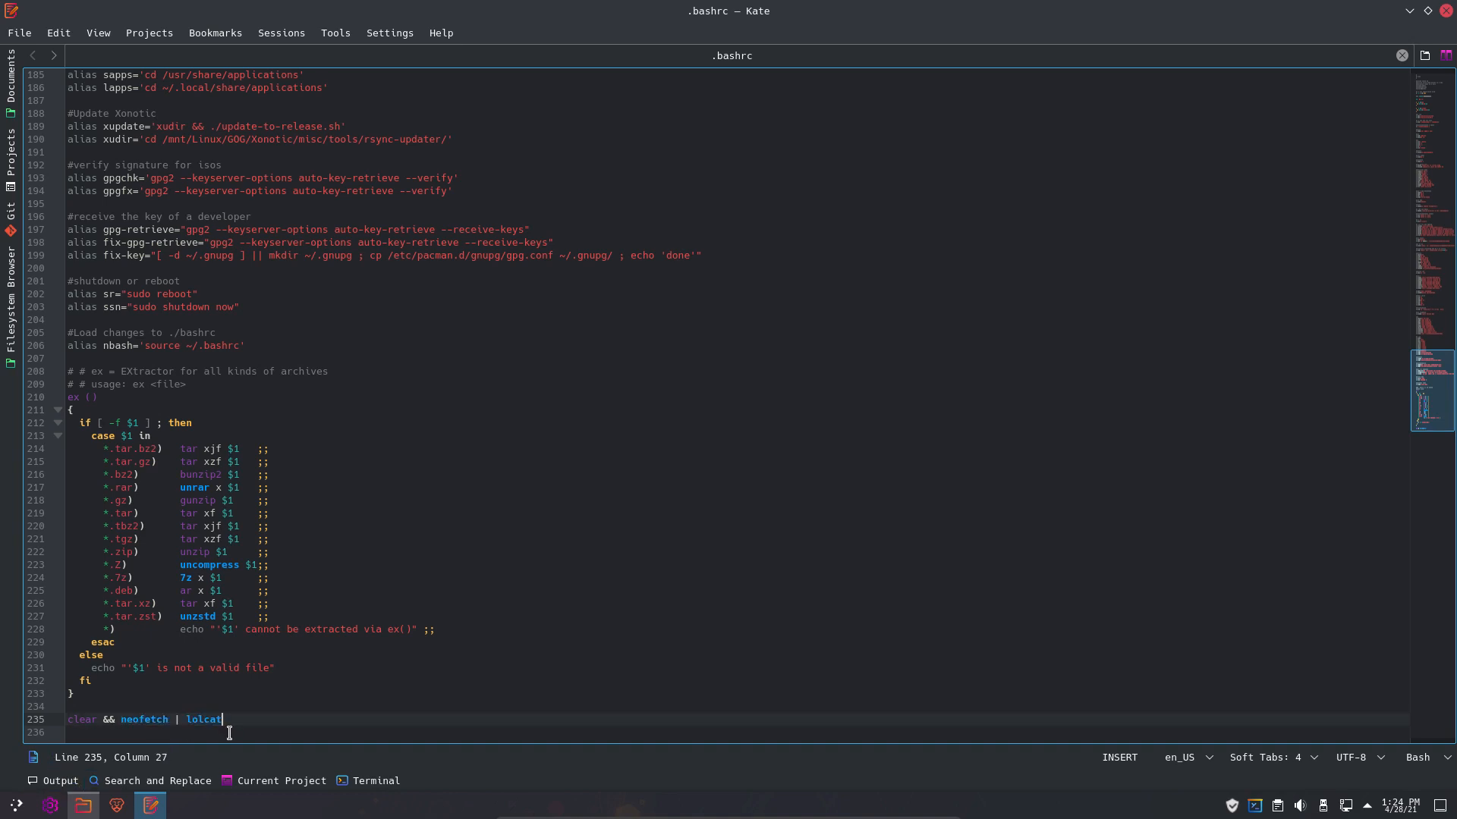
drag(230, 721, 110, 721)
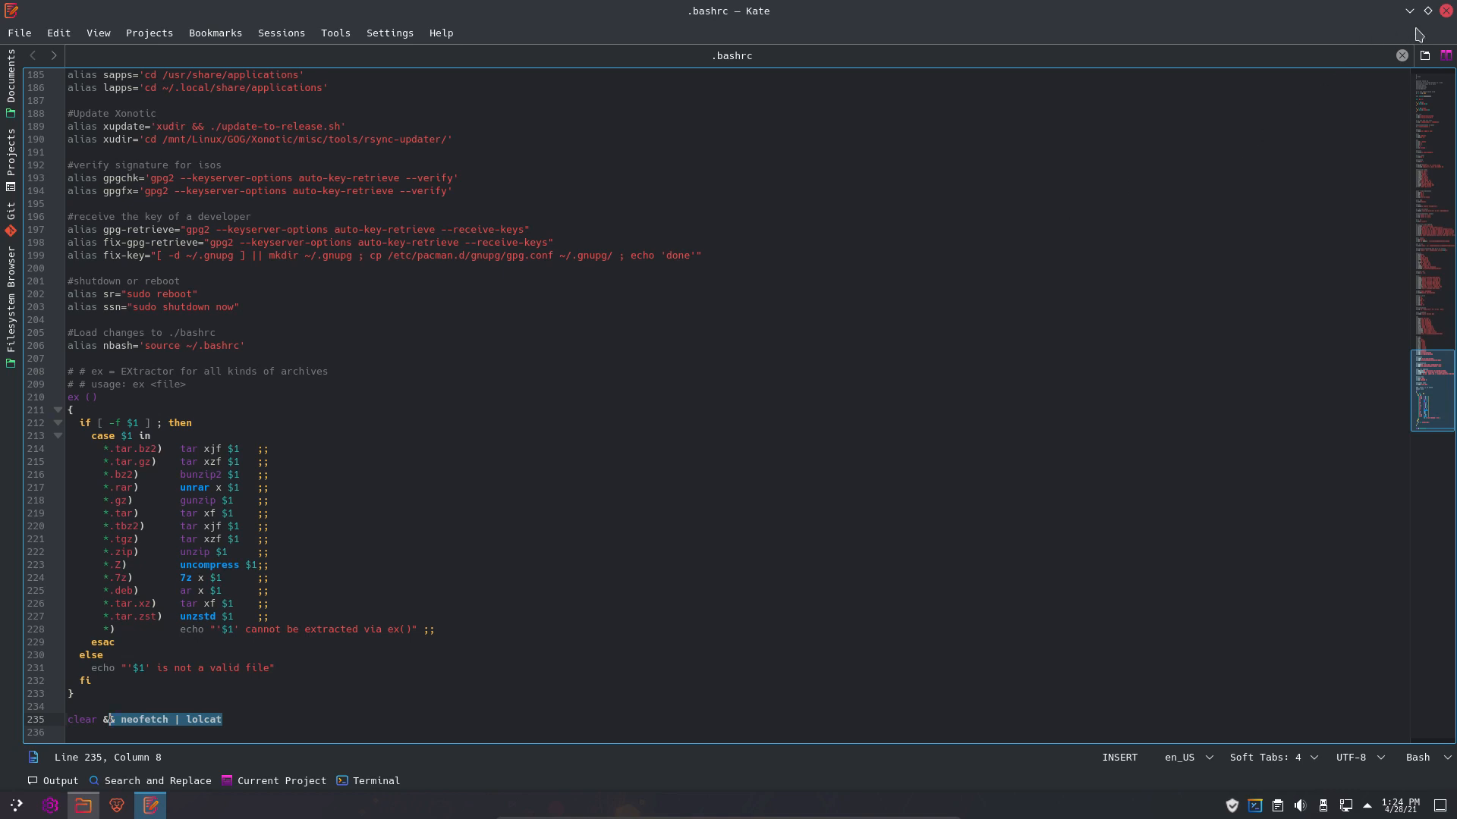
click(1446, 11)
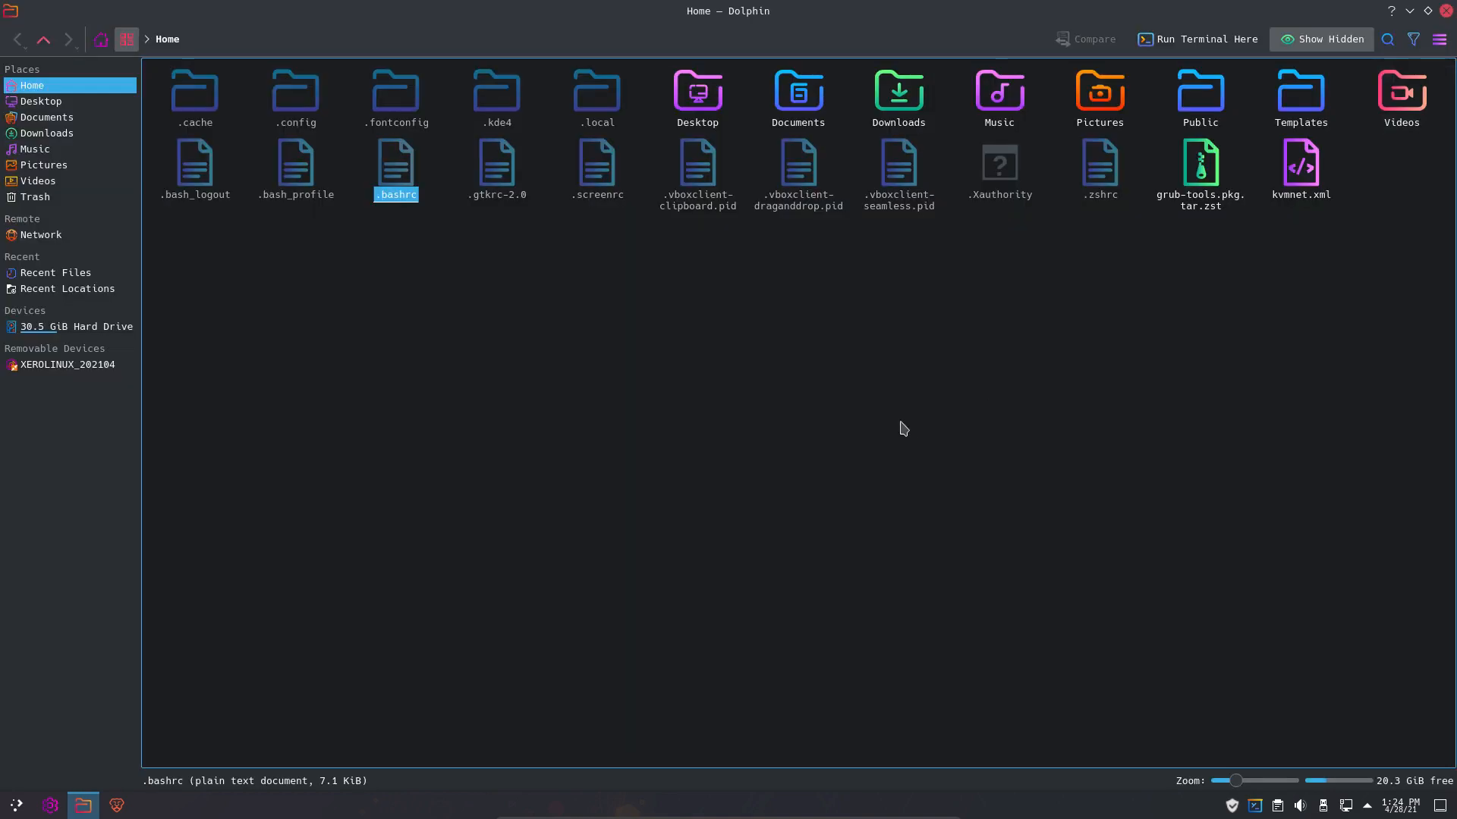
key(ctrl+h)
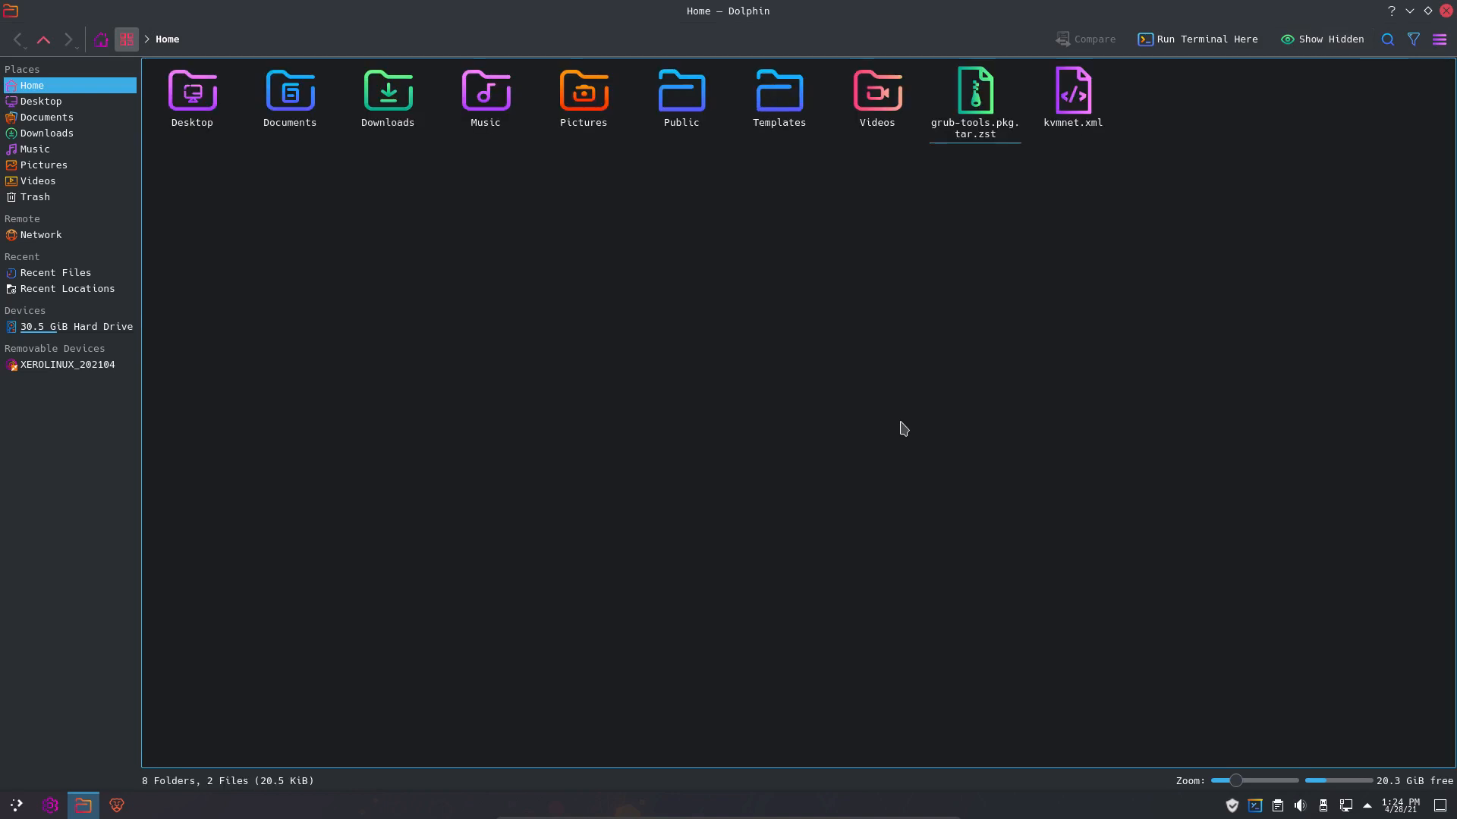